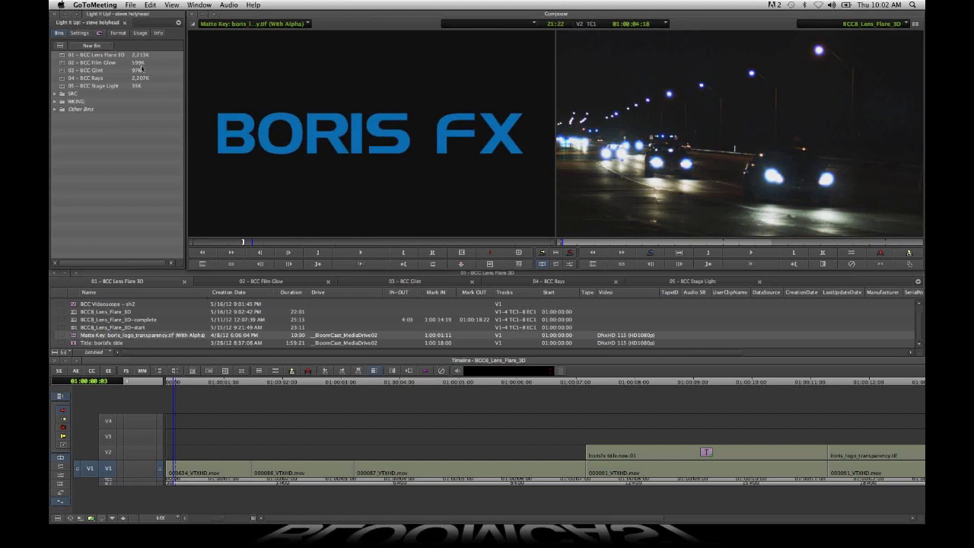
- Open the effect palette and look through the BCC categories from BCC Art Looks to BCC Obsolete
left_click(100, 32)
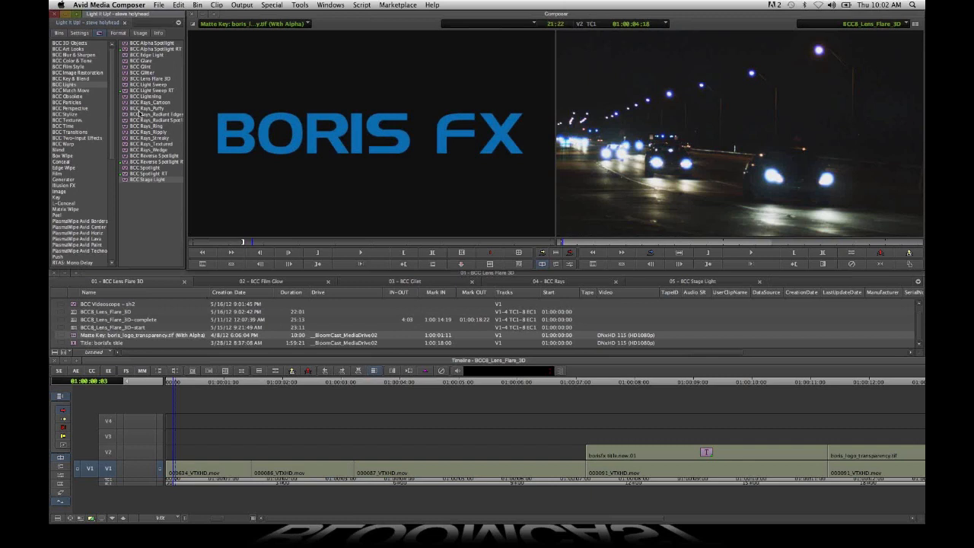
left_click(84, 45)
left_click(85, 50)
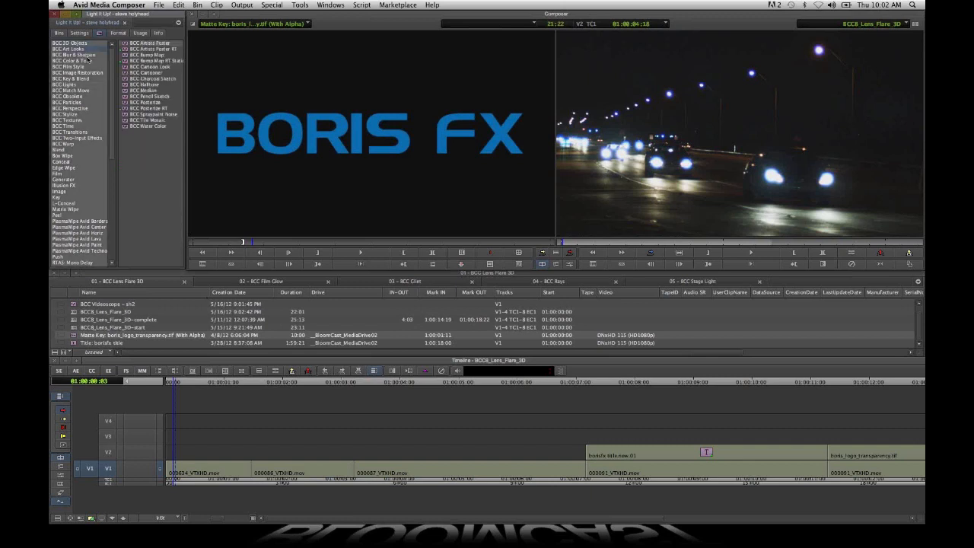
left_click(85, 55)
left_click(86, 62)
left_click(86, 67)
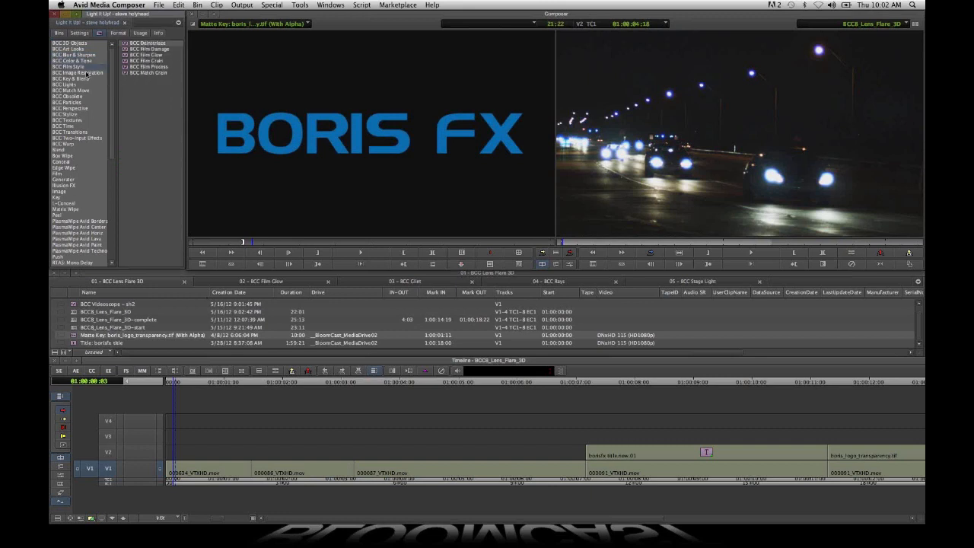
left_click(85, 72)
left_click(83, 84)
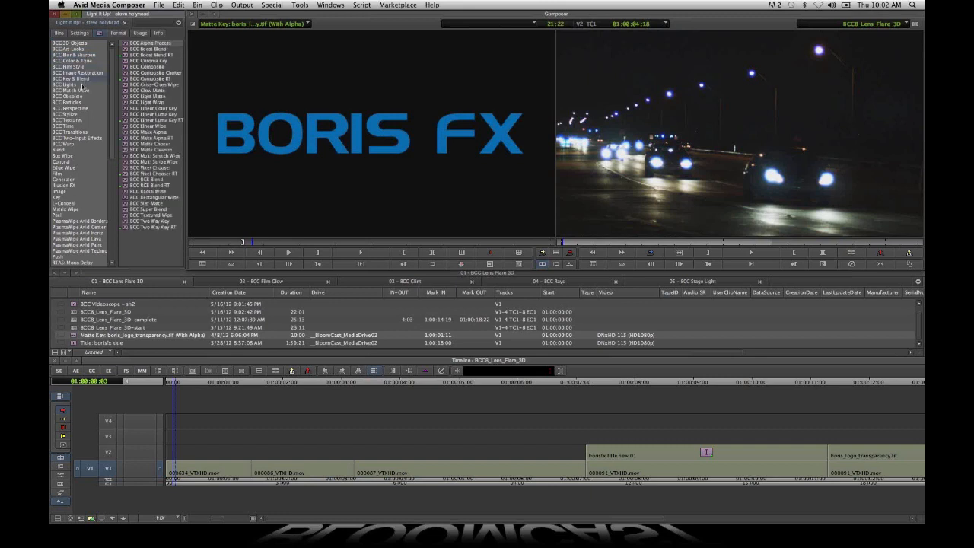
left_click(84, 90)
left_click(86, 96)
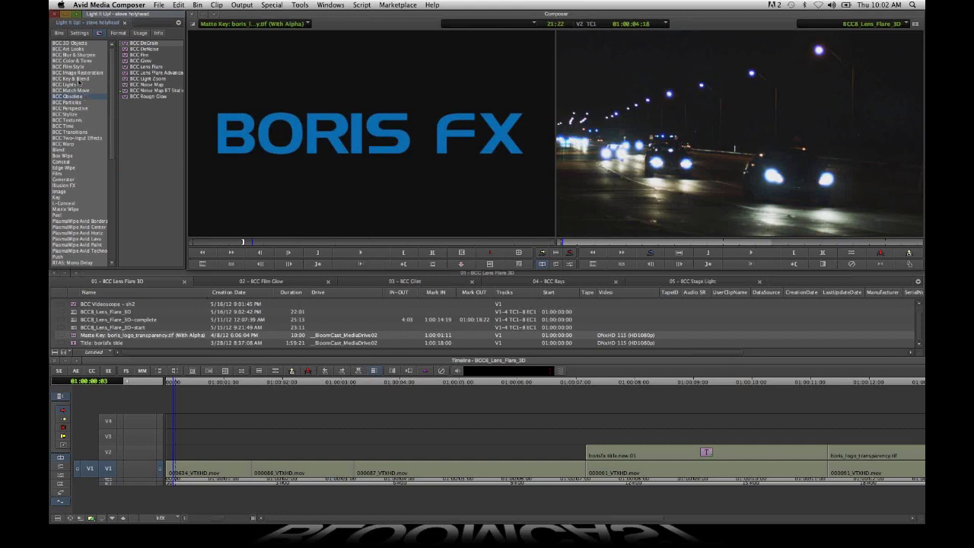
- Go through the BCC effect categories again from BCC Art Looks, ending with the effects listed under BCC Lights
left_click(79, 45)
left_click(81, 50)
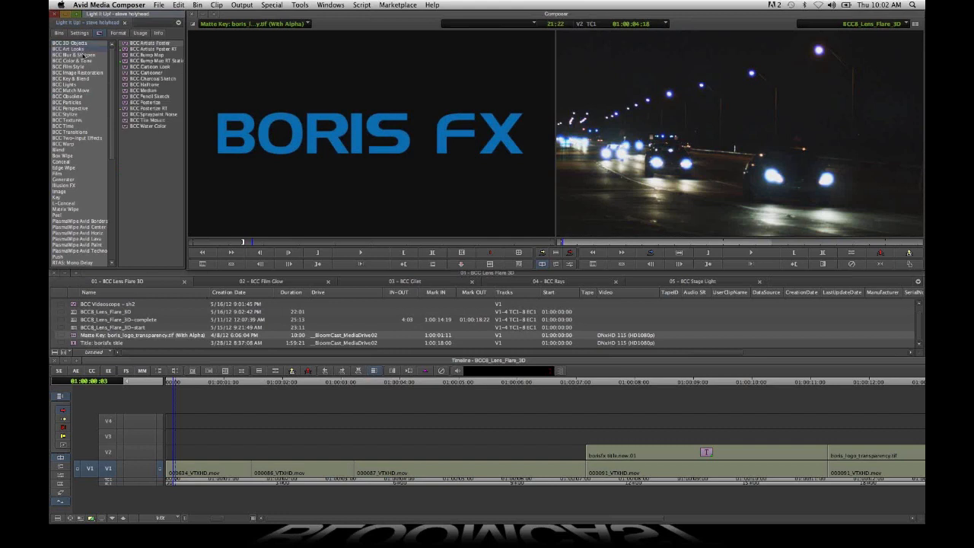
left_click(83, 57)
left_click(83, 61)
left_click(84, 67)
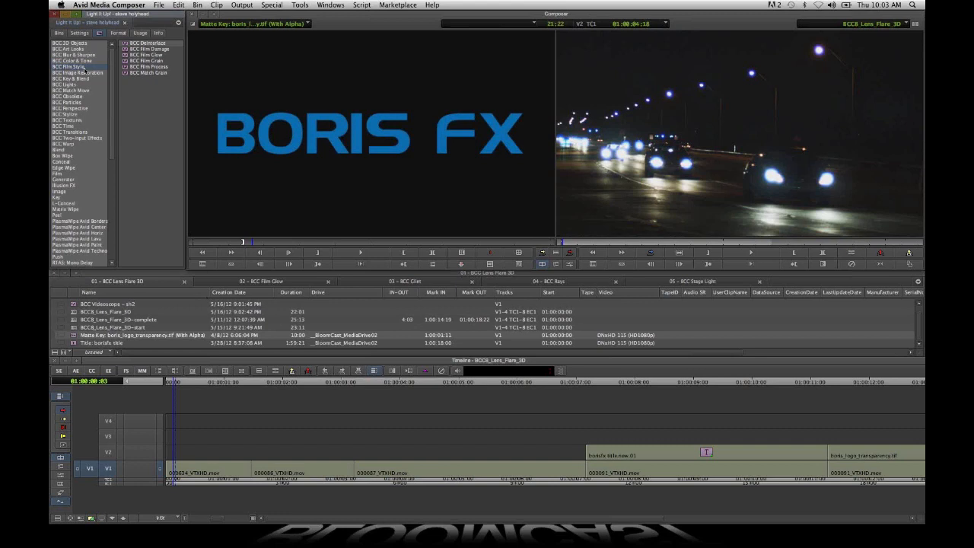
left_click(84, 73)
left_click(84, 79)
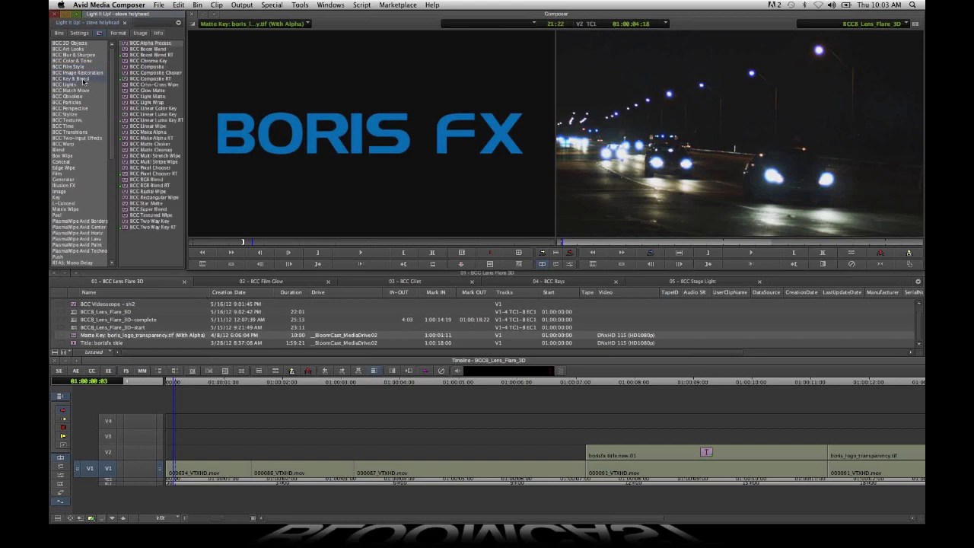
left_click(84, 84)
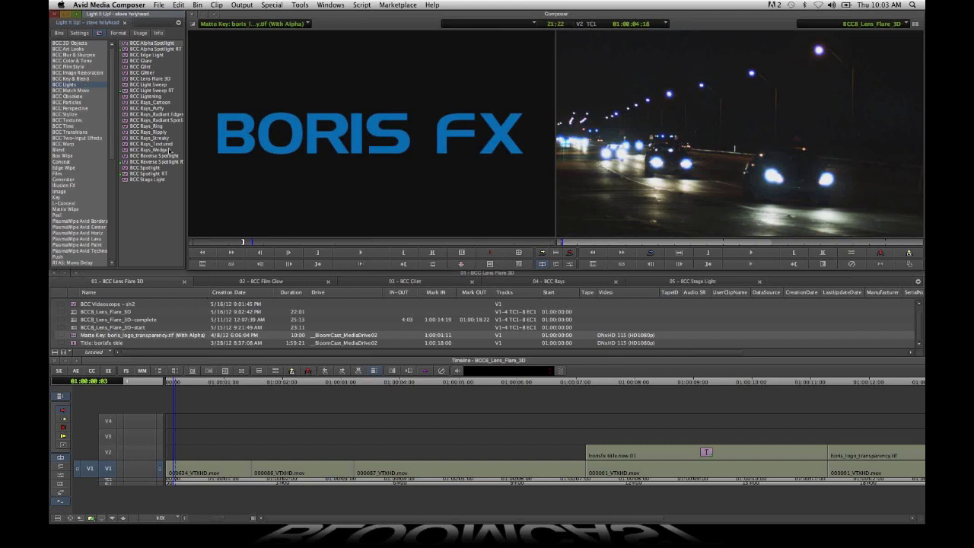
- Compare BCC Lens Flare 3D and BCC Stage Light in BCC Lights with the old lens flare effects in BCC Obsolete
left_click(160, 79)
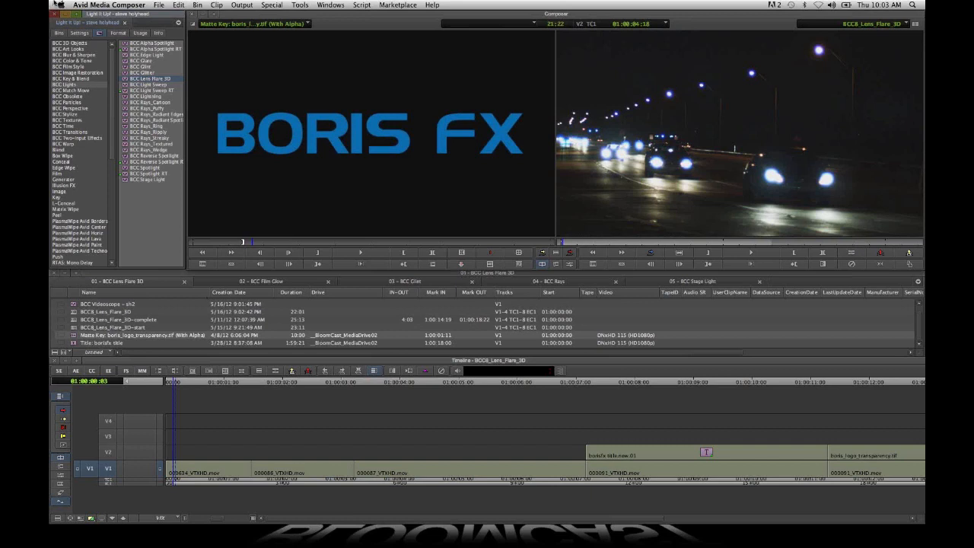
left_click(85, 97)
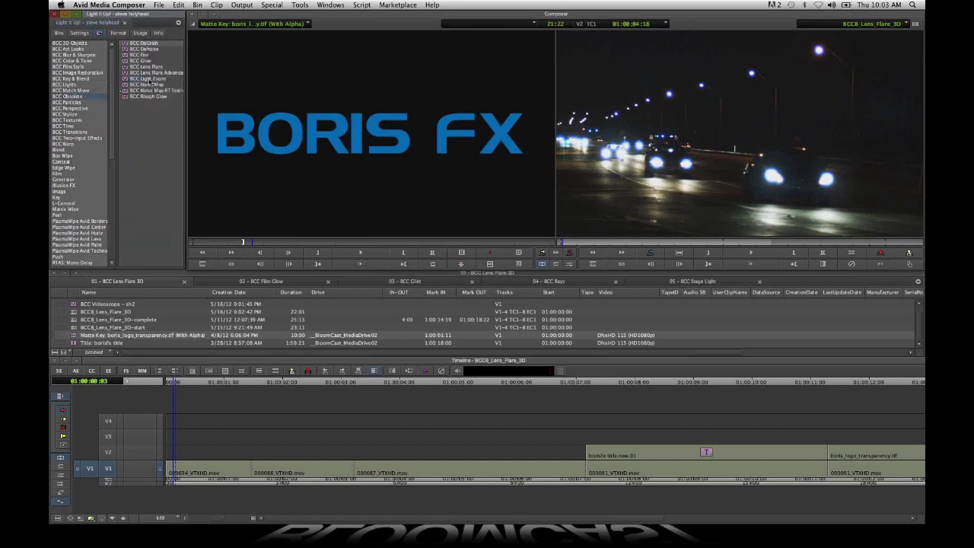
left_click(145, 71)
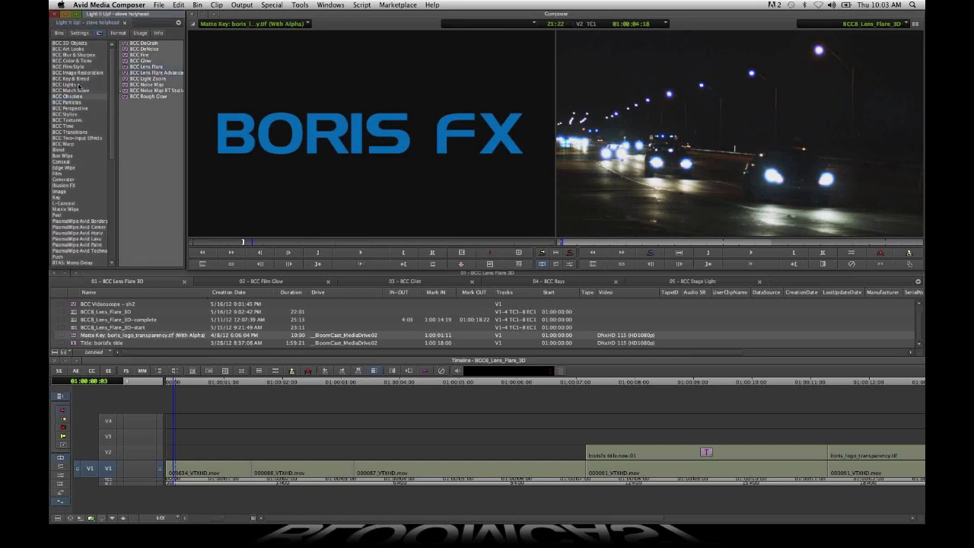
left_click(79, 84)
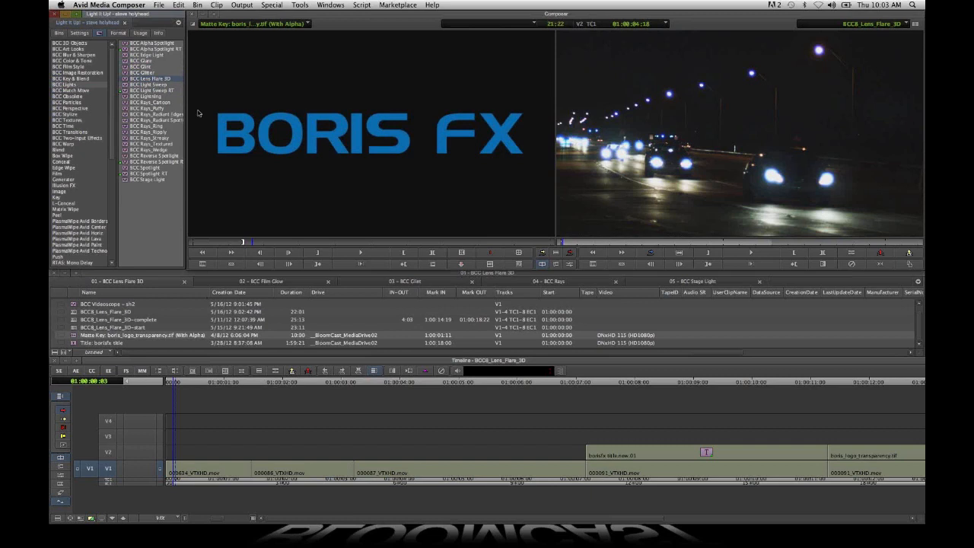
left_click(152, 180)
- Look at BCC Film Glow in Film Style, BCC Videoscope in Color & Tone, and BCC Flicker Fixer in Image Restoration
left_click(85, 67)
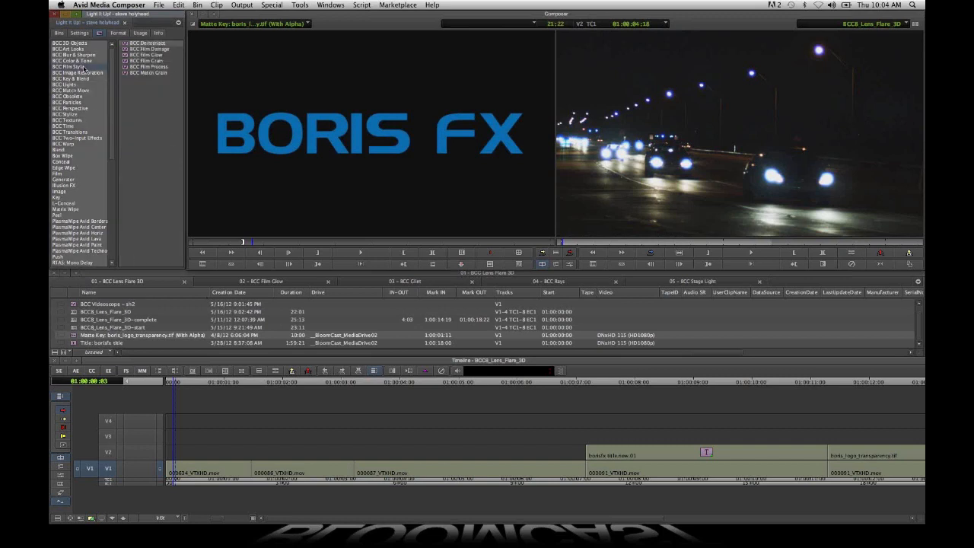
left_click(158, 55)
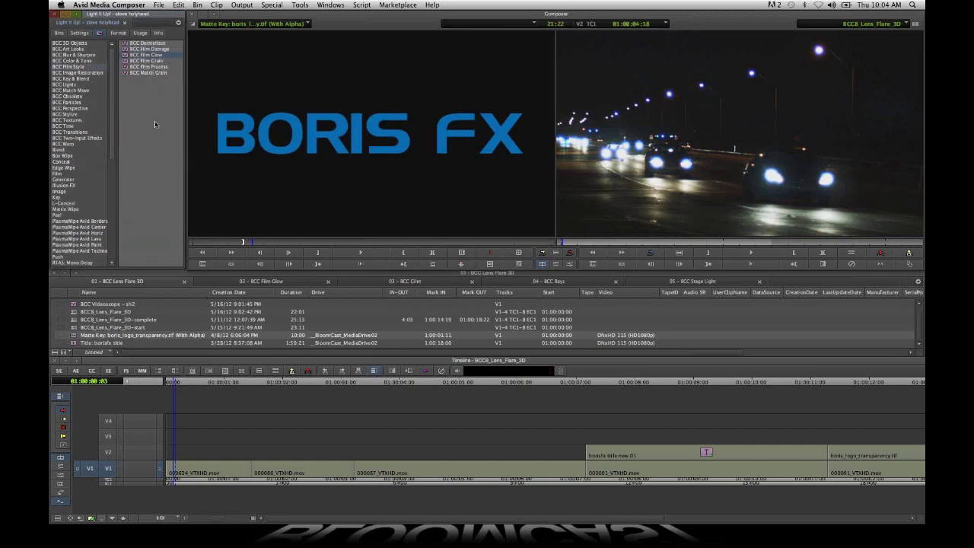
left_click(76, 61)
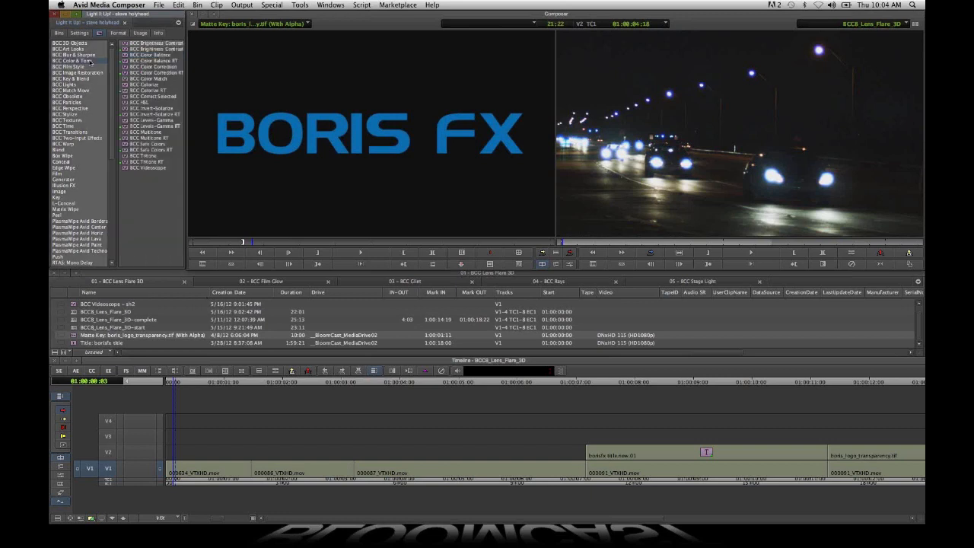
left_click(143, 168)
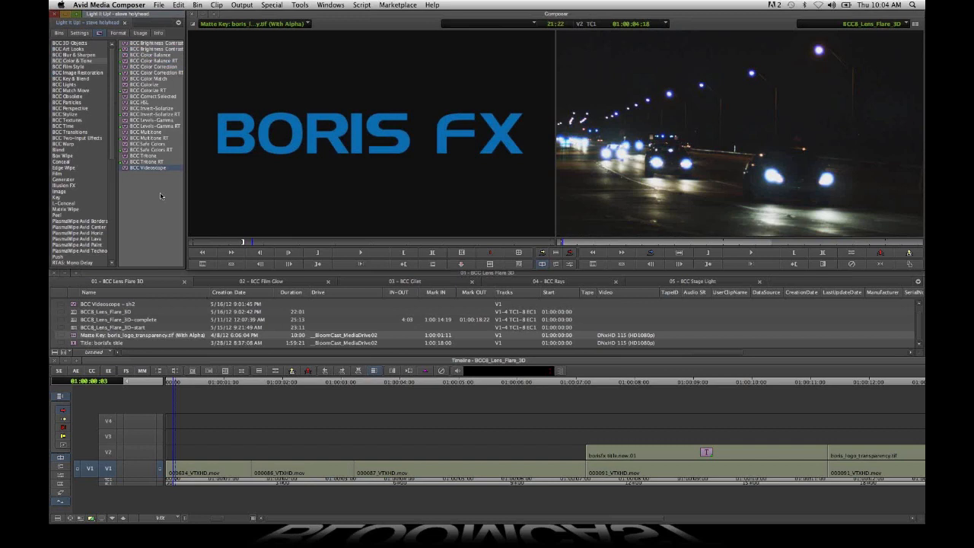
left_click(92, 74)
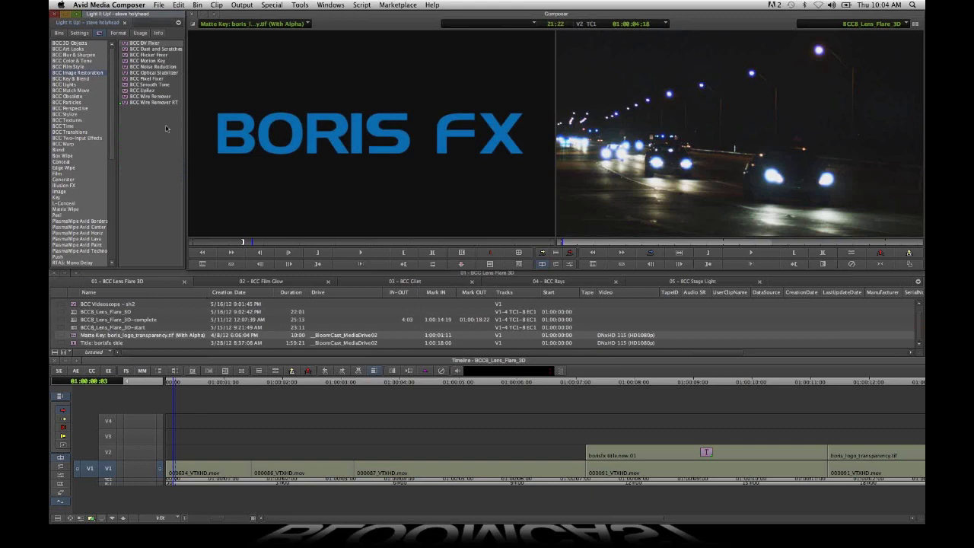
left_click(152, 55)
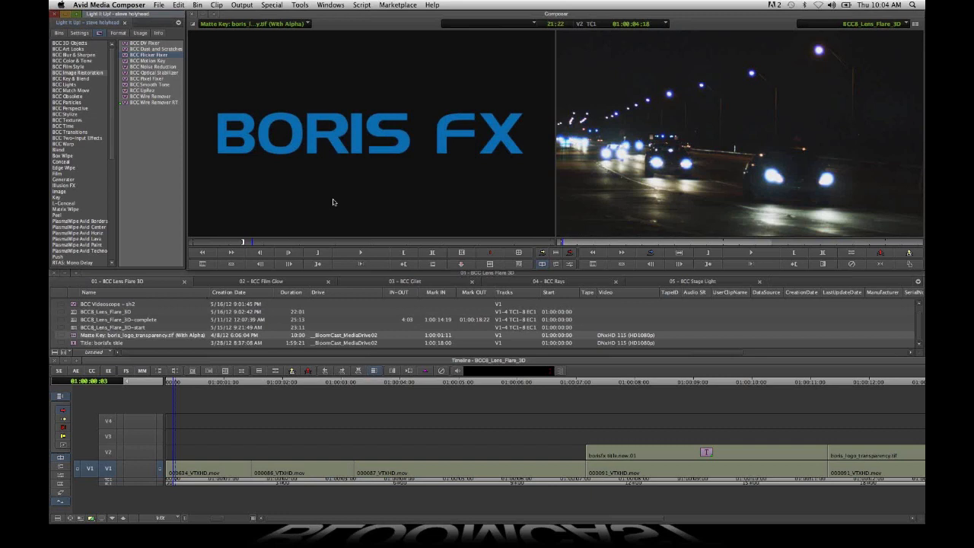
- Apply the BCC Lens Flare 3D effect from BCC Lights to the first V1 clip, 000634_VTXHD.mov
left_click(80, 85)
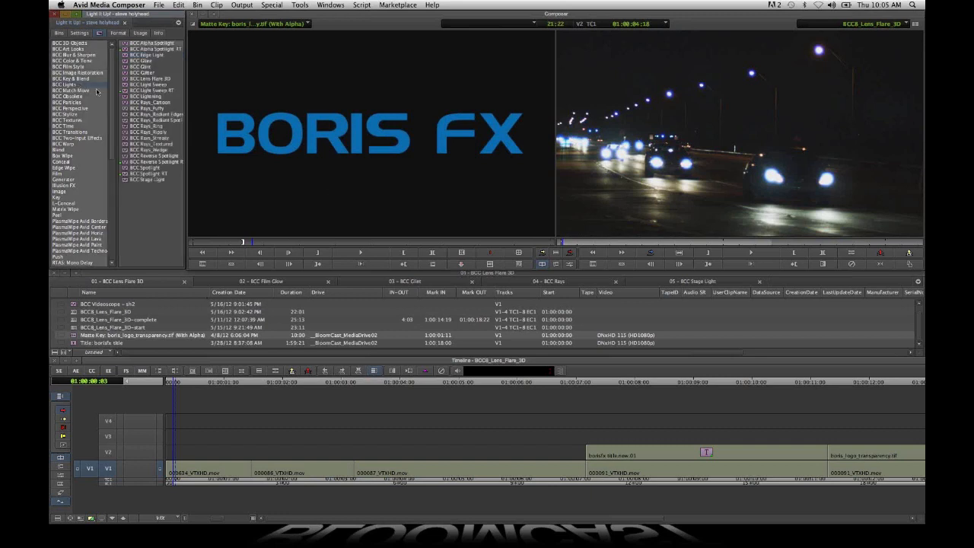
left_click(165, 79)
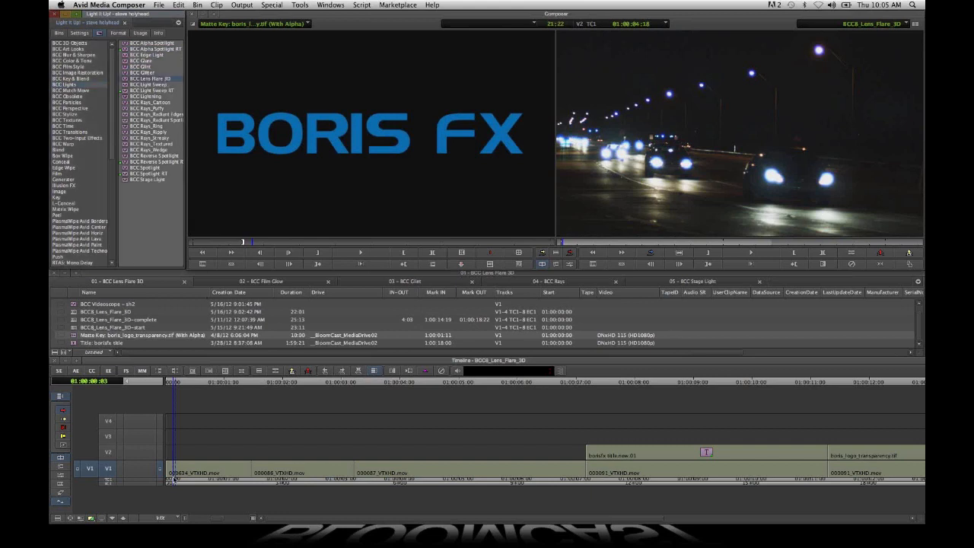
mouse_move(190, 483)
left_mouse_down()
mouse_move(231, 482)
mouse_move(172, 486)
left_mouse_up()
key("space")
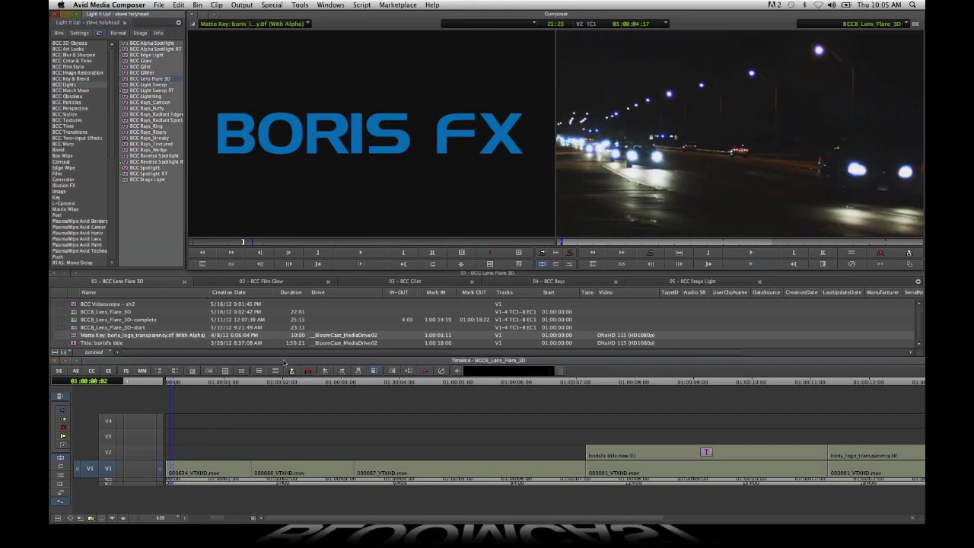
left_click(202, 472)
left_click_drag(202, 472, 205, 470)
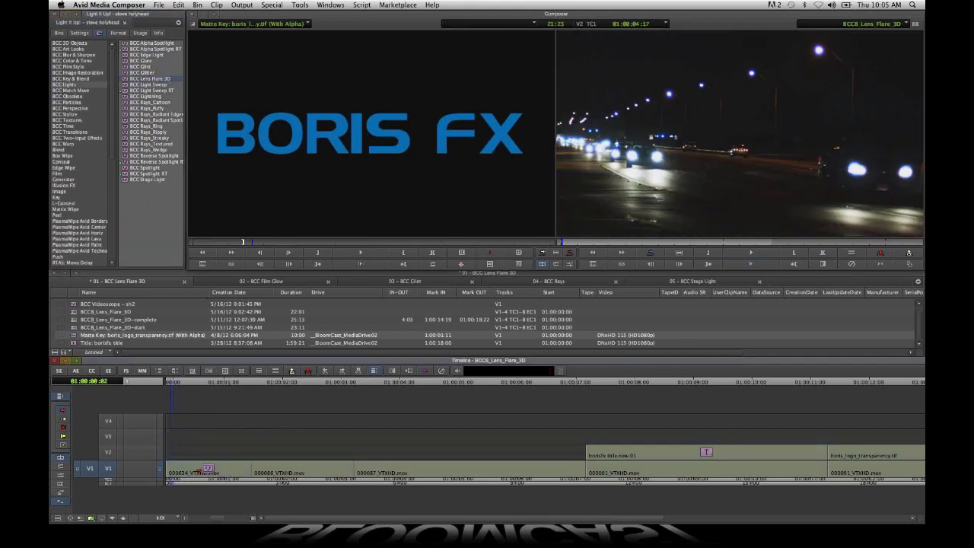
- Move to 01:00:00:22 in the first clip and open its lens flare effect in the Effect Editor
left_click(238, 481)
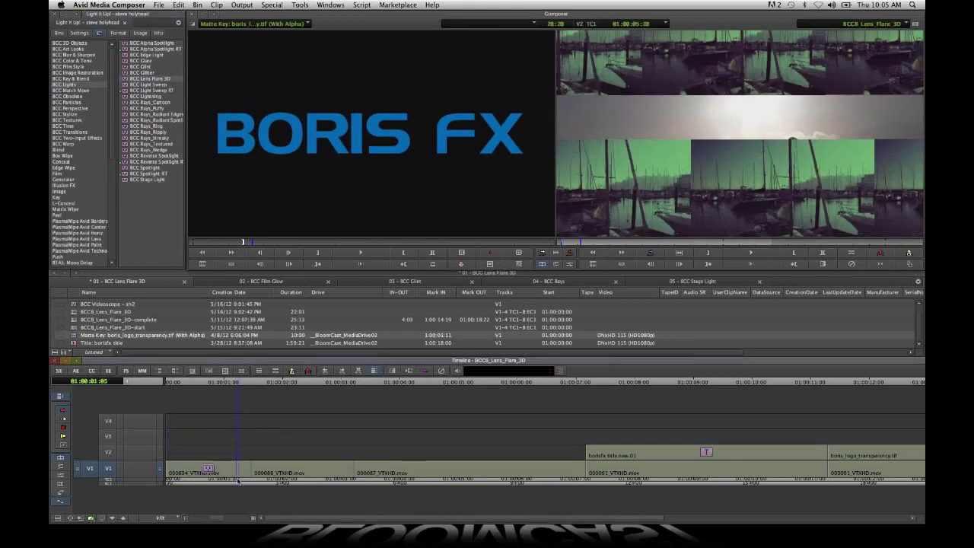
left_click(603, 244)
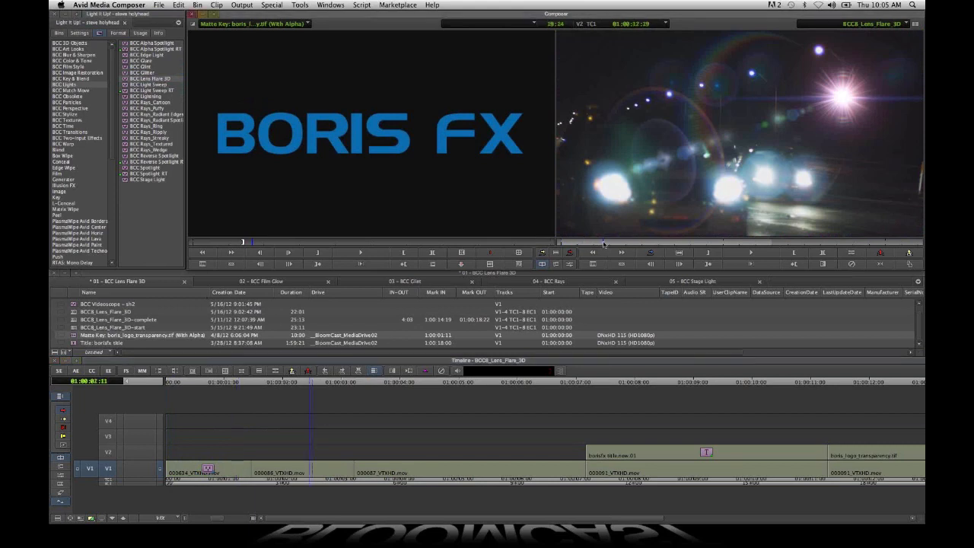
left_click_drag(603, 244, 607, 243)
left_click(220, 480)
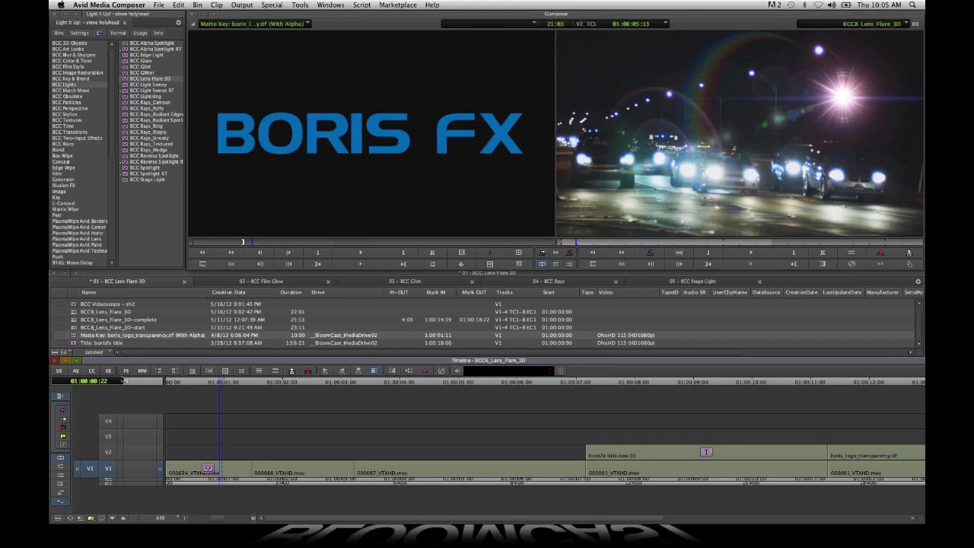
left_click(110, 371)
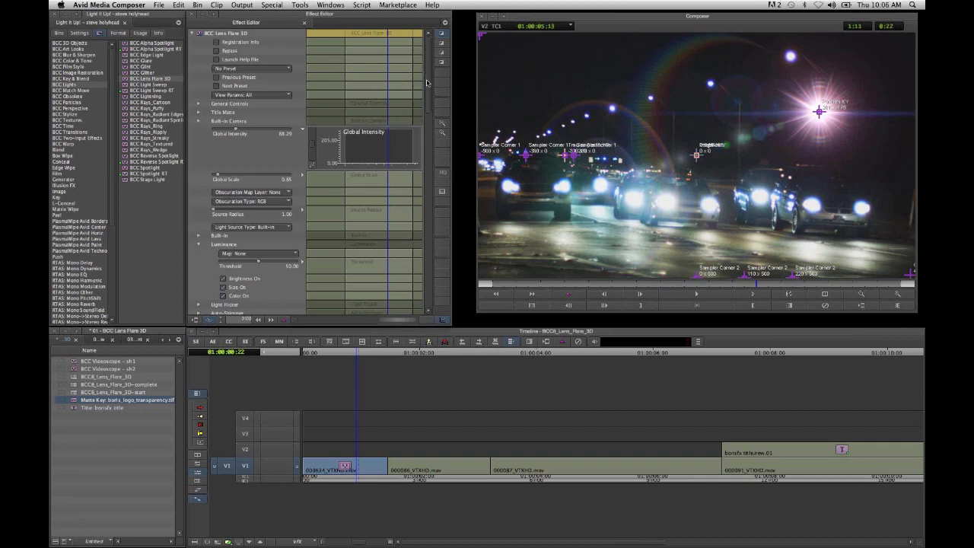
- Look through the BCC Lens Flare 3D parameters and collapse the Motion Tracker group
left_click_drag(427, 83, 431, 271)
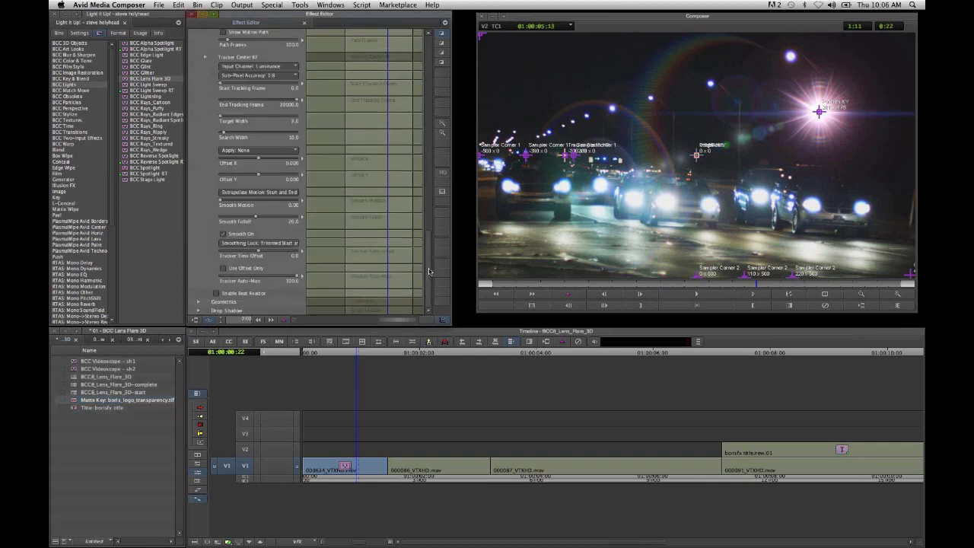
scroll(426, 260, "up", 1)
scroll(426, 260, "up", 10)
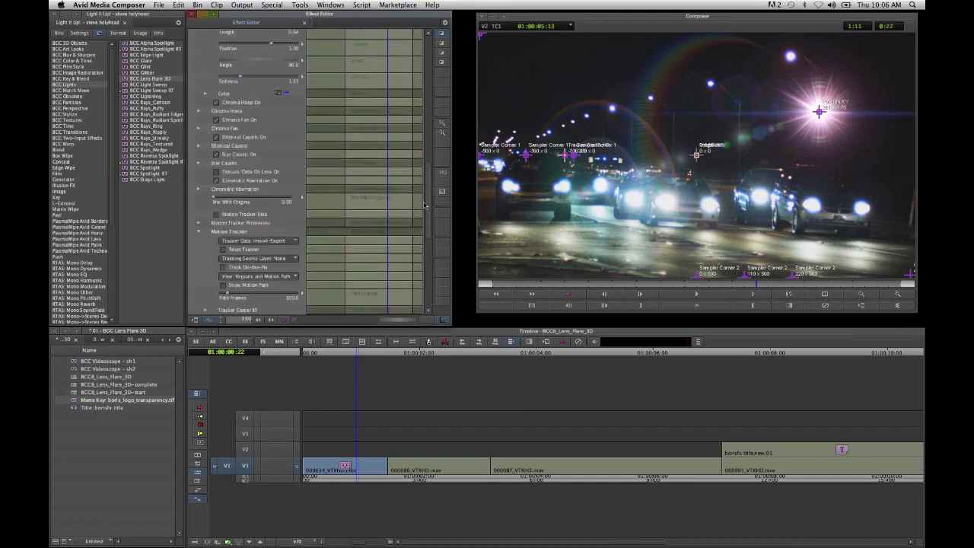
scroll(426, 210, "down", 3)
left_click(199, 201)
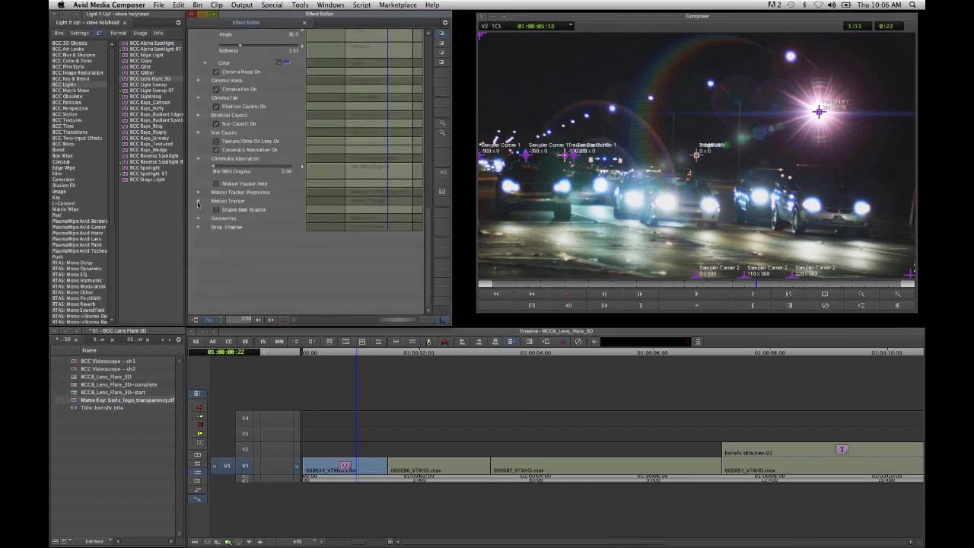
- Switch off the Chromatic Aberration, Star Caustic, Elliptical Caustic and Chroma Fan elements of the lens flare
left_click(218, 151)
left_click(217, 73)
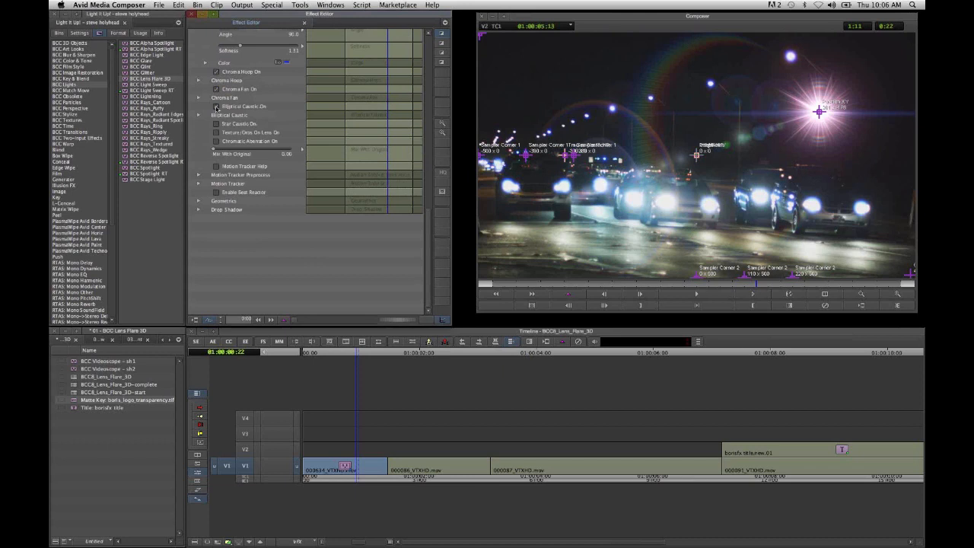
left_click(217, 108)
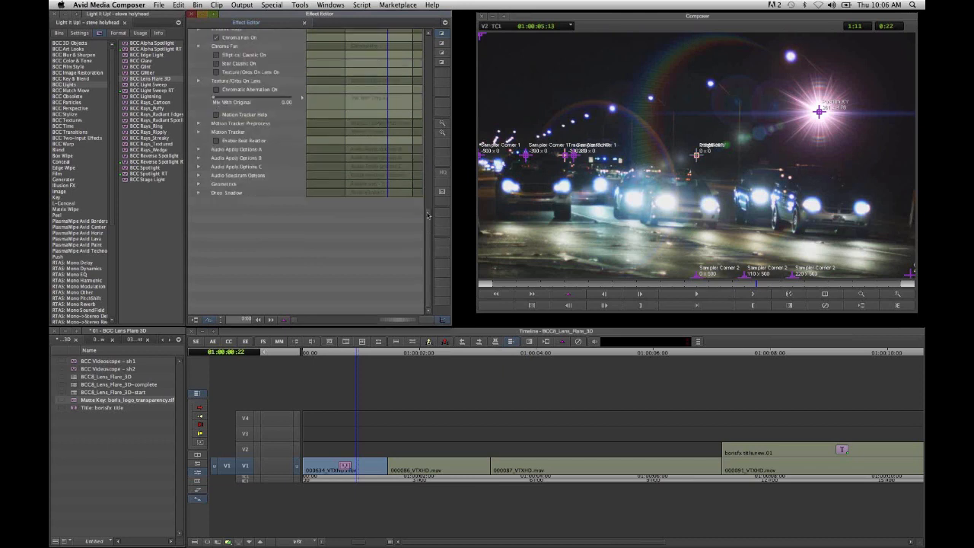
scroll(427, 216, "up", 5)
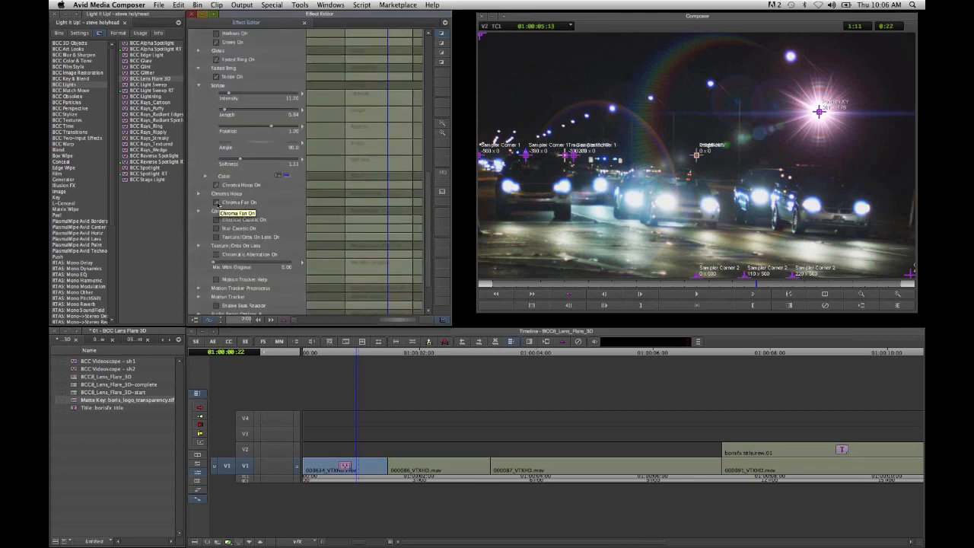
left_click(217, 202)
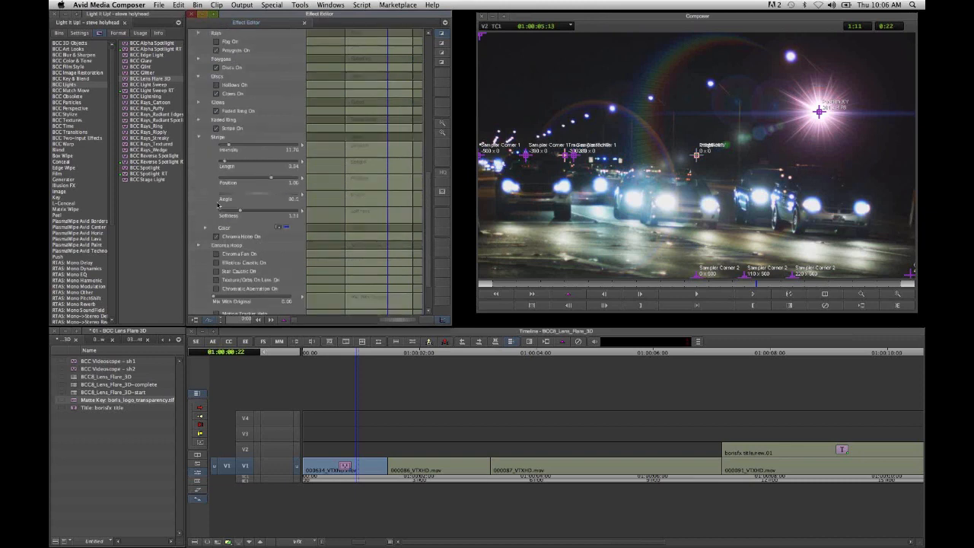
- Collapse the Stripe parameters and switch off the Chroma Hoop, Stripe and Faded Ring elements
left_click(199, 138)
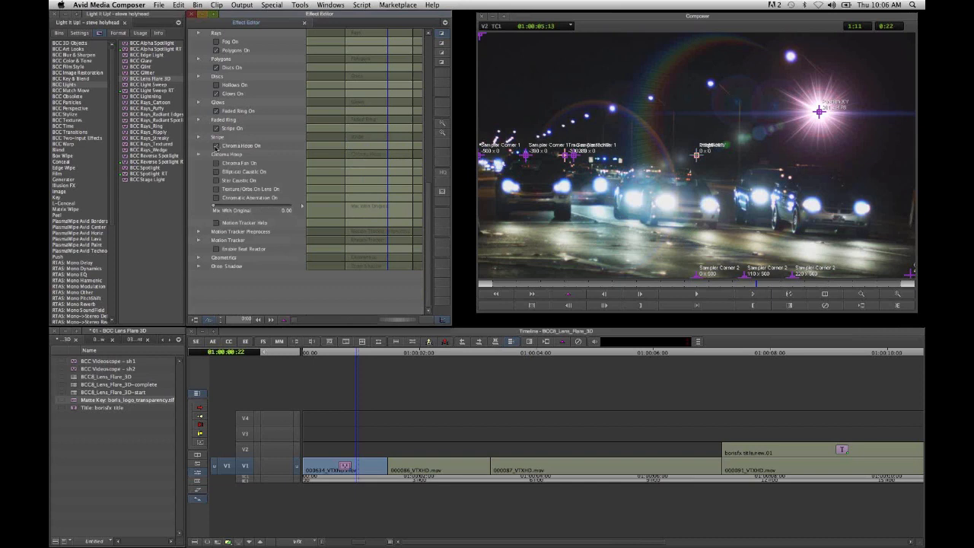
left_click(216, 145)
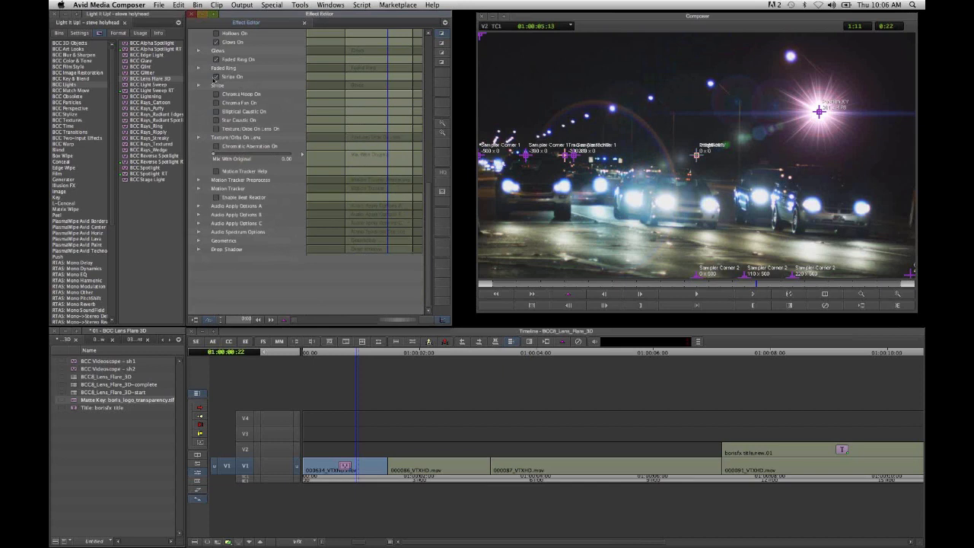
scroll(436, 198, "up", 5)
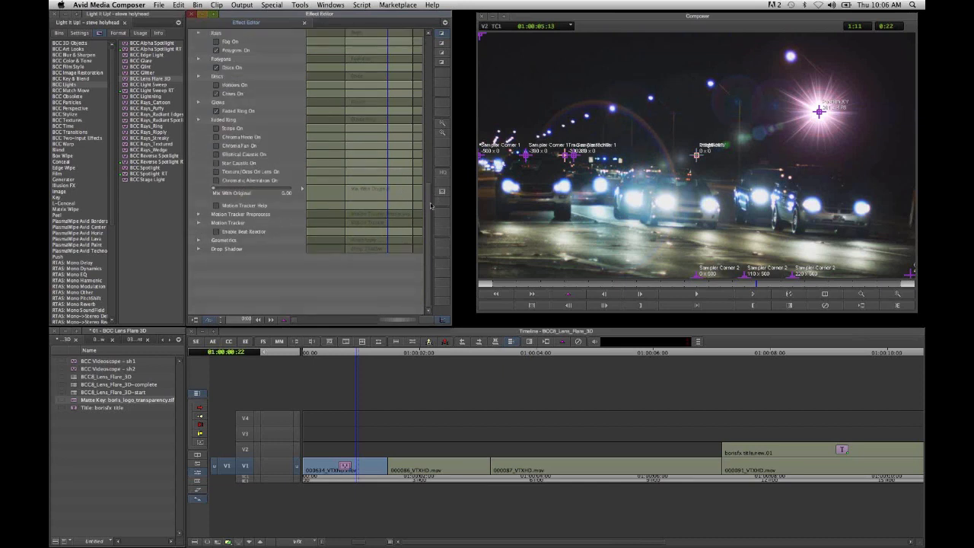
scroll(429, 188, "up", 3)
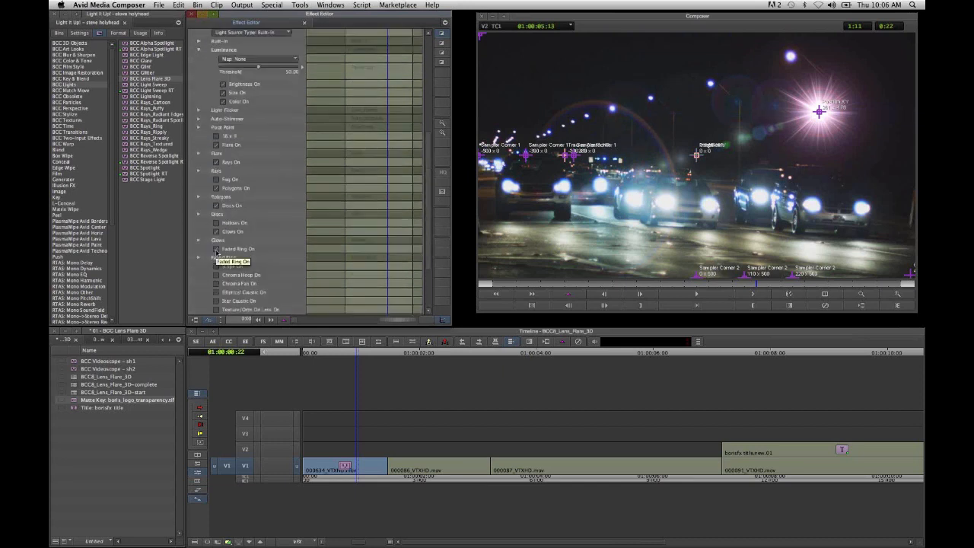
scroll(220, 232, "down", 2)
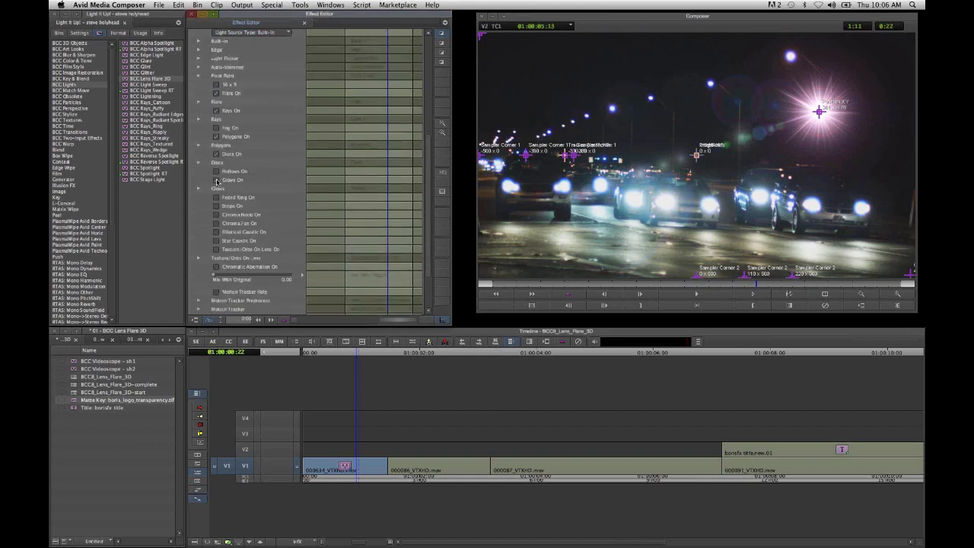
- Switch off the Glows, Discs and Polygons elements and collapse the Luminance group
scroll(217, 181, "up", 2)
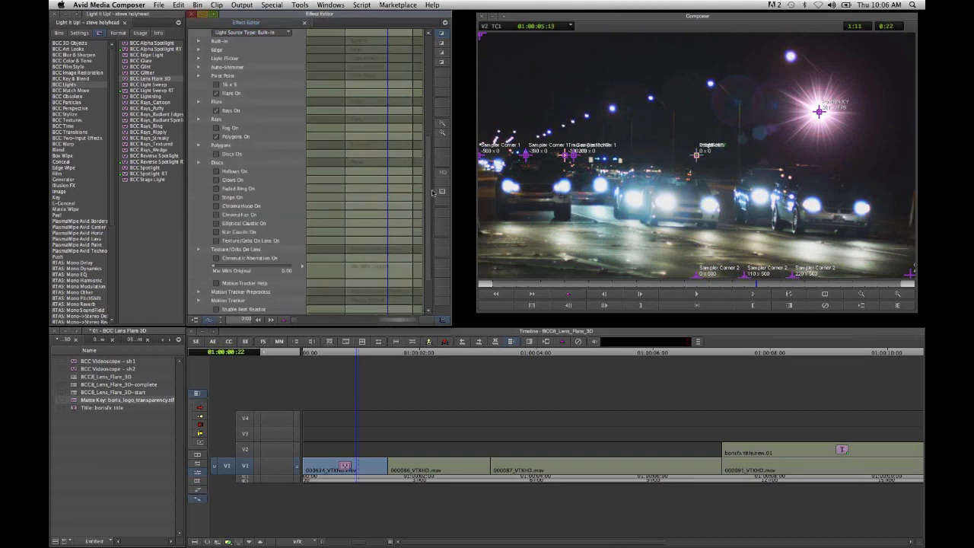
scroll(221, 220, "up", 3)
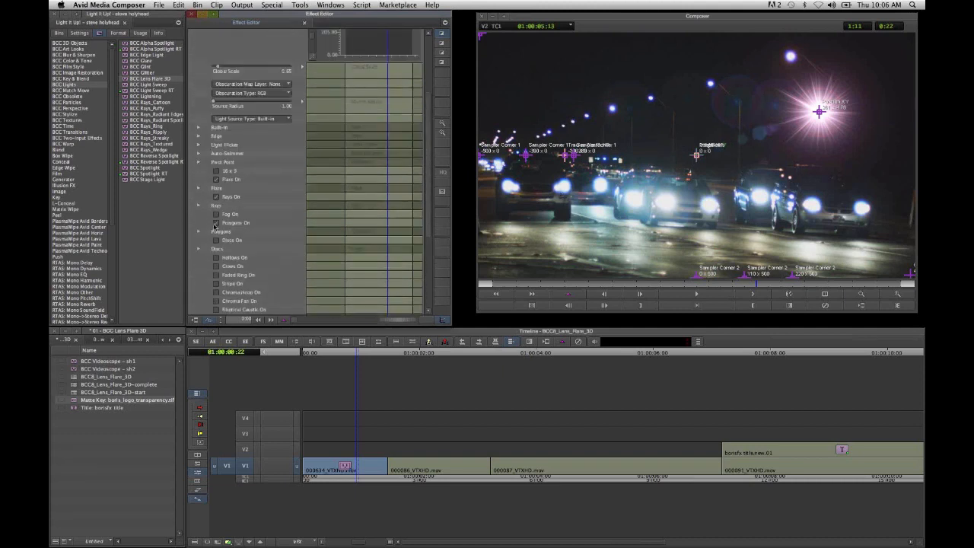
left_click(215, 225)
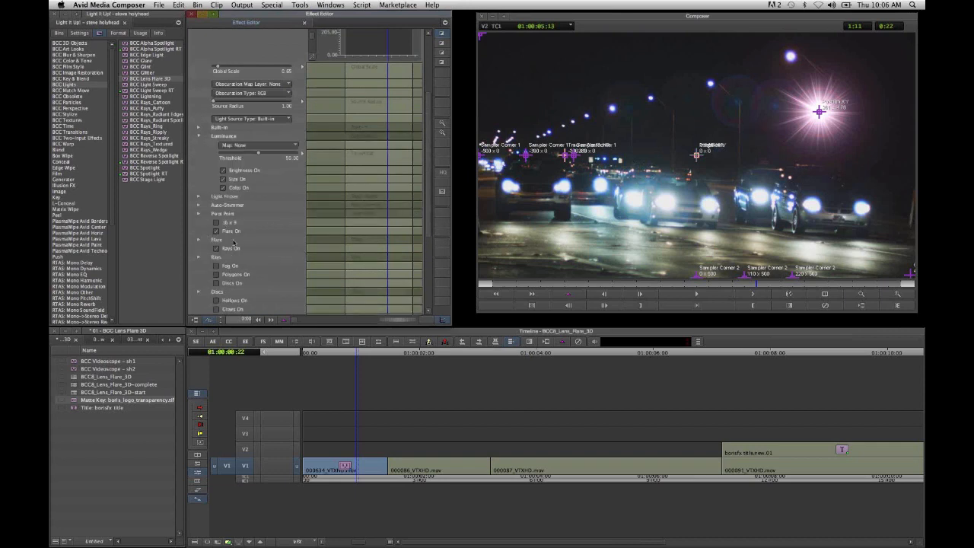
left_click(199, 135)
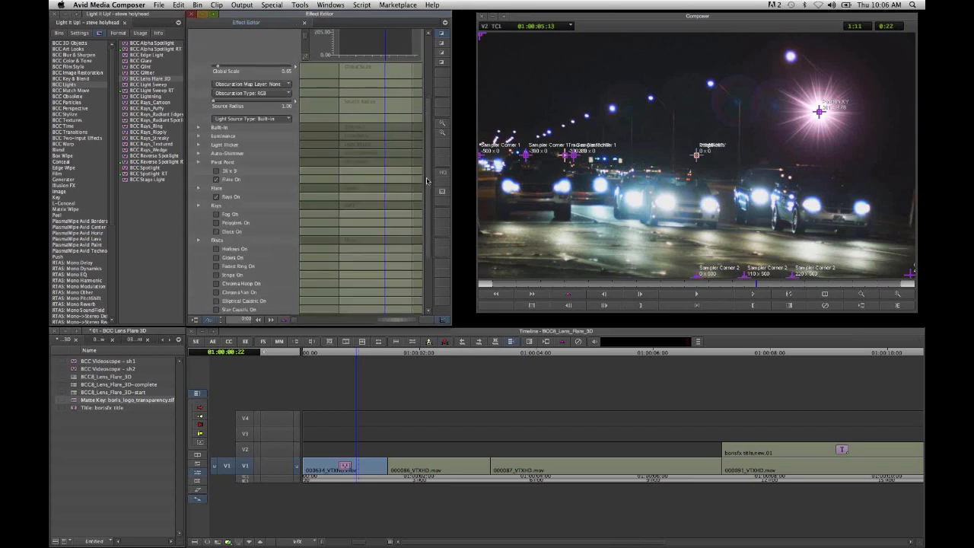
- Set the lens flare's Light Source Type to Luminance
scroll(427, 180, "up", 5)
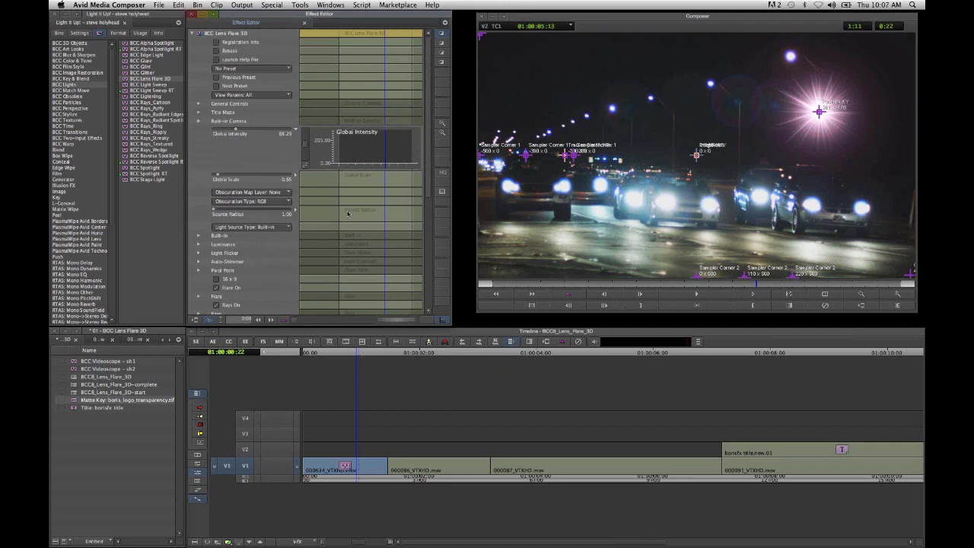
scroll(431, 153, "down", 1)
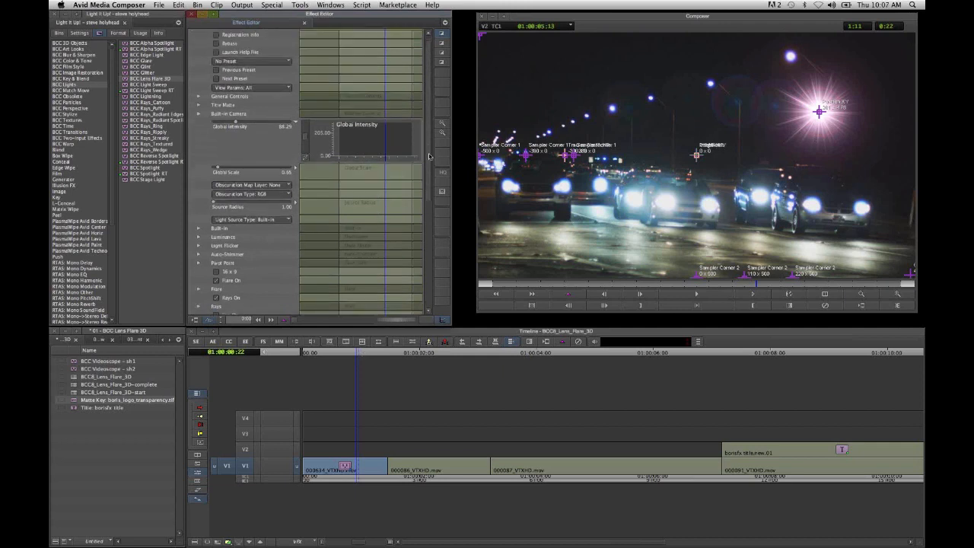
left_click_drag(430, 156, 431, 131)
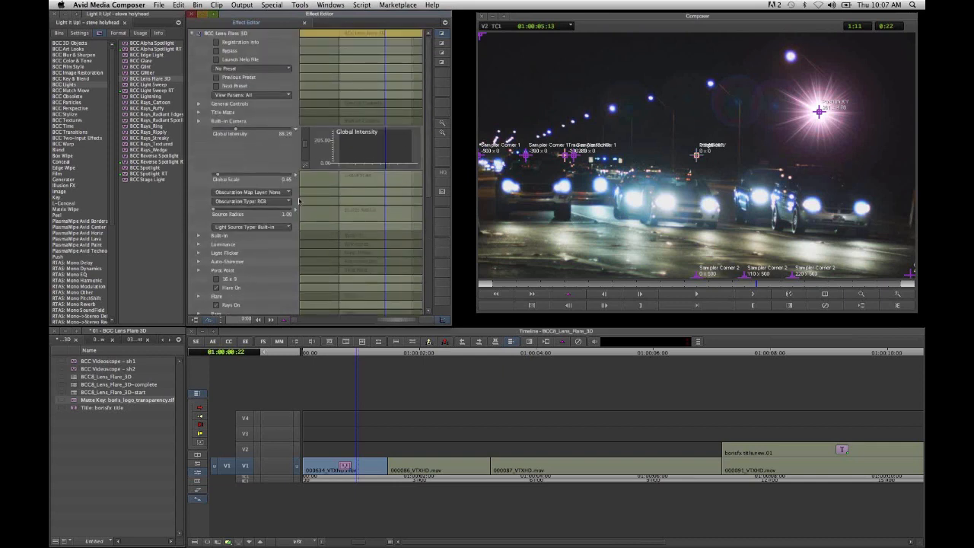
left_click(281, 230)
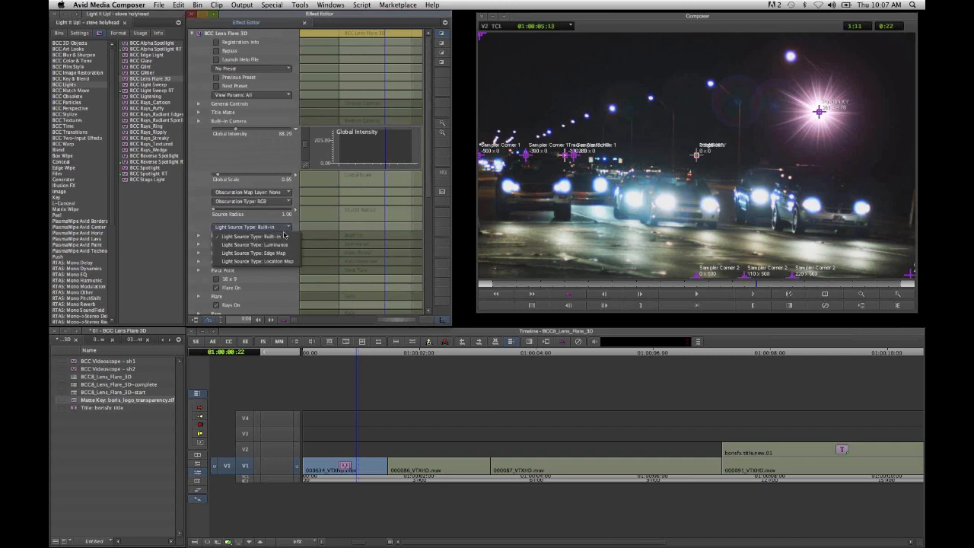
left_click(286, 245)
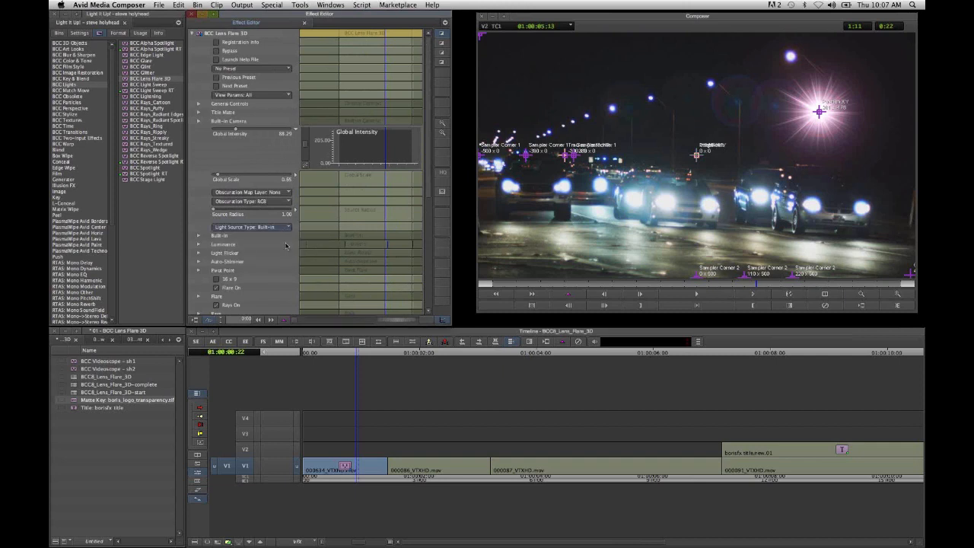
- In the Luminance settings, switch off Brightness and Size and set the Map to Filter Layer
left_click(199, 236)
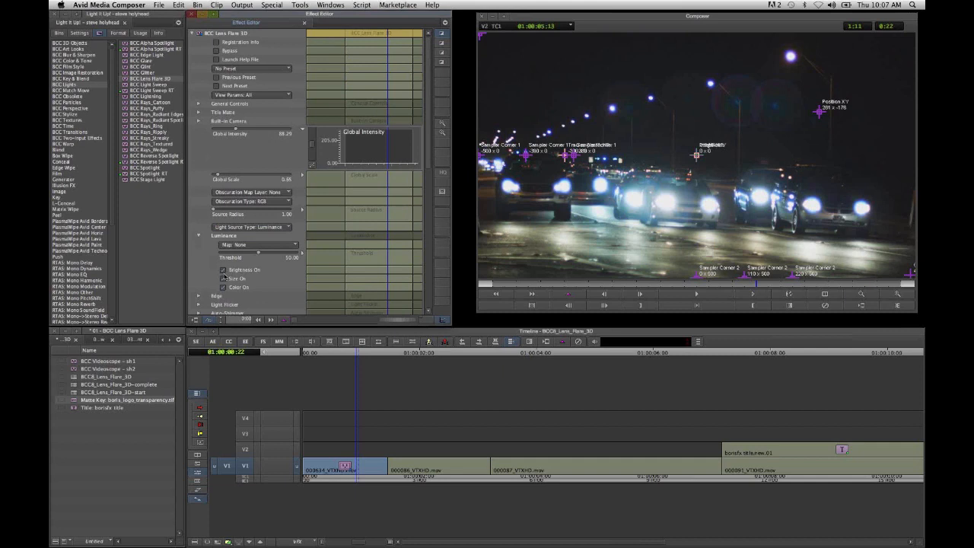
left_click(224, 271)
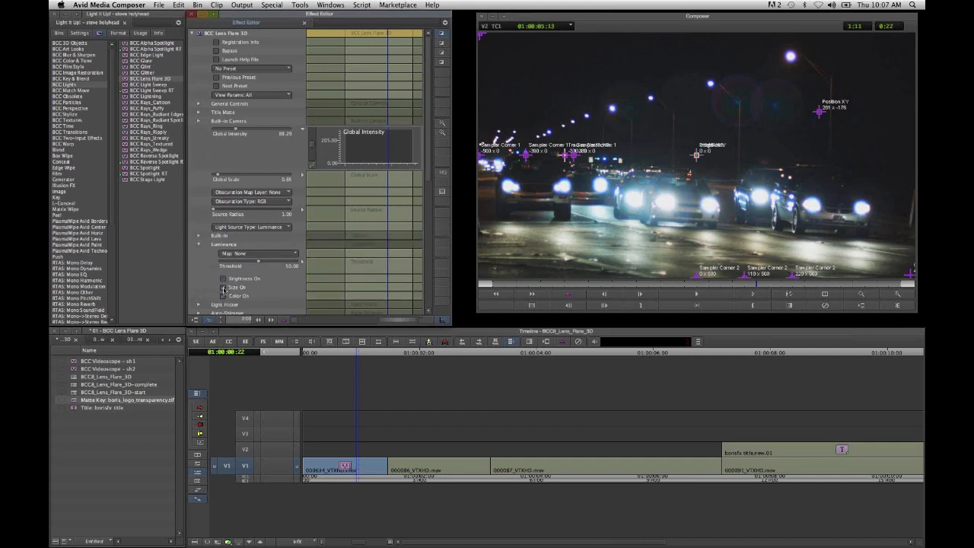
left_click(265, 247)
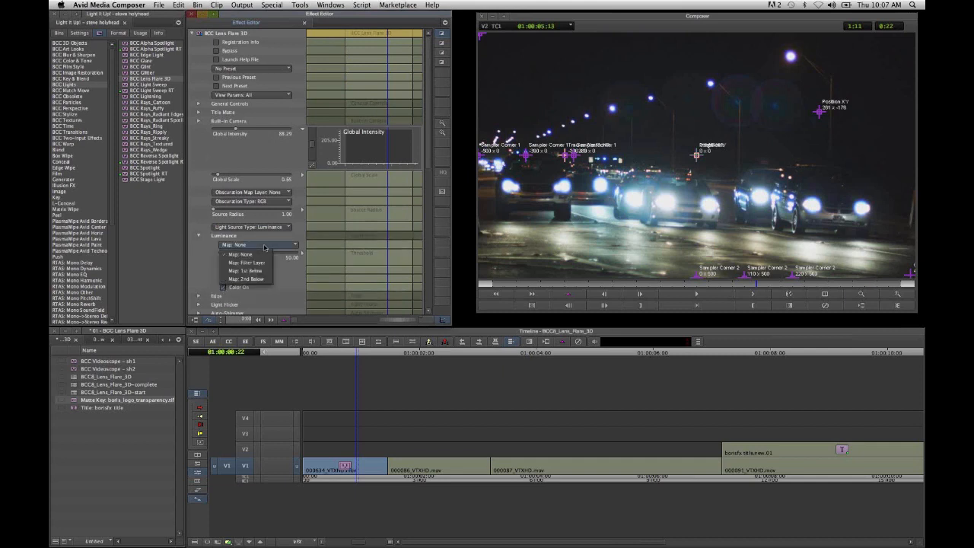
left_click(265, 263)
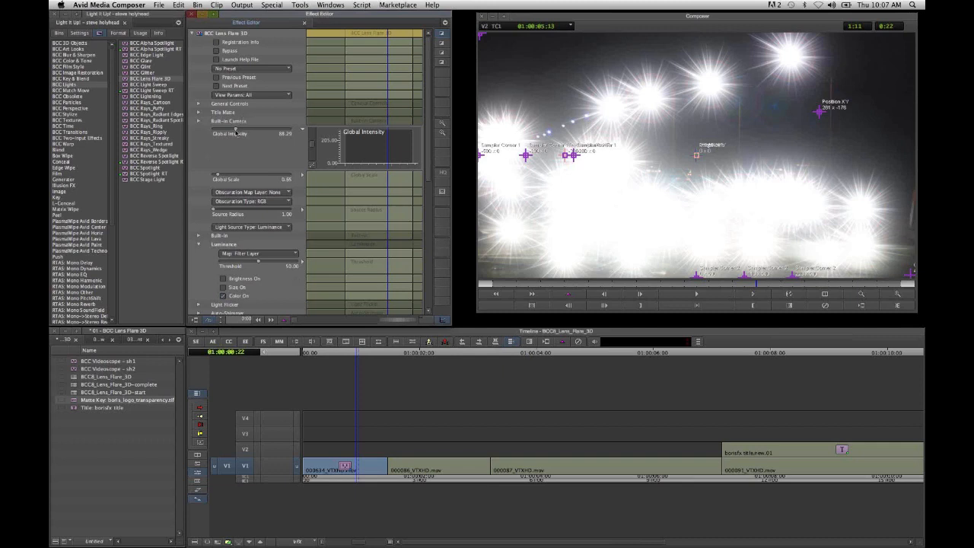
- Set the flare's Global Intensity to about 42, Mix With Original to about 24 and Global Scale to 0.24
left_click_drag(230, 133, 214, 176)
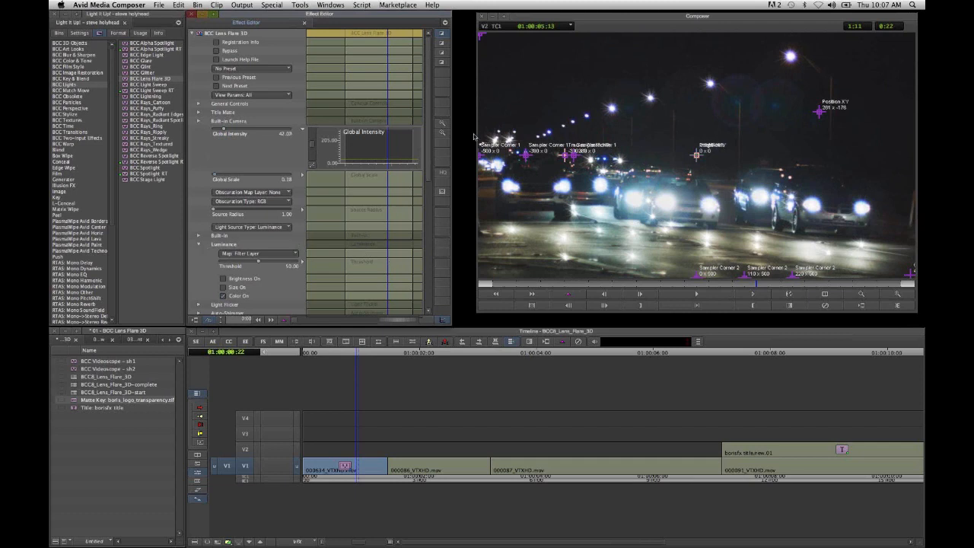
scroll(429, 123, "down", 1)
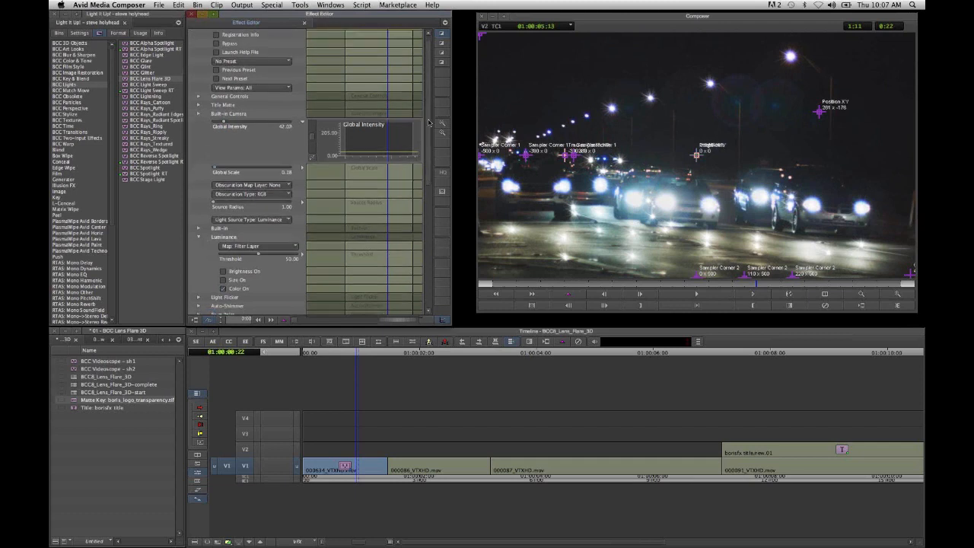
scroll(429, 122, "down", 10)
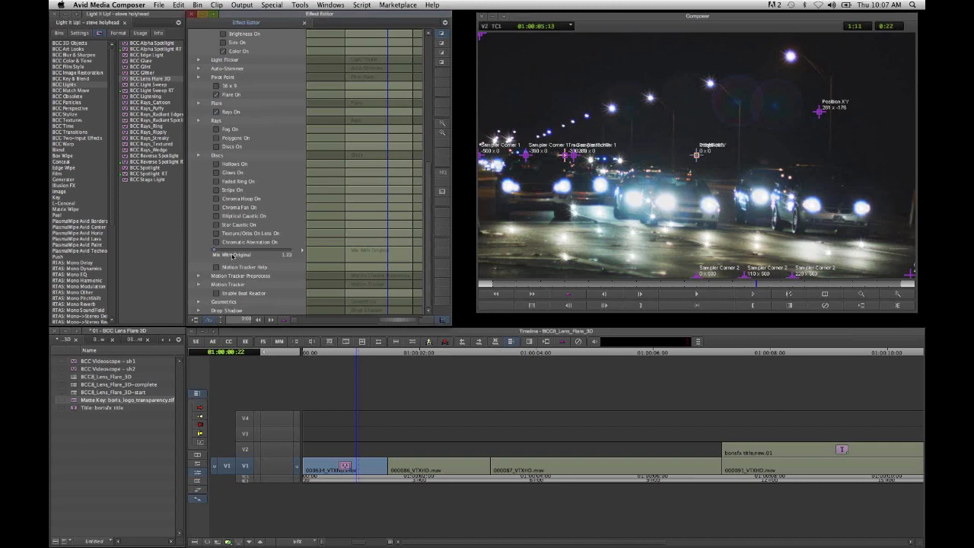
left_click(232, 256)
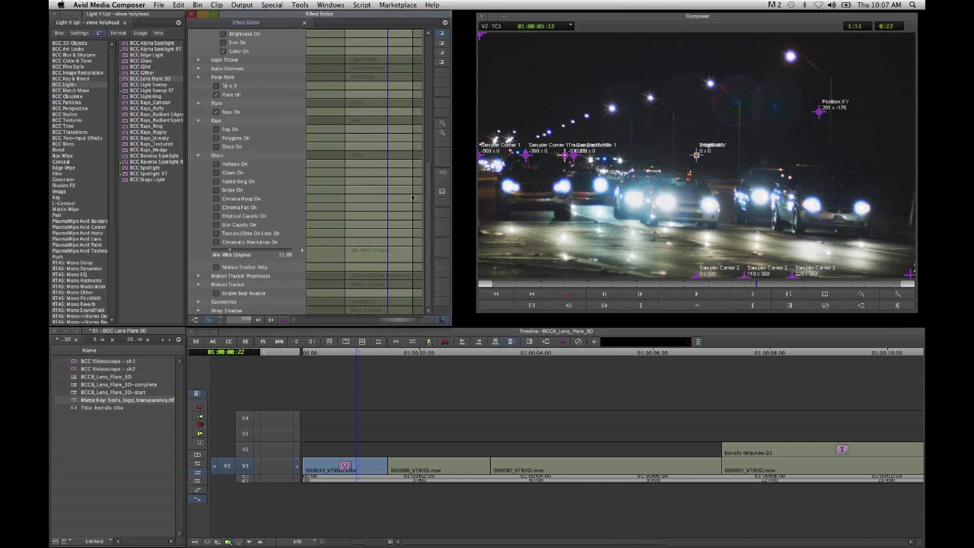
left_click_drag(428, 198, 428, 112)
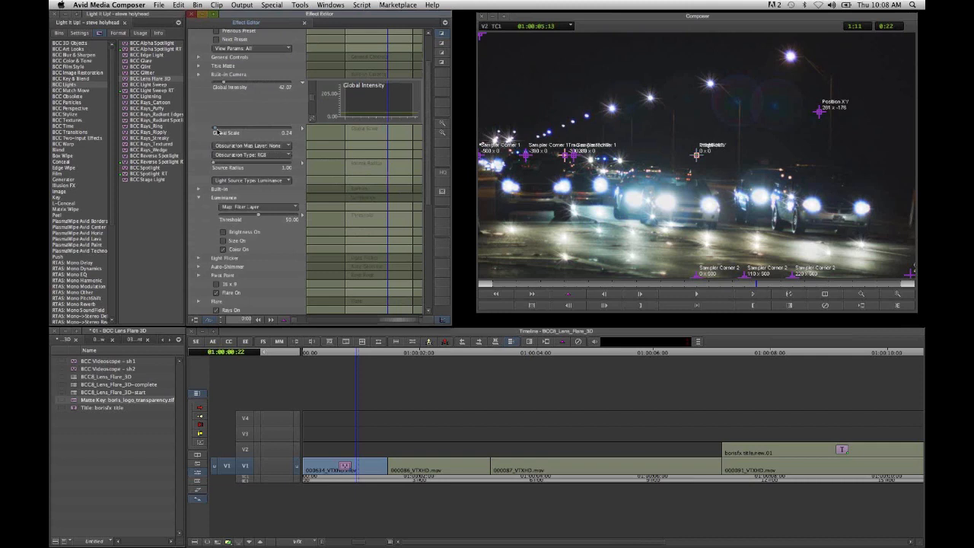
- Check the luminance-driven flares on the headlights and street lamps at several frames of the first clip, ending at 01:00:00:15
left_click(552, 284)
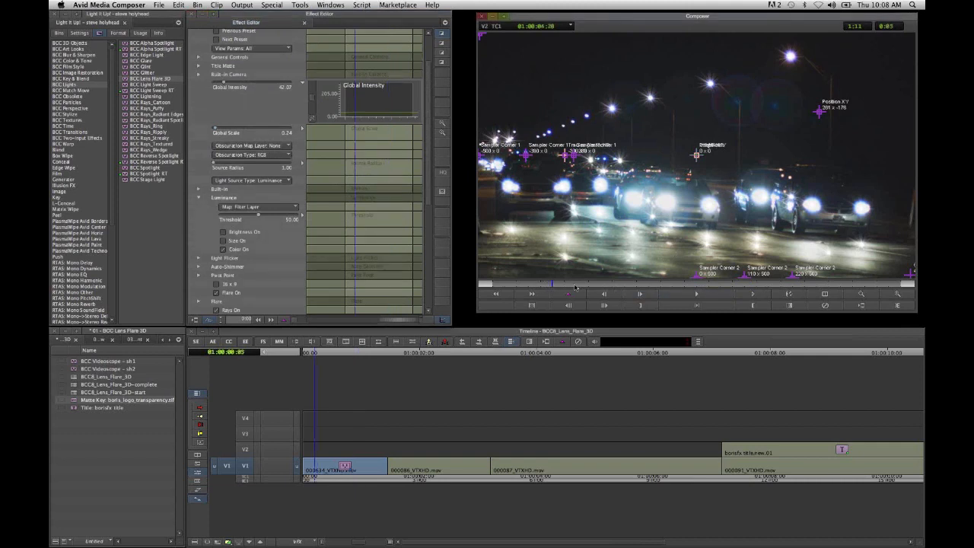
left_click(576, 286)
left_click(600, 285)
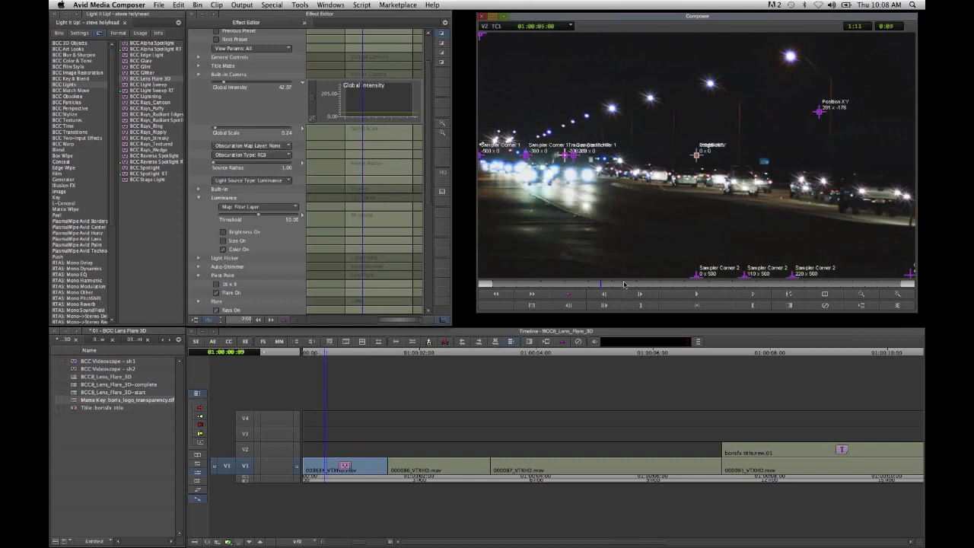
left_click(637, 285)
left_click(649, 285)
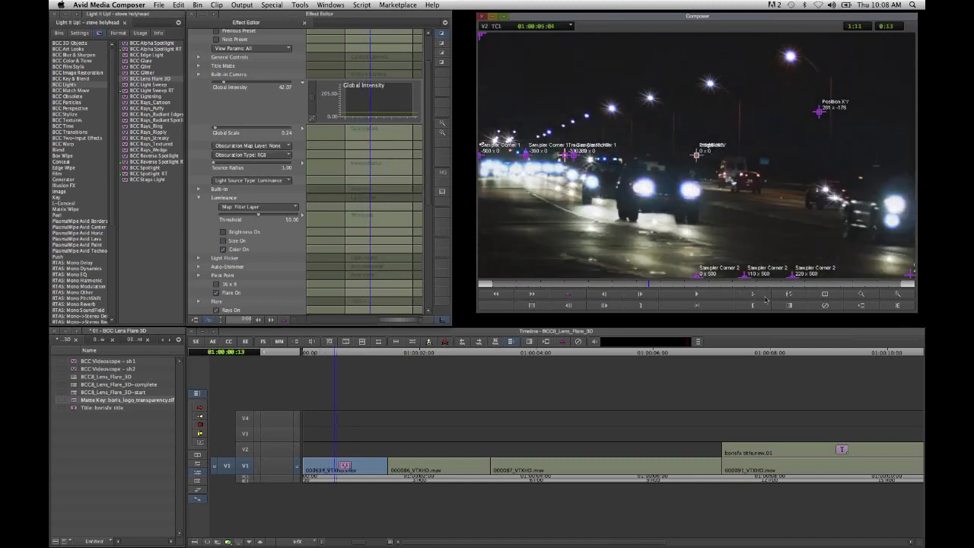
left_click(763, 298)
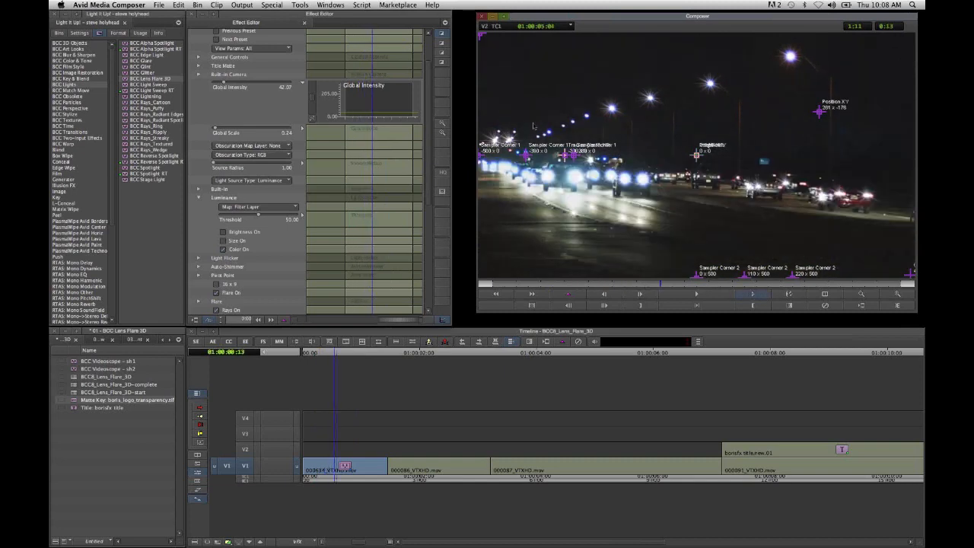
key("Right")
key("Right")
key("Right")
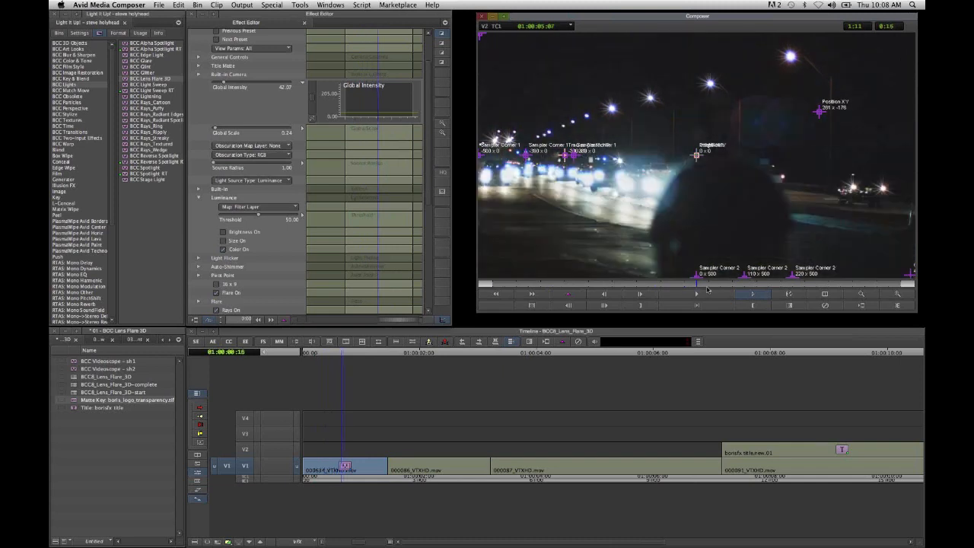
left_click(753, 294)
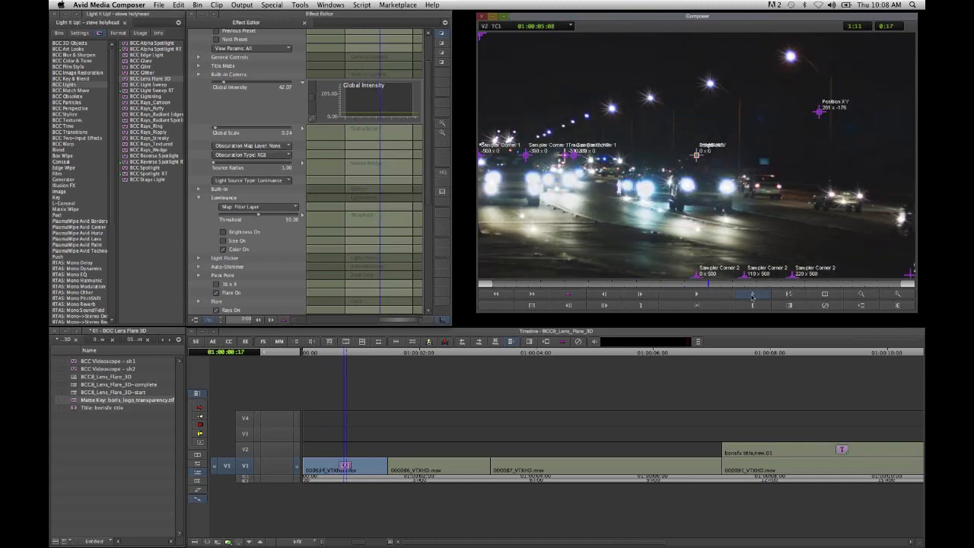
left_click(684, 286)
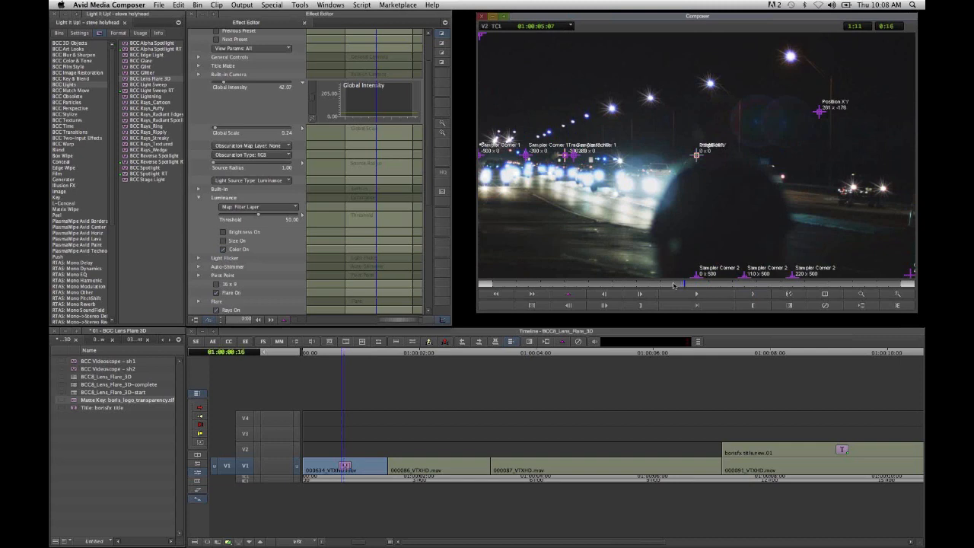
left_click(674, 286)
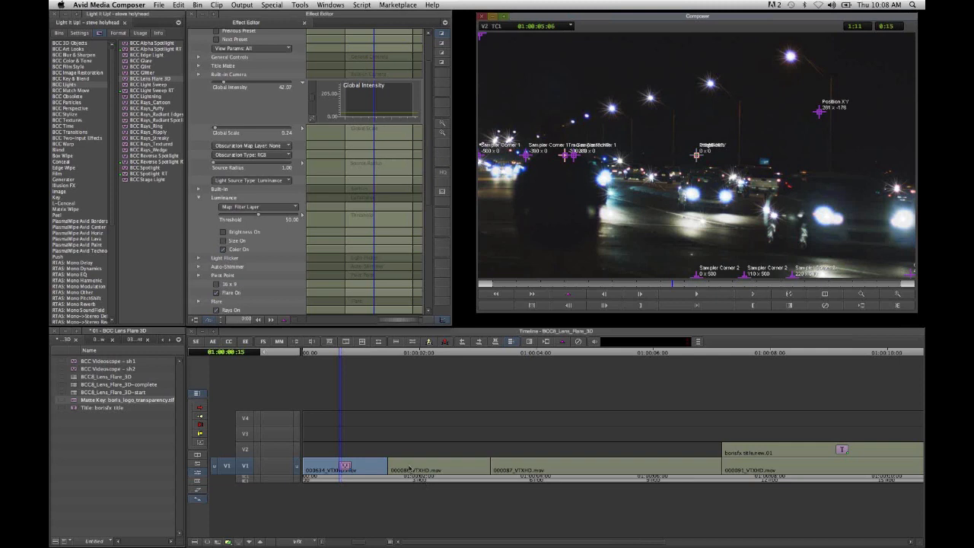
- Apply BCC Lens Flare 3D to the second clip, 000086_VTXHD.mov, and open its effect parameters at 01:00:02:11
left_click(411, 479)
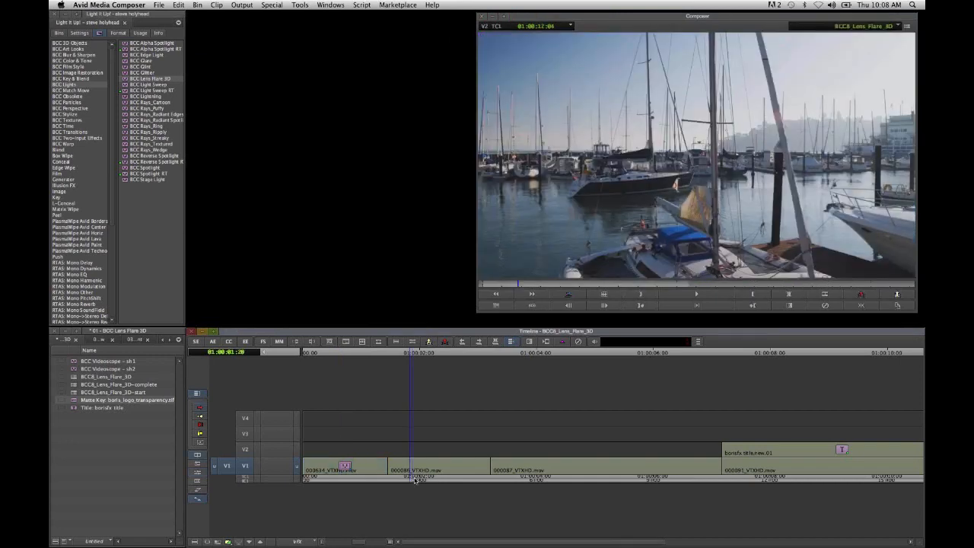
left_click_drag(406, 481, 432, 526)
left_click_drag(126, 79, 438, 466)
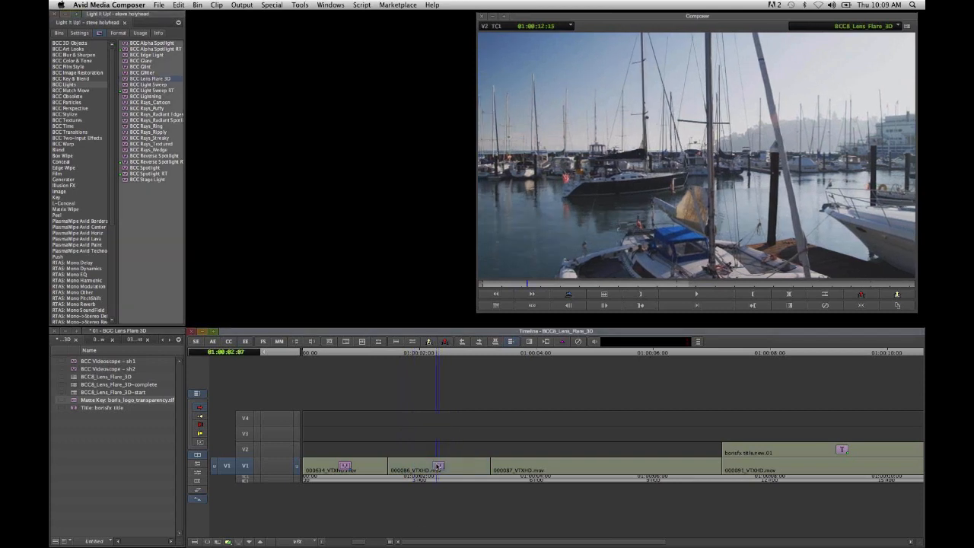
left_click(448, 478)
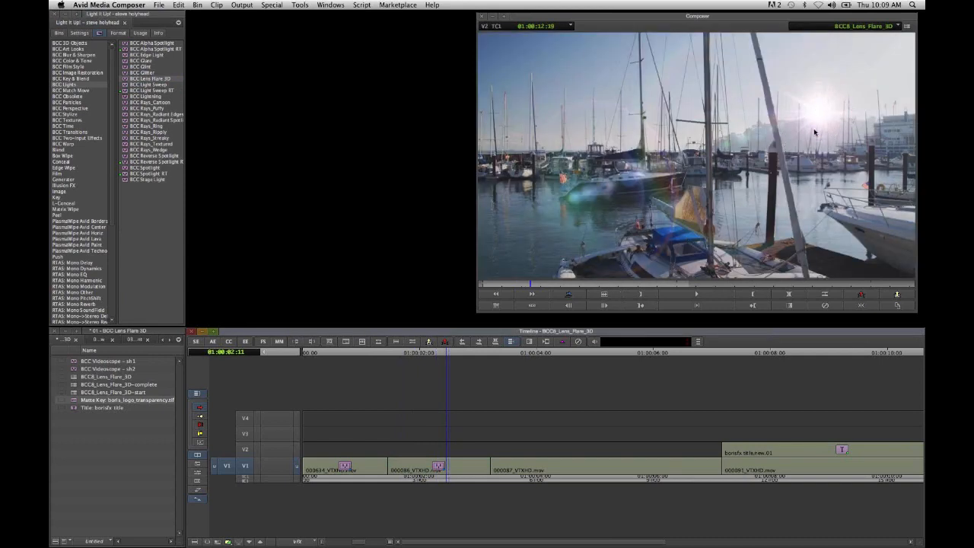
left_click(245, 343)
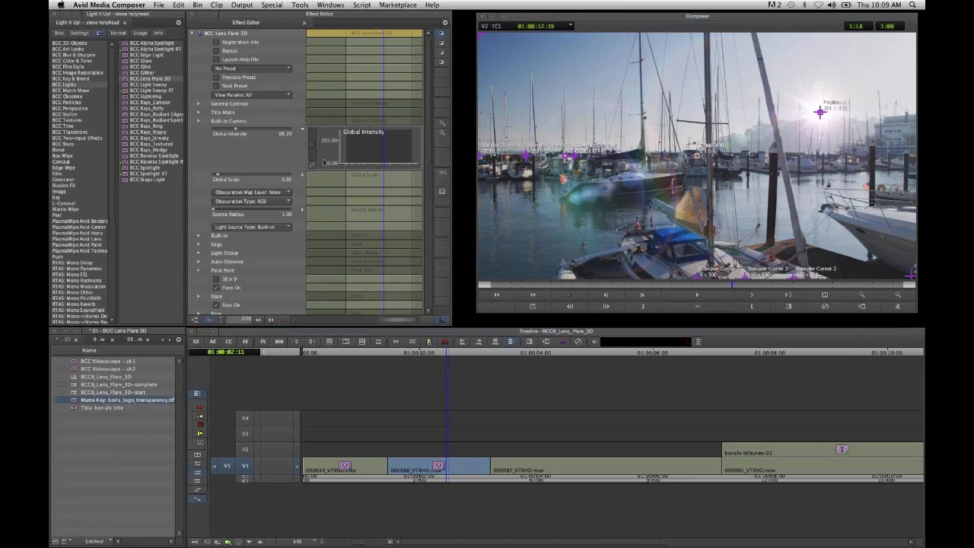
- Set Global Intensity to about 122.56, move the light source up into the sky at about 299, -428, and check the flare across the clip
left_click(239, 132)
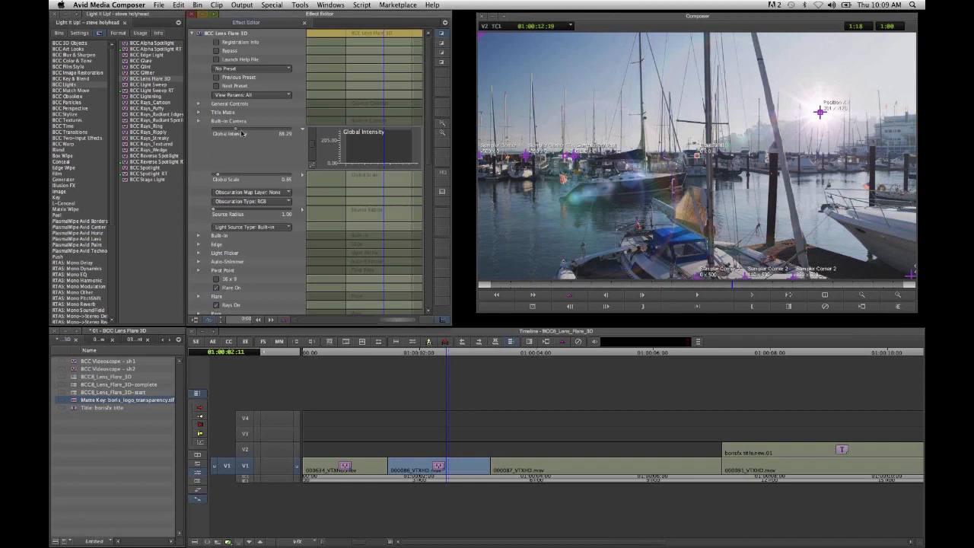
left_click_drag(241, 134, 245, 134)
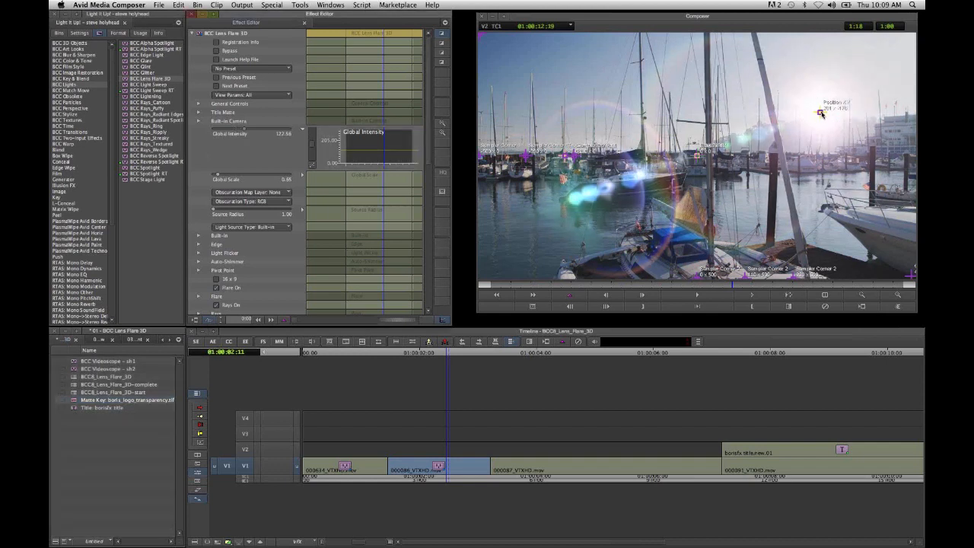
left_click_drag(821, 113, 826, 51)
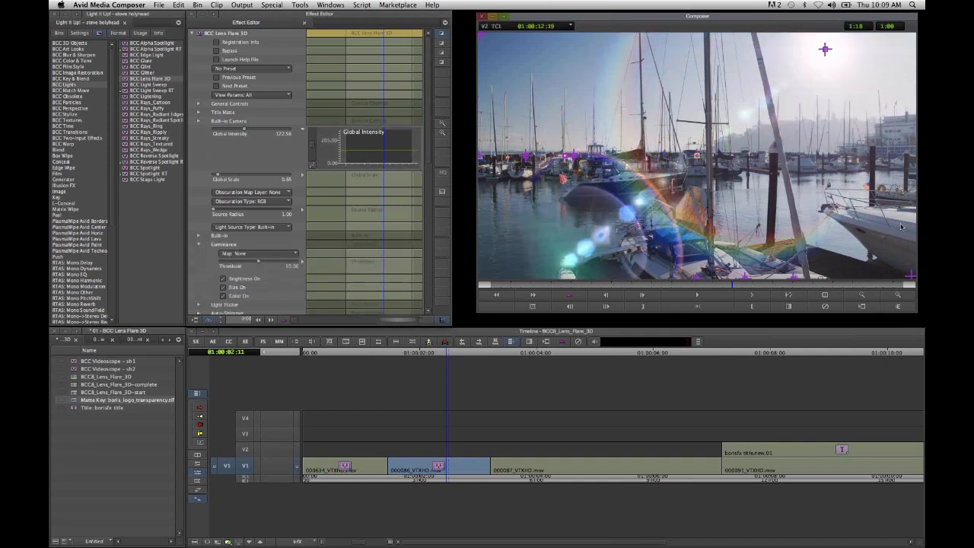
left_click_drag(825, 51, 828, 50)
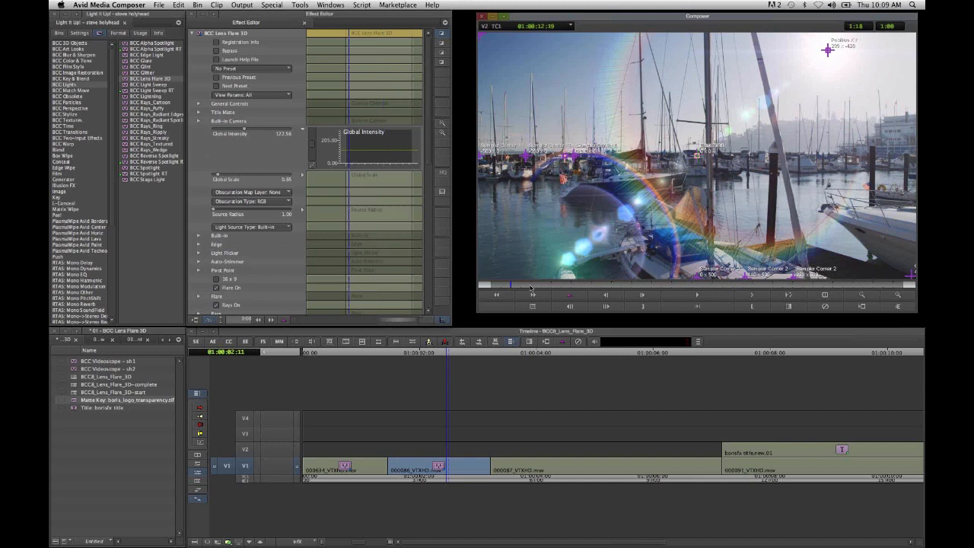
left_click_drag(531, 287, 873, 286)
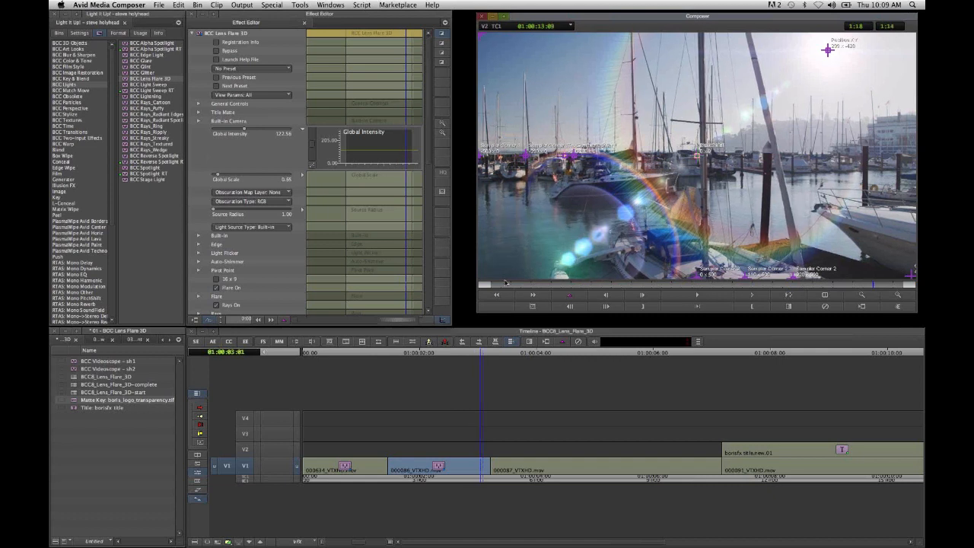
- At the second clip's first frame, open the Motion Tracker parameters and switch on Track On-the-Fly
left_click(488, 286)
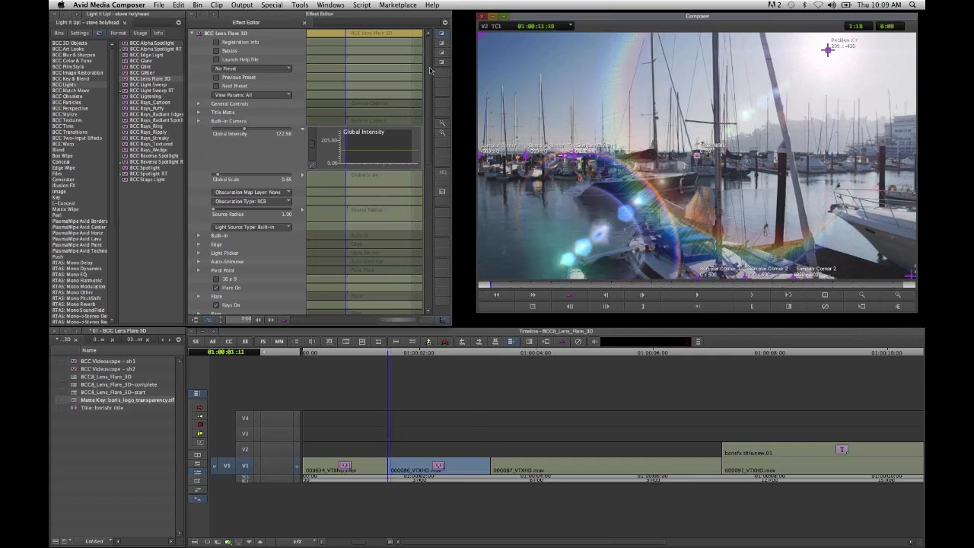
scroll(350, 236, "down", 15)
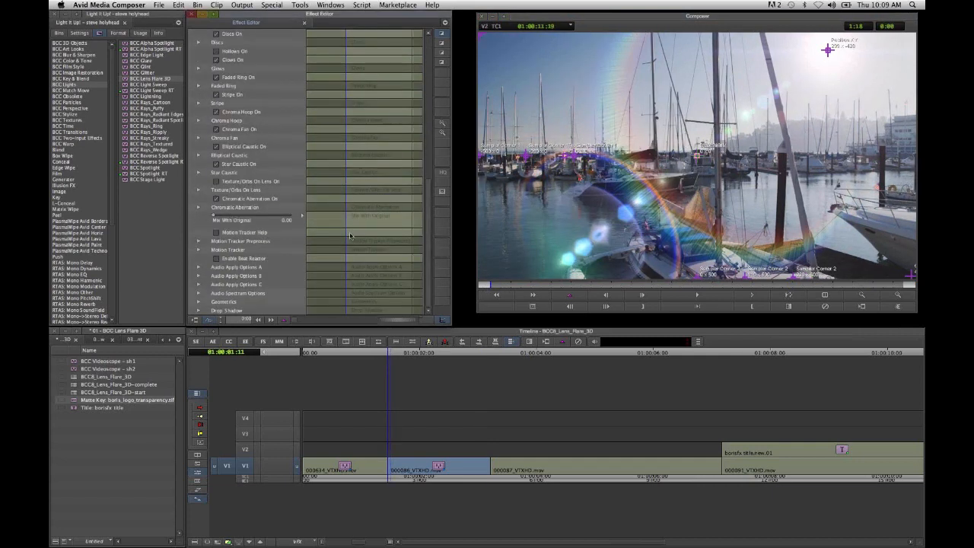
left_click(199, 250)
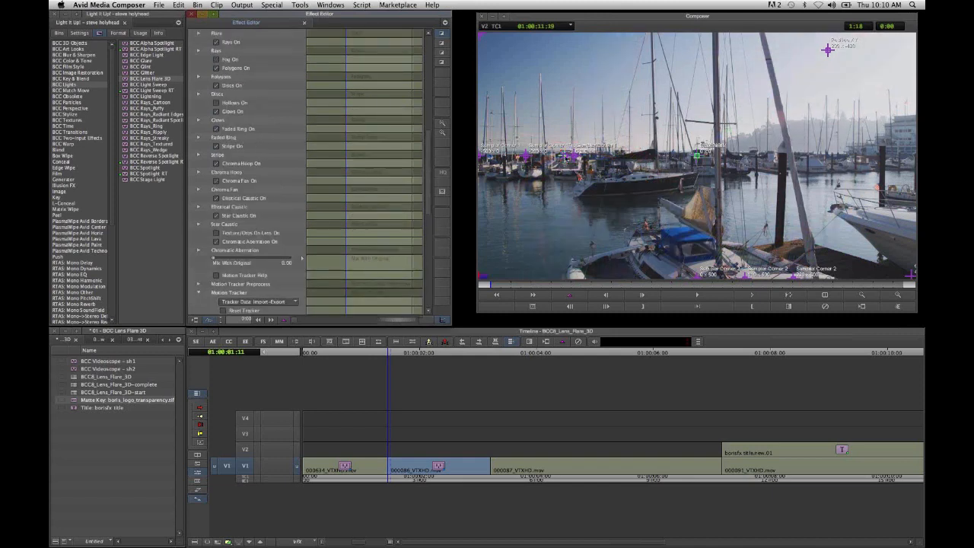
- Place the tracker center over the thin masts against the hazy hillside and track it through the whole clip
left_click_drag(566, 158, 830, 119)
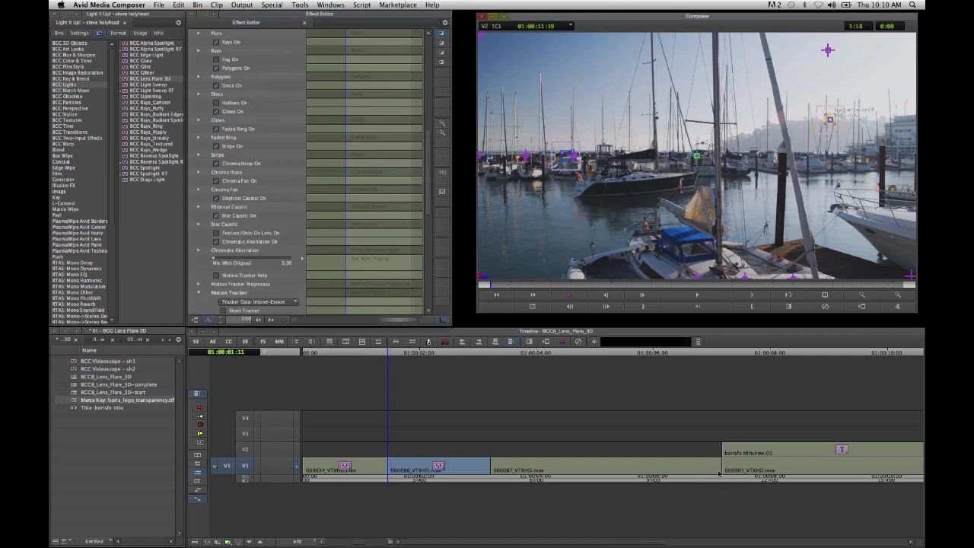
left_click(900, 295)
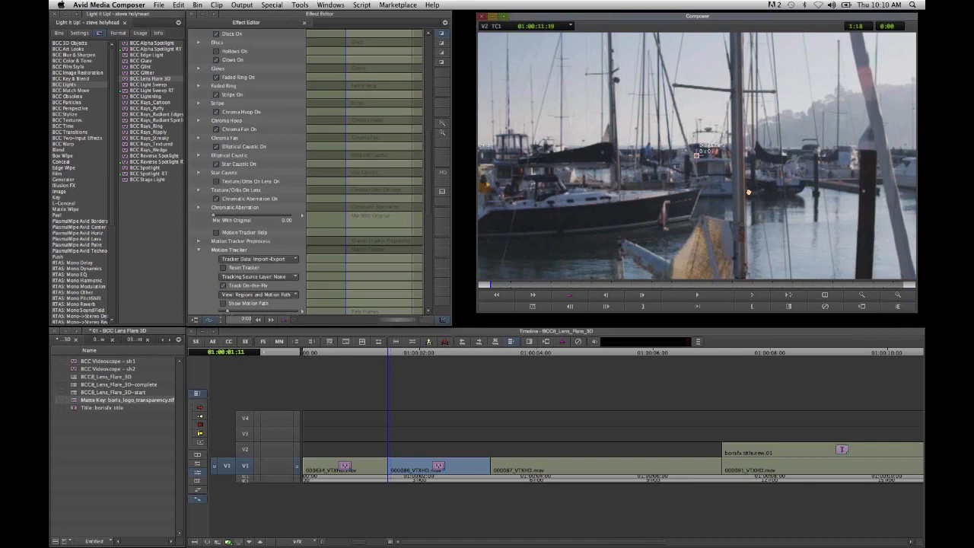
left_click_drag(633, 252, 511, 323)
left_click_drag(829, 210, 807, 186)
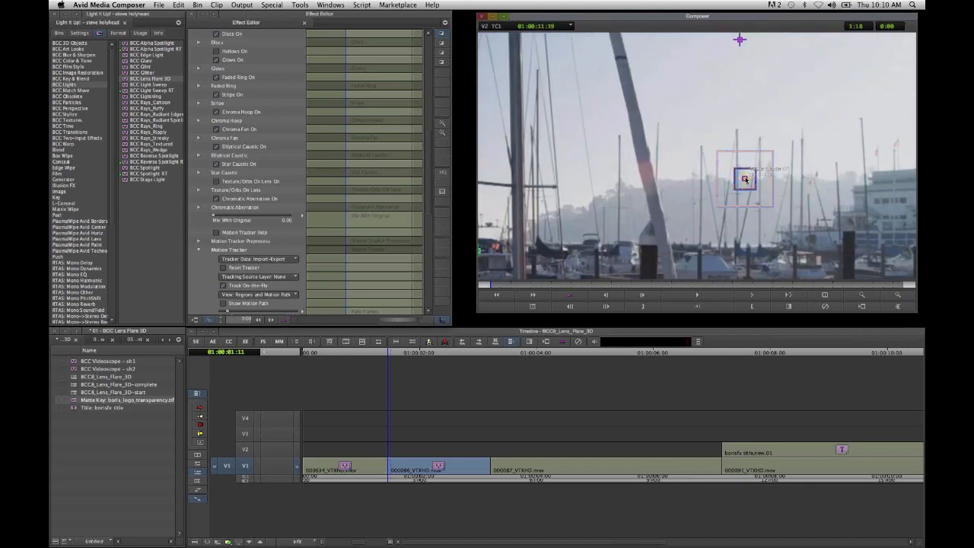
left_click_drag(745, 181, 756, 179)
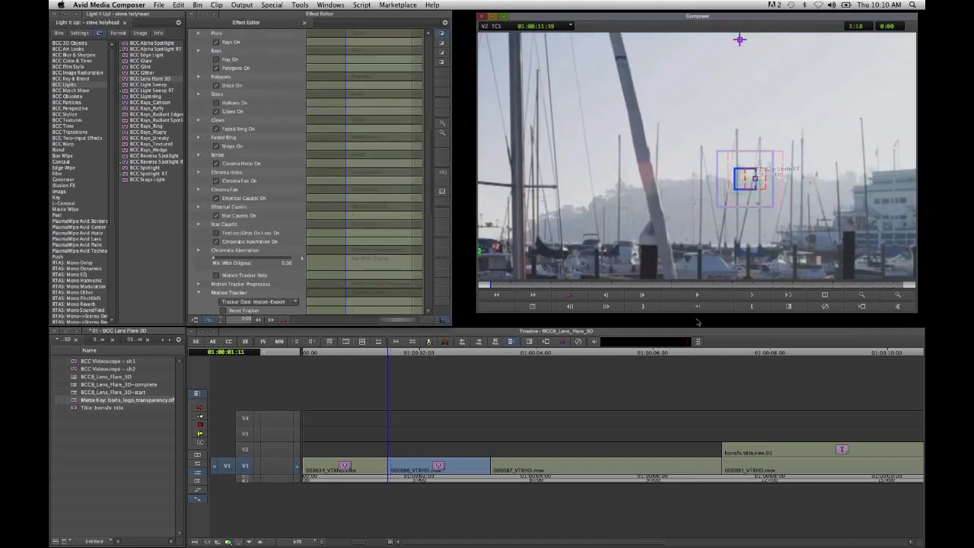
left_click(697, 295)
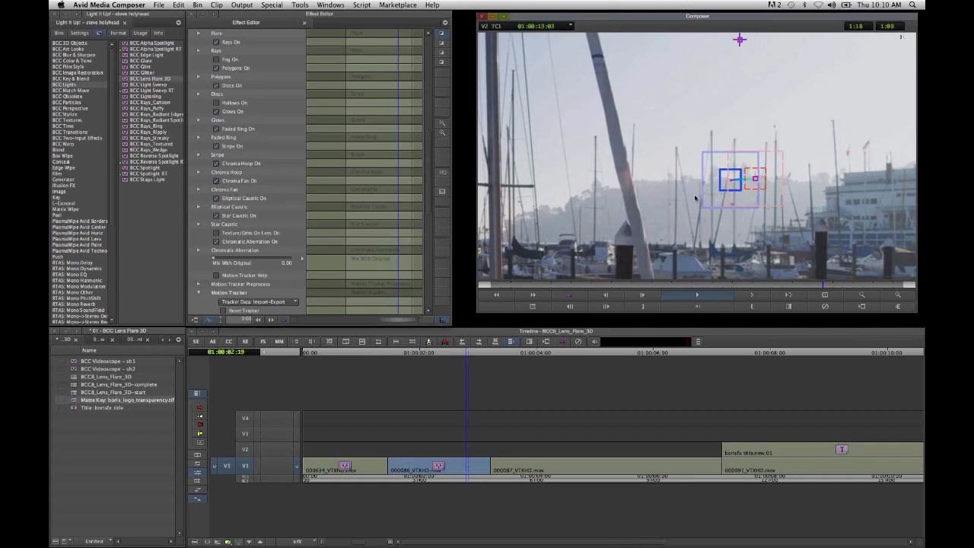
- Restore the full-frame preview and switch off Track On-the-Fly in the Motion Tracker settings
left_click(864, 301)
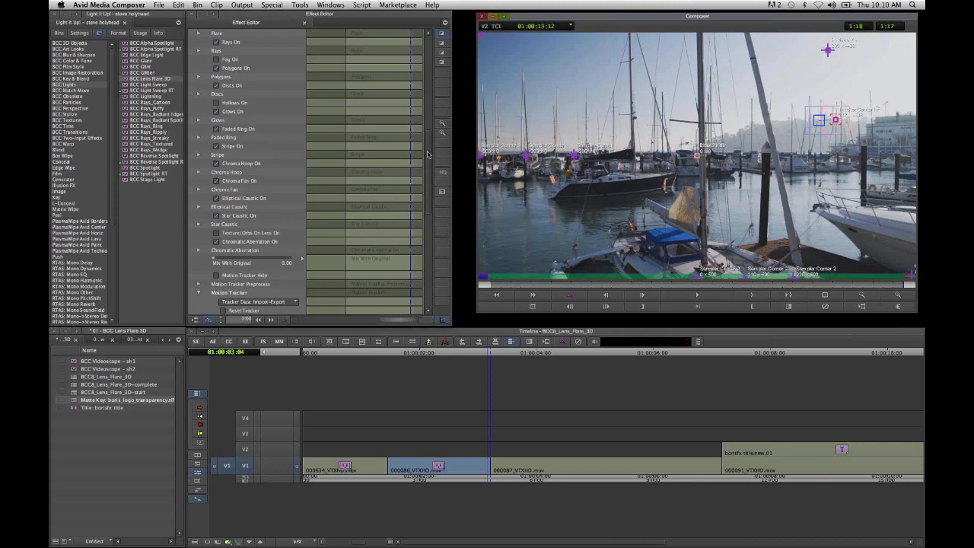
scroll(428, 154, "down", 10)
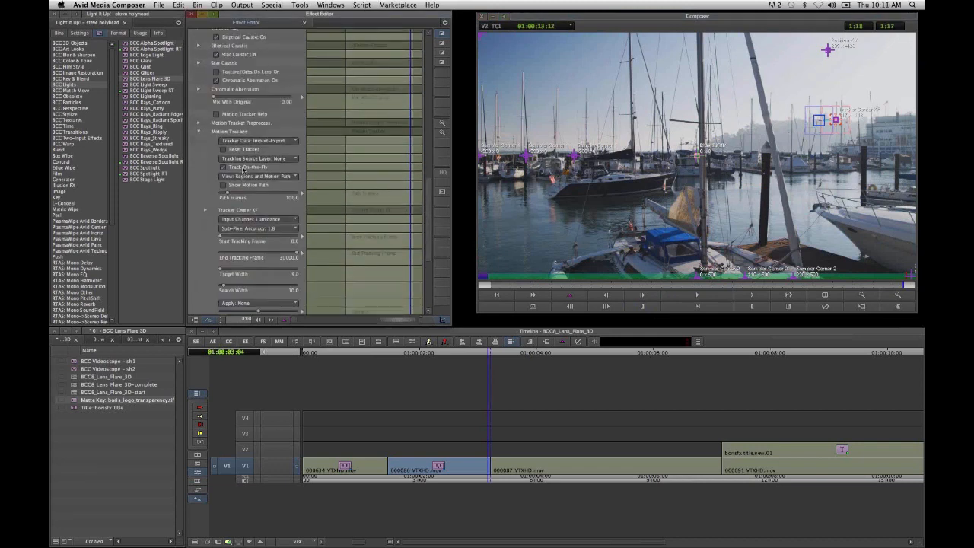
scroll(244, 169, "down", 3)
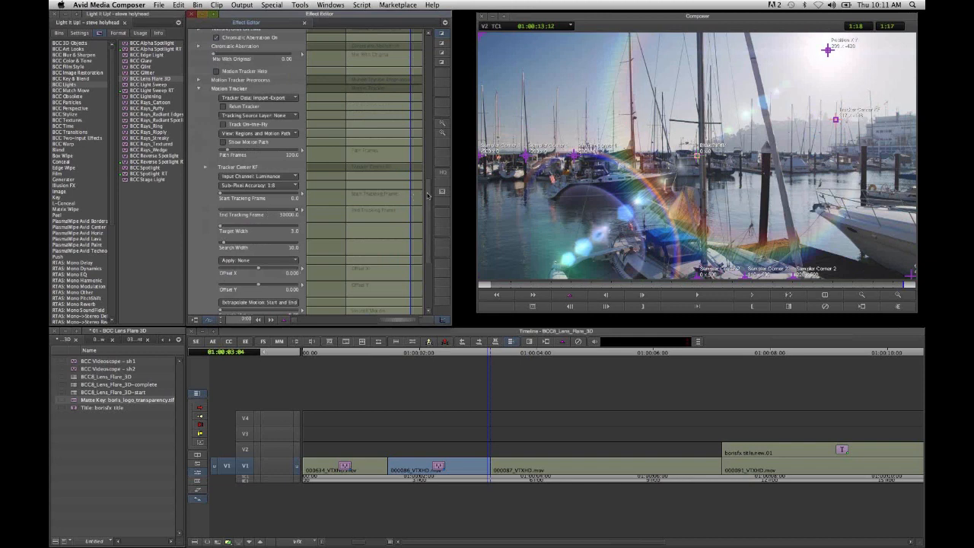
- Set the Motion Tracker's Apply option to Light Source so the flare follows the tracked motion
left_click_drag(428, 196, 431, 210)
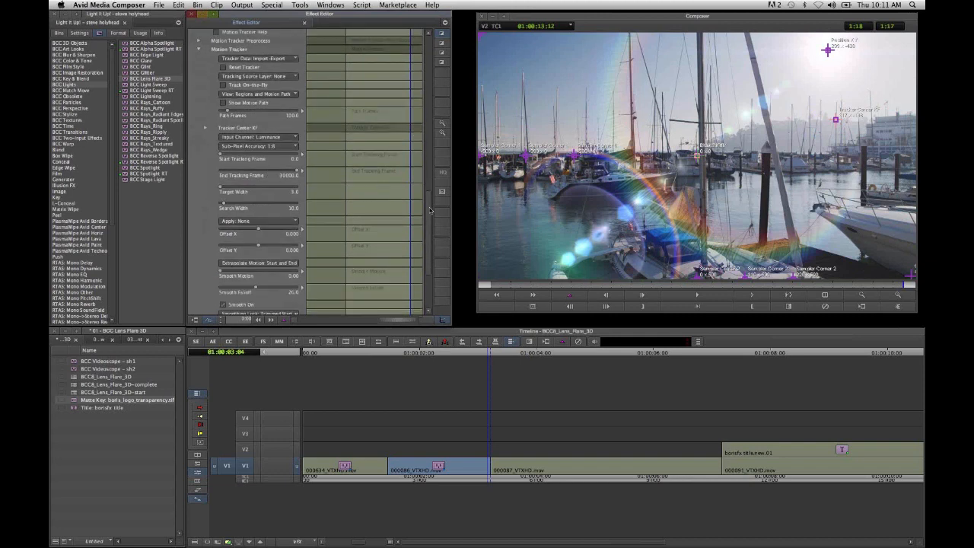
scroll(269, 162, "down", 5)
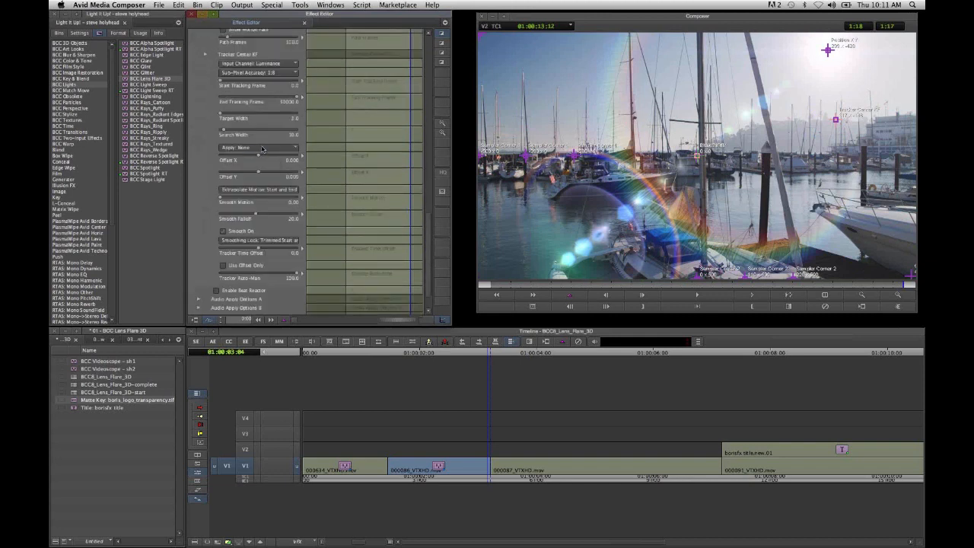
left_click(264, 148)
left_click(268, 168)
scroll(268, 167, "up", 3)
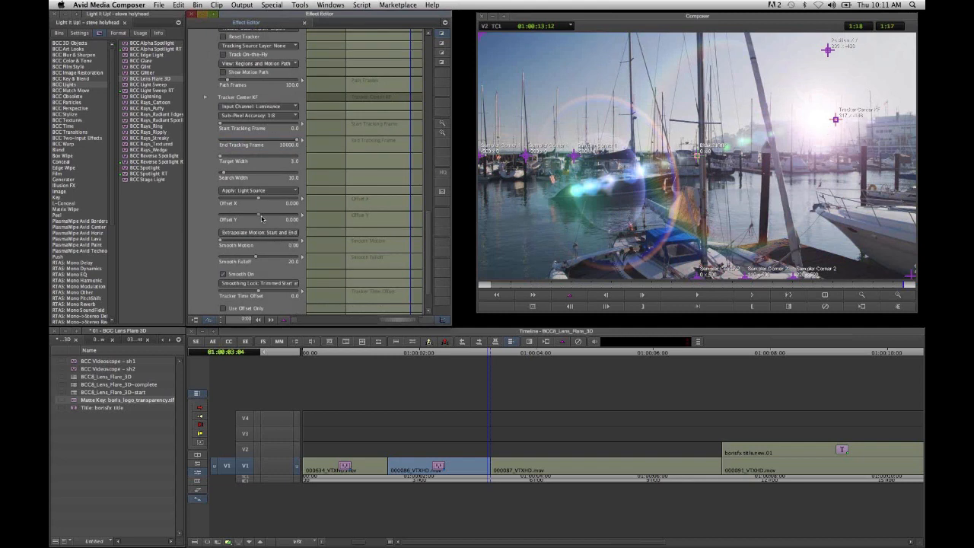
- Set the tracker's Offset Y to about -0.28 and Offset X to about 0.02, and check the flare's movement across the clip
left_click_drag(261, 219, 248, 214)
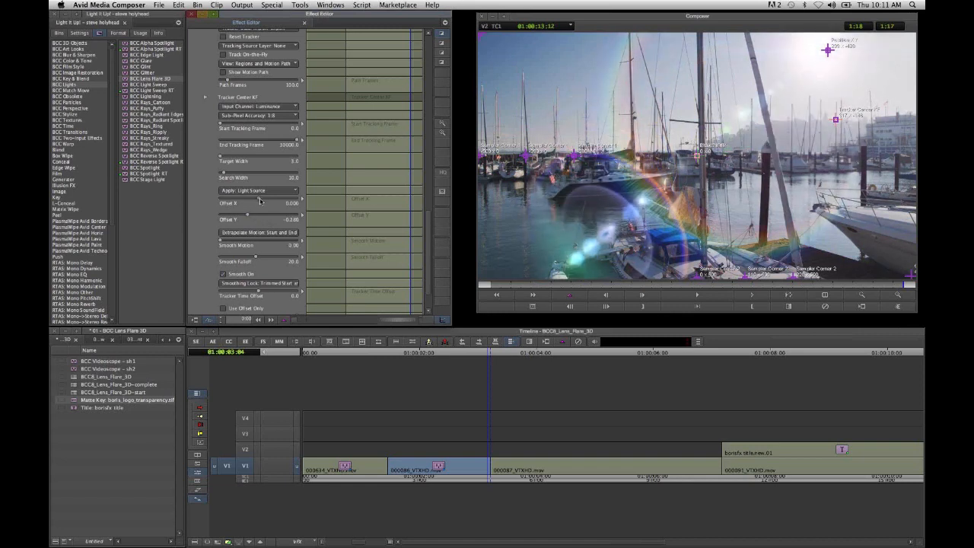
left_click_drag(260, 200, 261, 202)
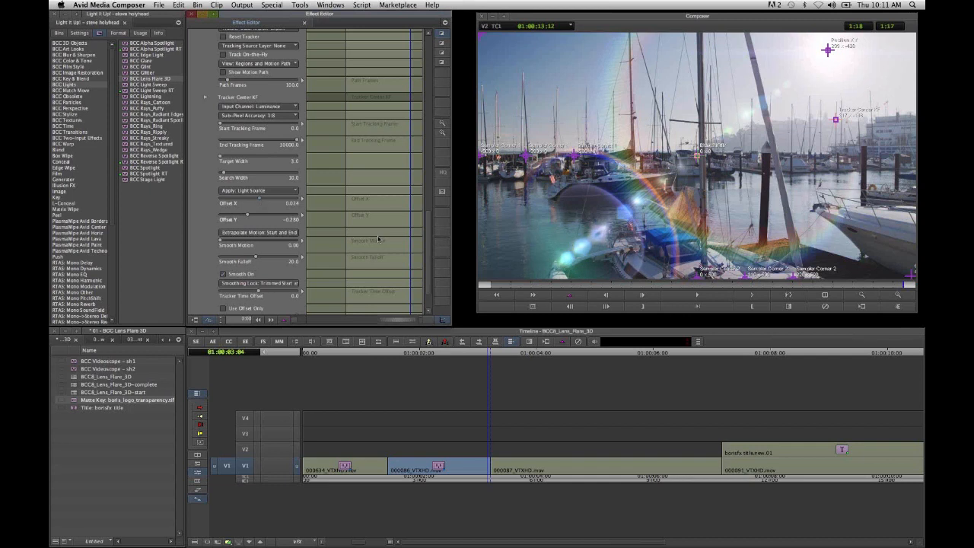
left_click(509, 286)
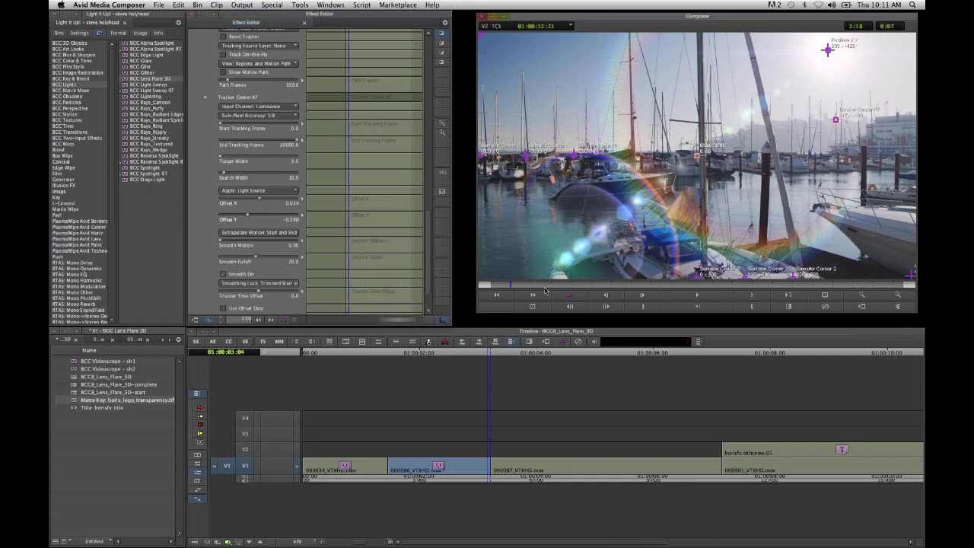
left_click_drag(545, 290, 742, 289)
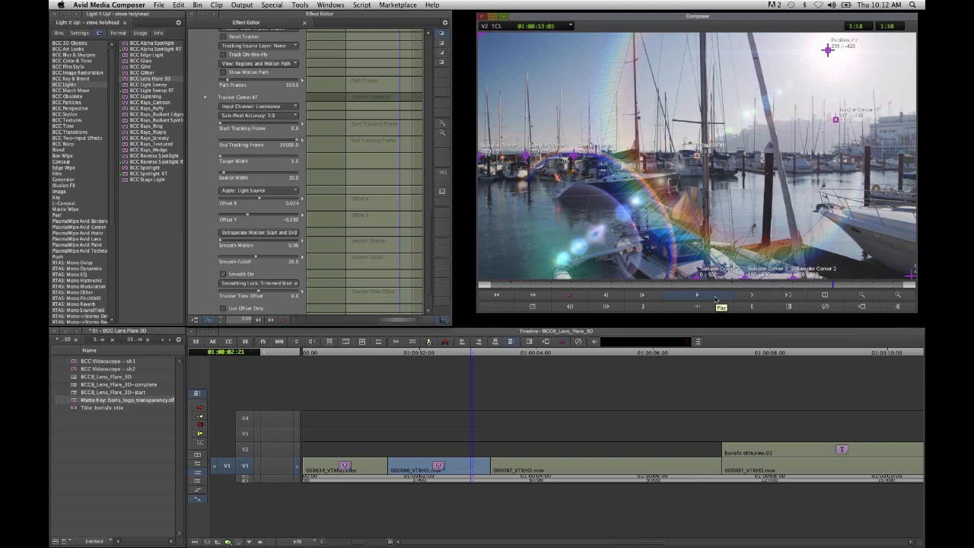
- Add a Global Intensity keyframe at 01:00:02:19 and another at the clip's end with the value raised to about 210.81
left_click(821, 287)
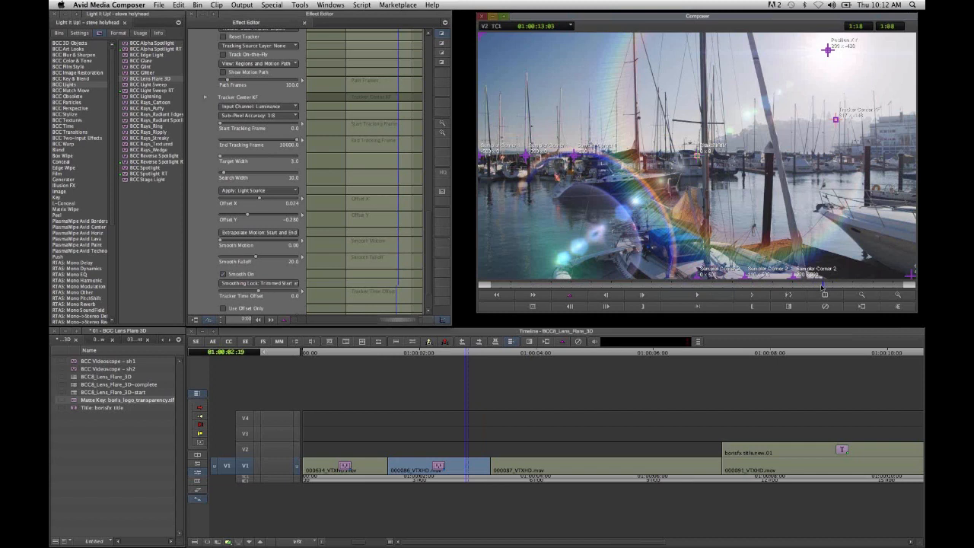
left_click(818, 287)
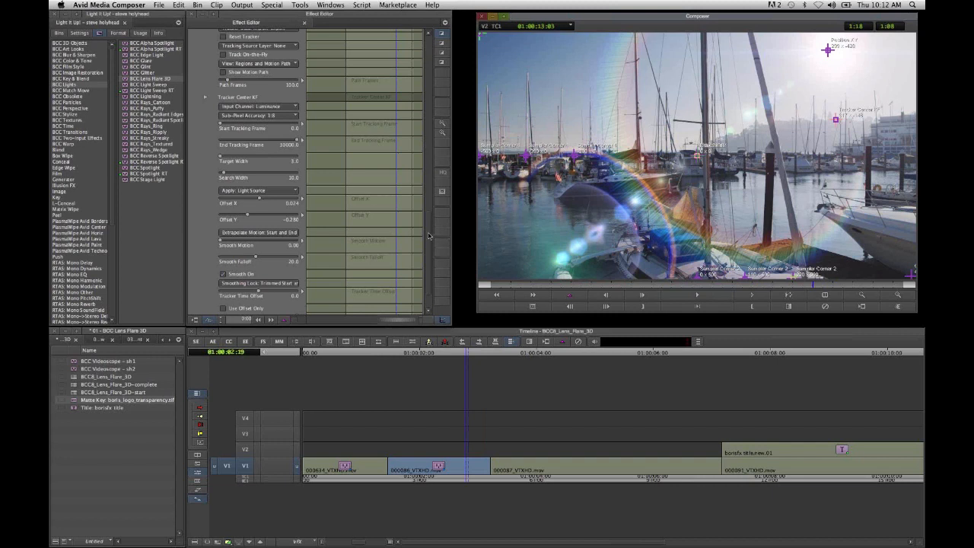
left_click_drag(429, 231, 428, 50)
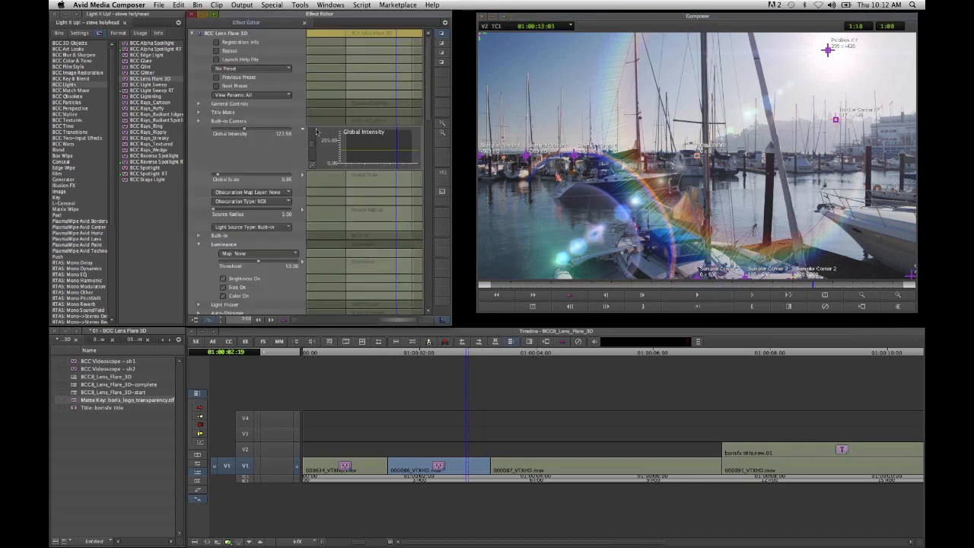
right_click(392, 150)
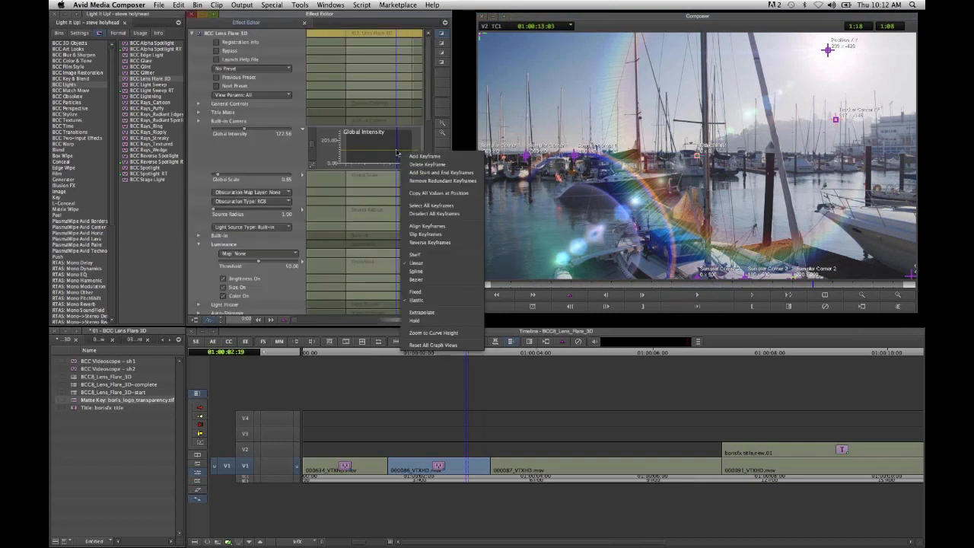
left_click(438, 166)
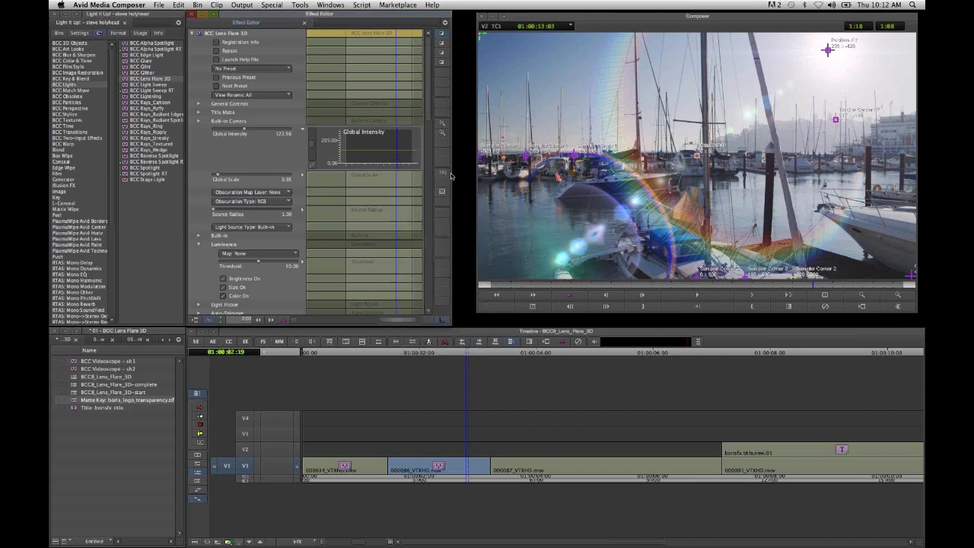
left_click(411, 142)
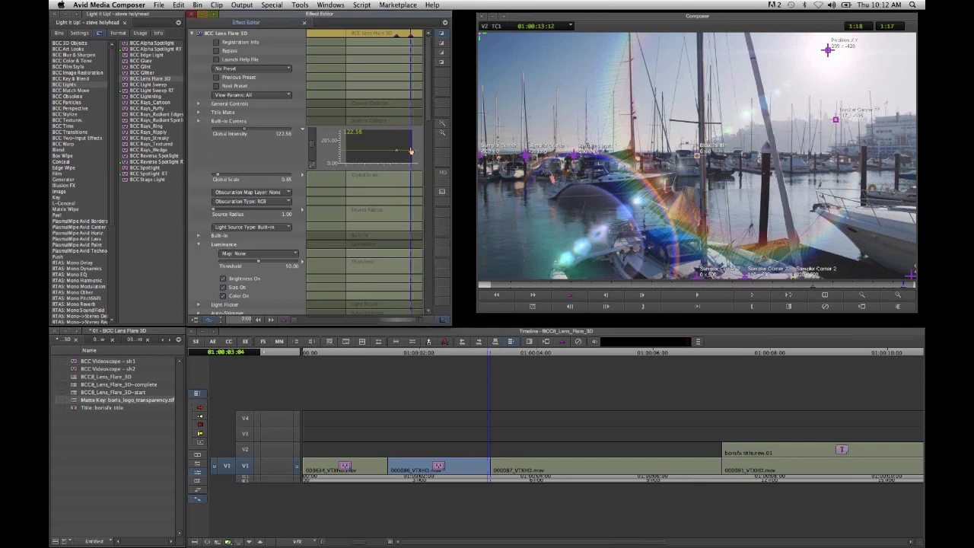
left_click_drag(411, 150, 411, 142)
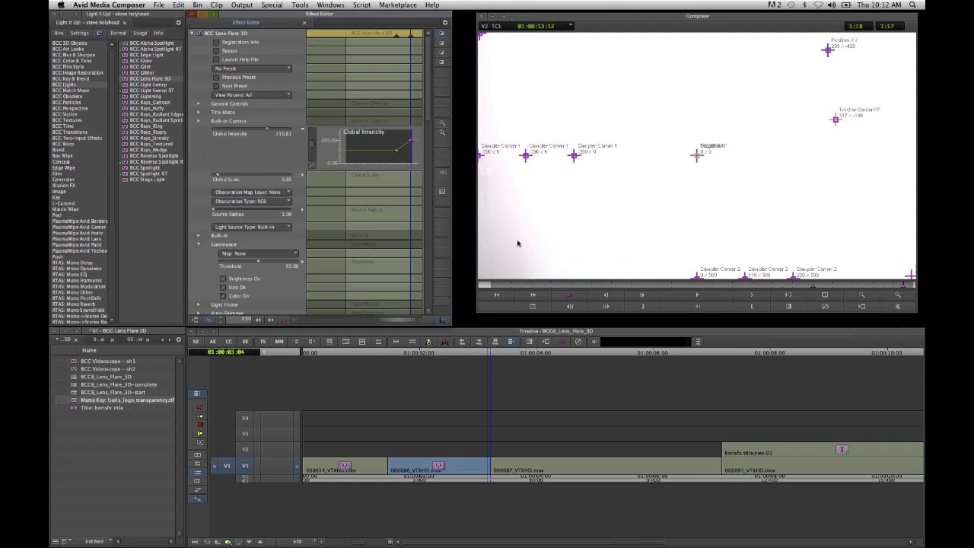
- Change the Global Intensity keyframe at 01:00:02:19 to Spline interpolation and check the fade towards the clip's end
left_click(398, 152)
right_click(398, 152)
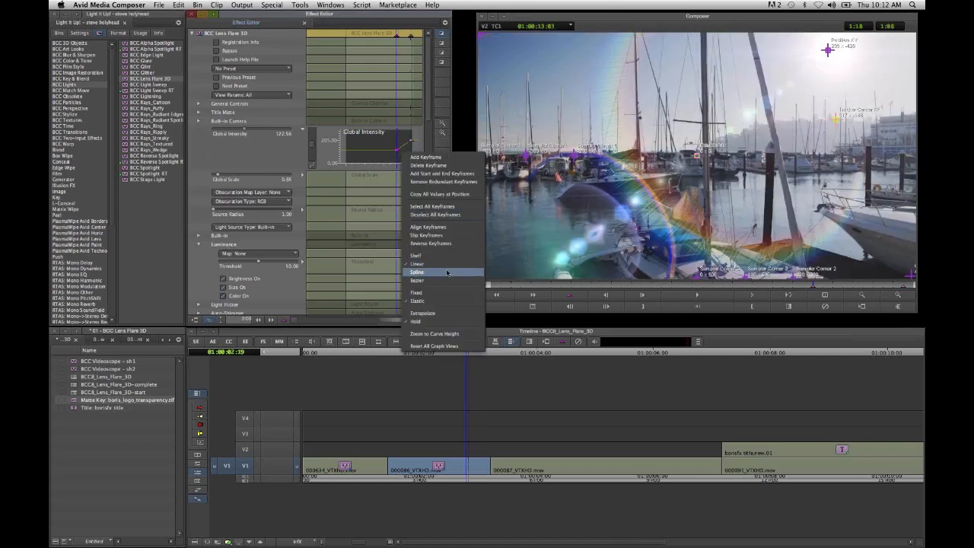
left_click(445, 272)
left_click(771, 286)
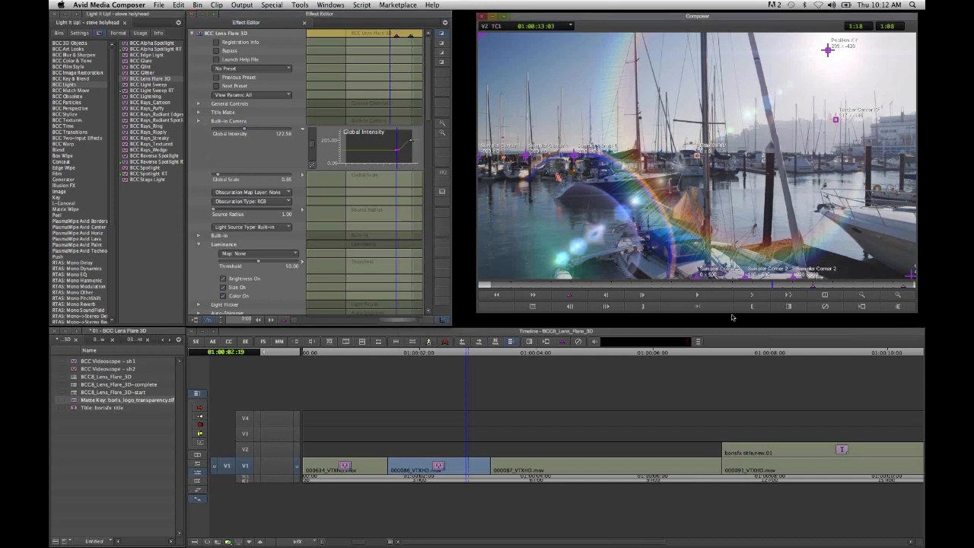
left_click(753, 295)
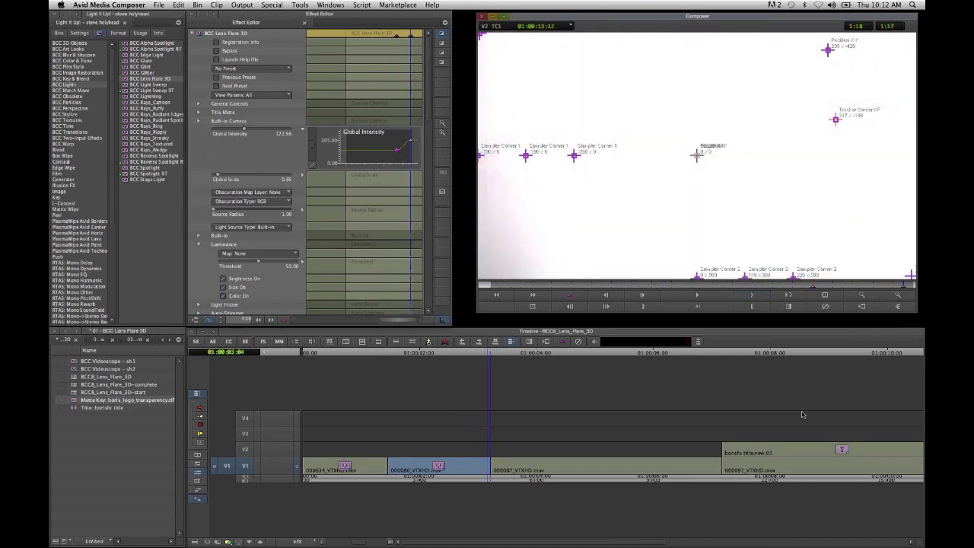
- Copy the BCC Lens Flare 3D effect from clip 000086_VTXHD.mov onto clip 000087_VTXHD.mov and open the copied effect for editing
left_click(525, 472)
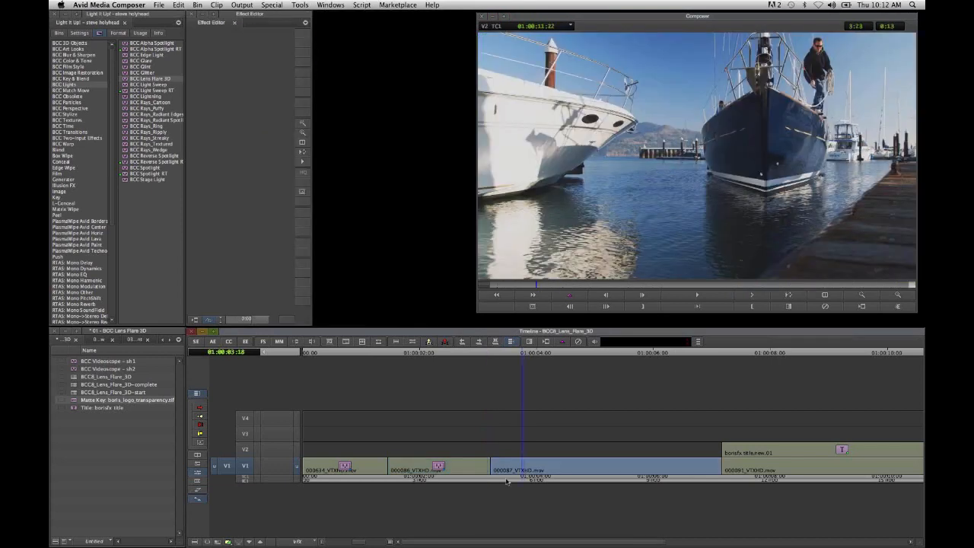
mouse_move(506, 481)
left_mouse_down()
mouse_move(679, 487)
mouse_move(522, 481)
mouse_move(585, 496)
mouse_move(470, 474)
mouse_move(638, 480)
mouse_move(515, 480)
left_mouse_up()
left_click(455, 469)
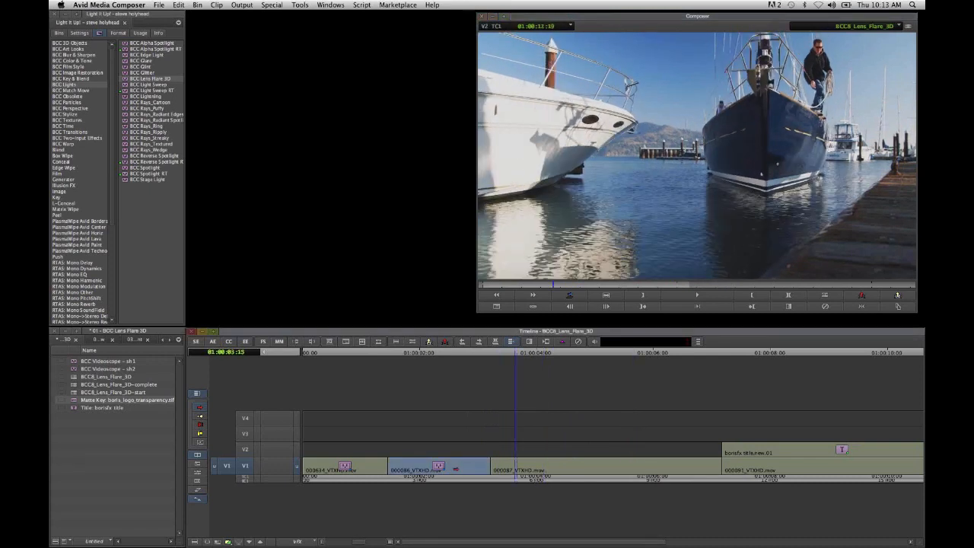
left_click(455, 480)
left_click(449, 468)
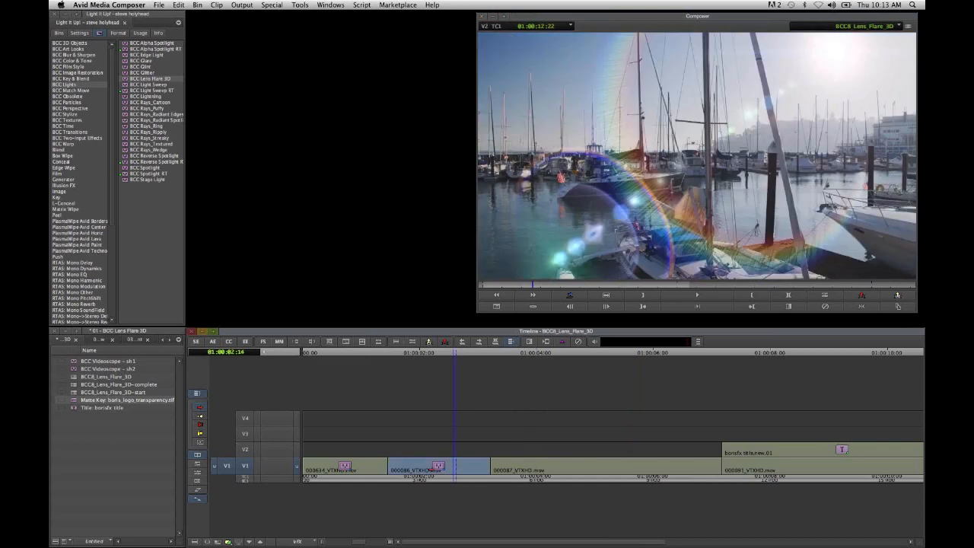
left_click(247, 342)
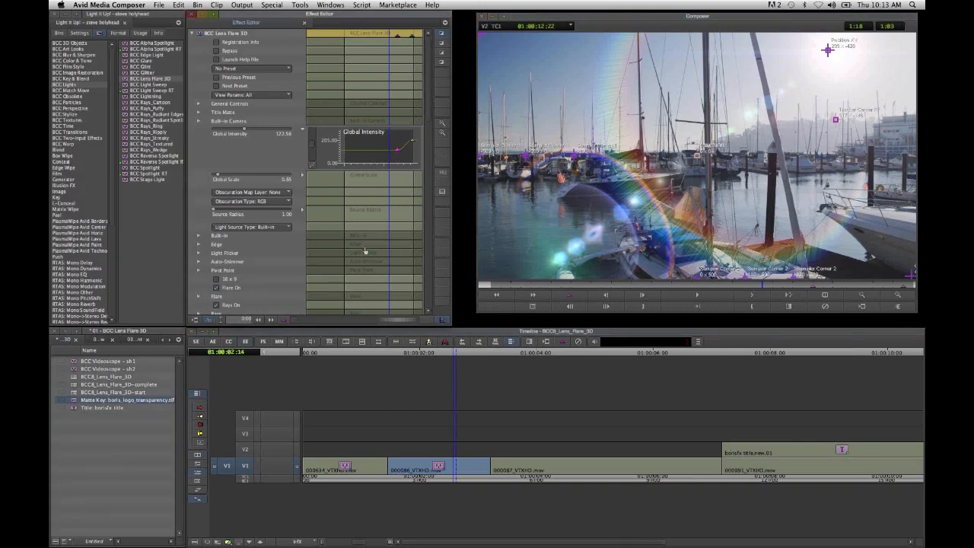
left_click(538, 466)
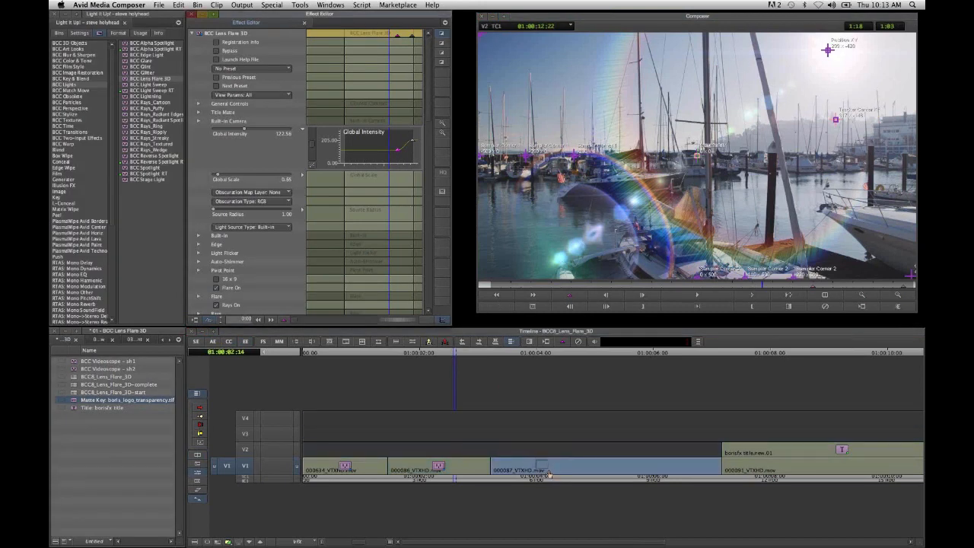
left_click_drag(602, 474, 600, 471)
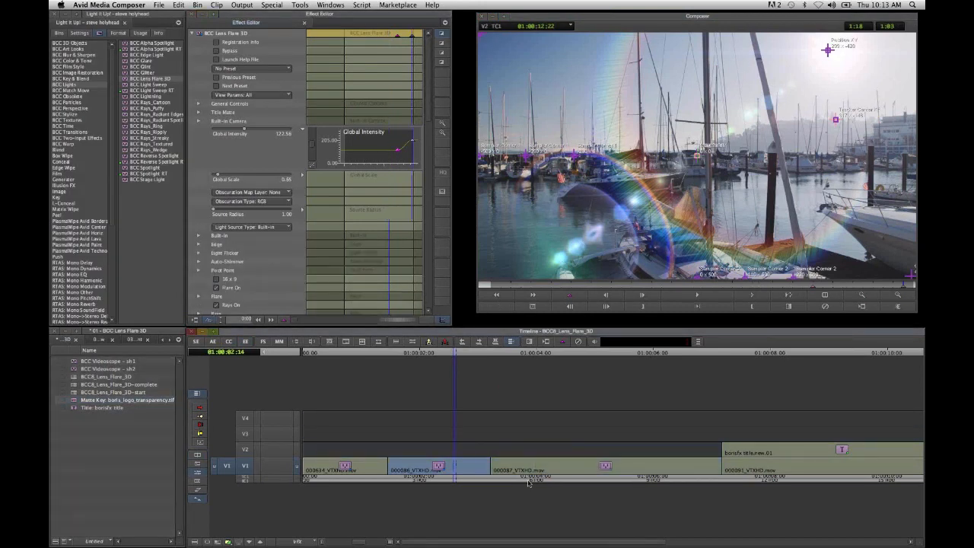
left_click(528, 482)
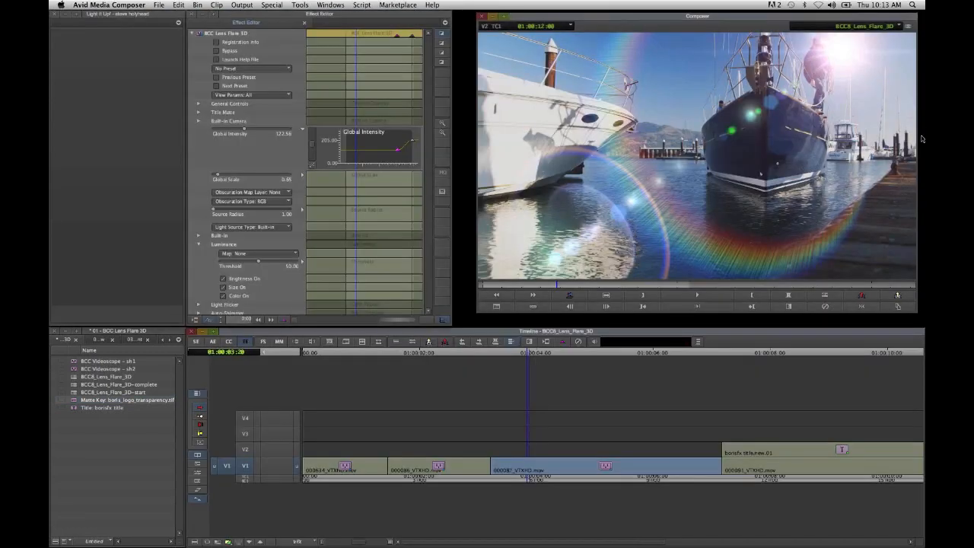
- Reverse the Global Intensity keyframes on the 000087_VTXHD.mov clip and check the fade across its opening frames
left_click(817, 286)
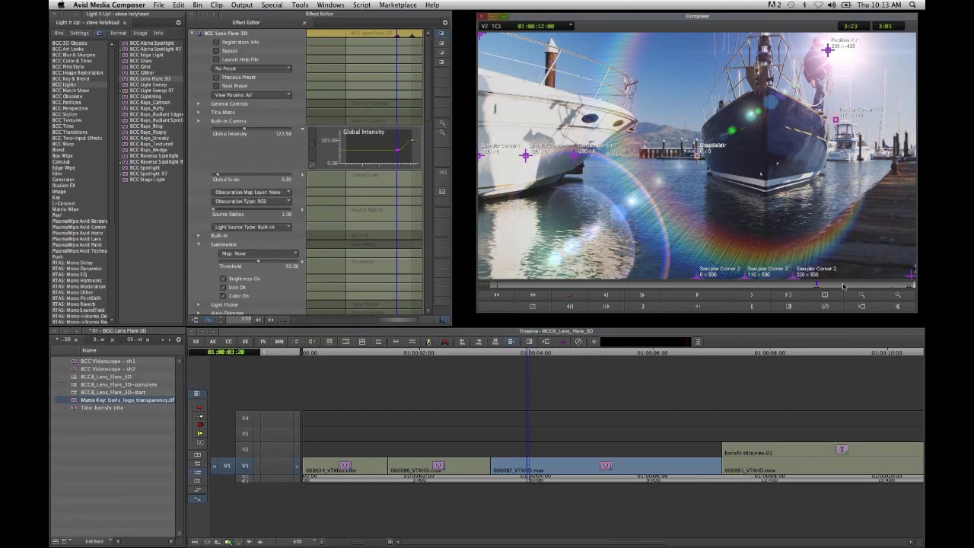
left_click(844, 287)
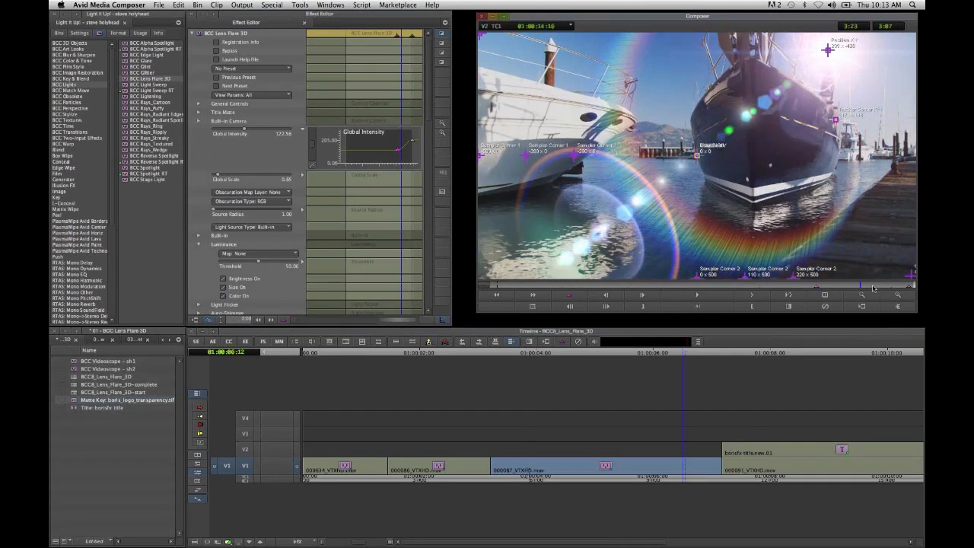
left_click_drag(873, 287, 893, 286)
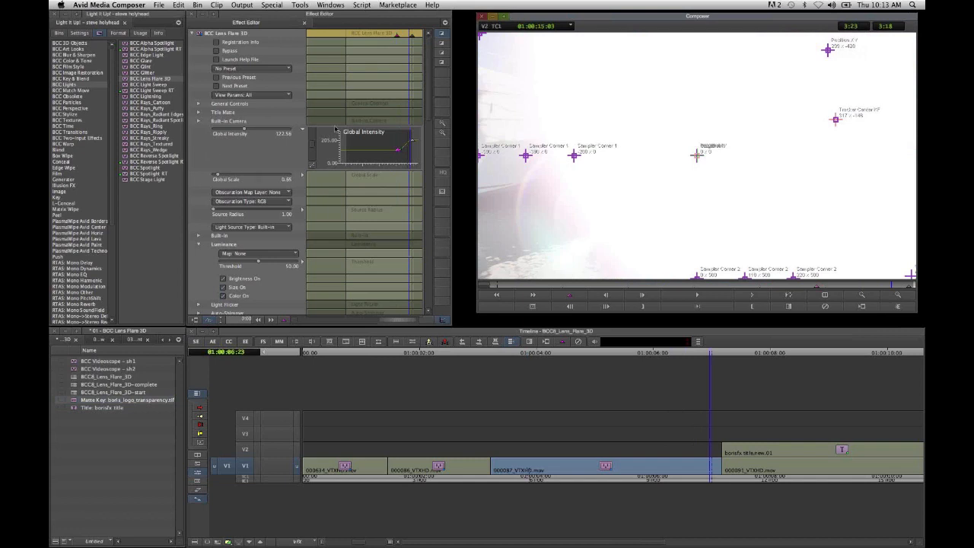
right_click(397, 153)
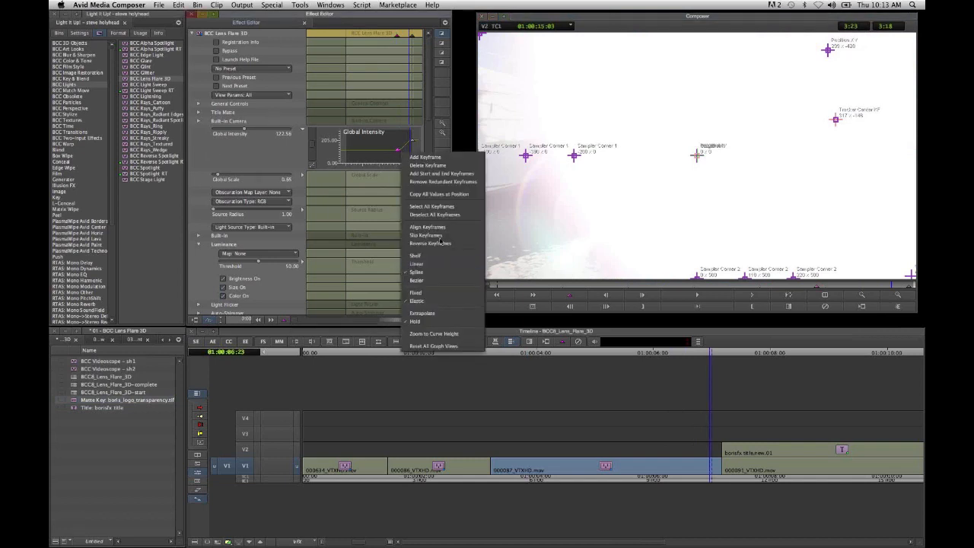
left_click(439, 245)
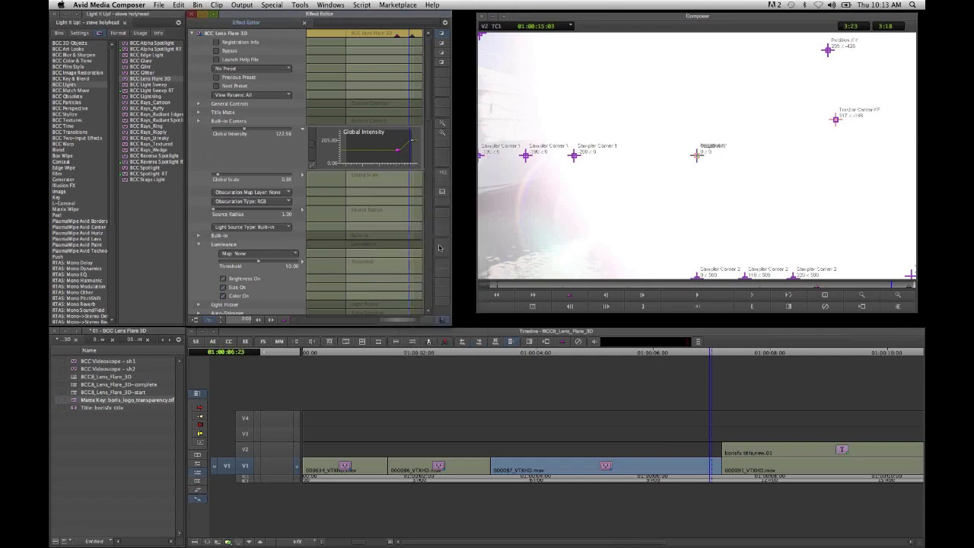
left_click(498, 286)
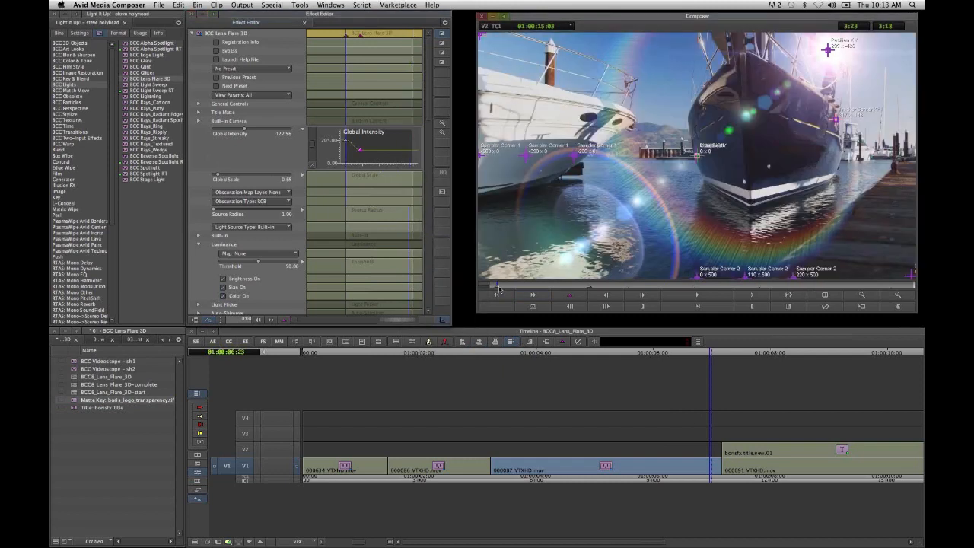
left_click(510, 287)
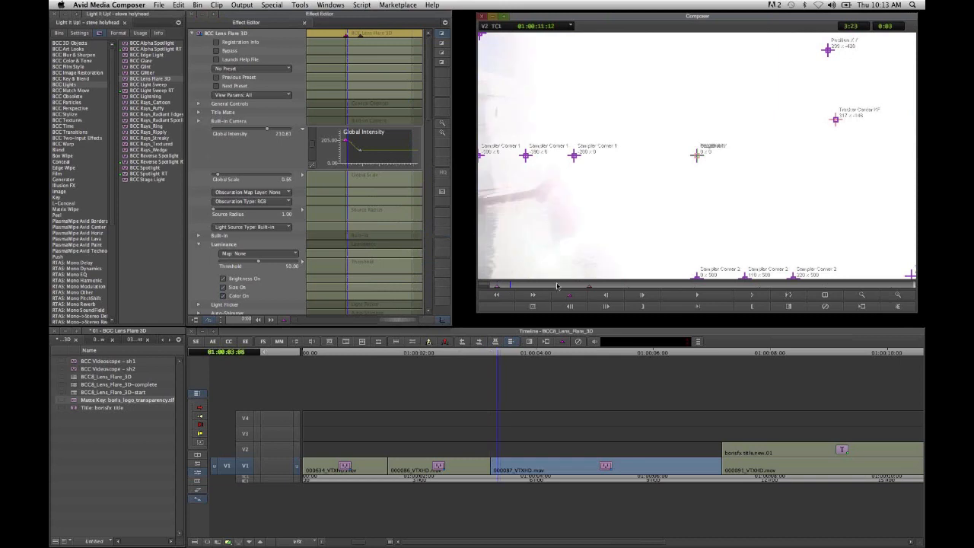
left_click(557, 286)
left_click(588, 287)
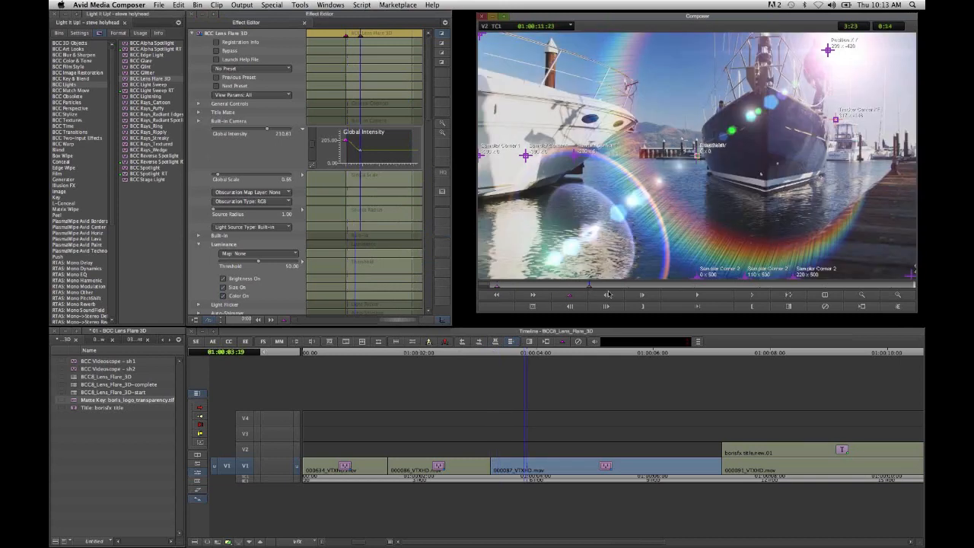
left_click(609, 293)
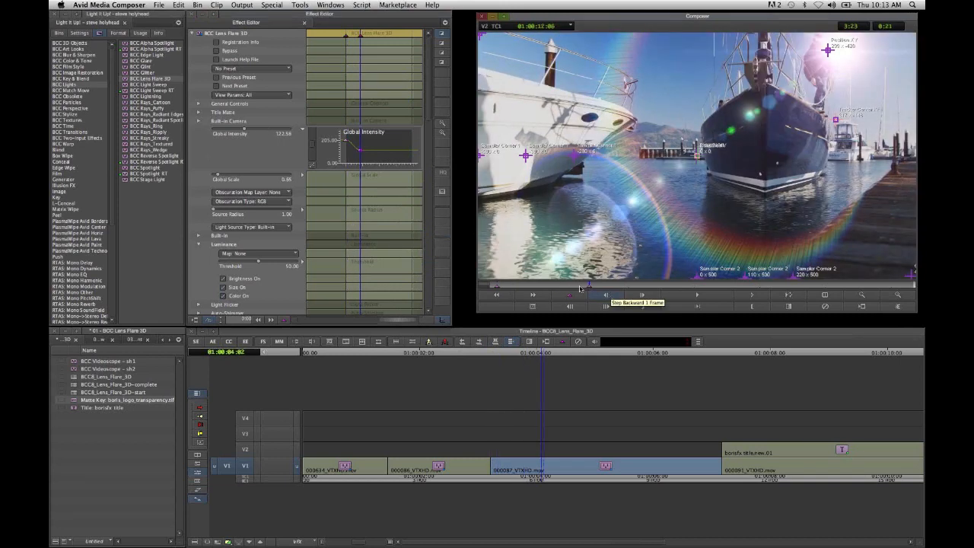
- Raise the first Global Intensity keyframe, lower the second to about 89, and check the fade
left_click(496, 288)
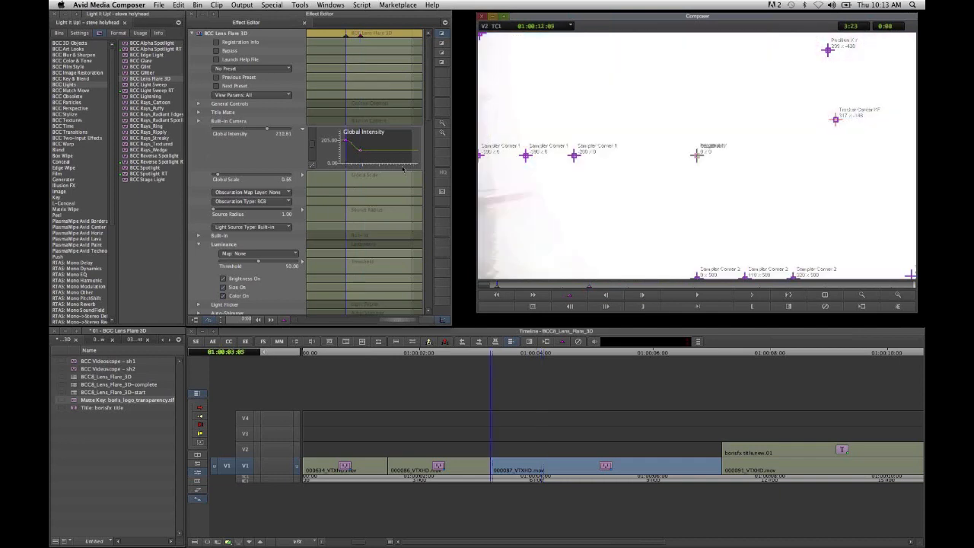
left_click_drag(346, 140, 346, 137)
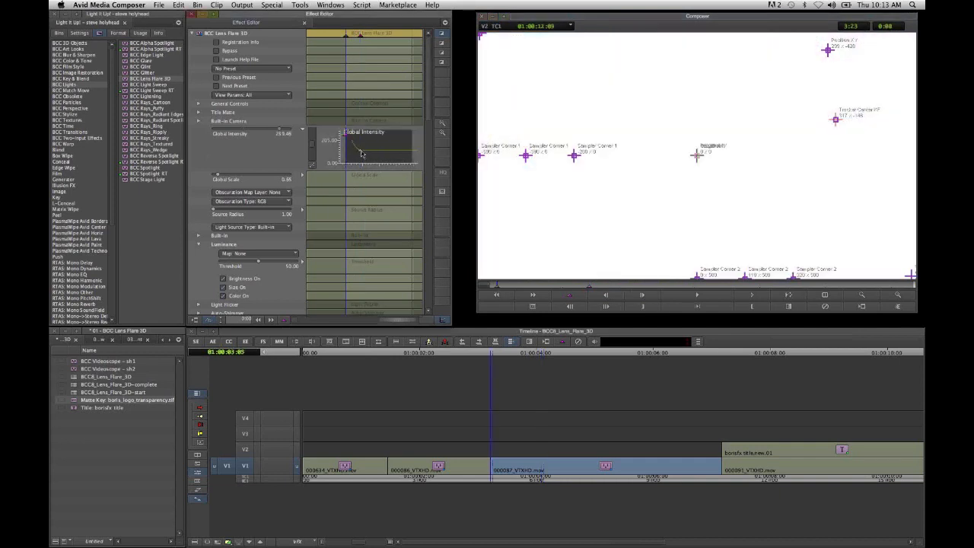
left_click(591, 287)
left_click(360, 153)
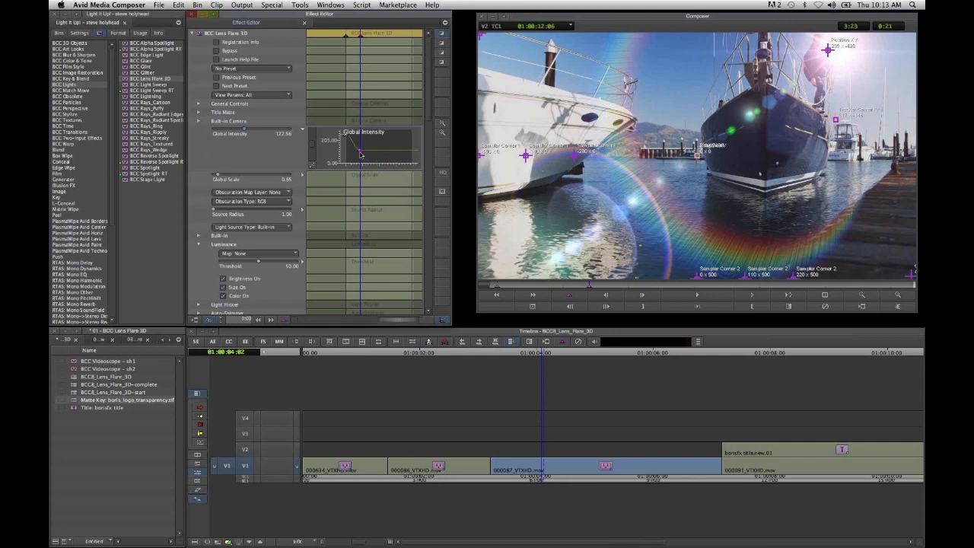
left_click(361, 155)
left_click_drag(361, 155, 361, 157)
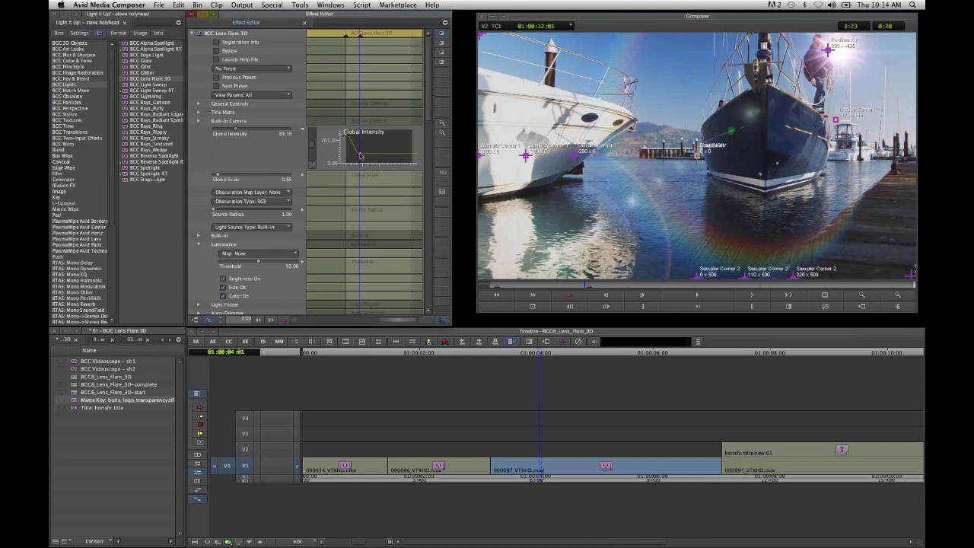
left_click(511, 287)
left_click_drag(511, 287, 641, 288)
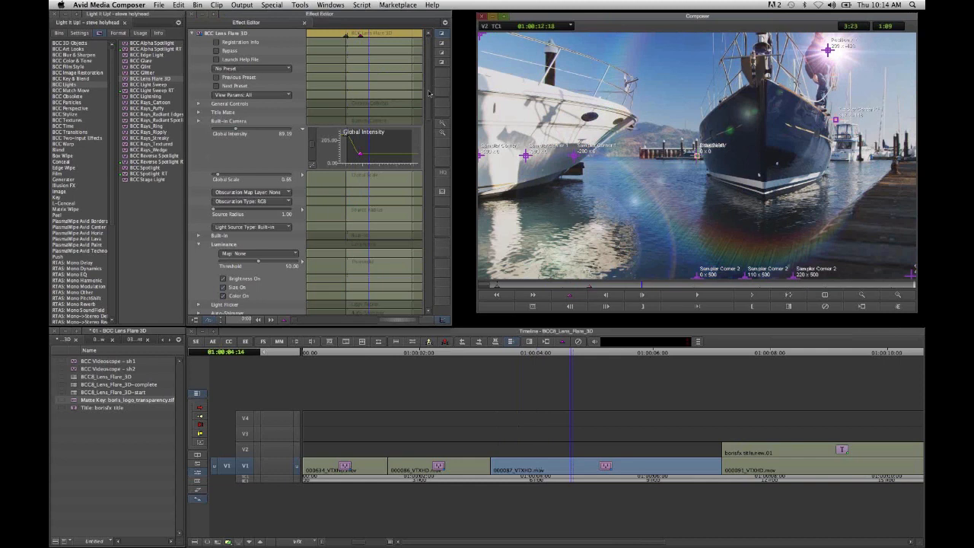
- Set the Motion Tracker's Apply option to None and check the flare over the clip's opening frames
scroll(429, 93, "down", 15)
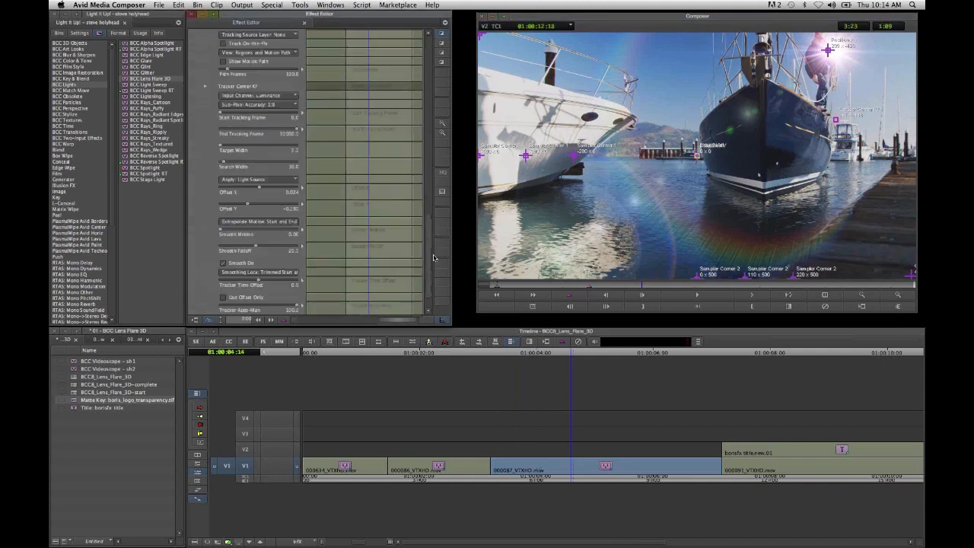
left_click(270, 167)
left_click(270, 175)
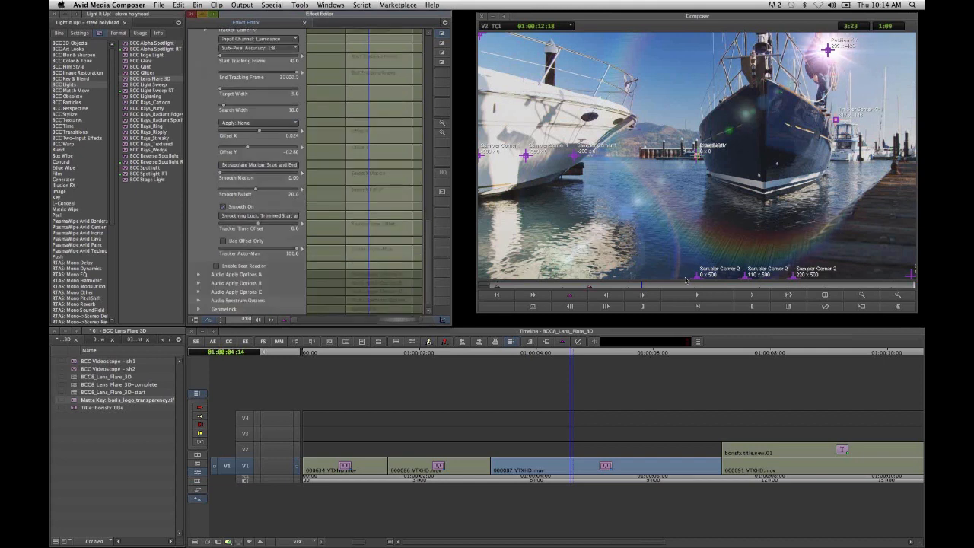
left_click(606, 289)
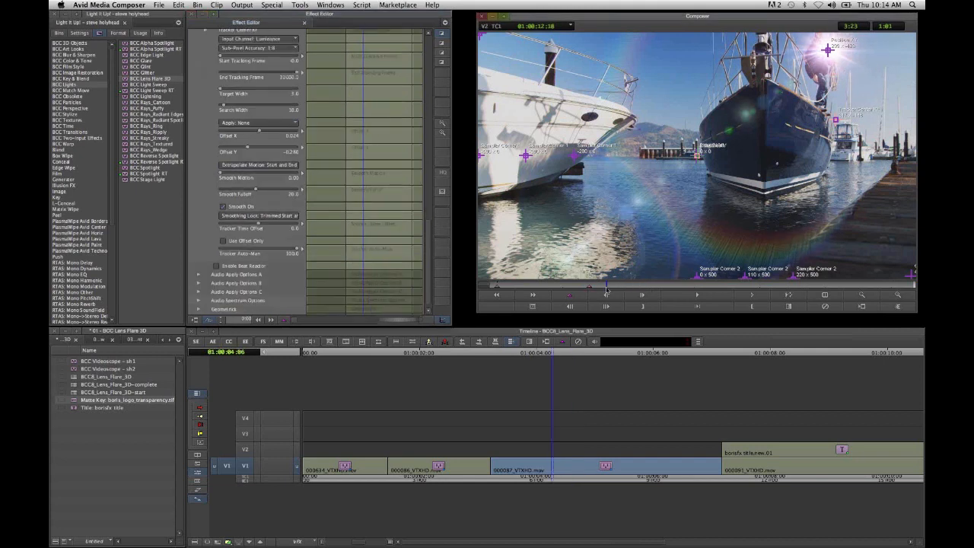
left_click_drag(607, 289, 542, 287)
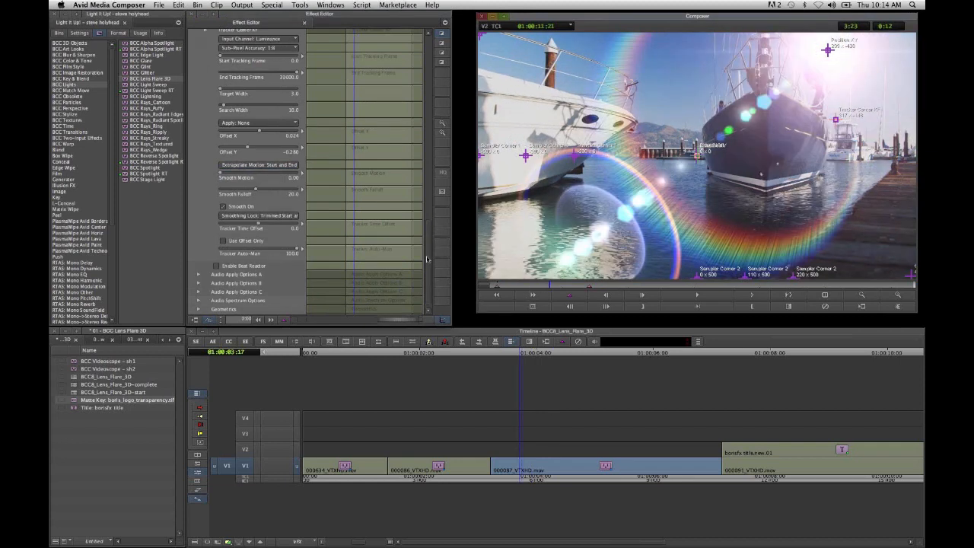
left_click(431, 238)
scroll(403, 228, "up", 10)
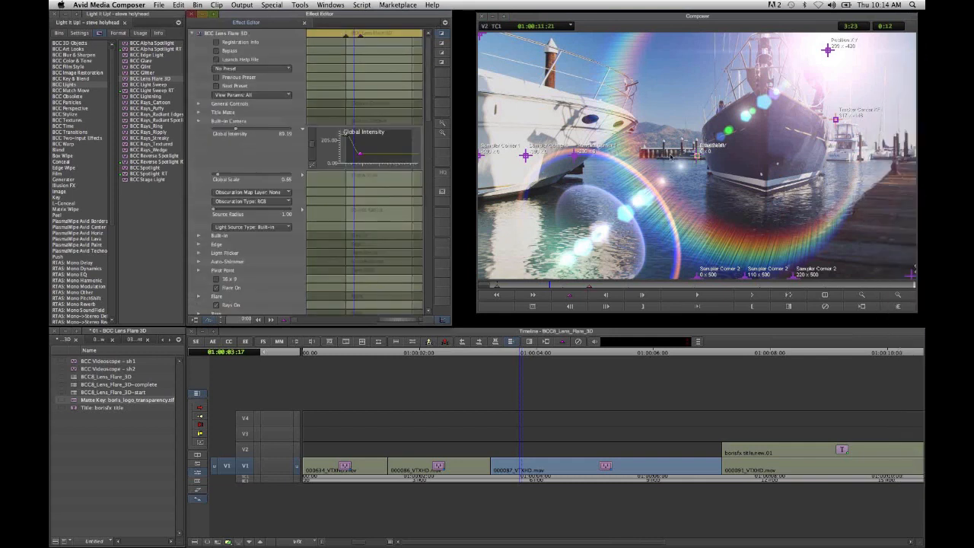
left_click(507, 286)
left_click_drag(524, 287, 592, 288)
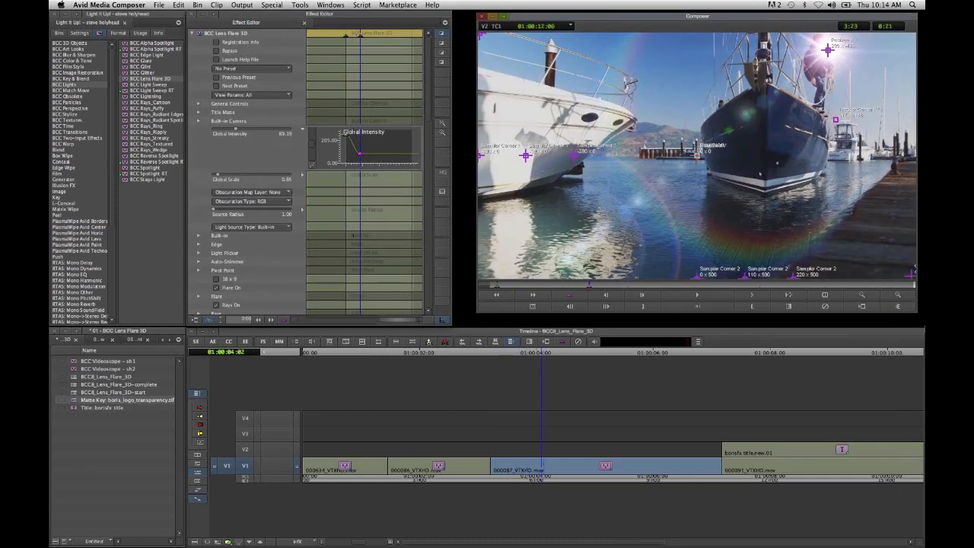
- Enlarge the preview around the man on the bow and set the flare's Obscuration Map Layer to Filter Layer
left_click(896, 295)
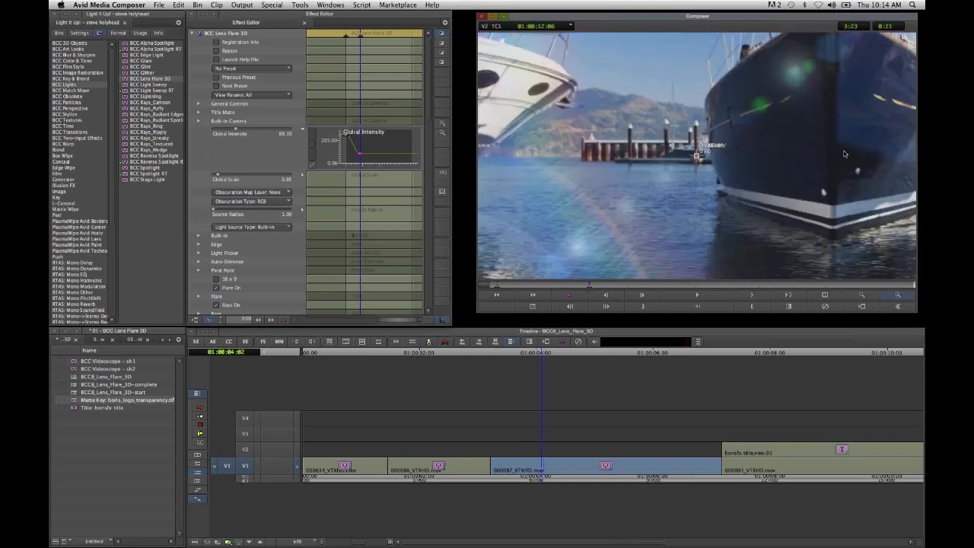
left_click_drag(825, 158, 787, 286)
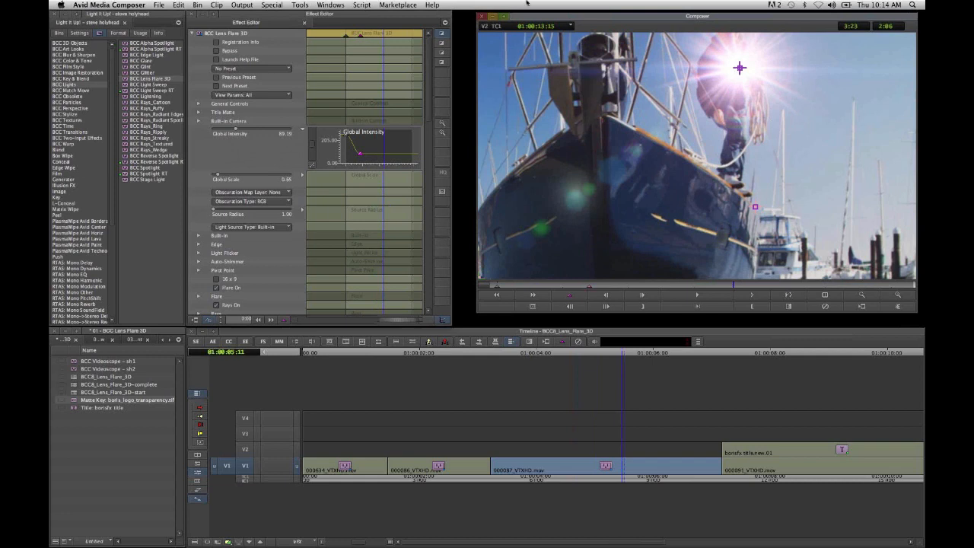
left_click(266, 192)
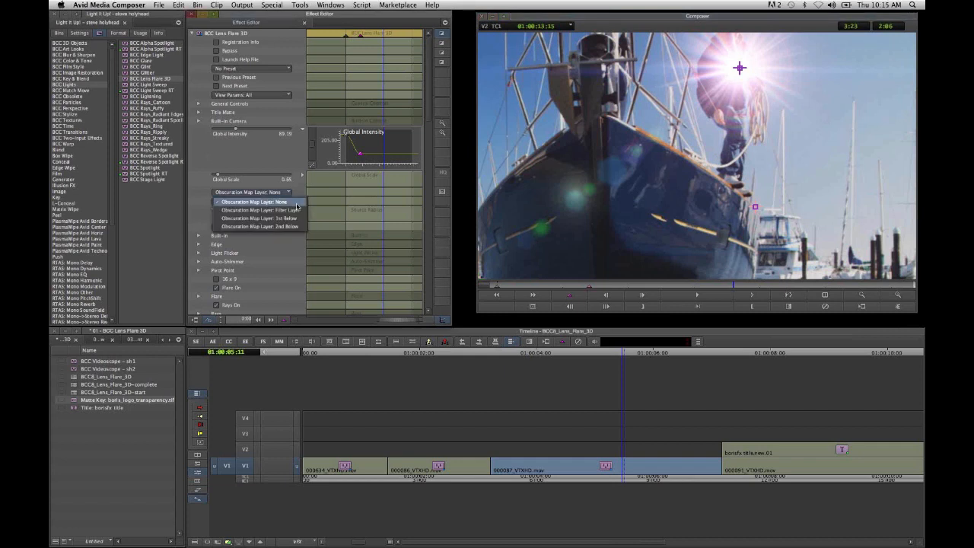
left_click(296, 203)
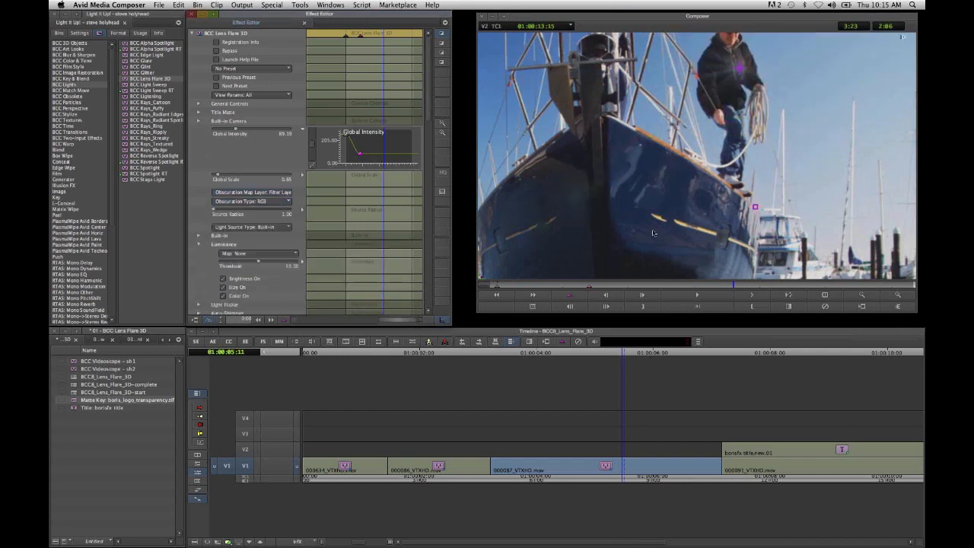
left_click(660, 286)
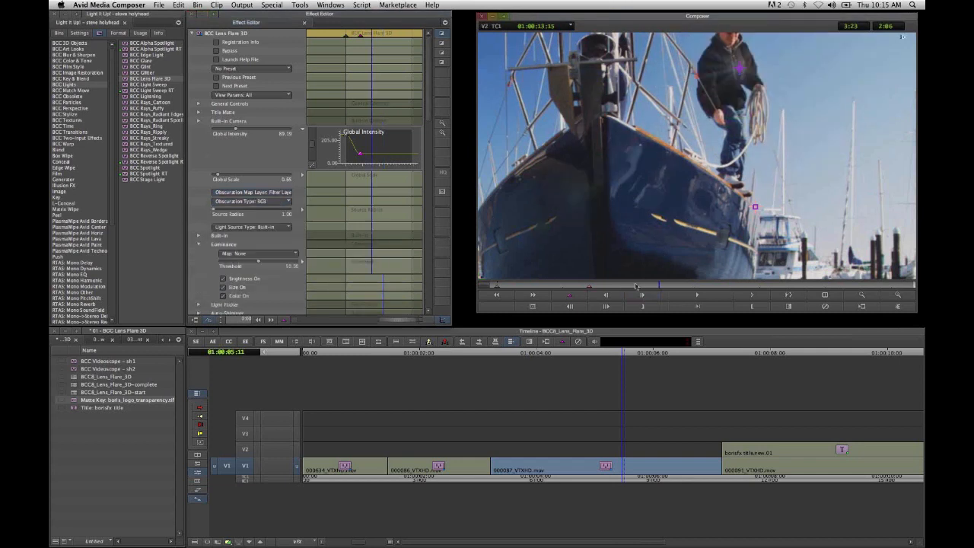
- Check how the man obscures the flare across the 000087_VTXHD.mov clip, both enlarged and in the full frame
left_click(589, 286)
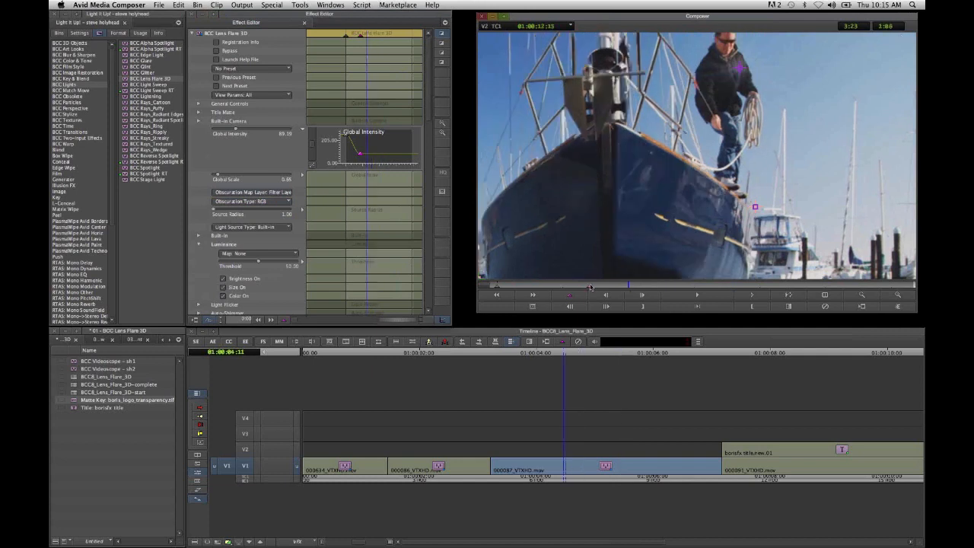
left_click(556, 287)
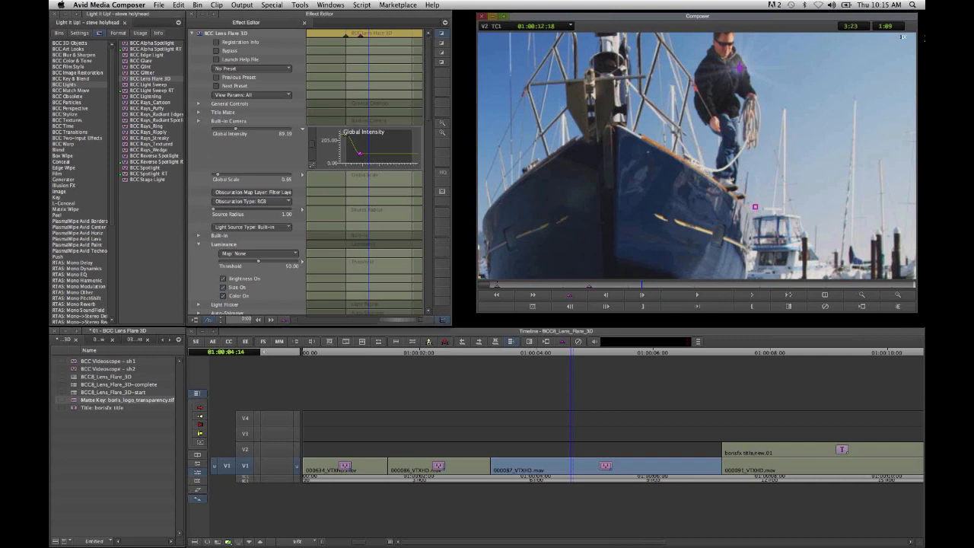
left_click(872, 295)
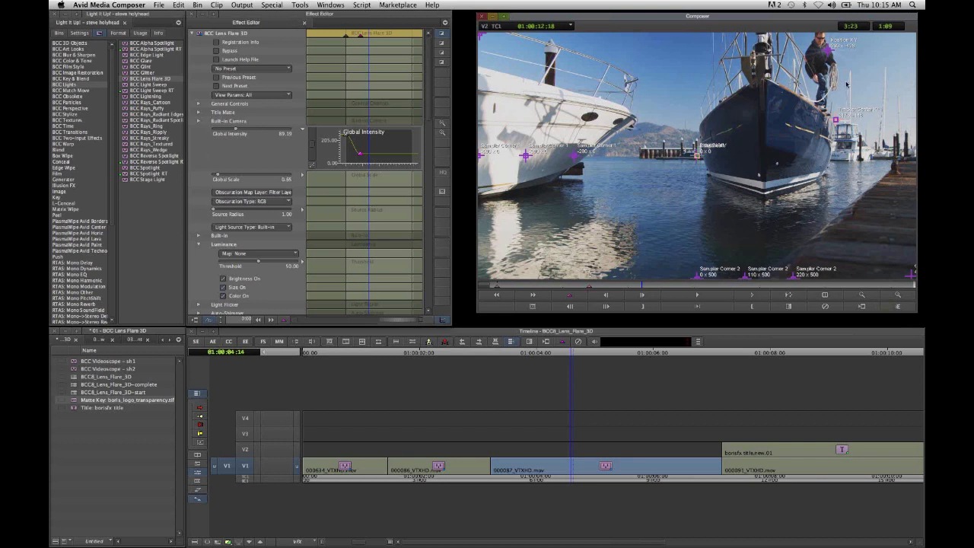
left_click(573, 287)
left_click(593, 286)
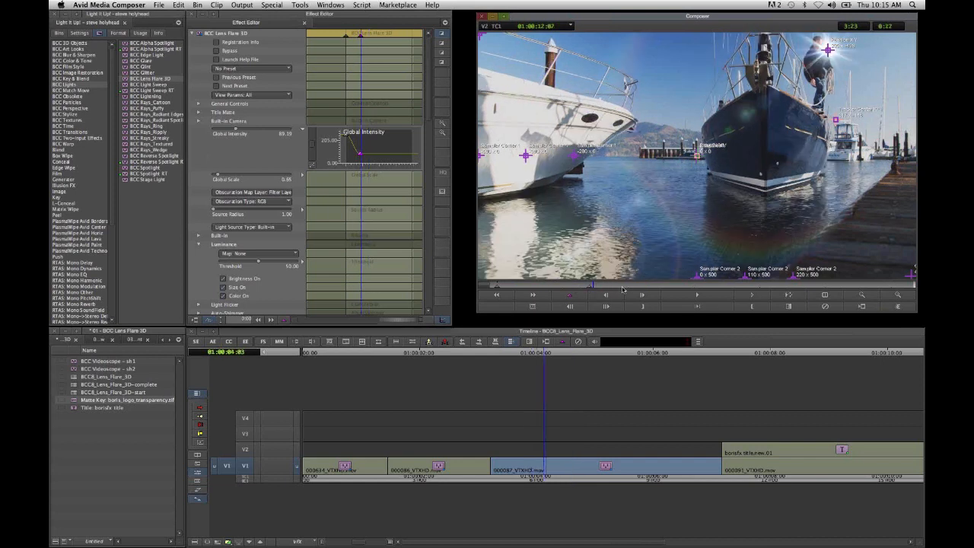
left_click(623, 287)
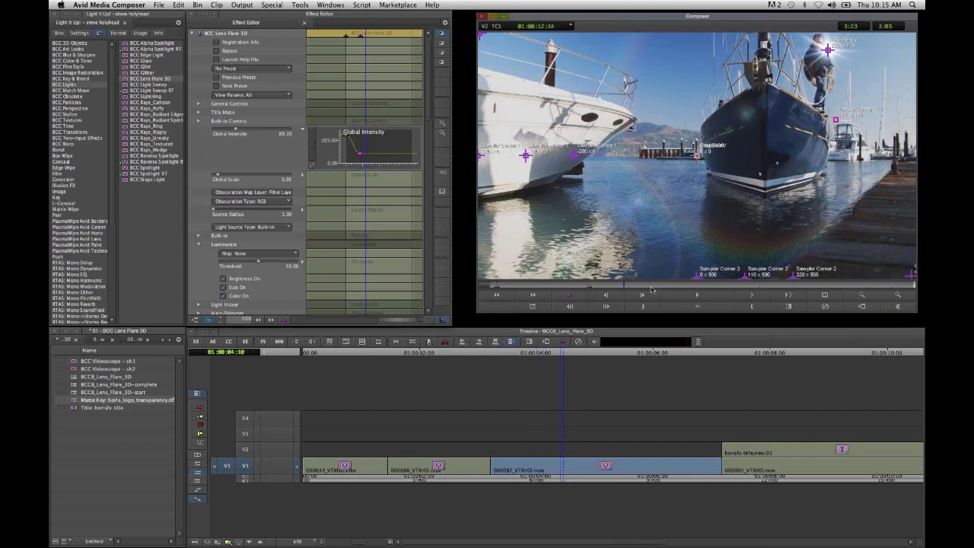
left_click(650, 286)
left_click(684, 286)
left_click(711, 287)
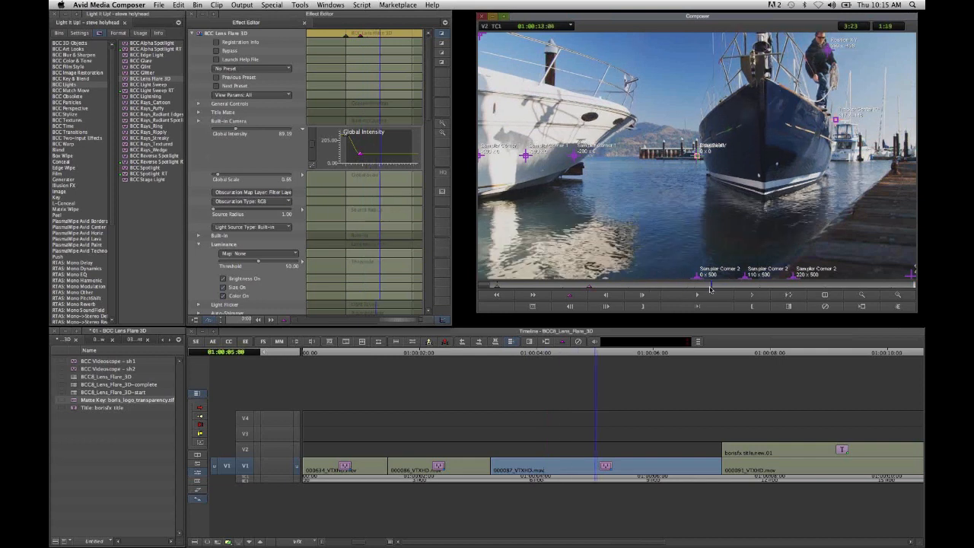
left_click(711, 287)
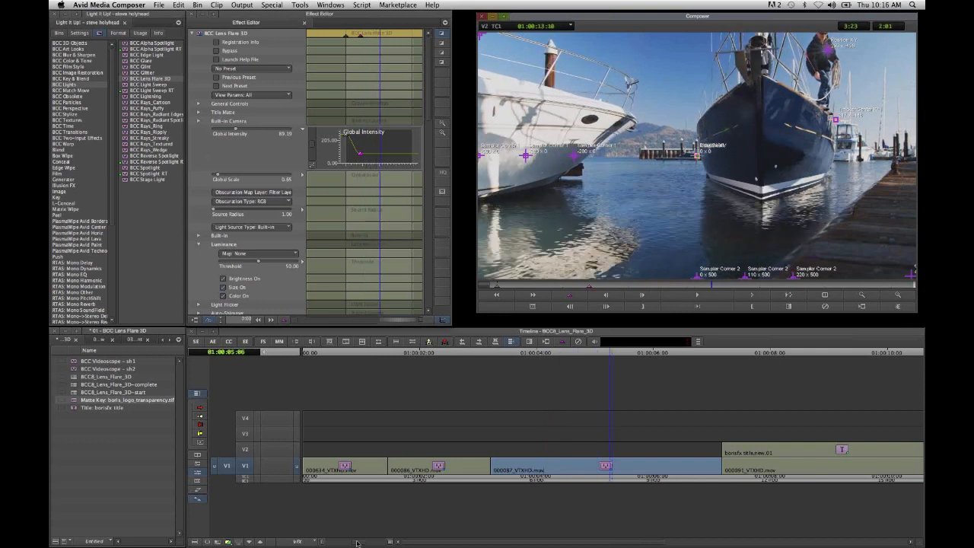
- Leave effect editing, show the whole sequence, monitor track V2, and review the BORIS FX title and logo over the beach shot
left_click_drag(357, 544, 333, 543)
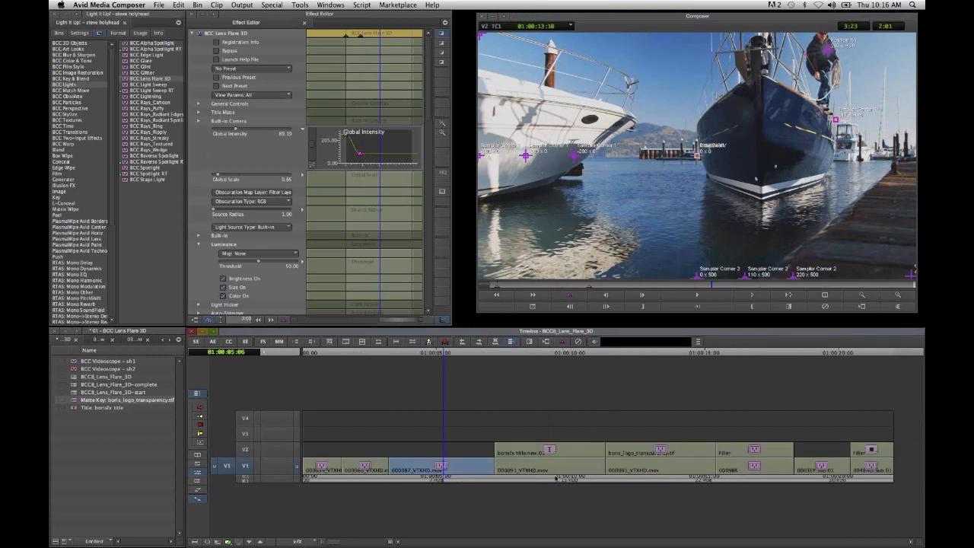
left_click(555, 478)
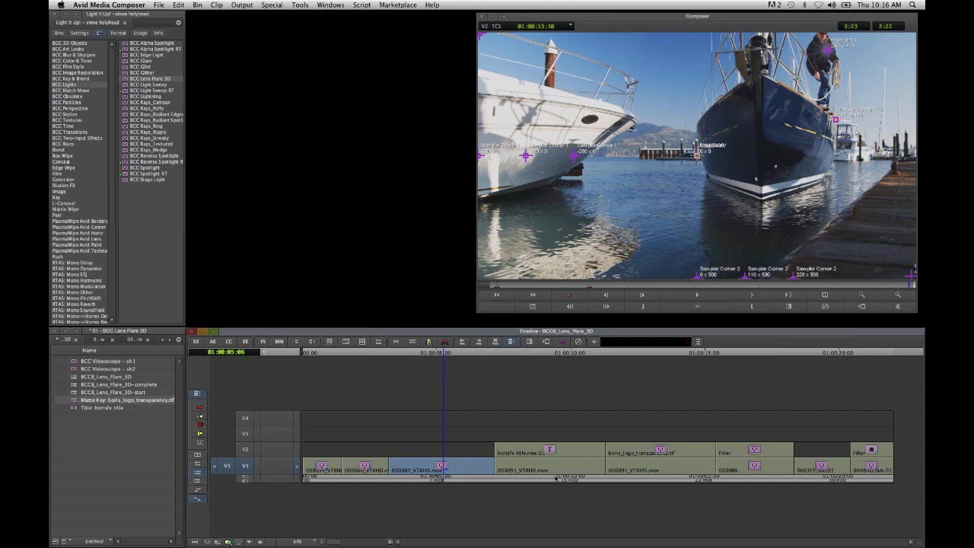
left_click_drag(555, 478, 536, 499)
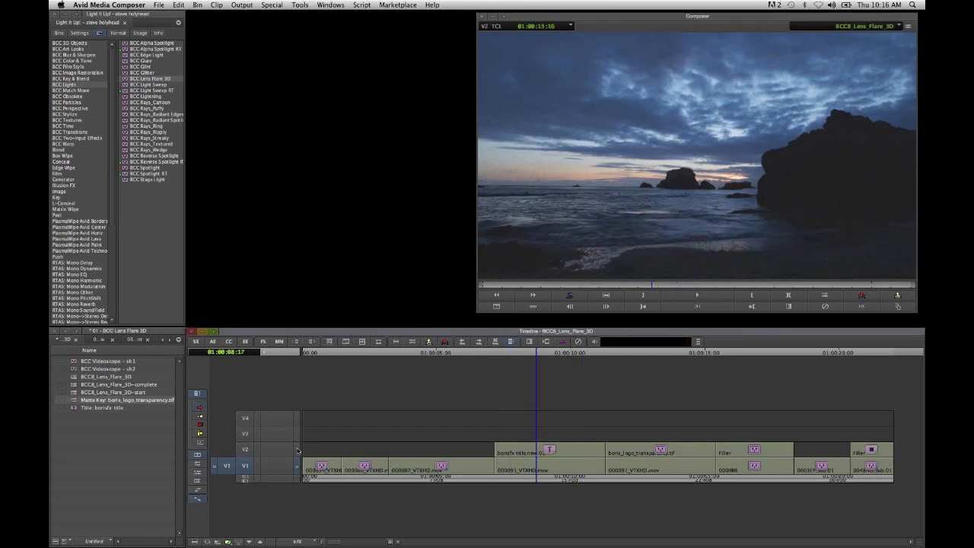
left_click(297, 451)
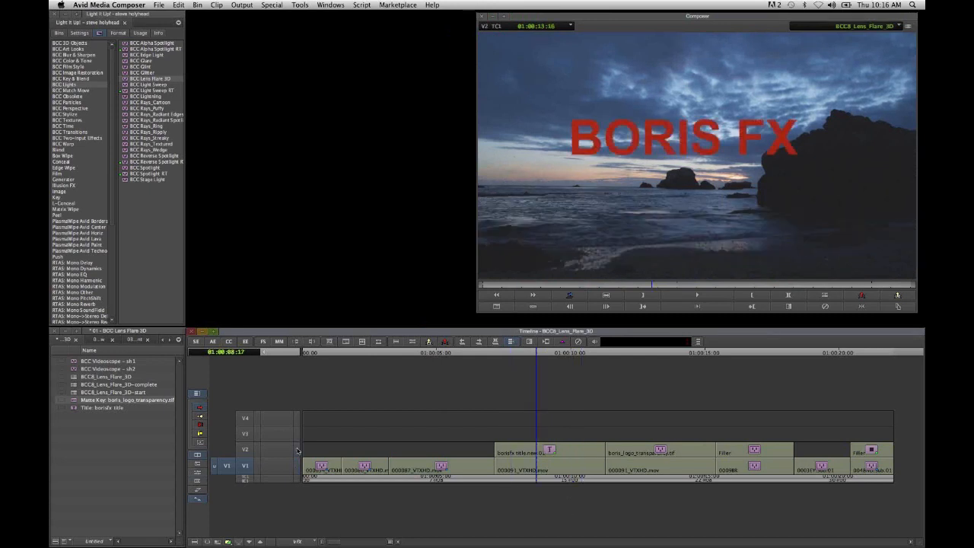
mouse_move(529, 481)
left_mouse_down()
mouse_move(494, 484)
mouse_move(570, 489)
mouse_move(539, 478)
left_mouse_up()
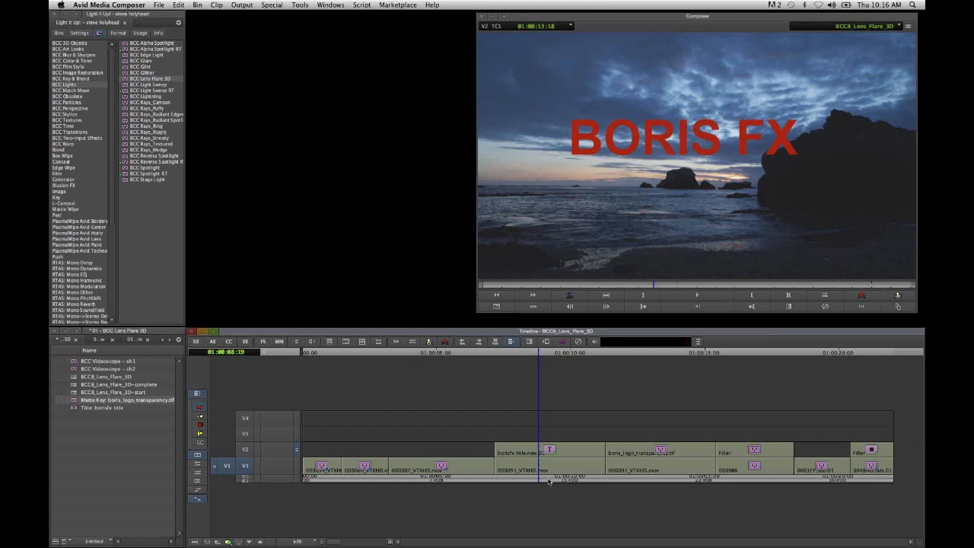
left_click_drag(550, 481, 607, 497)
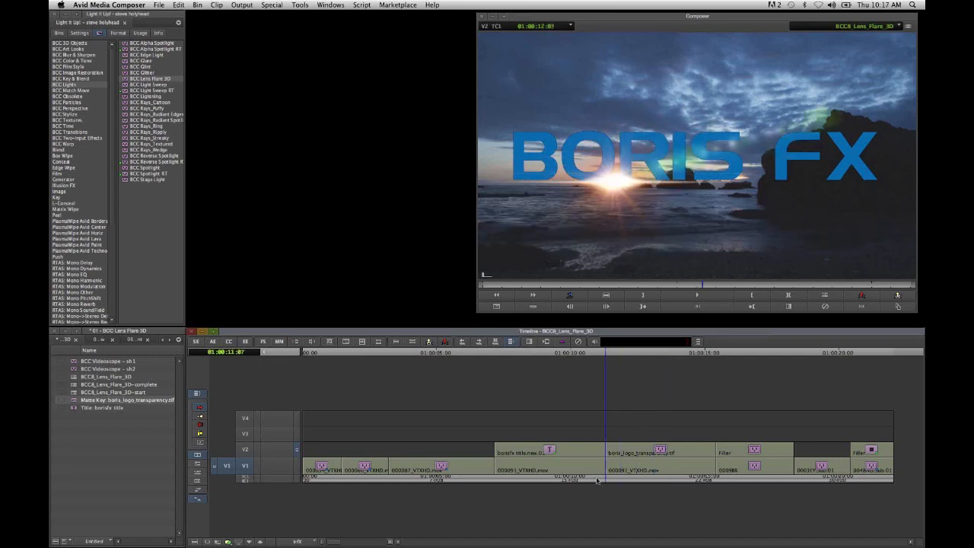
left_click(565, 479)
left_click_drag(565, 479, 535, 478)
- Make V2 the only active track and apply BCC Lens Flare 3D to the borisfx title clip
left_click(245, 466)
left_click(245, 450)
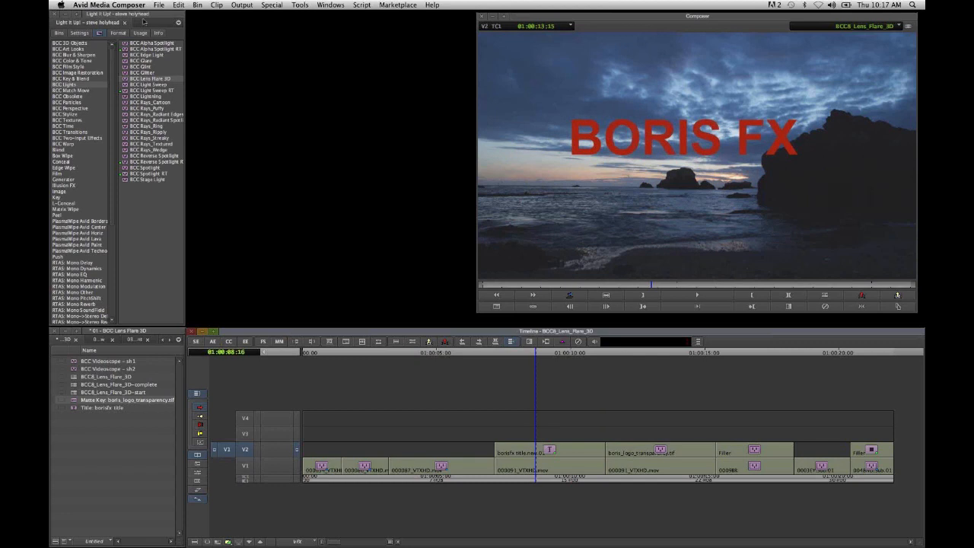
left_click(159, 80)
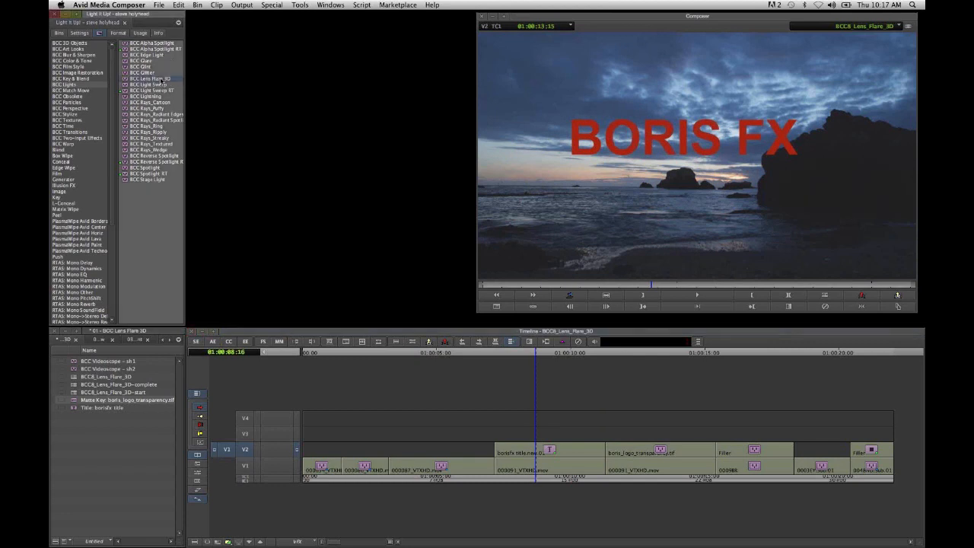
left_click_drag(160, 80, 568, 455)
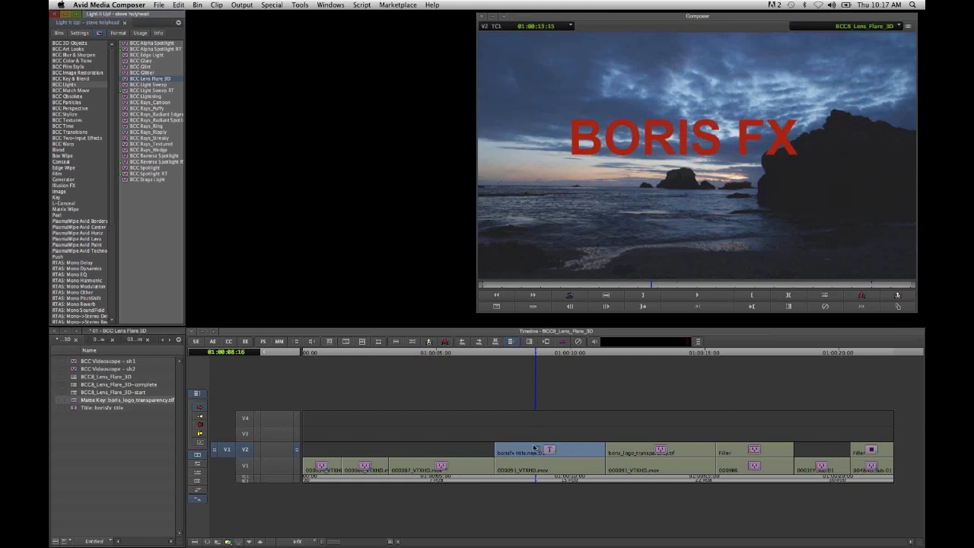
left_click_drag(562, 452, 562, 451)
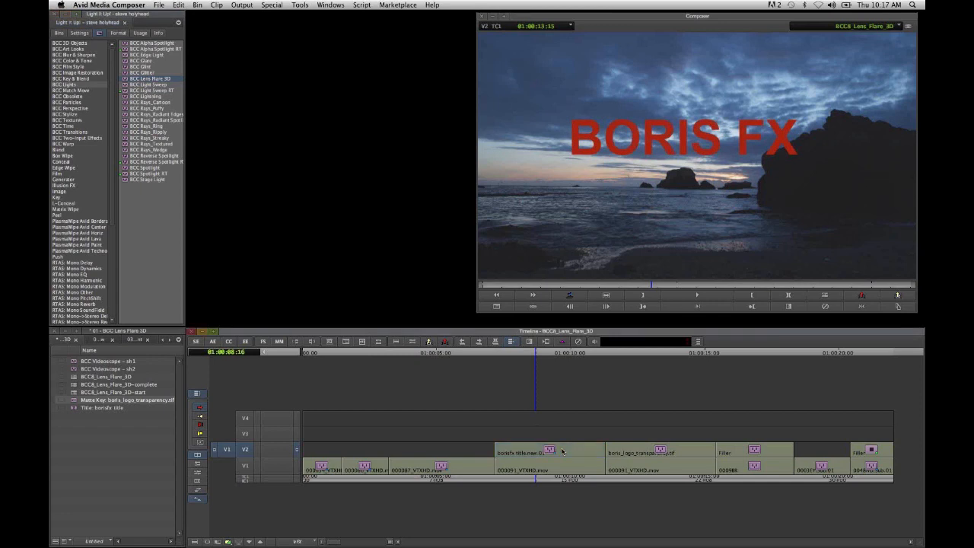
- Open the title clip's lens flare for editing and enable Apply to Title-Matte
left_click(569, 478)
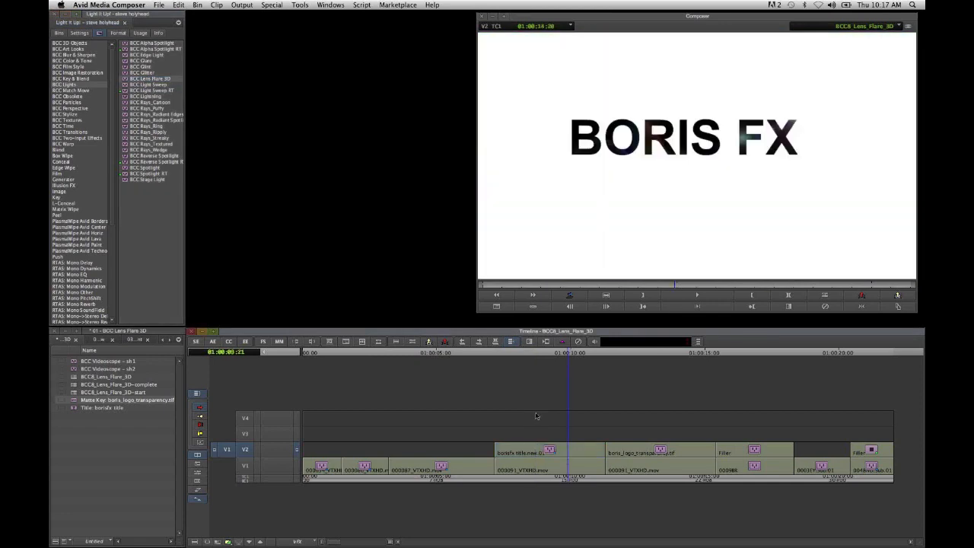
left_click(244, 343)
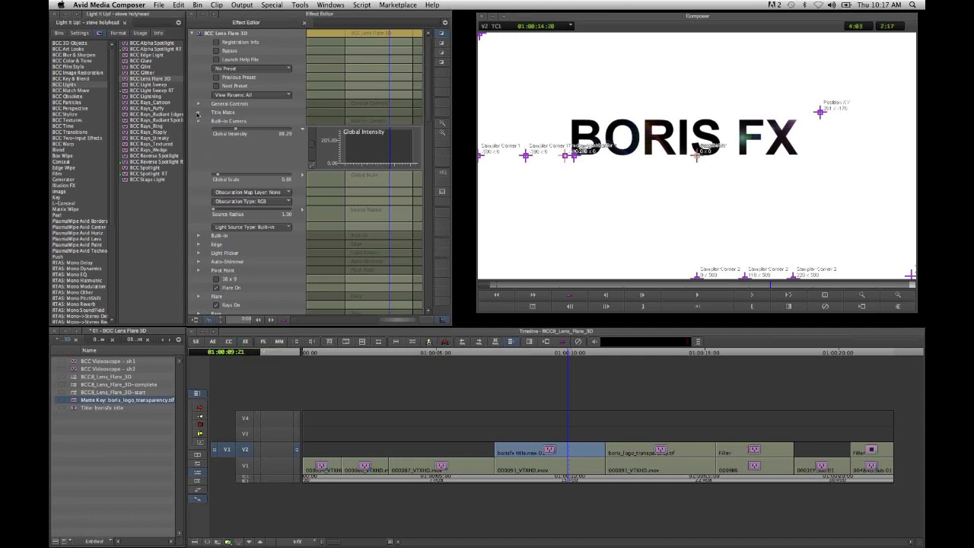
left_click(197, 112)
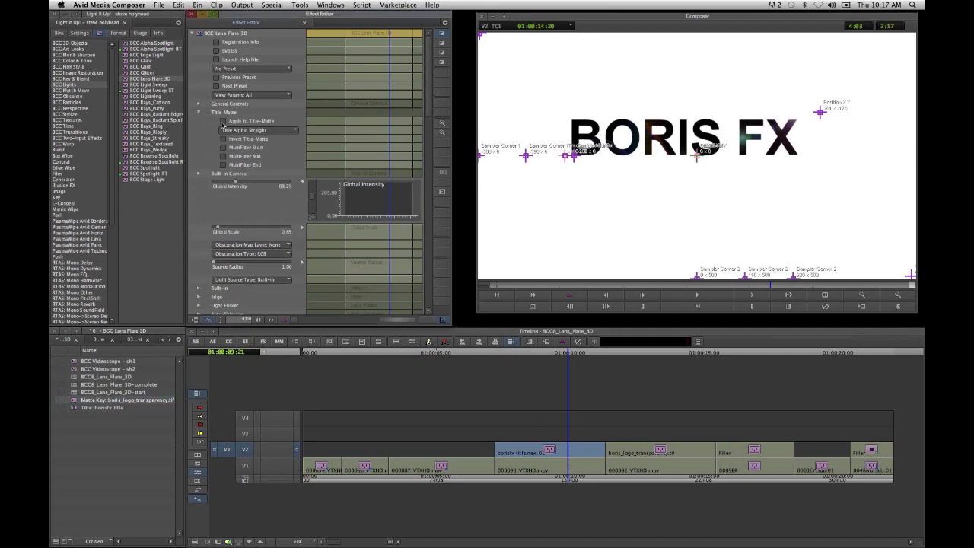
left_click(223, 122)
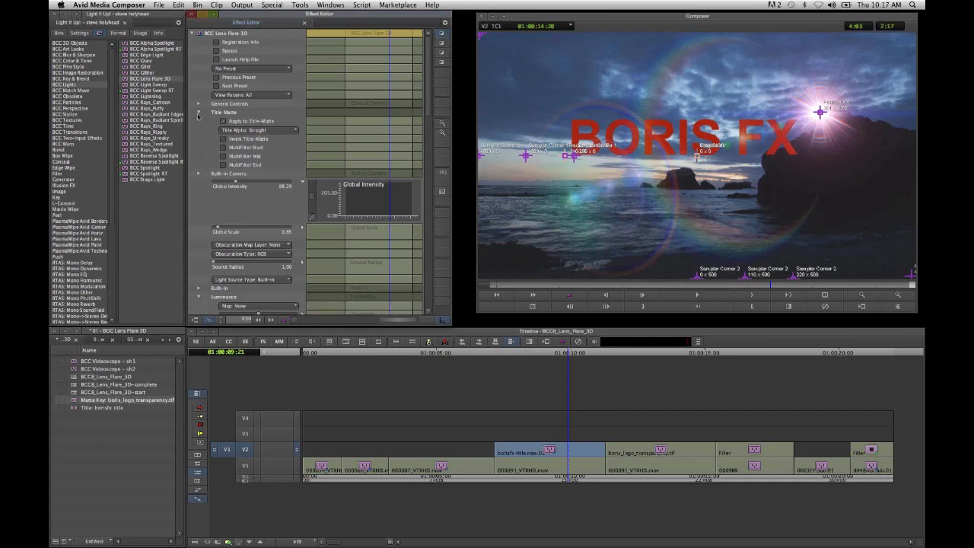
left_click(198, 112)
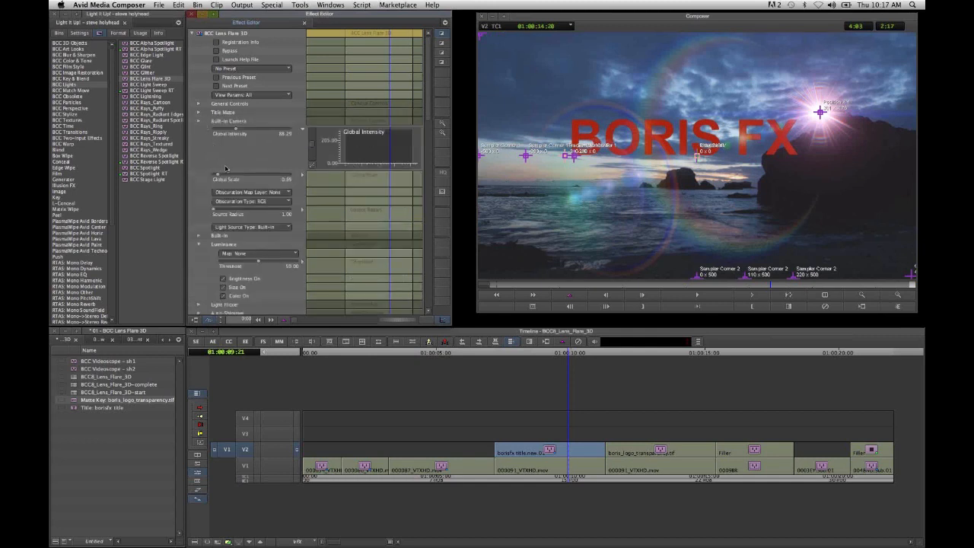
- Try the Z_FadedRing, Z_Disc and LensStar presets on the title clip's flare
left_click(263, 69)
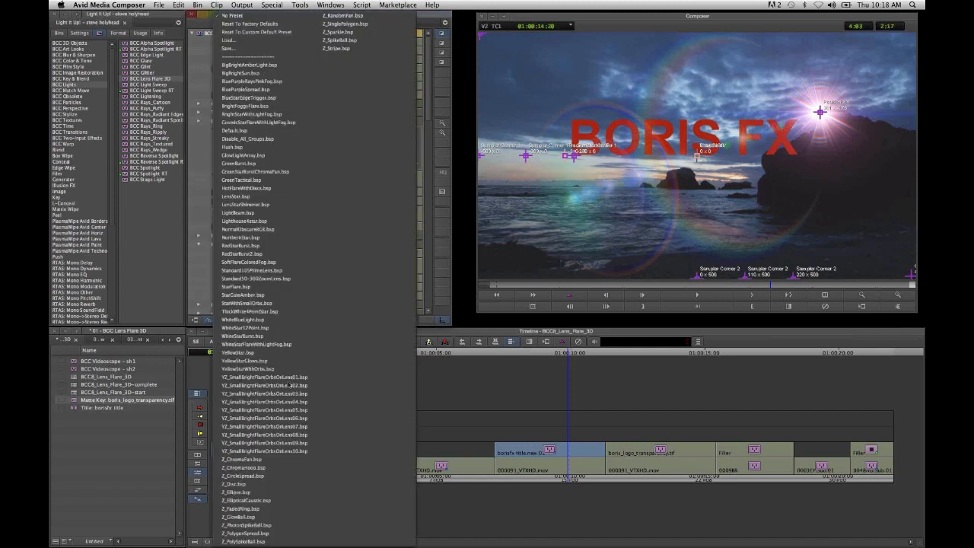
left_click(283, 508)
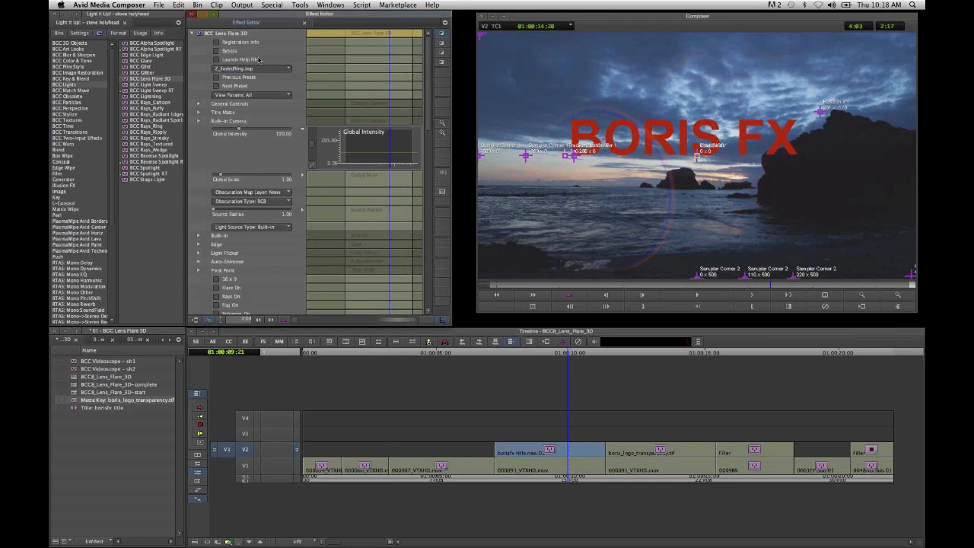
left_click(253, 68)
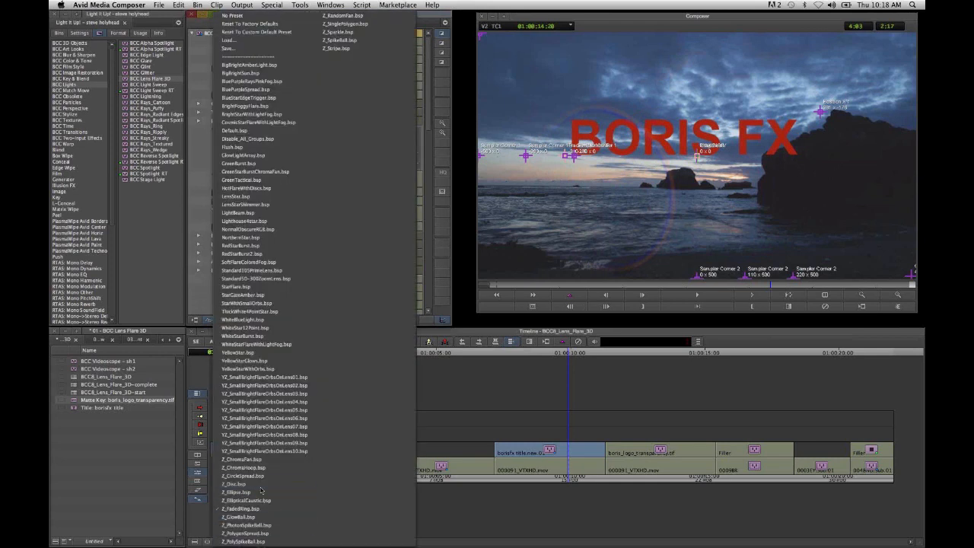
left_click(261, 491)
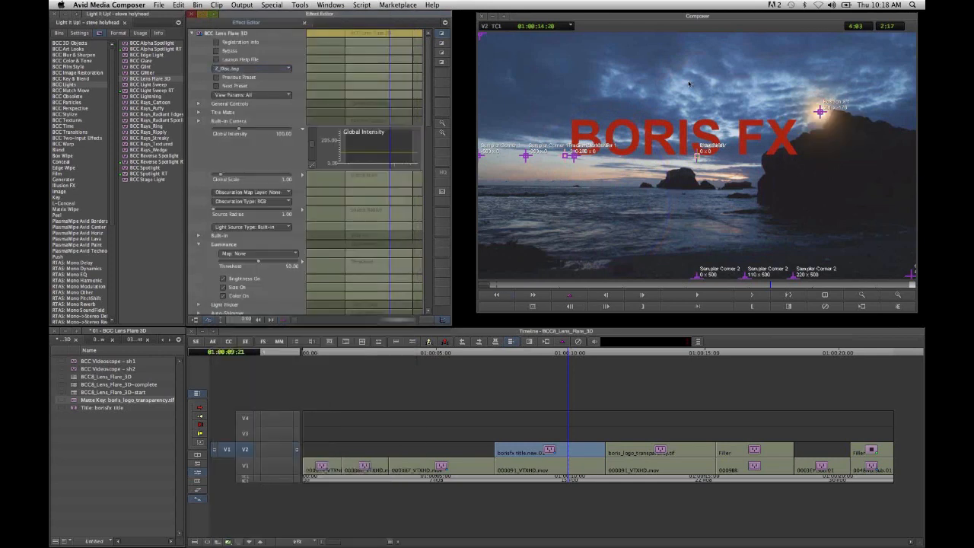
left_click(257, 69)
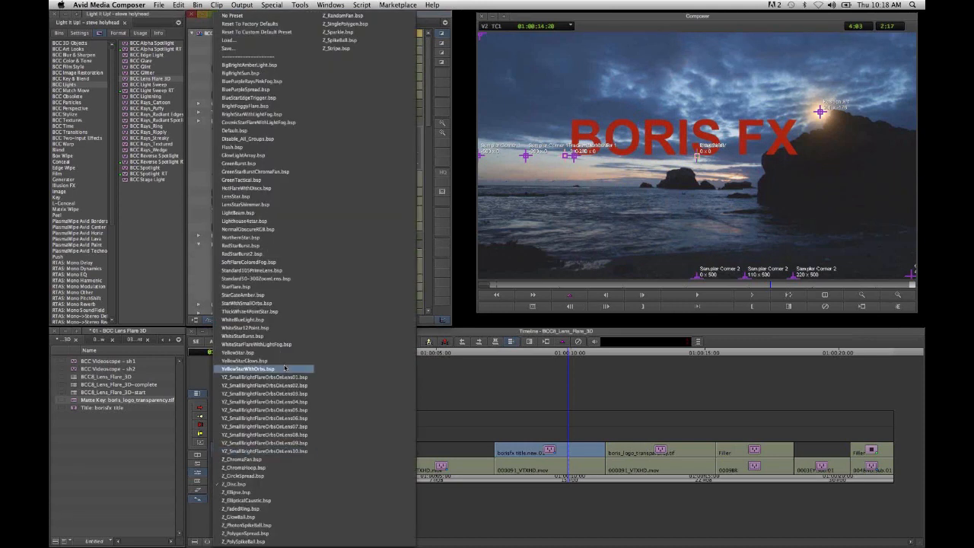
left_click(291, 198)
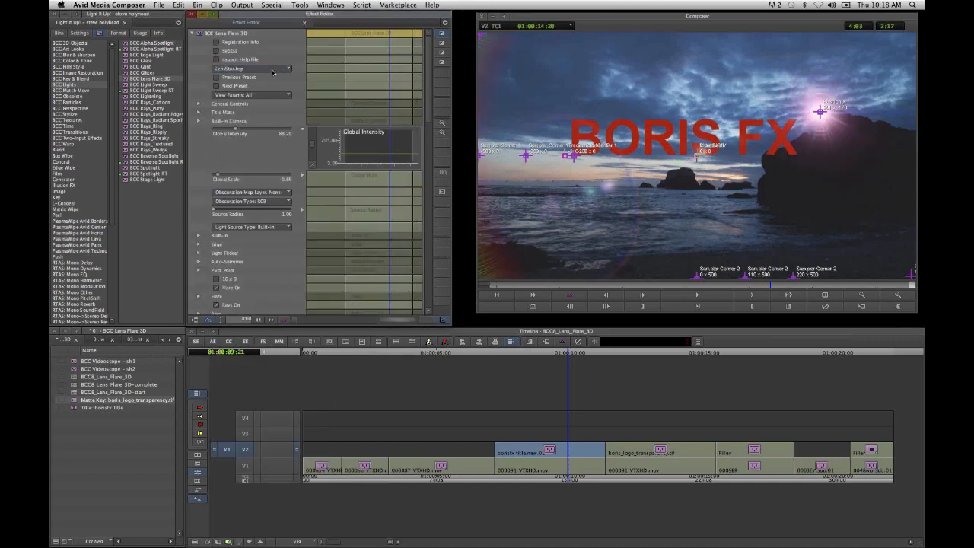
- Load the WhiteStar12Point preset and step back through the preceding presets to StarGateAmber
left_click(272, 71)
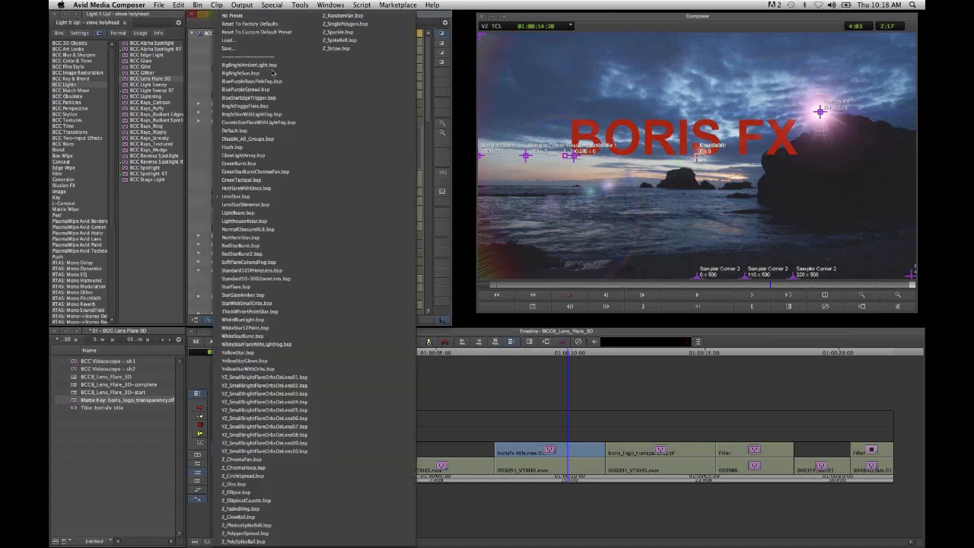
left_click(292, 328)
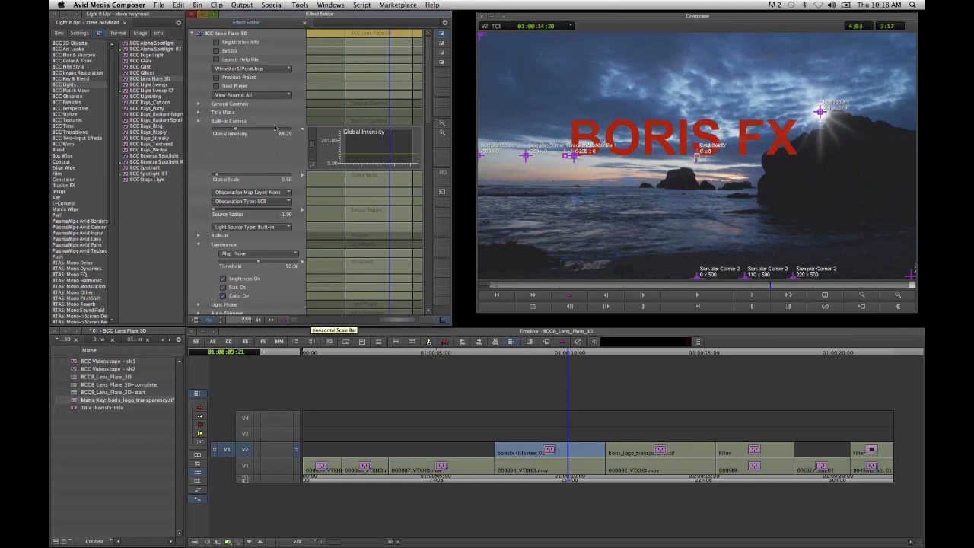
left_click(238, 79)
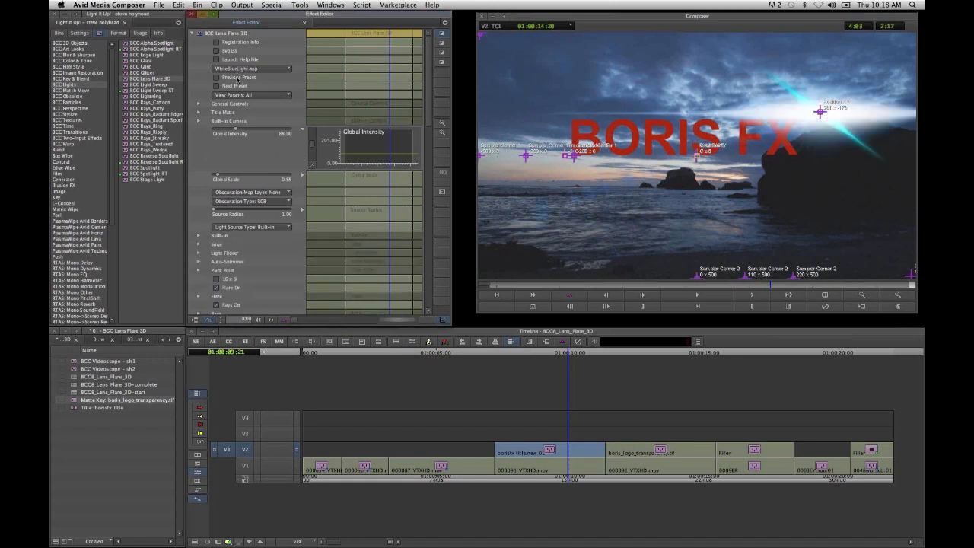
left_click(238, 79)
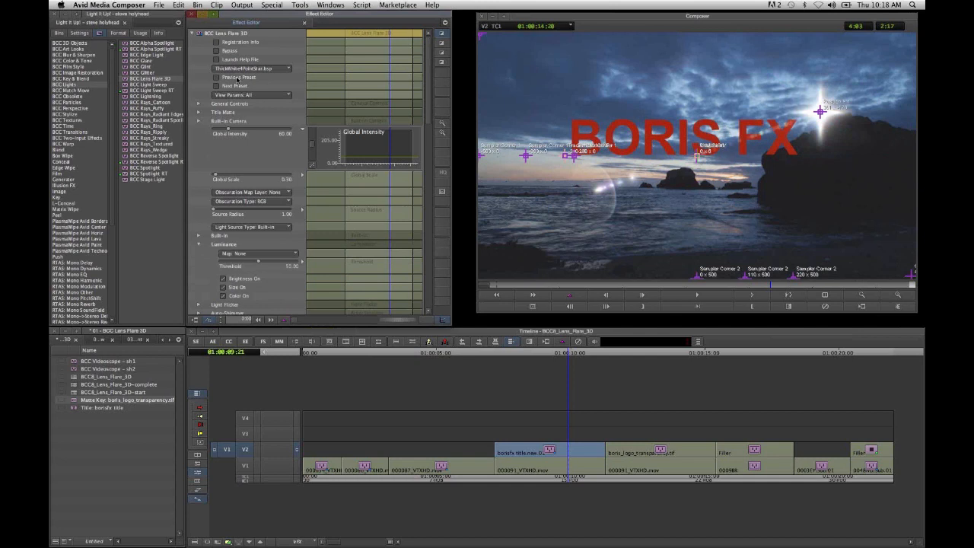
left_click(238, 79)
left_click(238, 79)
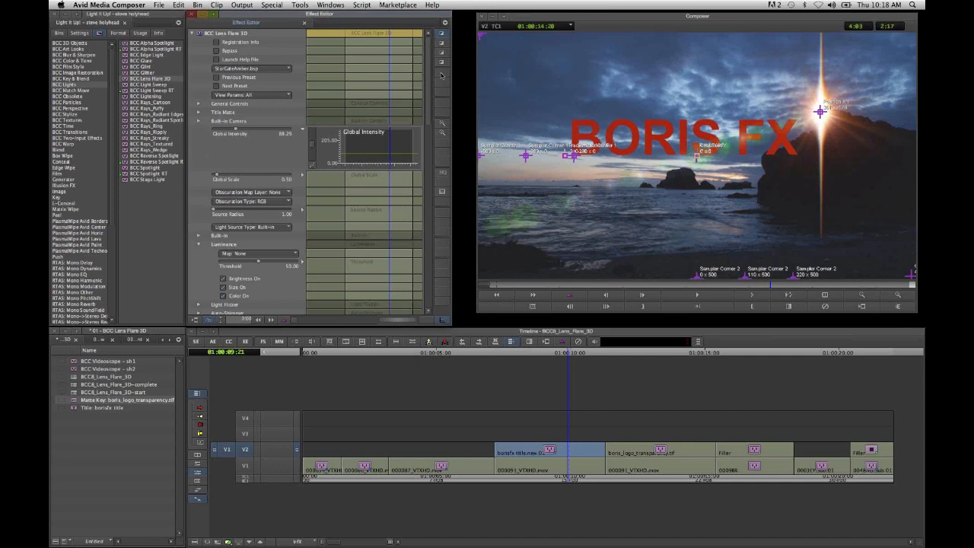
- Set the flare's Stripe angle to 90 so the streak runs horizontally
left_click_drag(428, 82, 427, 191)
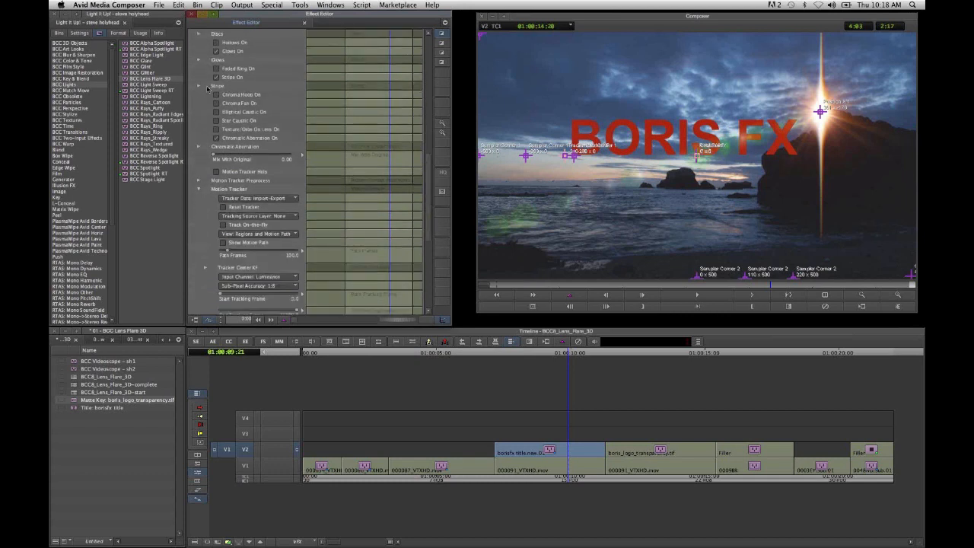
left_click(198, 88)
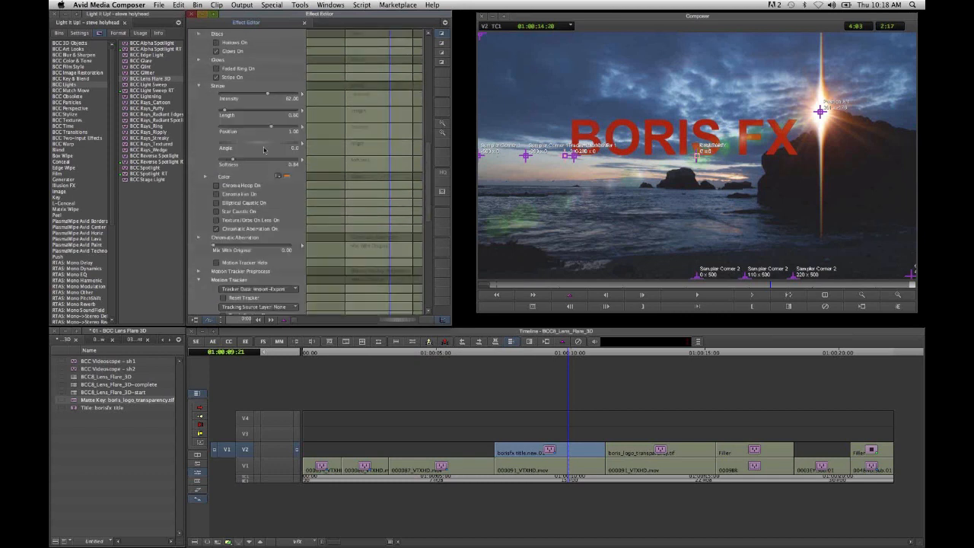
left_click_drag(262, 146, 252, 146)
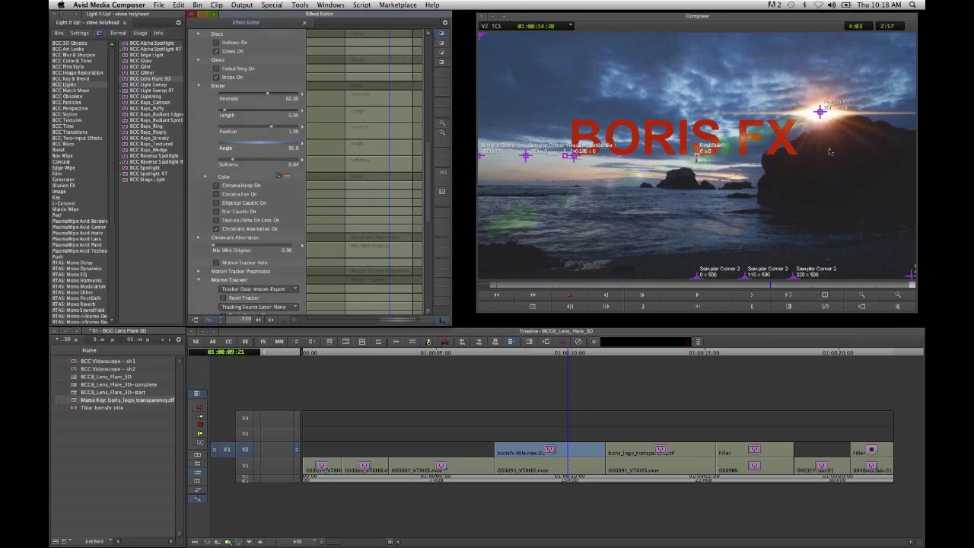
- Move the flare's light source to the bright horizon below BORIS and add keyframes at the start and end for all effect parameters
left_click(820, 113)
left_click_drag(820, 113, 635, 168)
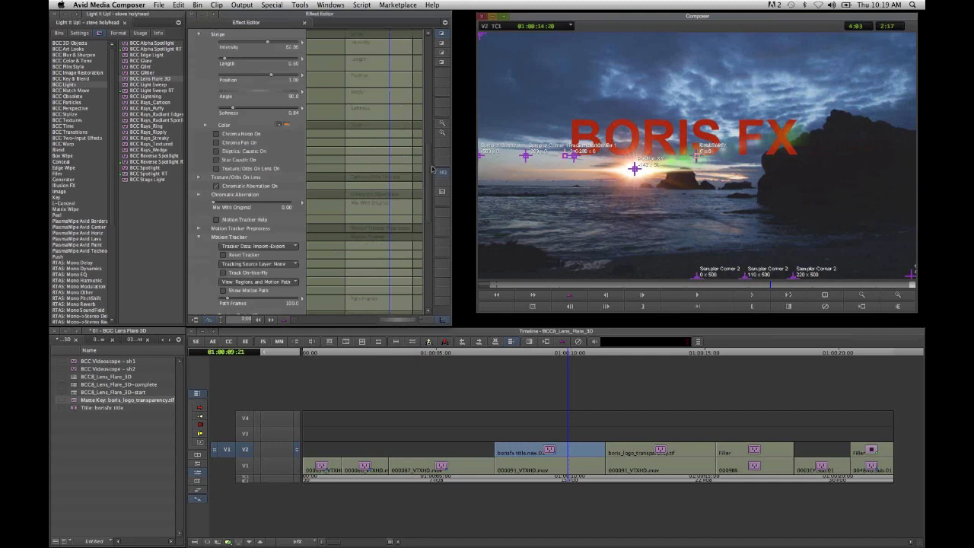
scroll(427, 145, "up", 20)
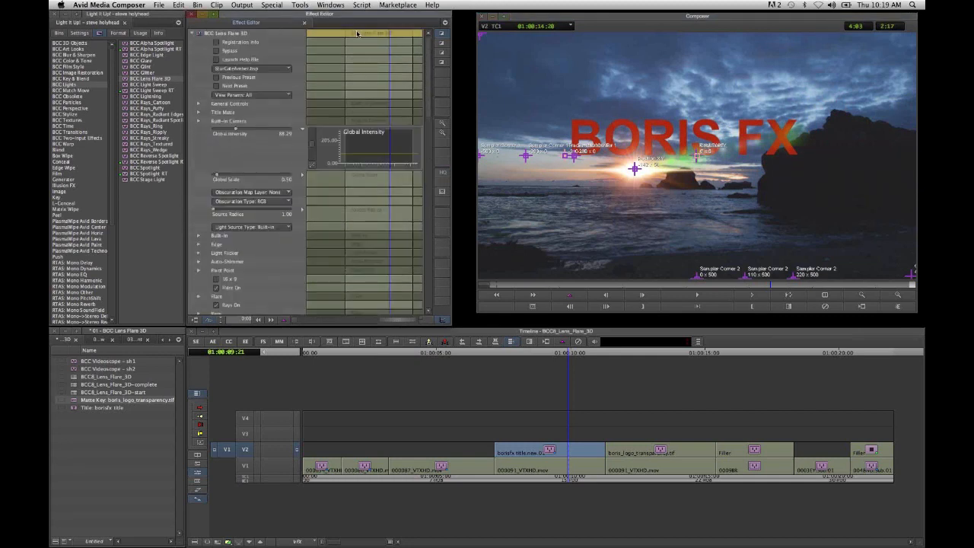
right_click(363, 33)
left_click(408, 55)
- At the last keyframe, move the light source above the gap between BORIS and FX, and scrub back through the flare's movement
left_click(500, 286)
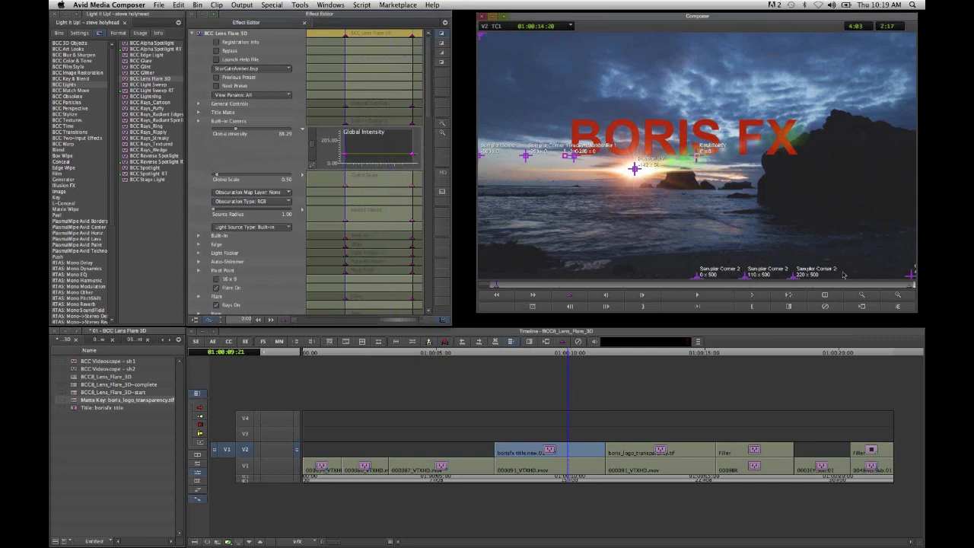
left_click(912, 285)
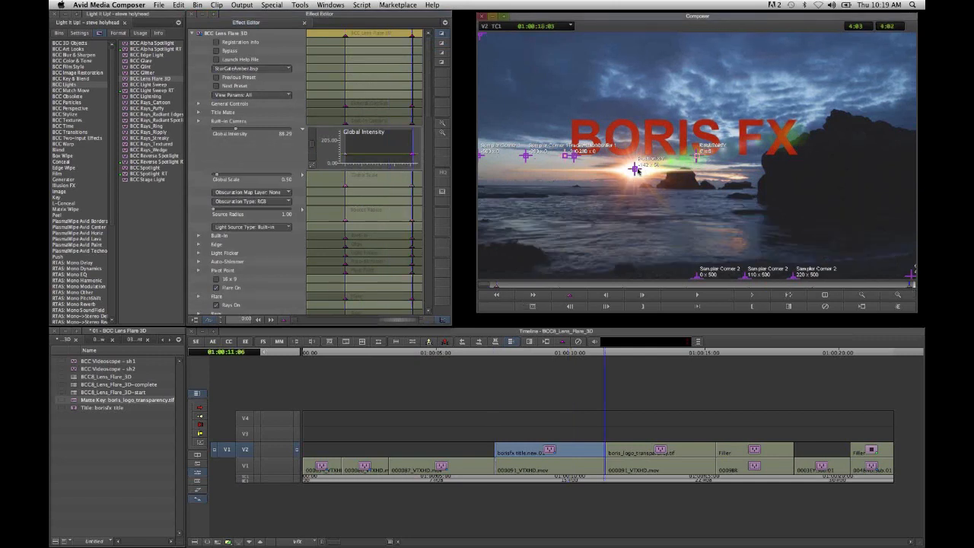
left_click_drag(637, 170, 730, 120)
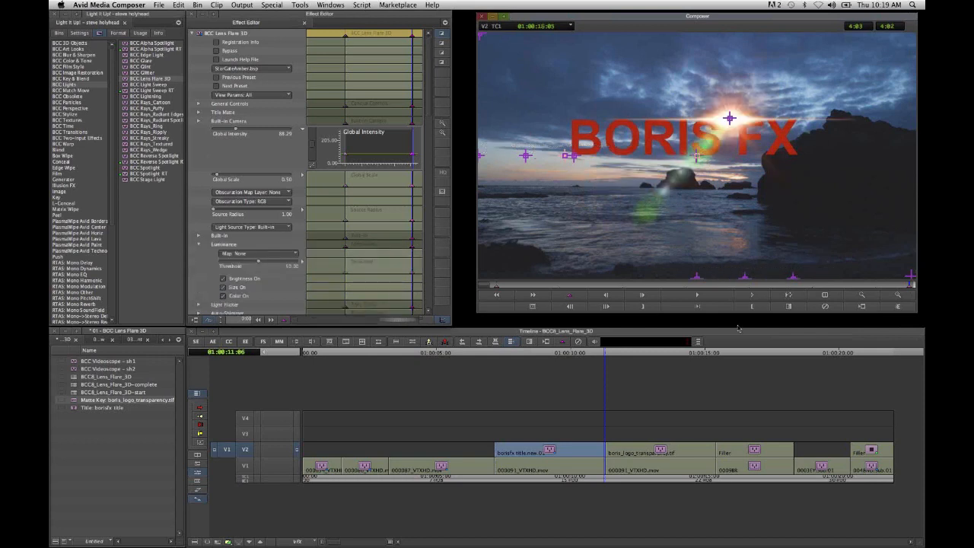
left_click(719, 284)
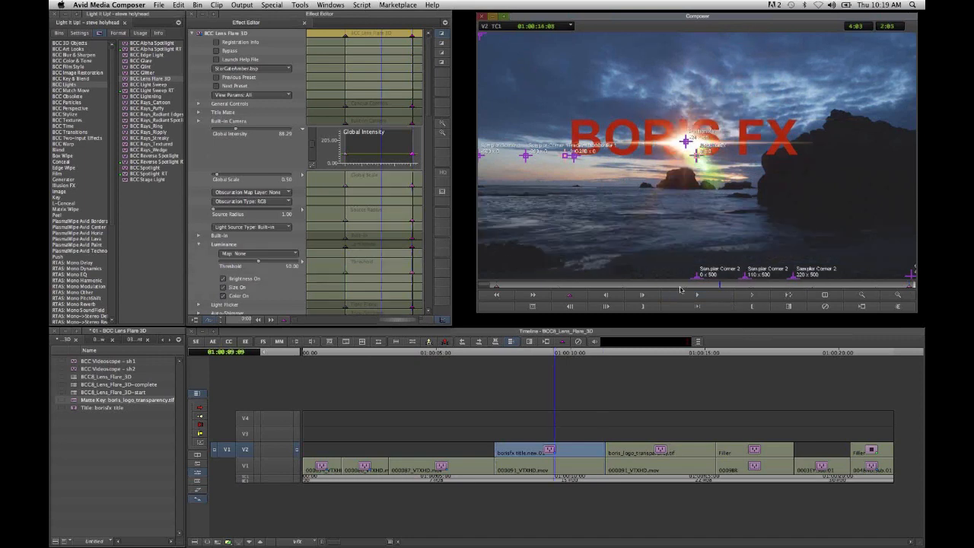
left_click(711, 286)
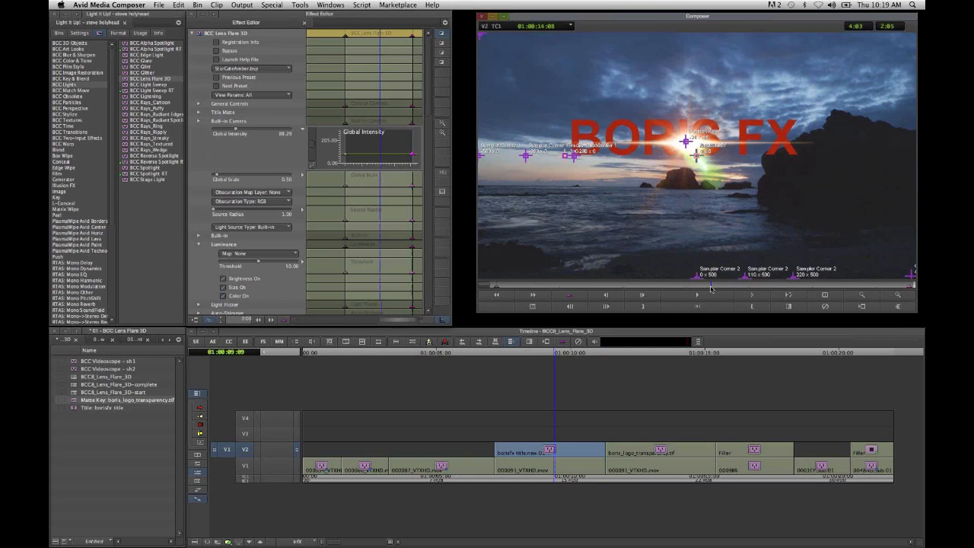
- Zoom in on the title and set the Obscuration Map Layer to the filter layer with Obscuration Type RGB+Alpha
left_click(900, 297)
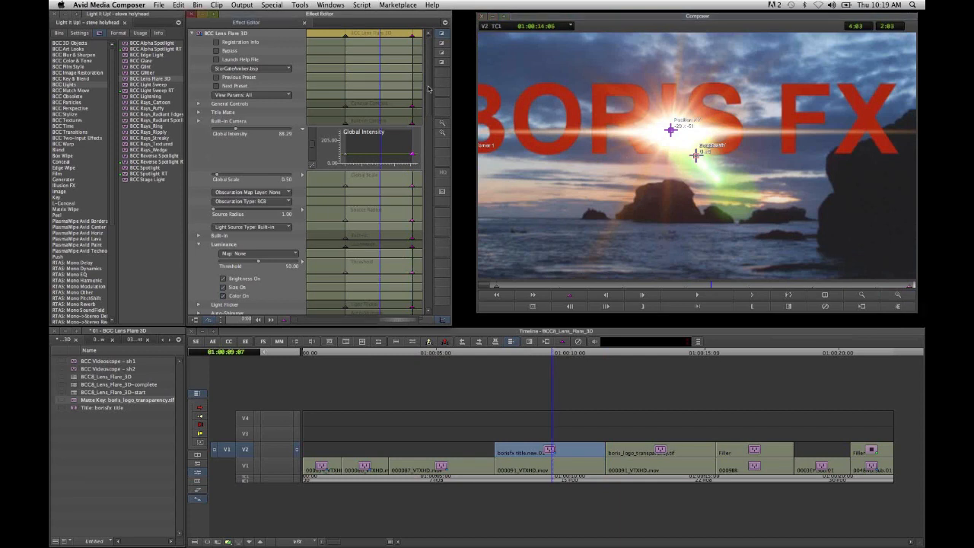
left_click_drag(429, 89, 431, 69)
left_click(259, 192)
left_click(302, 212)
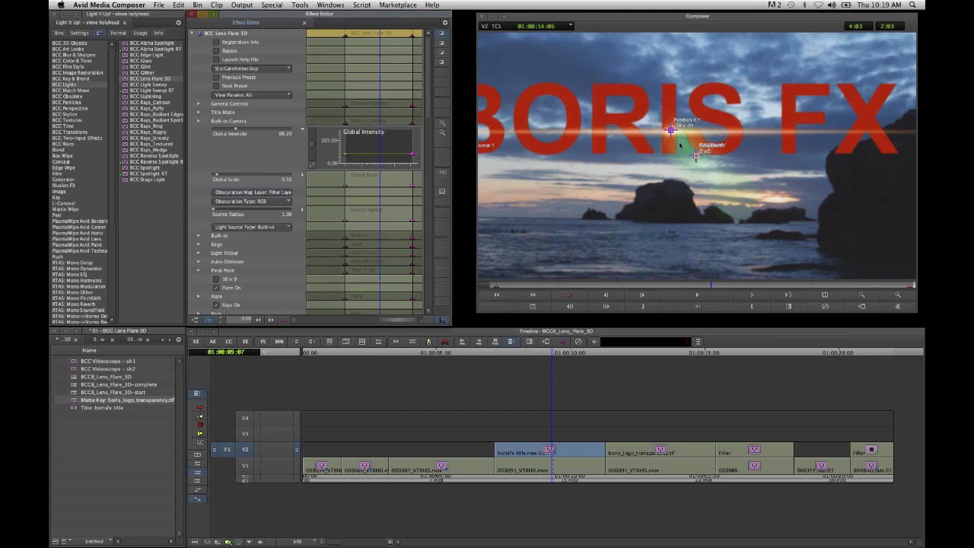
left_click(271, 203)
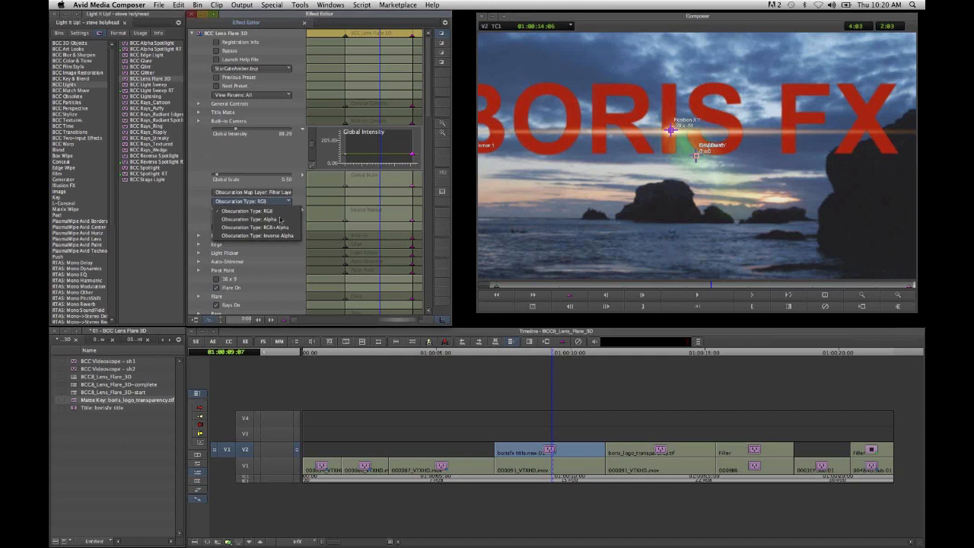
left_click(282, 227)
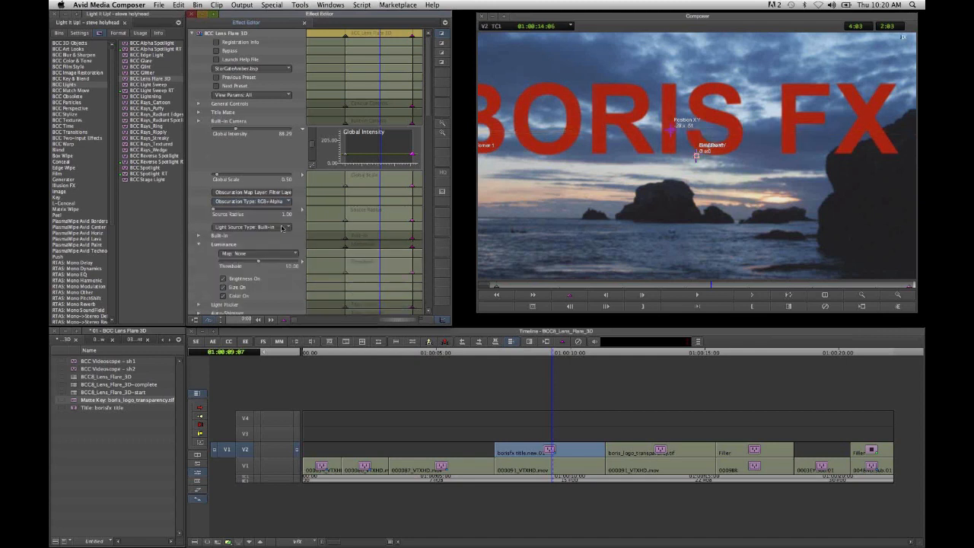
- Advance frame by frame through the title clip to examine how the letters obscure the moving flare, and return to the full-frame view
left_click(754, 296)
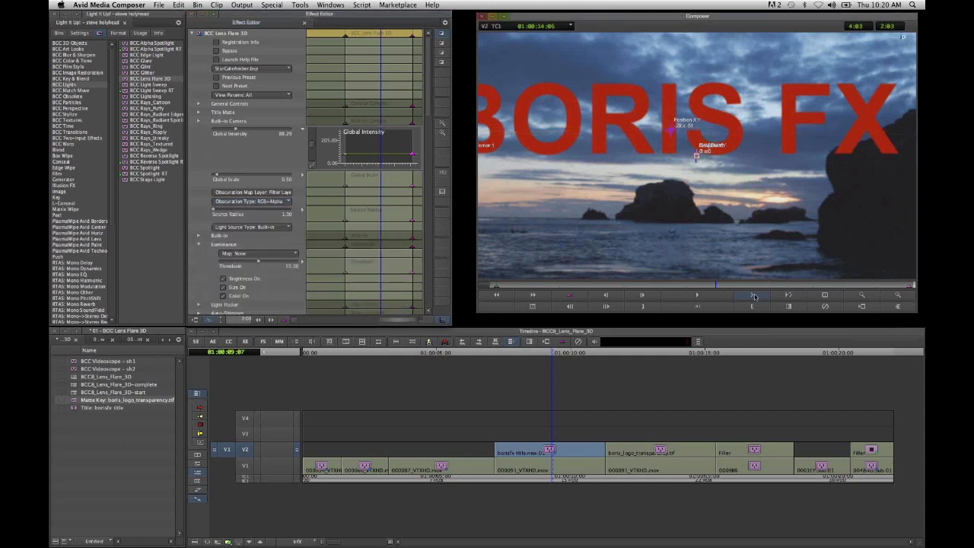
left_click(754, 296)
left_click(754, 297)
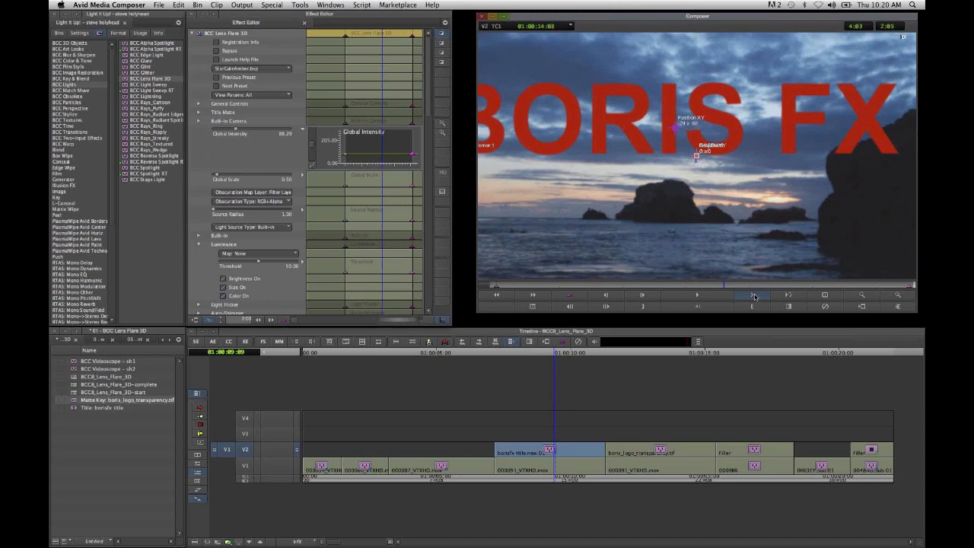
left_click(754, 296)
left_click(754, 296)
left_click(755, 296)
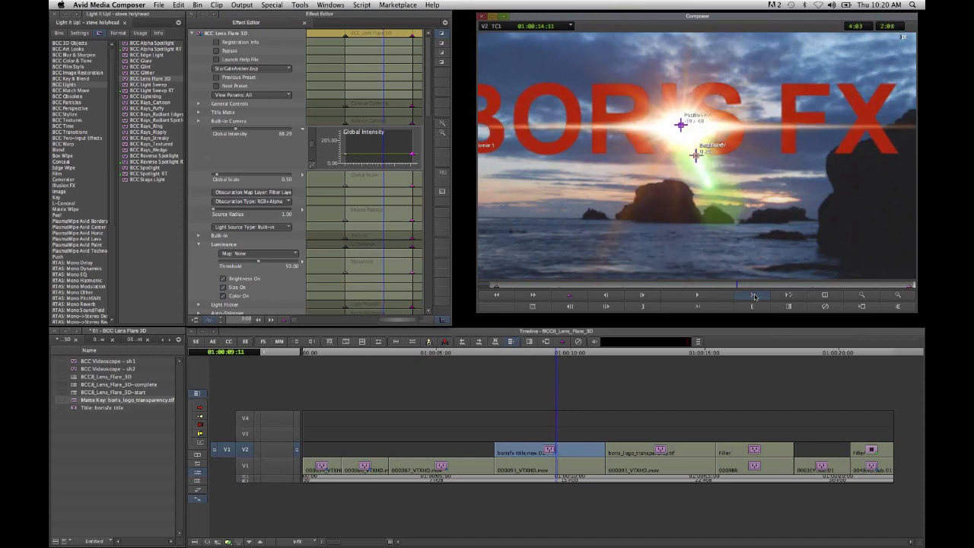
left_click(754, 296)
left_click(755, 296)
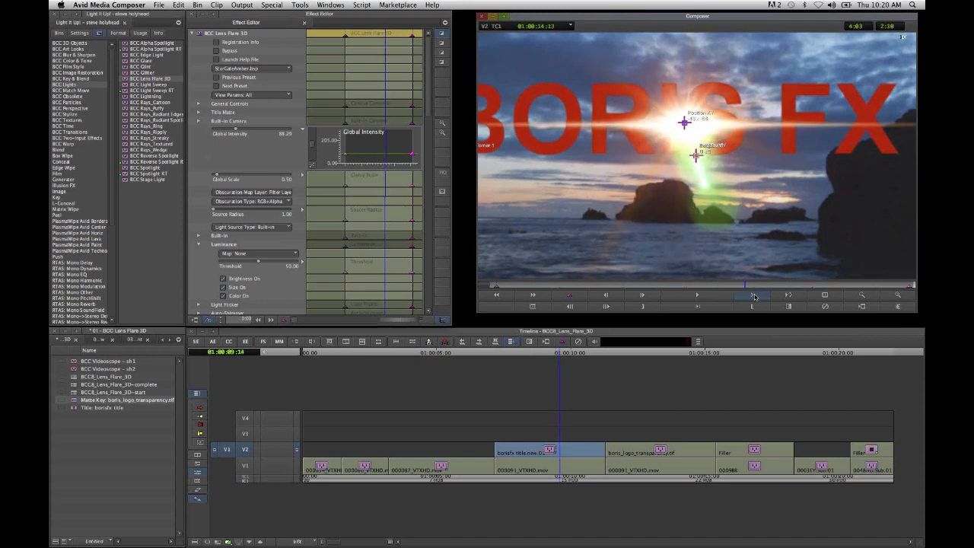
left_click(754, 297)
left_click(755, 296)
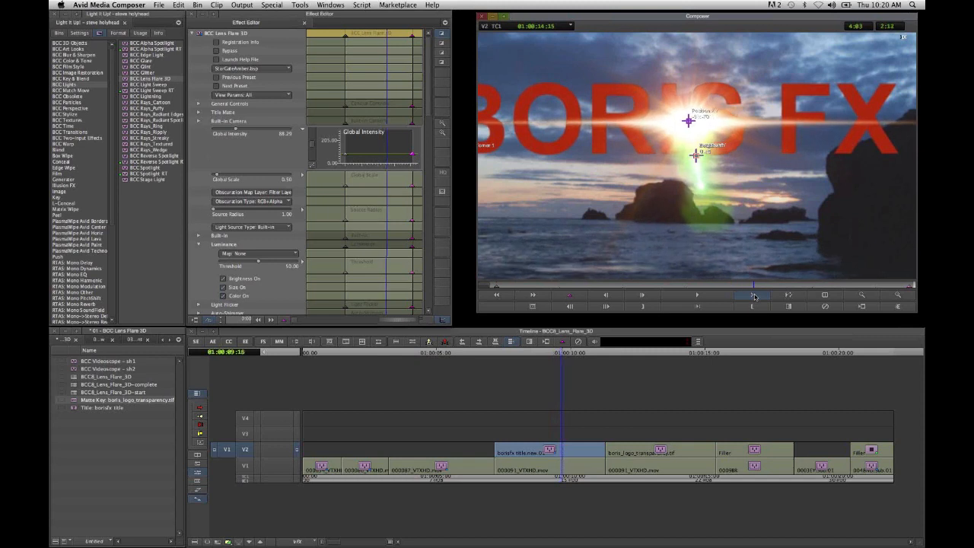
left_click(754, 296)
left_click(754, 296)
left_click(755, 296)
left_click(754, 296)
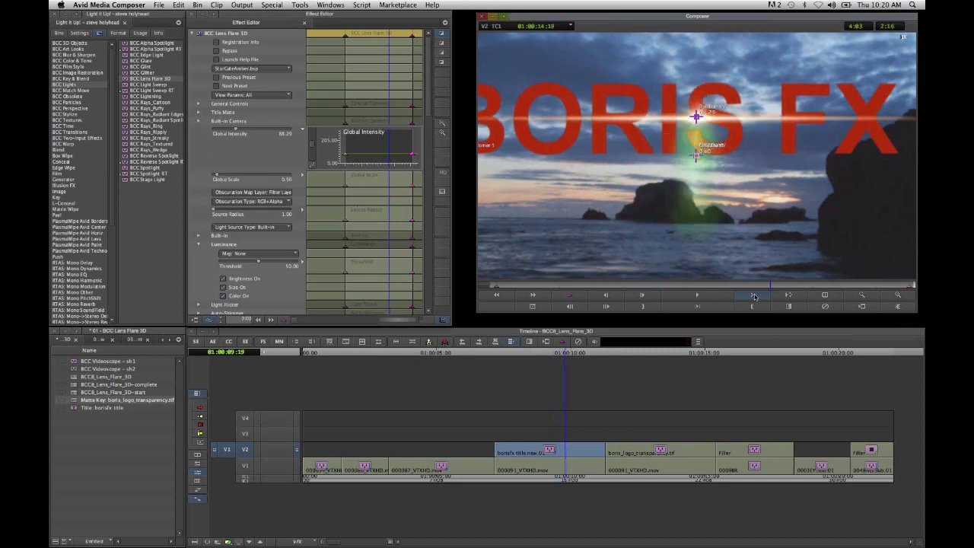
left_click(754, 296)
left_click(754, 297)
left_click(755, 297)
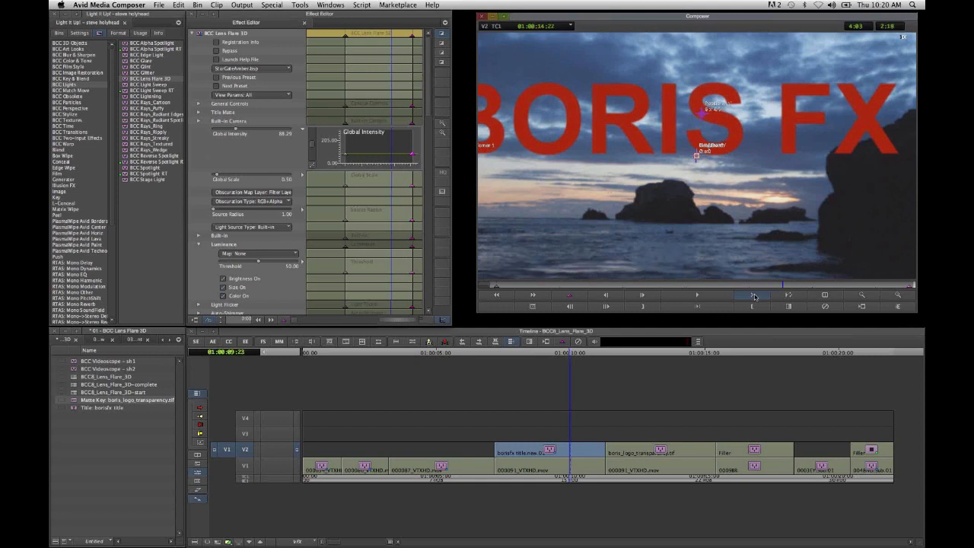
left_click(755, 296)
left_click(754, 296)
left_click(754, 296)
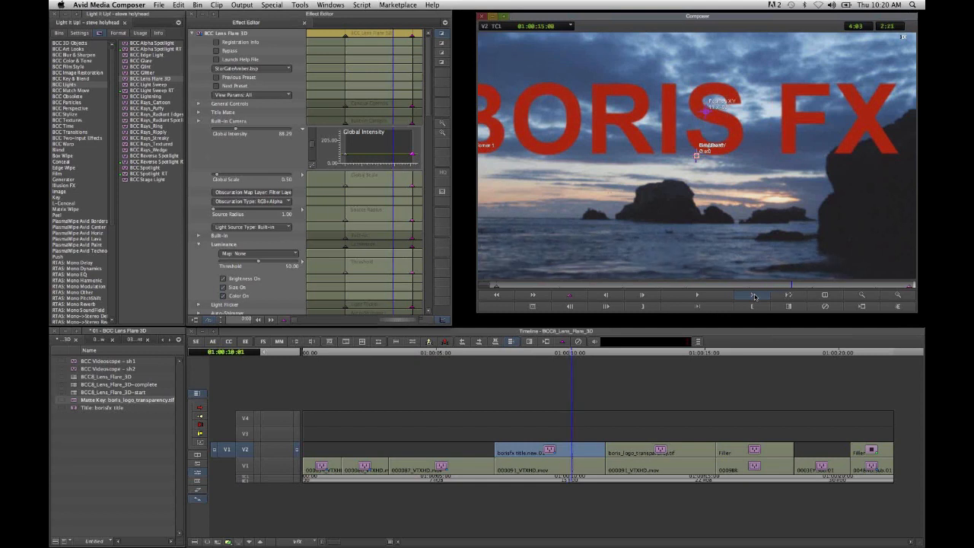
left_click(754, 296)
left_click(754, 296)
left_click(754, 296)
left_click(754, 296)
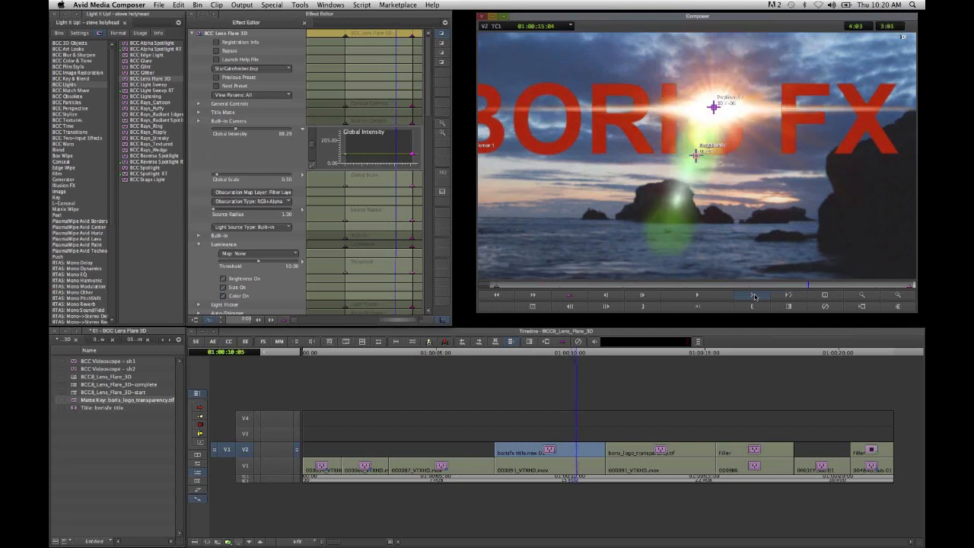
left_click(754, 296)
left_click(754, 296)
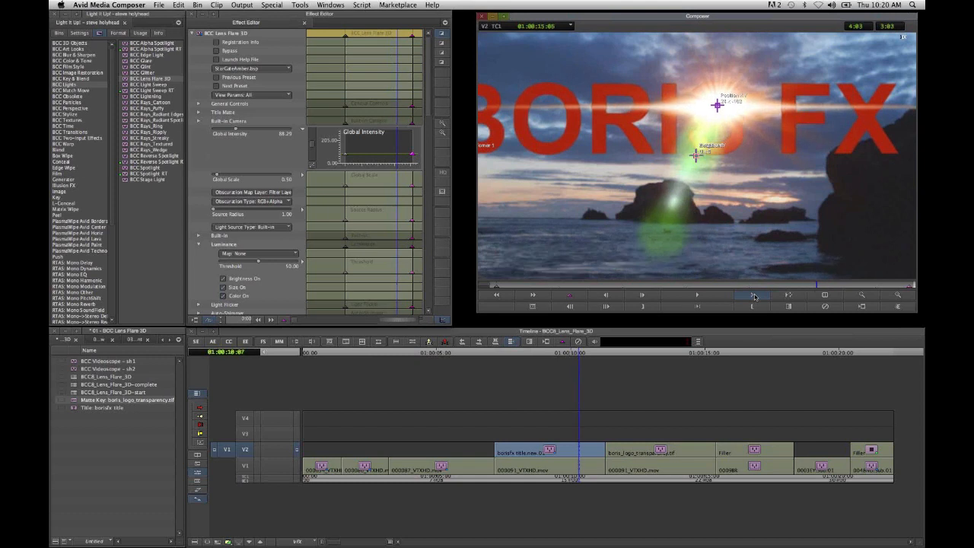
left_click(754, 296)
left_click(754, 296)
left_click(754, 296)
left_click(754, 296)
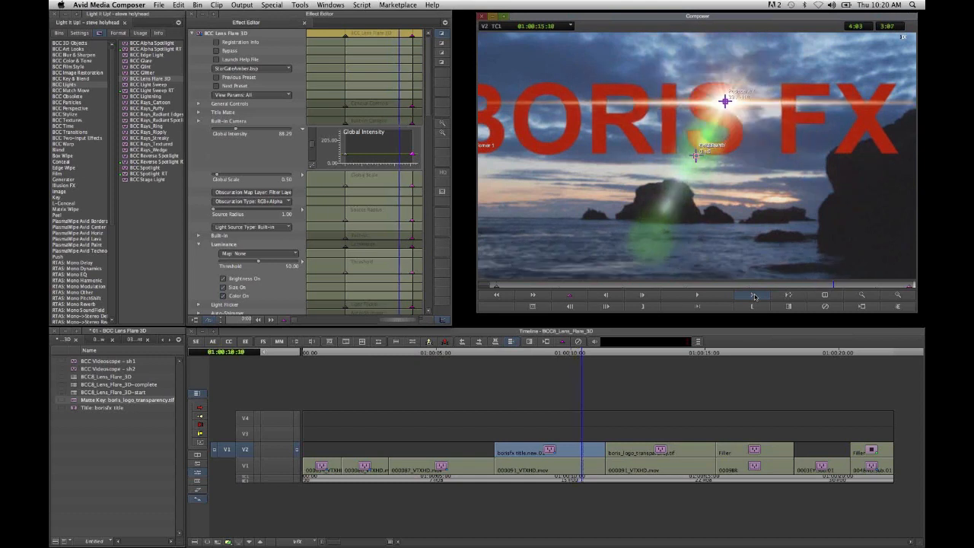
left_click(755, 297)
left_click(754, 296)
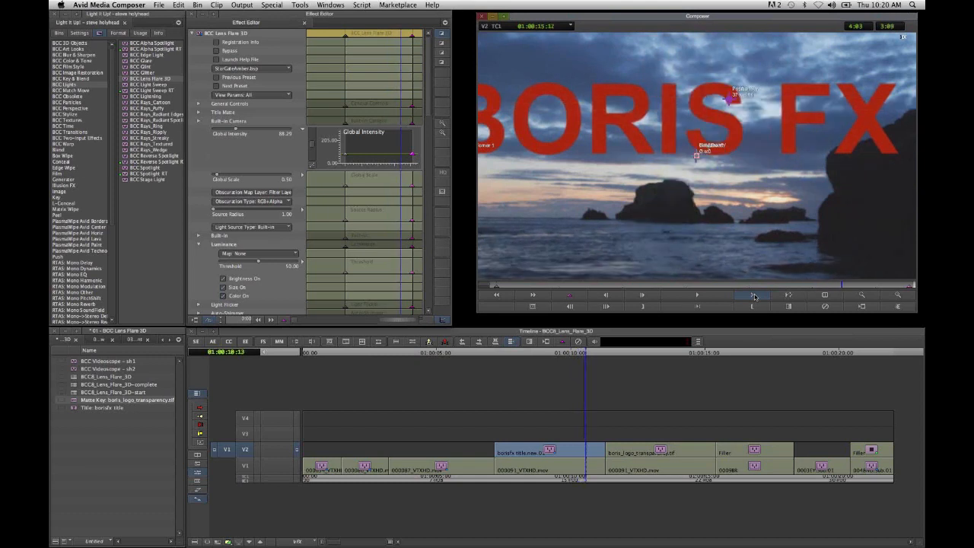
left_click(755, 297)
left_click(754, 296)
left_click(754, 297)
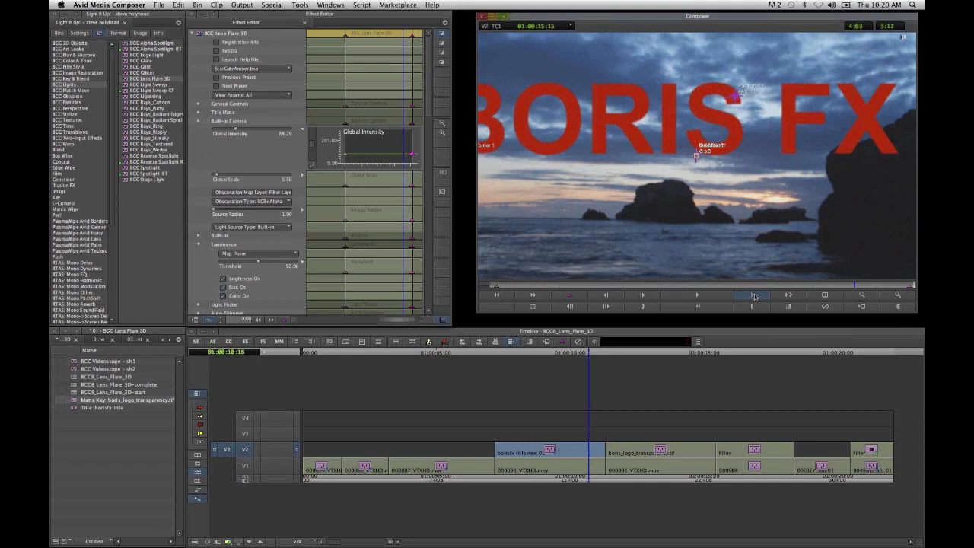
left_click(754, 296)
left_click(754, 297)
left_click(755, 296)
left_click(754, 297)
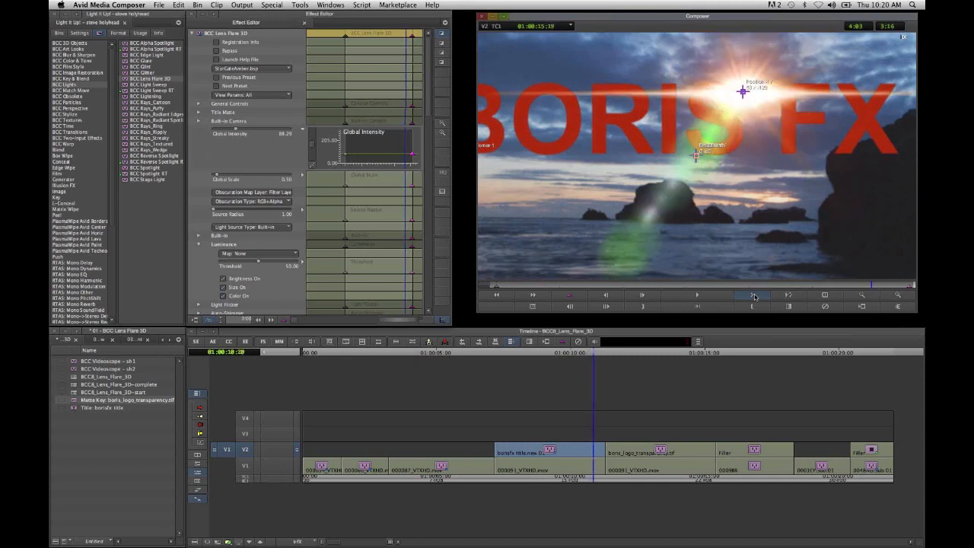
left_click(754, 296)
left_click(754, 296)
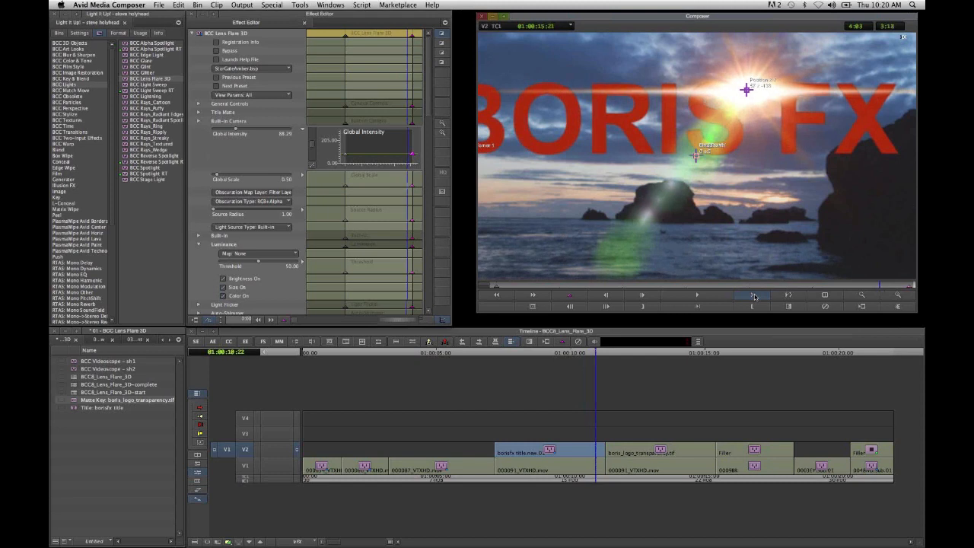
left_click(755, 296)
left_click(862, 295)
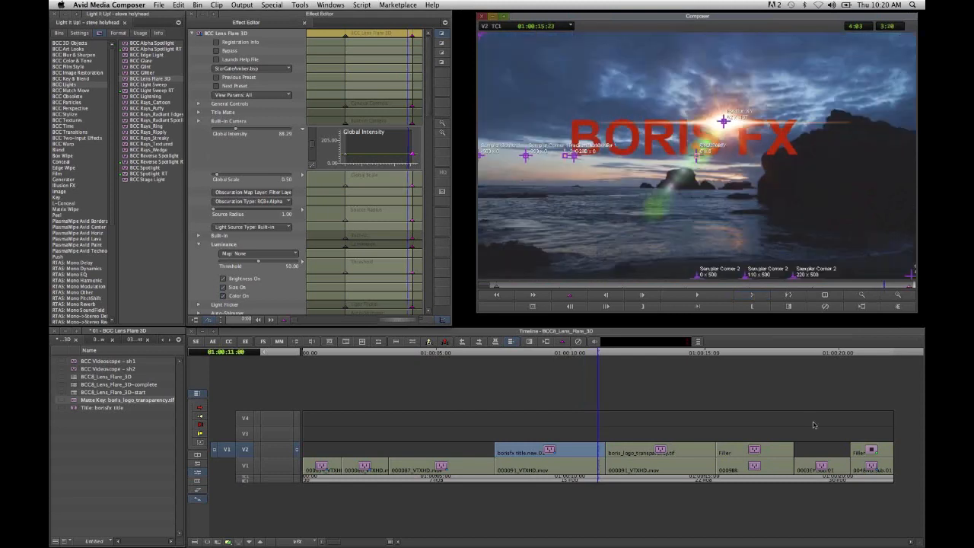
- Leave effect editing, review the blue BORIS FX logo clip and scrub through the tree shot that follows it
left_click(643, 484)
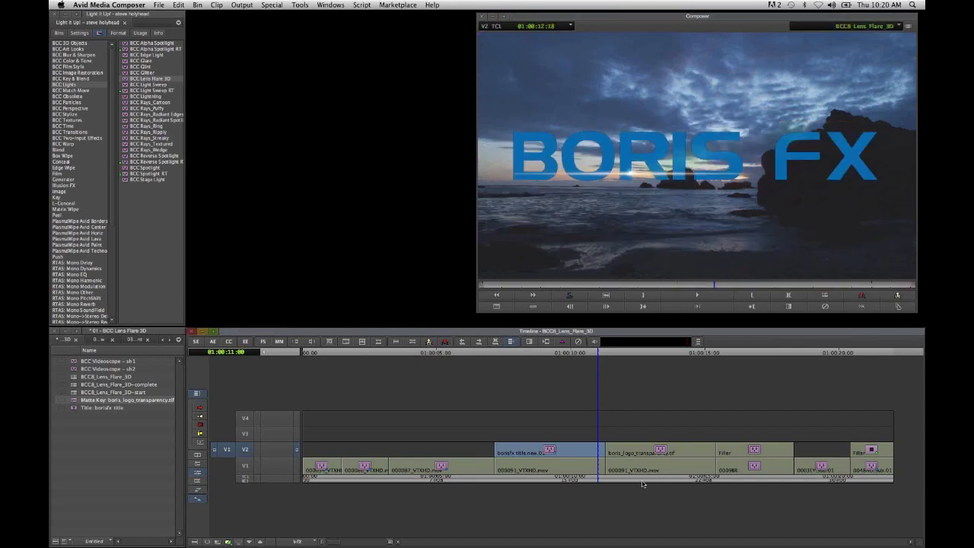
key("space")
left_click(738, 497)
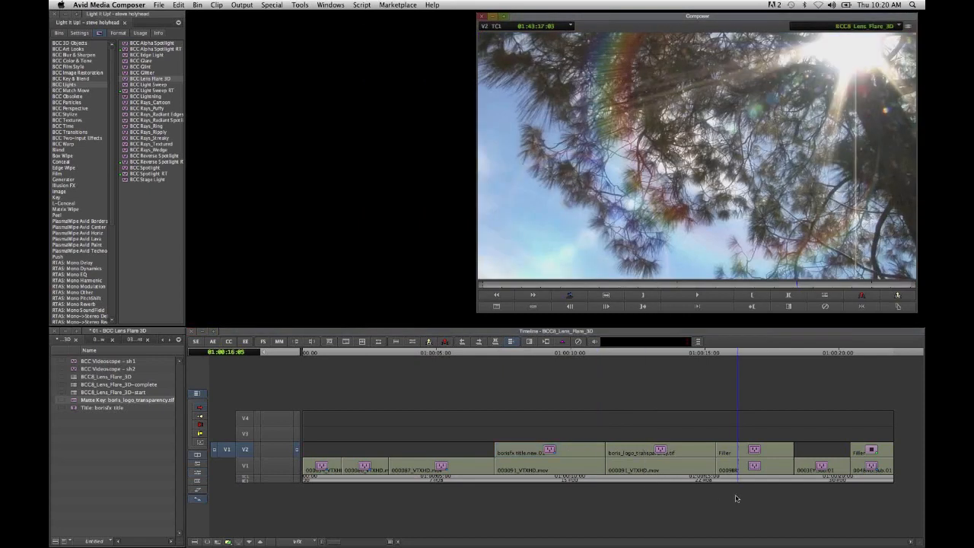
left_click(732, 496)
left_click(732, 496)
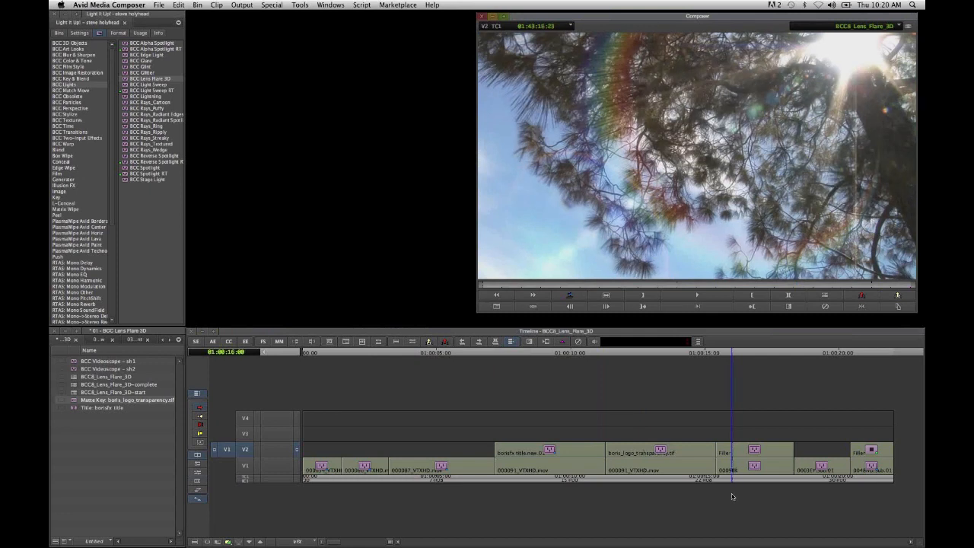
left_click_drag(732, 496, 758, 507)
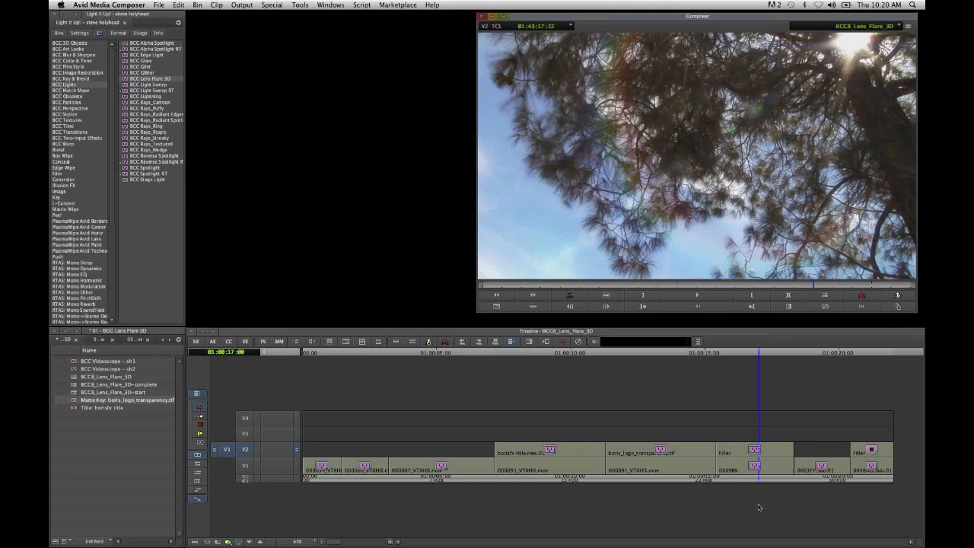
- Load the tree shot's original clip into the source monitor at the matching frame and scrub it to compare against the treated version
left_click(196, 341)
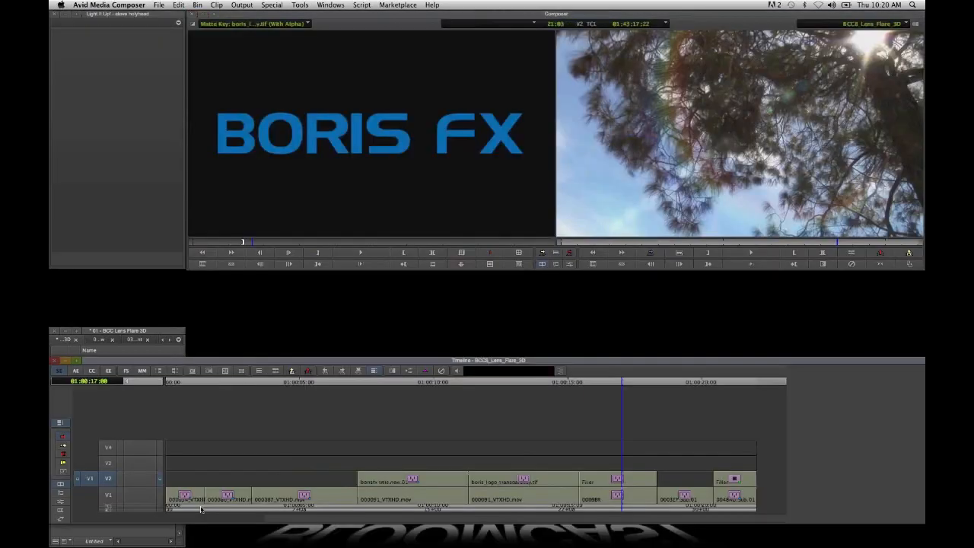
right_click(115, 471)
left_click(122, 477)
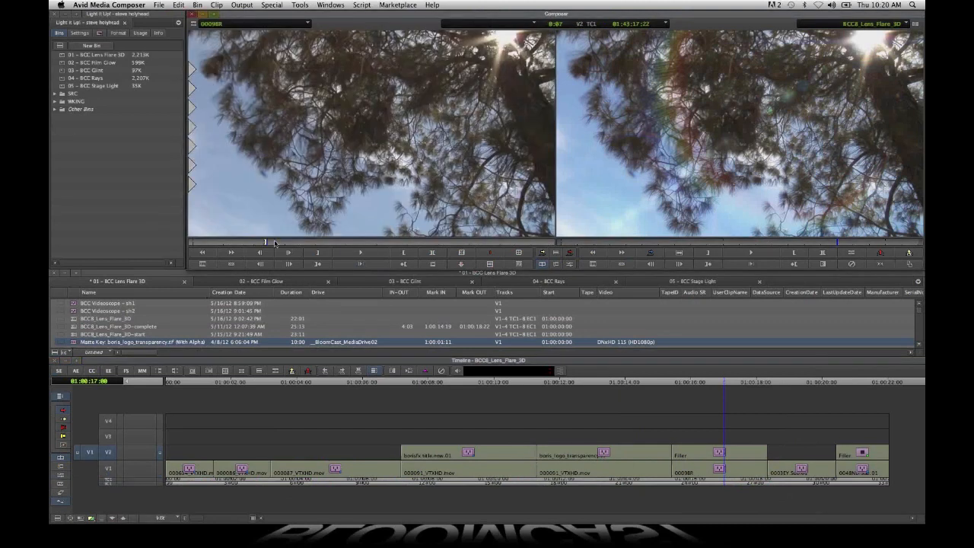
mouse_move(275, 243)
left_mouse_down()
mouse_move(291, 246)
mouse_move(269, 253)
left_mouse_up()
left_click(277, 245)
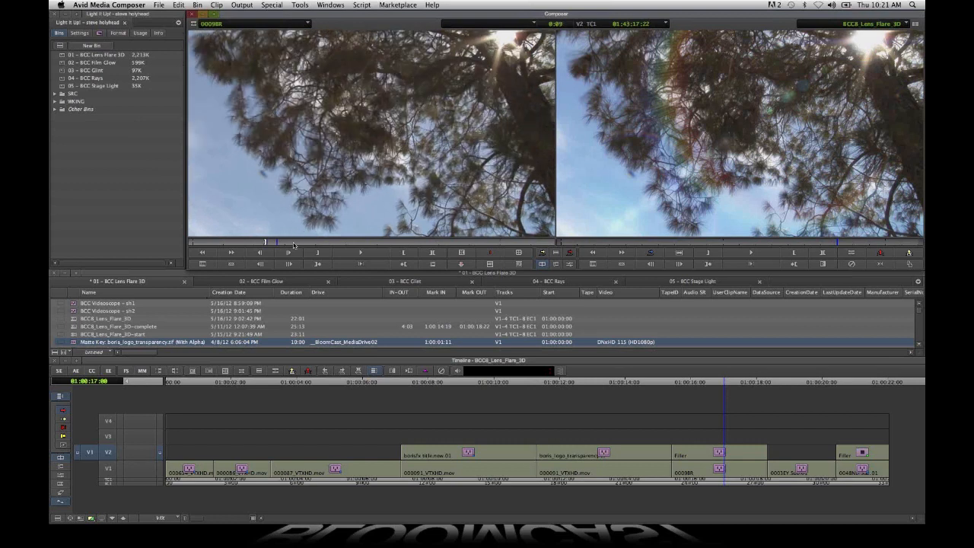
left_click(318, 245)
left_click_drag(319, 245, 304, 244)
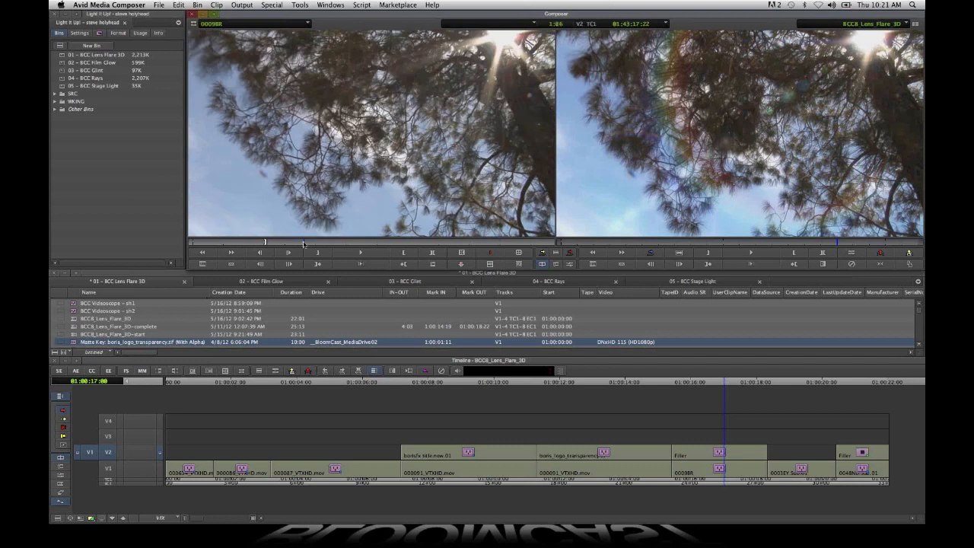
- Return the tree clip's source to its marked frame, compare it with the flared version, and scrub on to the palm-tree shot
key("q")
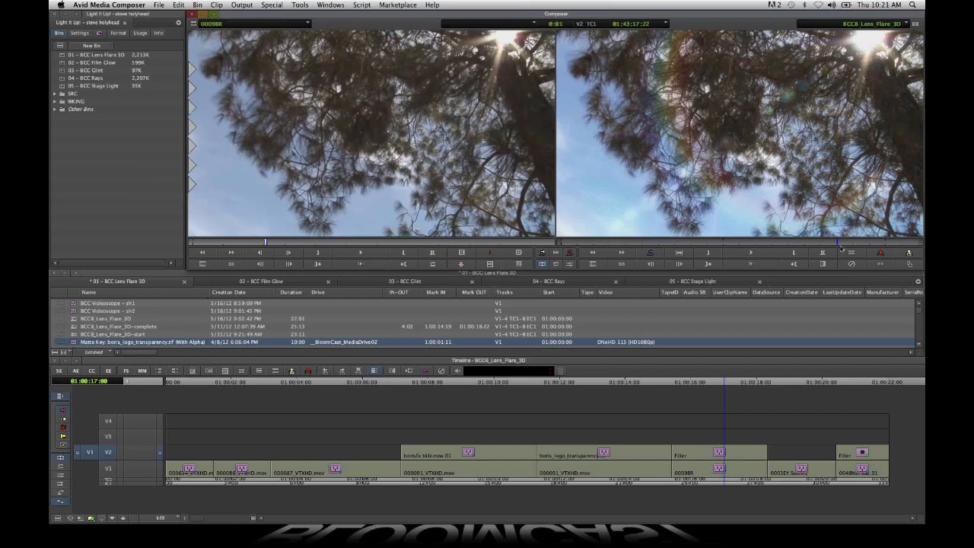
mouse_move(839, 245)
left_mouse_down()
mouse_move(817, 244)
mouse_move(836, 245)
left_mouse_up()
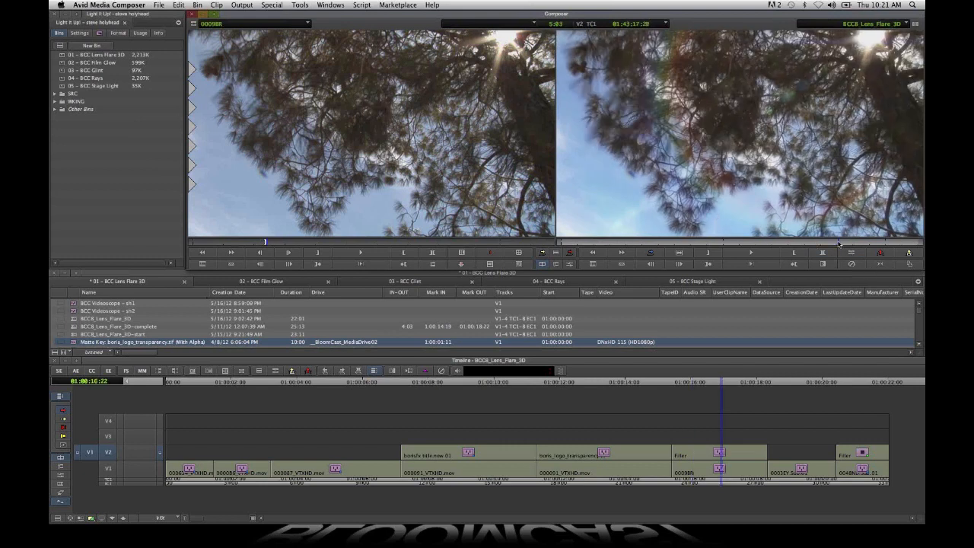
left_click_drag(838, 244, 862, 247)
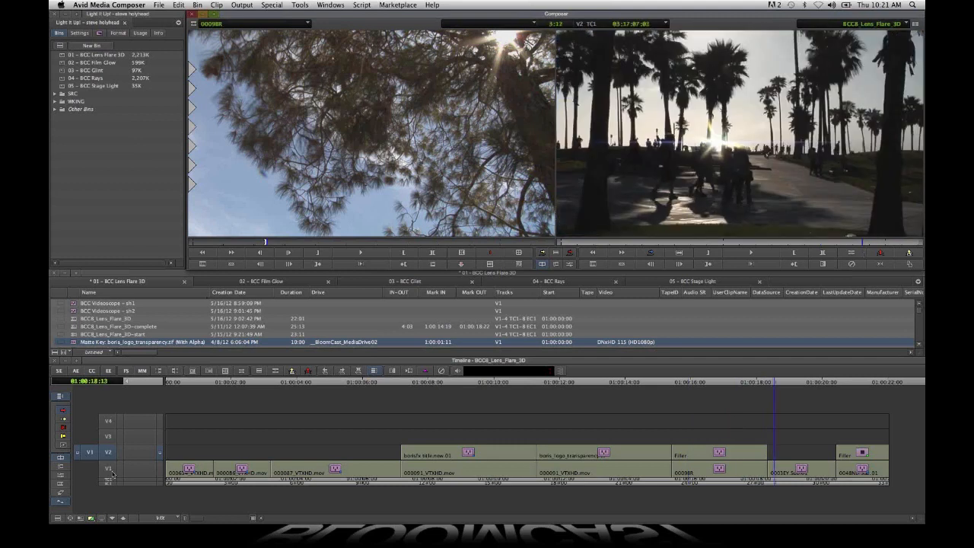
- Load the palm-tree shot's original clip into the source monitor at the matching frame and scrub both versions to compare the flare
left_click(132, 476)
key("n")
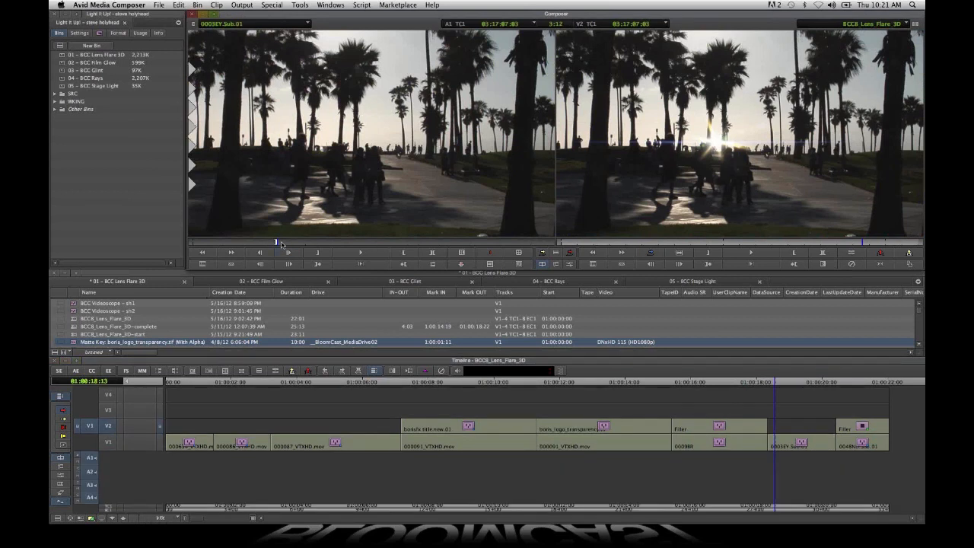
left_click(280, 243)
left_click(299, 244)
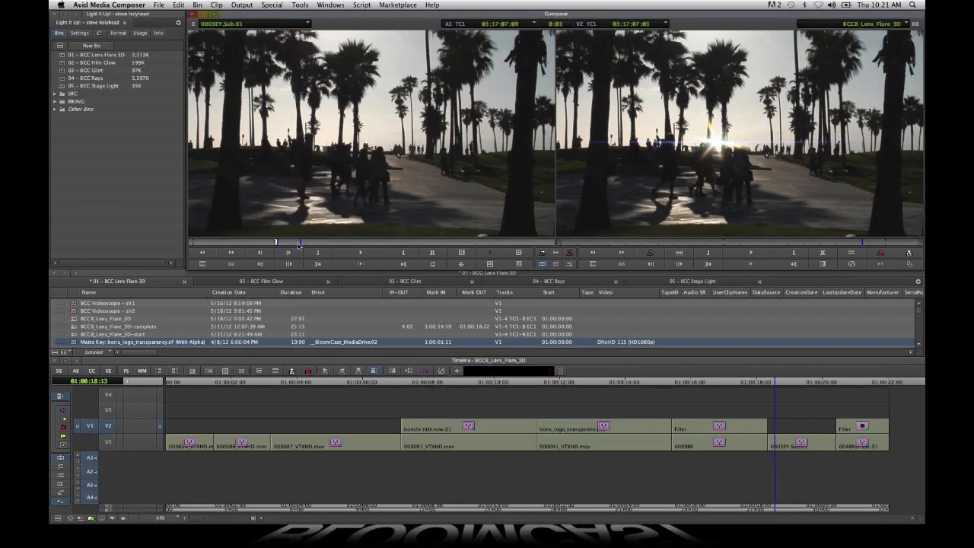
left_click_drag(299, 245, 276, 246)
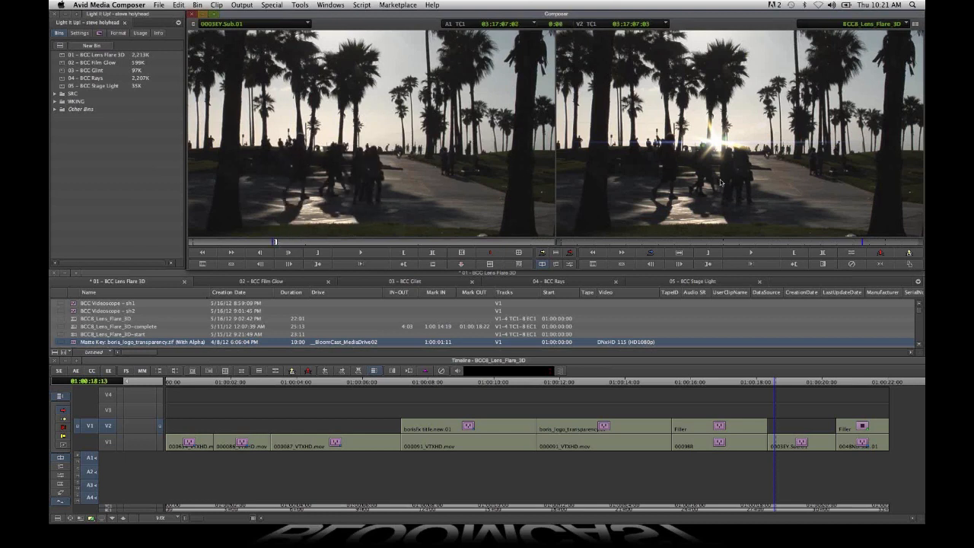
left_click(865, 245)
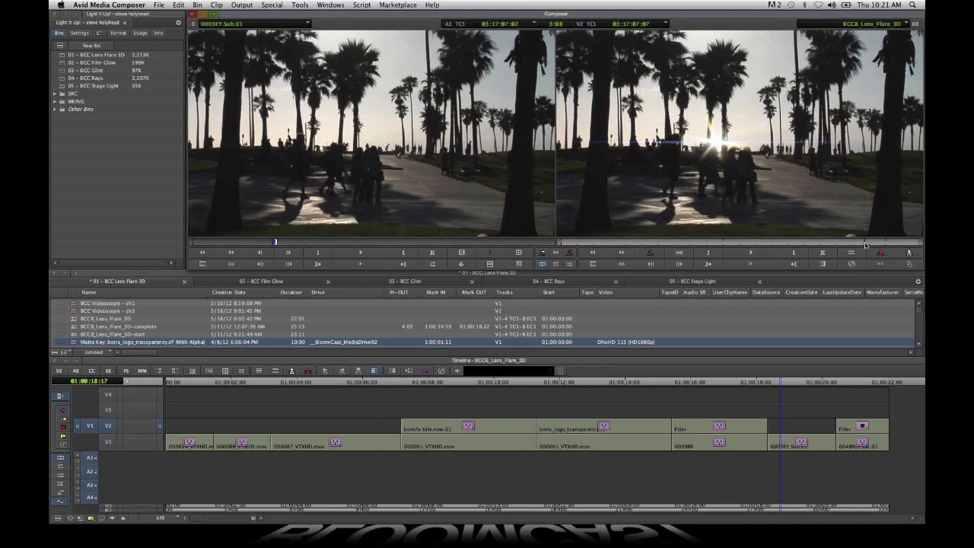
- Load the sunset couple shot's original clip at the matching frame, gang both monitors and scrub them together to compare the flare
left_click_drag(865, 245, 902, 252)
right_click(112, 444)
left_click(131, 449)
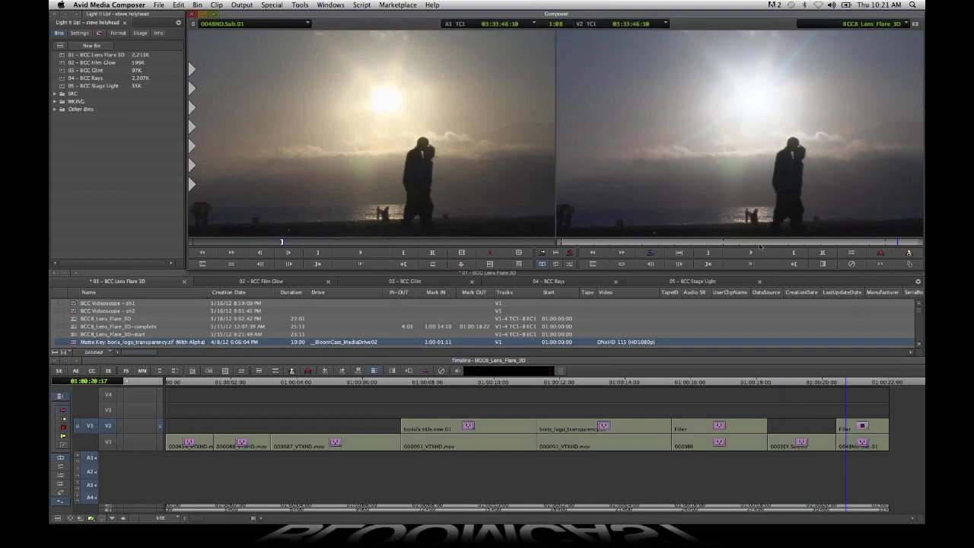
left_click(622, 265)
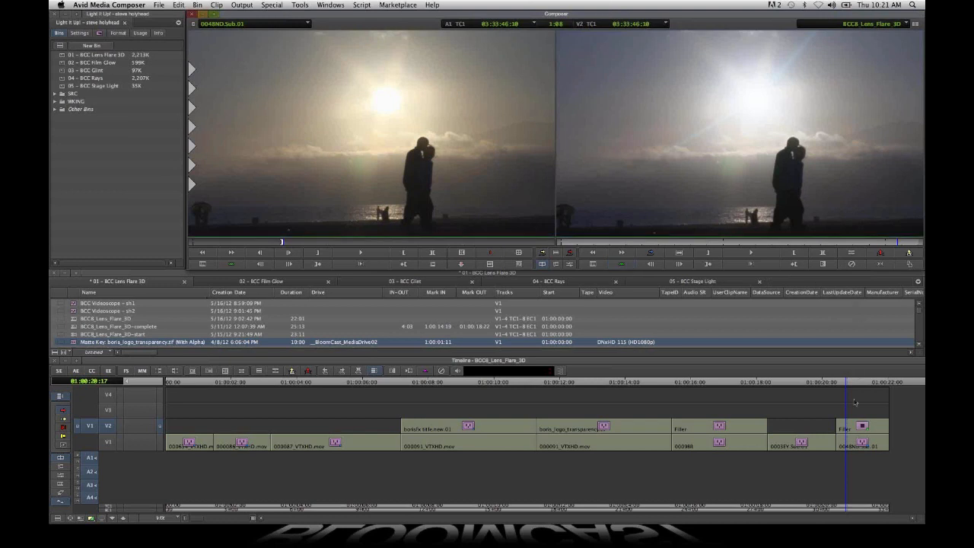
left_click(847, 506)
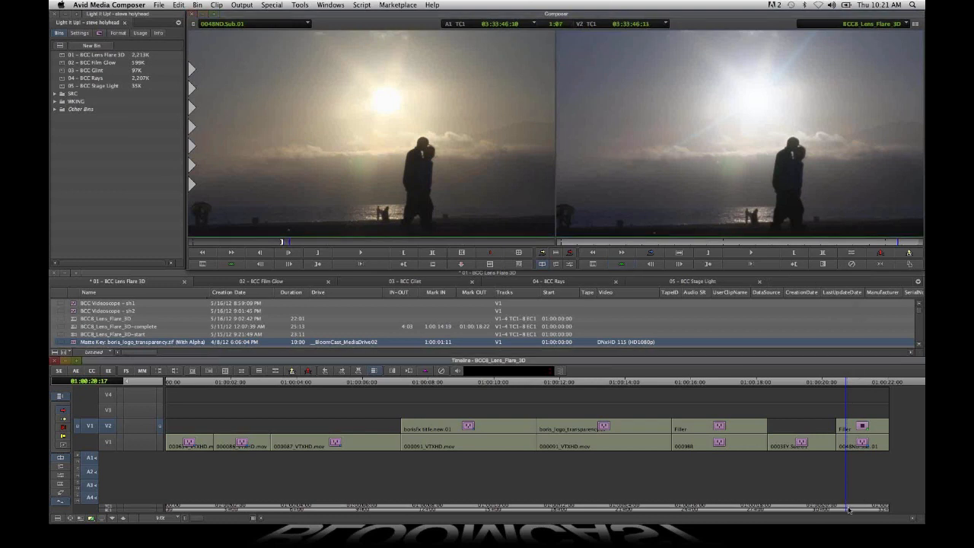
mouse_move(849, 511)
left_mouse_down()
mouse_move(870, 518)
mouse_move(861, 512)
left_mouse_up()
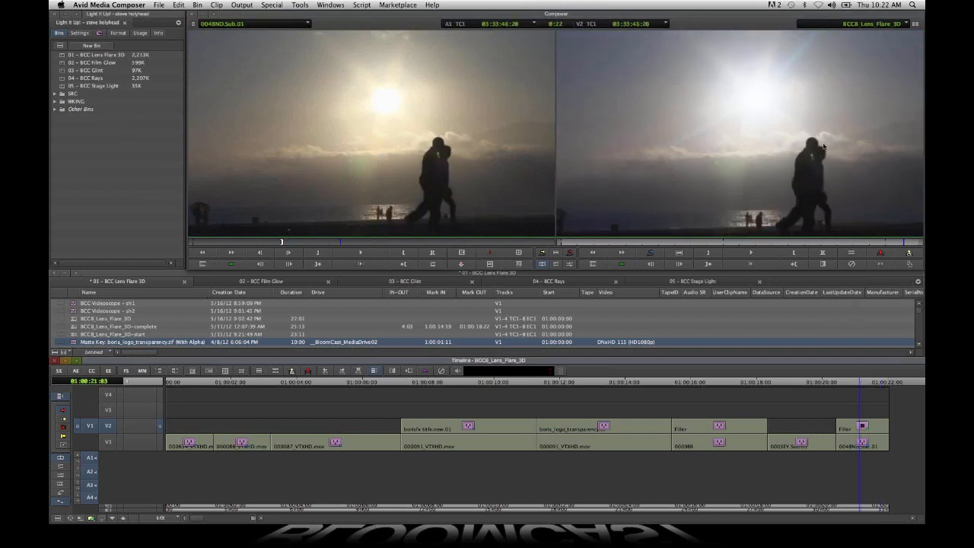
mouse_move(861, 510)
left_mouse_down()
mouse_move(847, 506)
mouse_move(876, 515)
mouse_move(859, 511)
left_mouse_up()
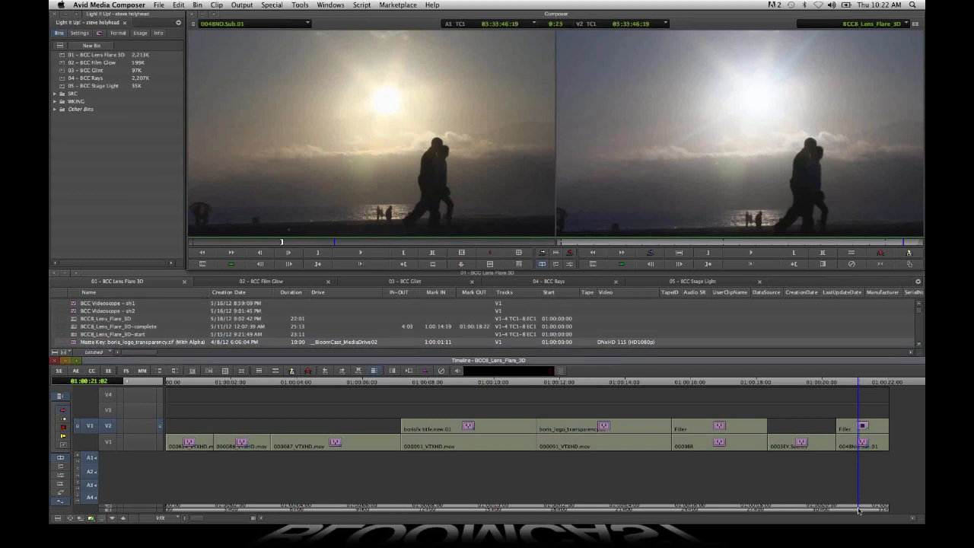
- Apply BCC Videoscope from BCC Color & Tone to the filler on V3 and monitor that track
left_click(332, 513)
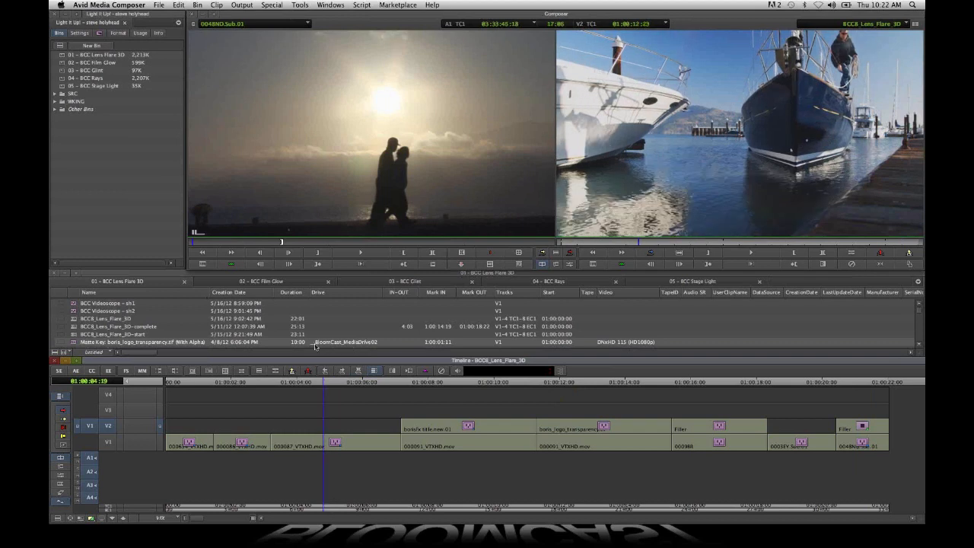
left_click(99, 33)
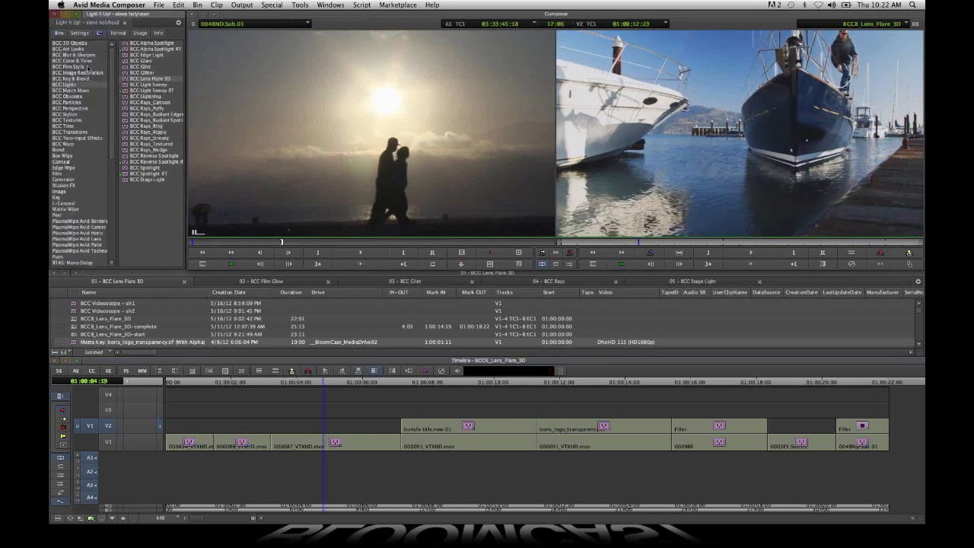
left_click(82, 61)
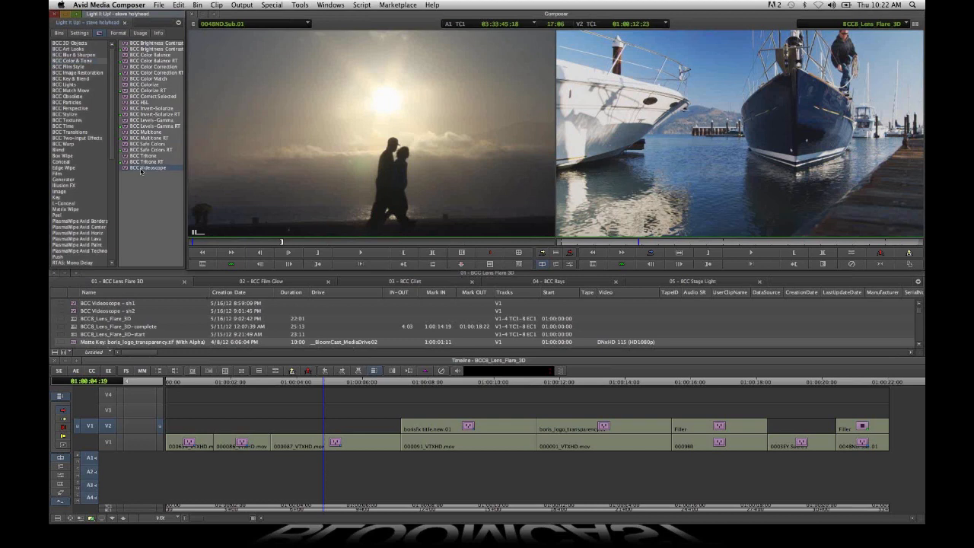
left_click_drag(141, 170, 313, 409)
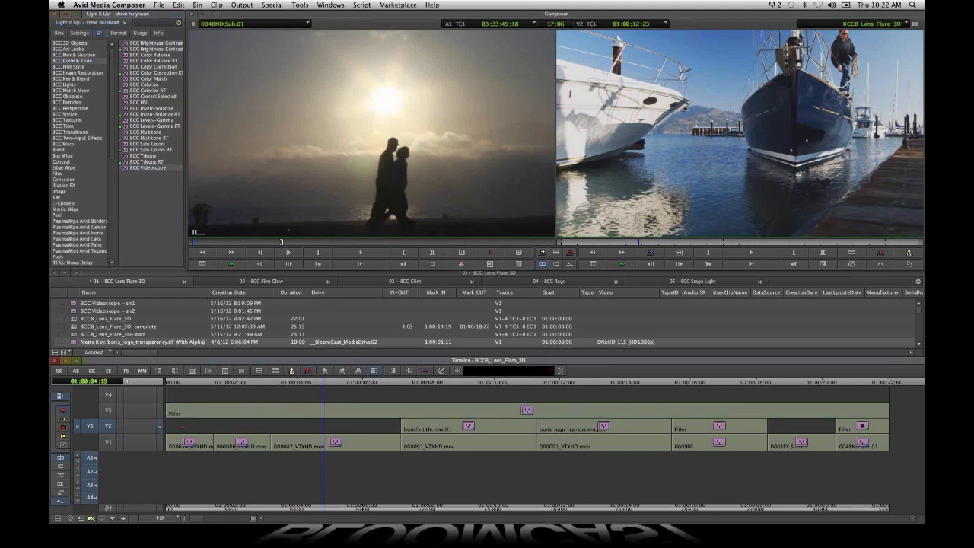
left_click(108, 410)
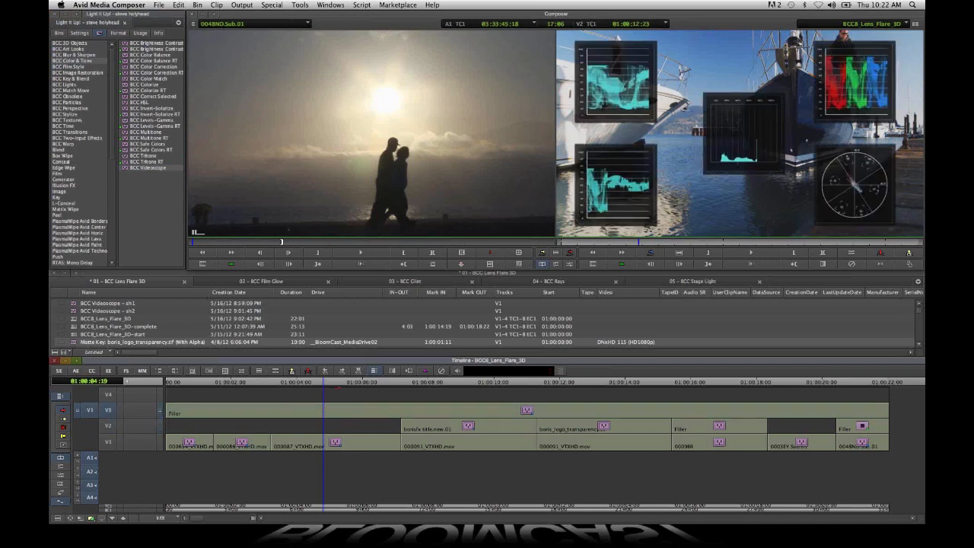
- Open the Videoscope effect for editing at the blue BORIS FX logo shot and set Color Space to HD 720/1080 - ITU.R BT.709
left_click(341, 382)
left_click_drag(346, 383, 631, 385)
left_click(109, 370)
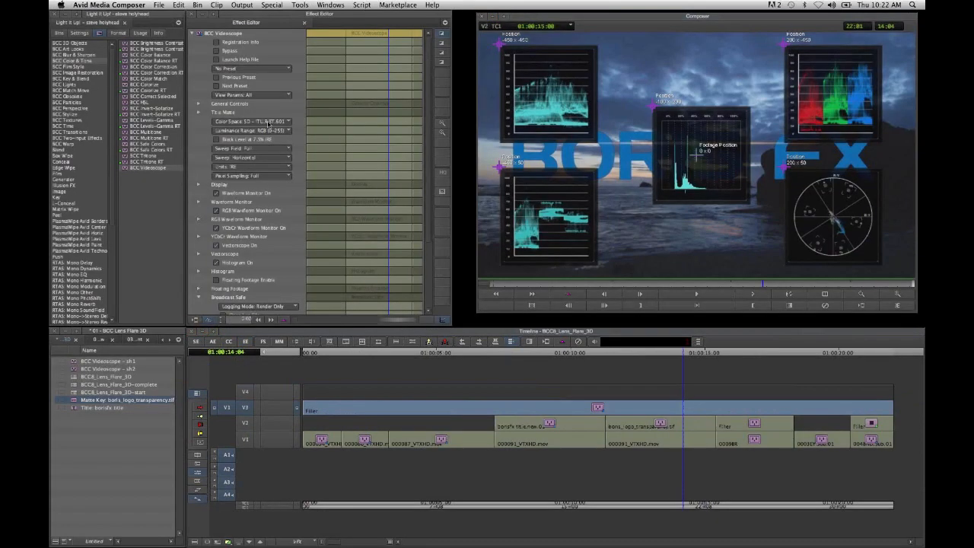
left_click(252, 121)
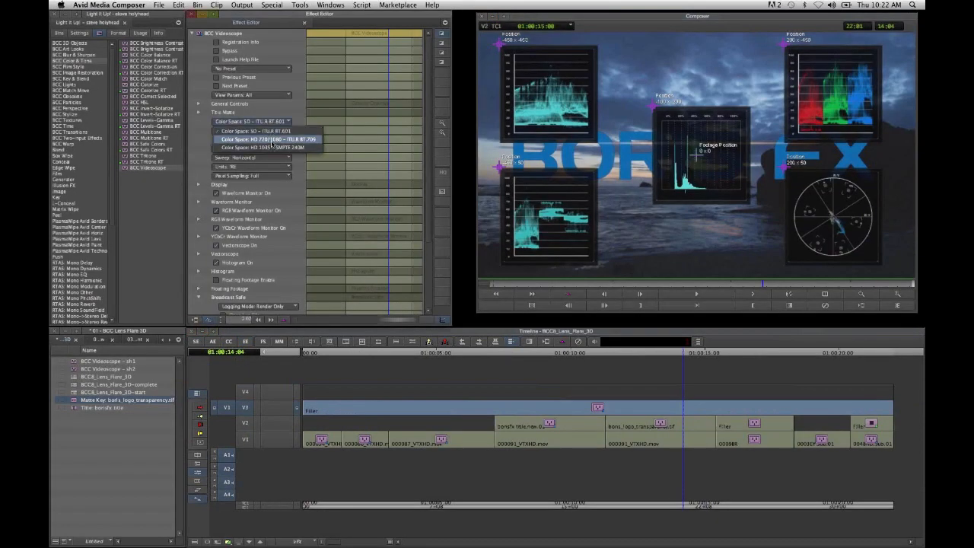
left_click(273, 142)
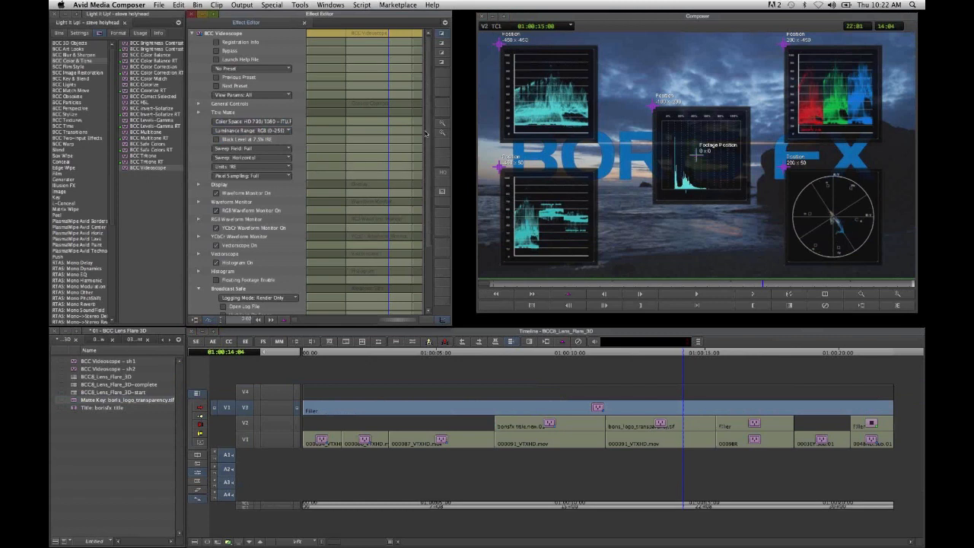
- Set Broadcast Safe Logging Mode to Render and Log, Luma Upper Threshold to 95, Luma Lower Threshold to 5 and Chroma Threshold to 95
left_click_drag(429, 140, 434, 181)
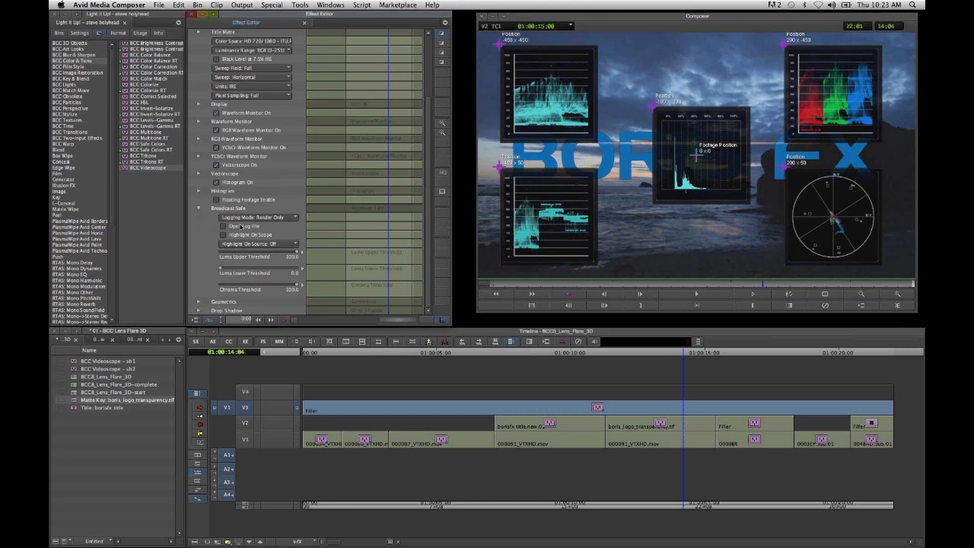
left_click(288, 217)
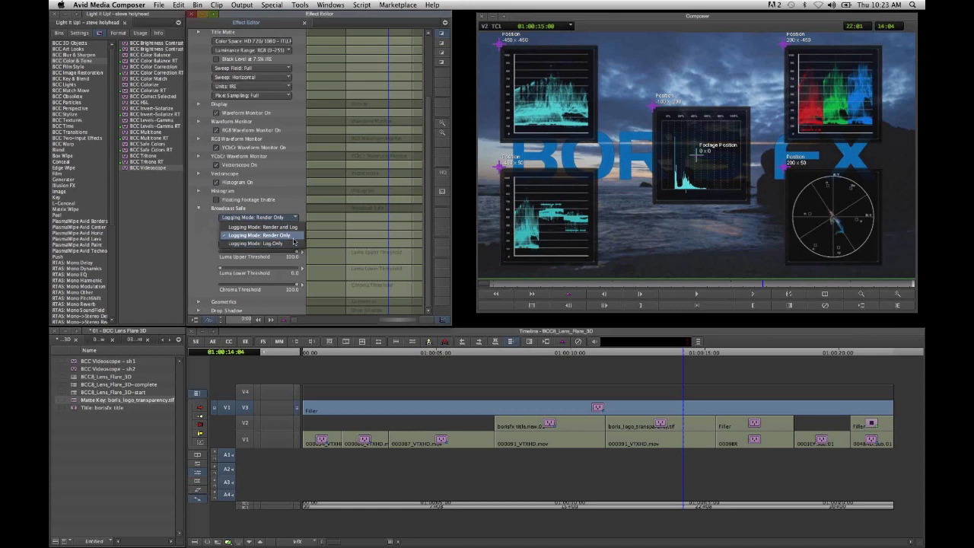
left_click(293, 239)
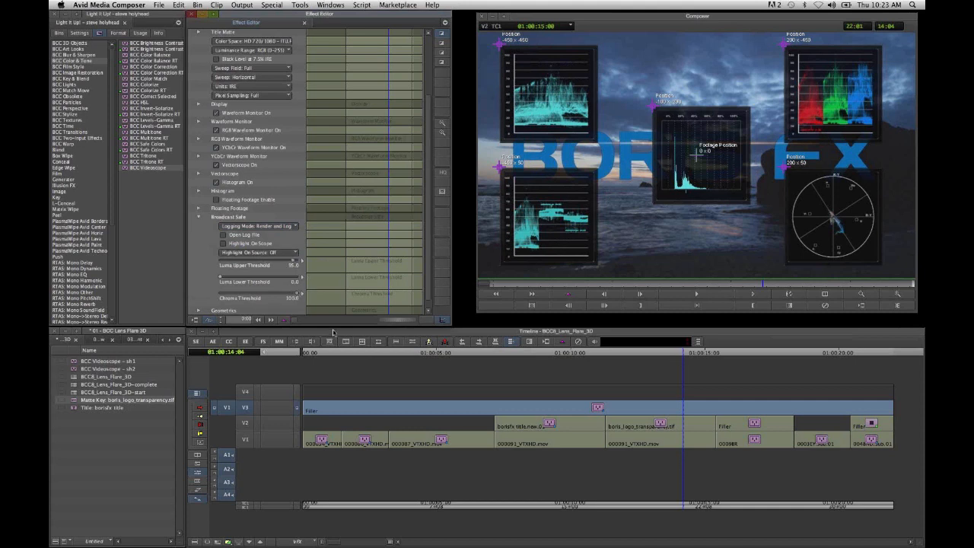
key("Return")
- Leave effect editing and check the scopes over the tree and palm-tree shots for broadcast-safe violations
left_click(735, 354)
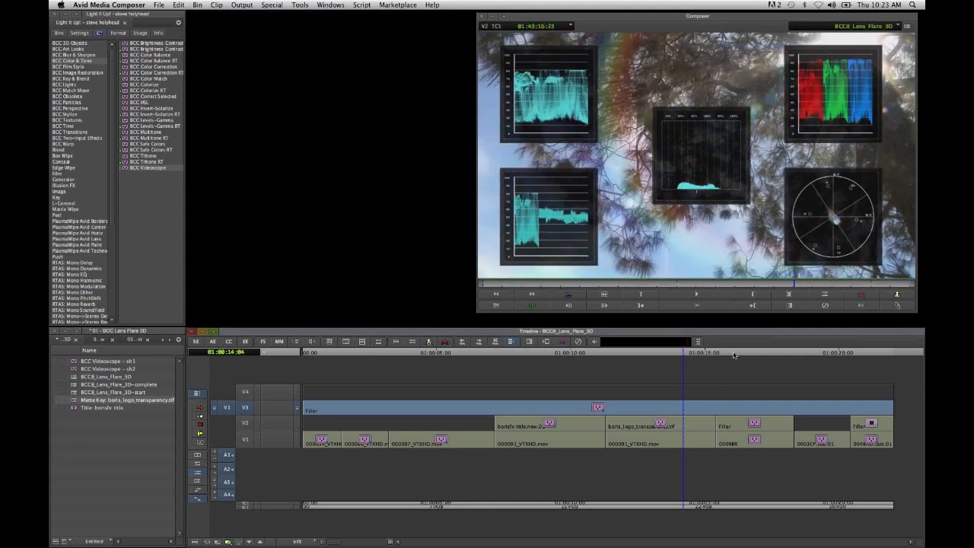
left_click(755, 354)
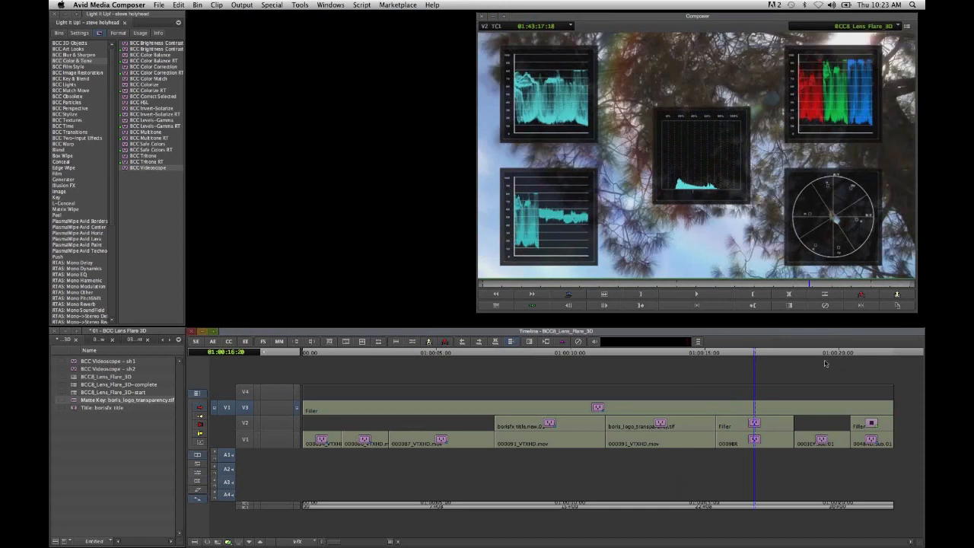
left_click(821, 354)
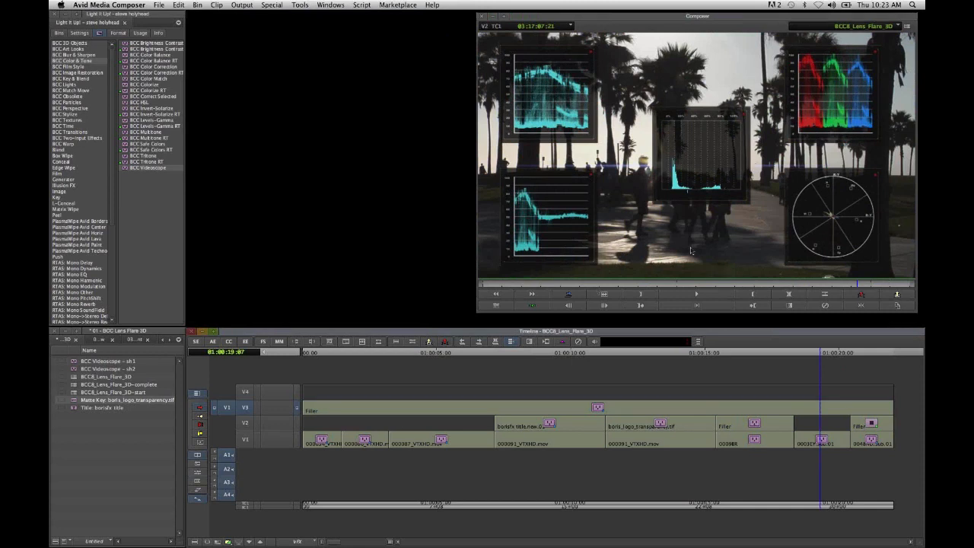
- Reopen the Videoscope effect at its Broadcast Safe settings and play through the palm-tree shot to log its violations
left_click(246, 343)
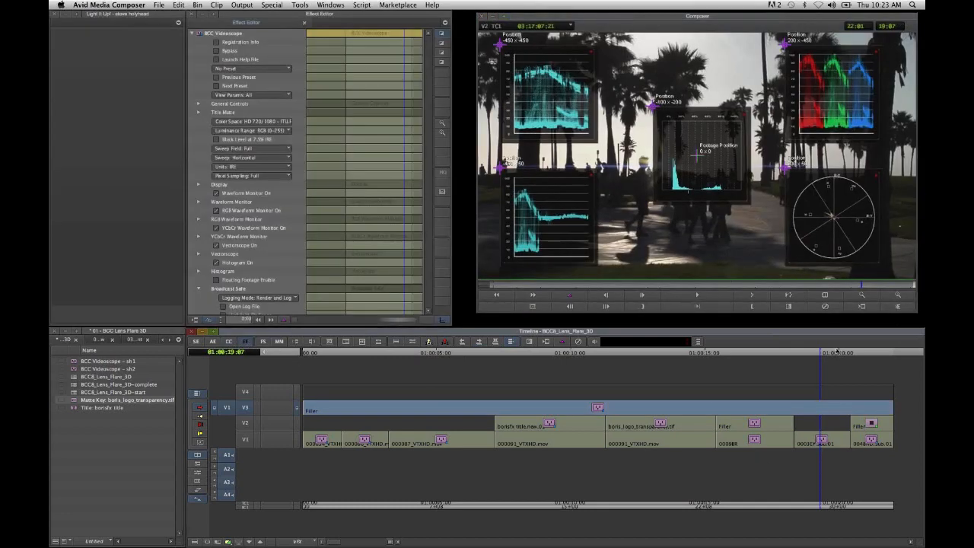
left_click_drag(429, 149, 429, 214)
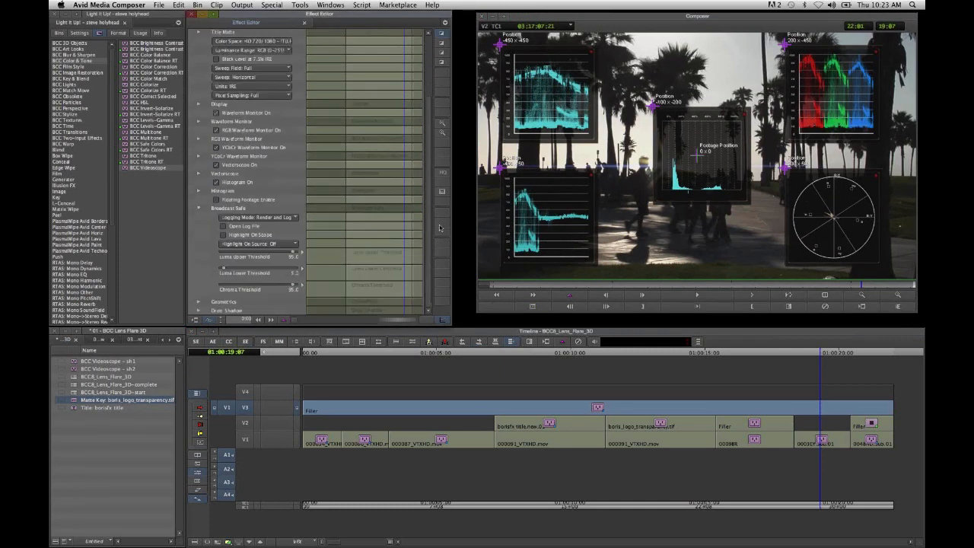
left_click(750, 296)
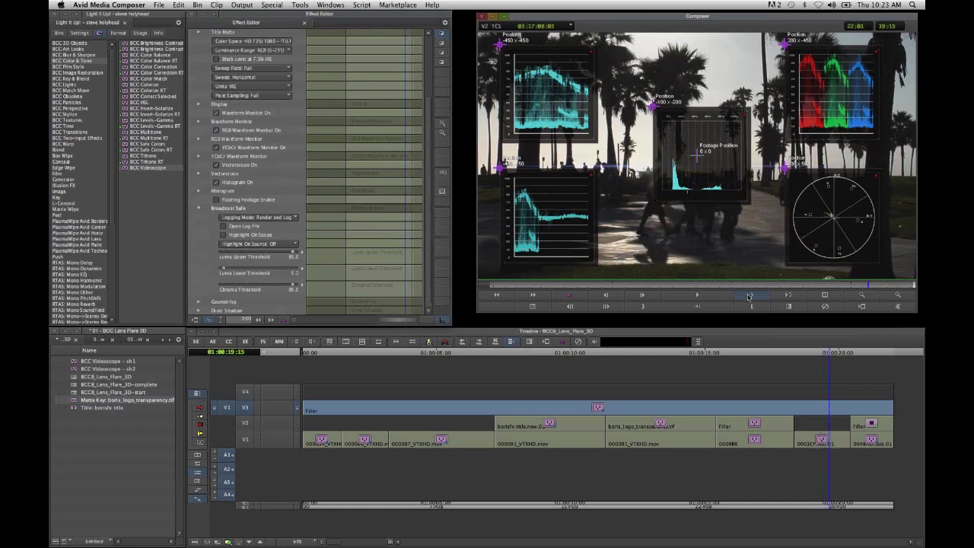
- Open the Videoscope log file, examine the logged times and frames, and close it
left_click(240, 226)
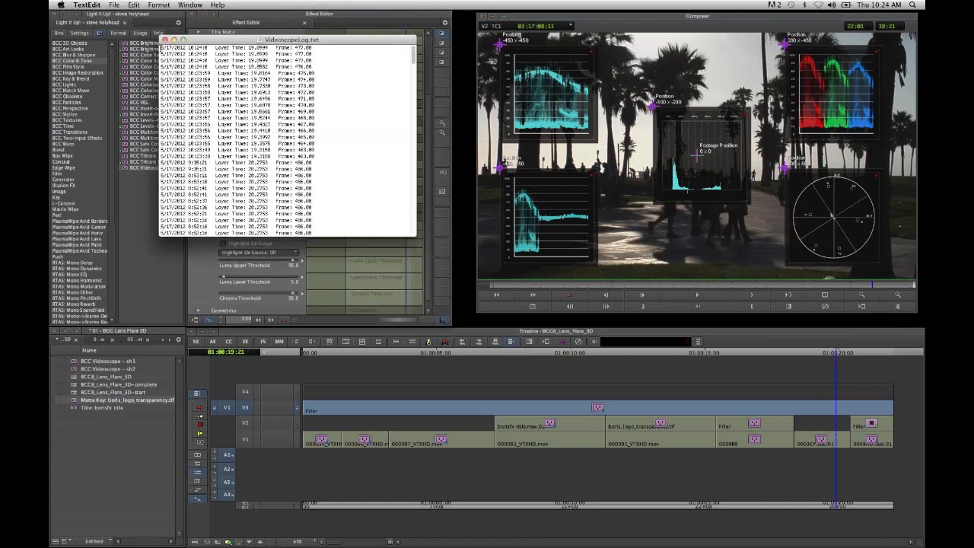
left_click_drag(305, 38, 330, 42)
left_click(164, 40)
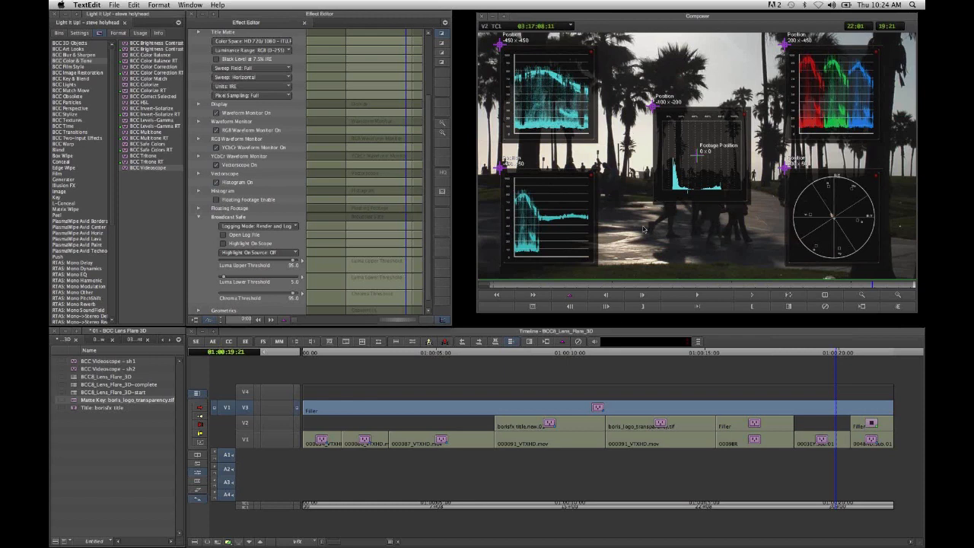
- Apply the saved effect template BCC Videoscope - sh1 from the bin to the V3 filler
left_click(73, 371)
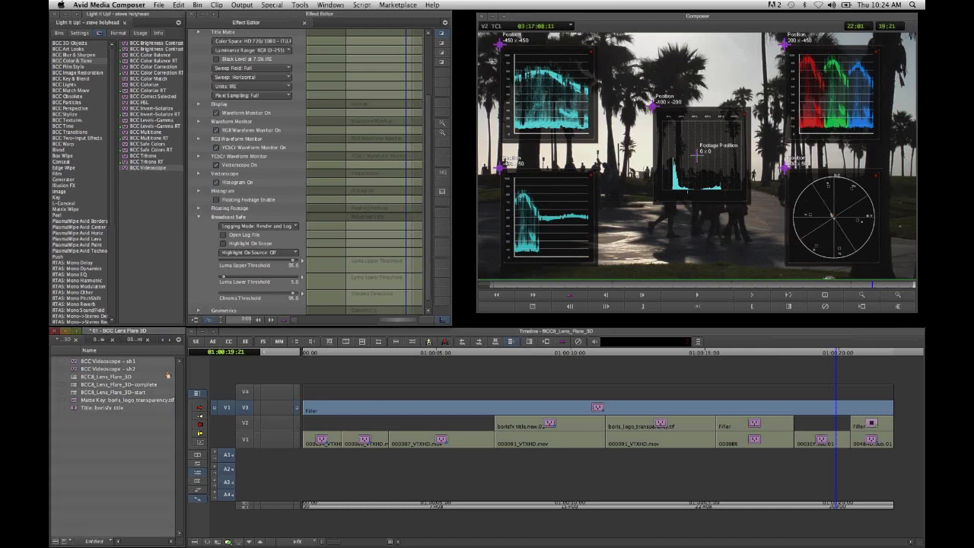
left_click(360, 412)
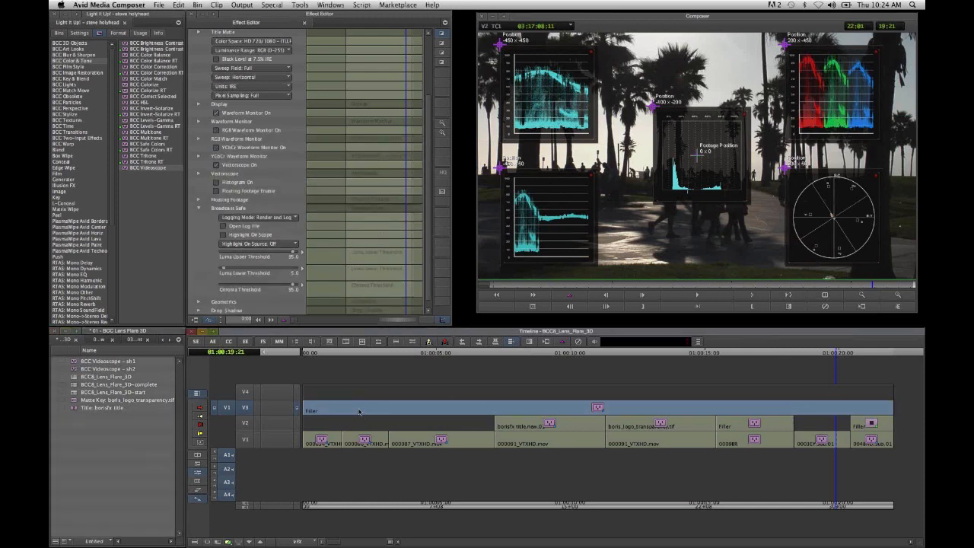
left_click_drag(74, 362, 340, 415)
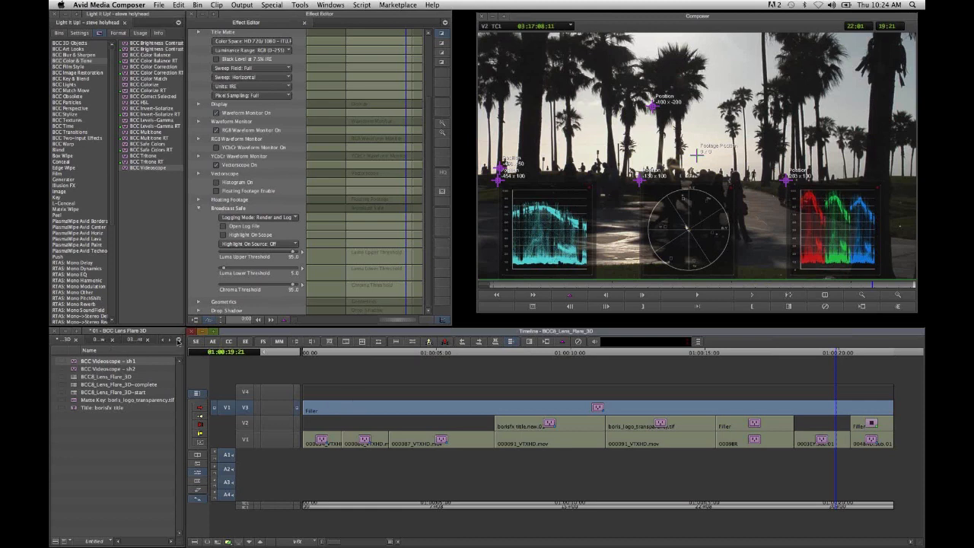
left_click(179, 341)
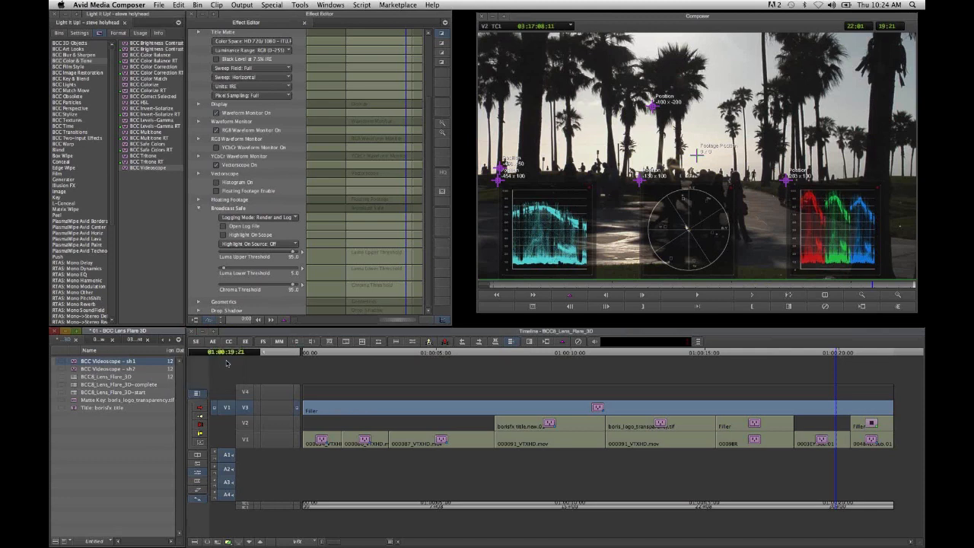
- Open the BCC8_Film_Glow sequence from the 02 - BCC Film Glow bin and go to the leaf shot on V1
left_click(226, 363)
left_click(73, 363)
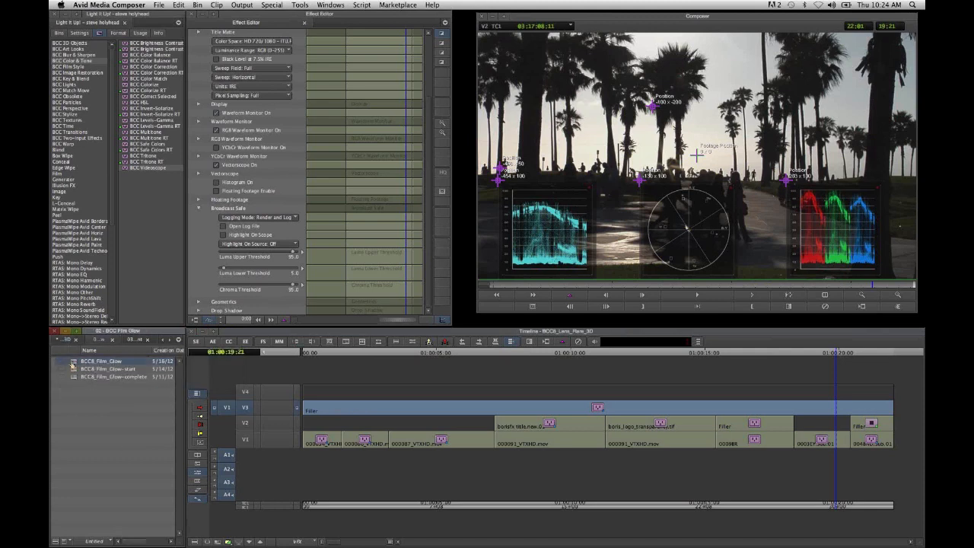
double_click(72, 364)
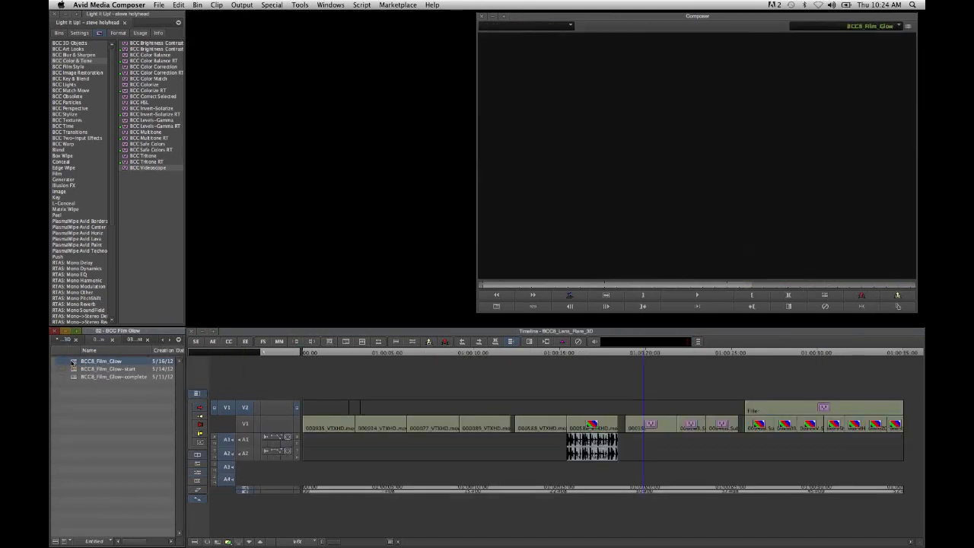
left_click(651, 493)
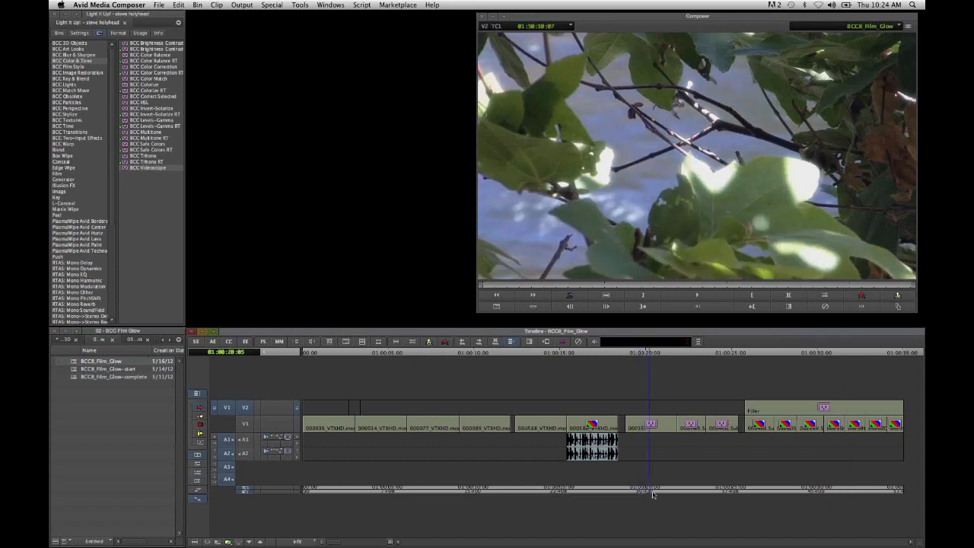
left_click_drag(653, 495, 657, 495)
- Switch to source/record editing and match-frame the leaf shot's original clip, with the source and record monitors ganged
left_click(196, 341)
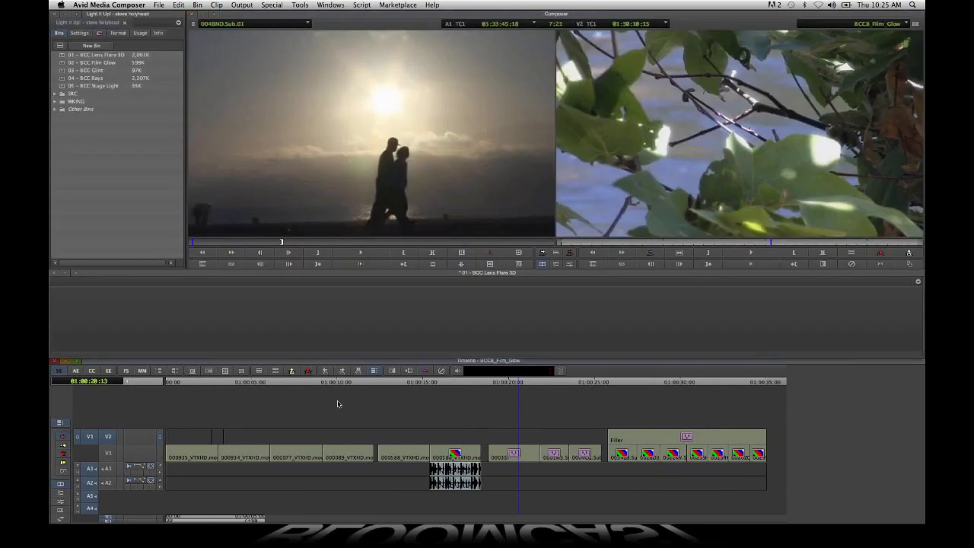
key("n")
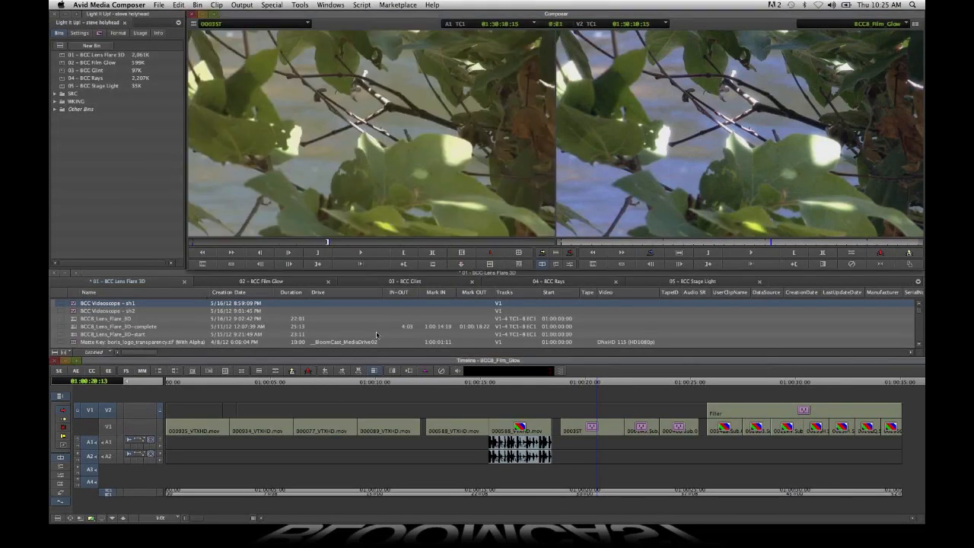
left_click(622, 264)
- Step and play both ways through the leaf shot to compare the original with the Film Glow version in sync
key("Right")
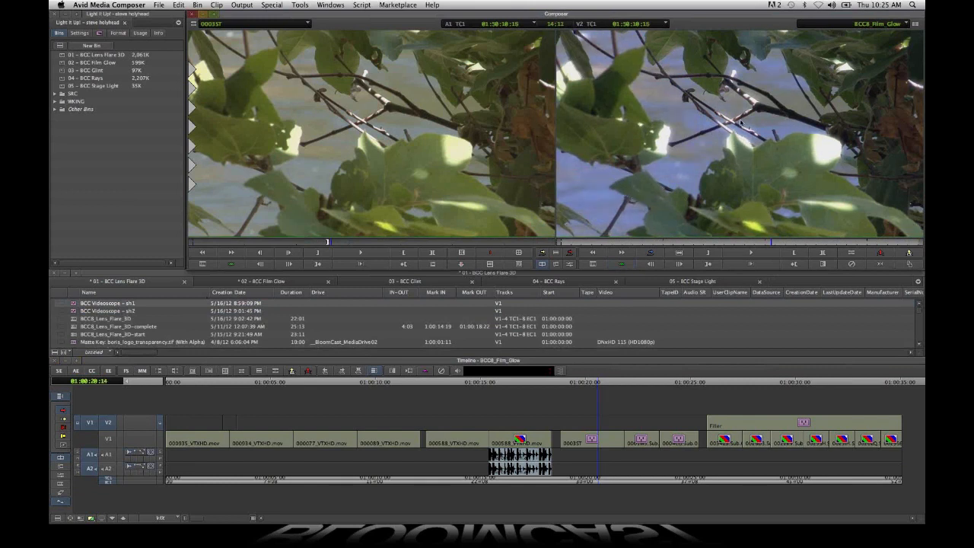
key("Right")
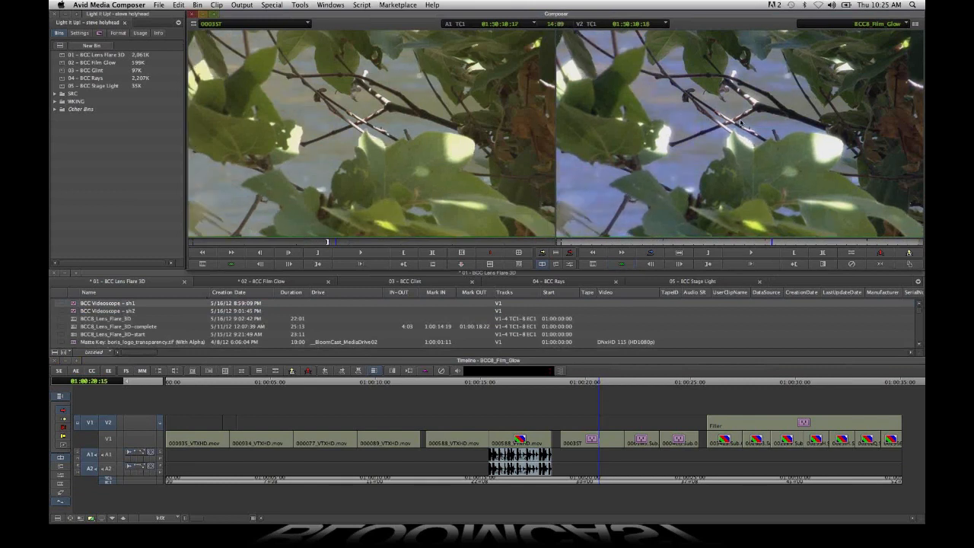
key("space")
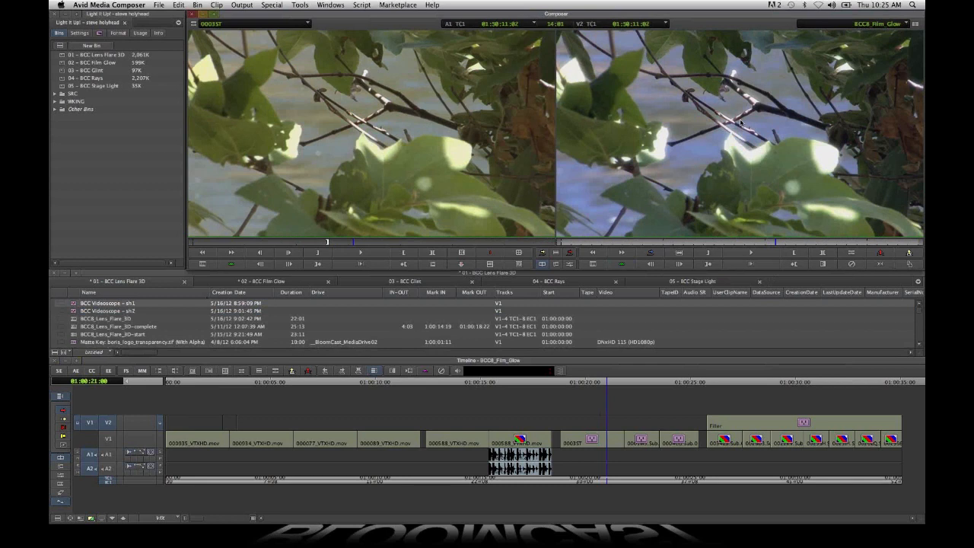
key("j")
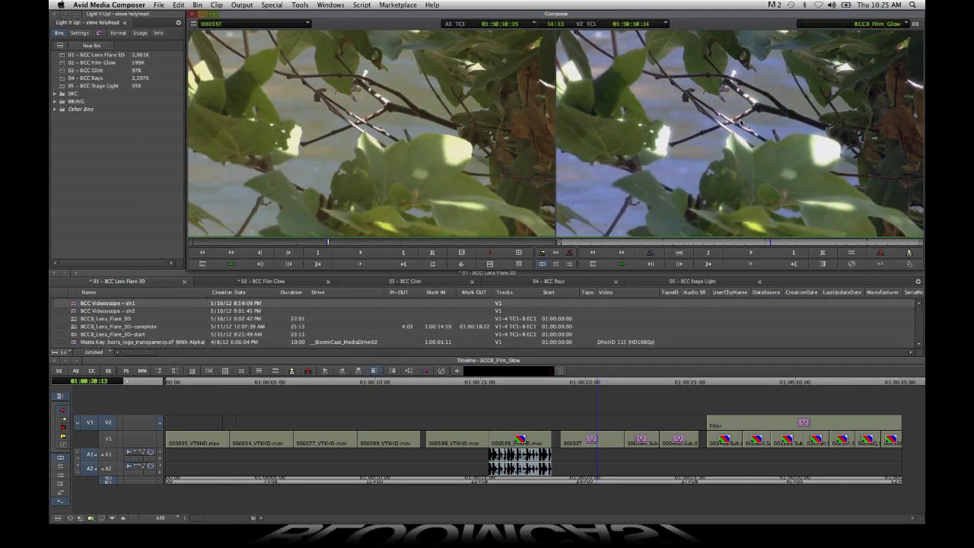
key("l")
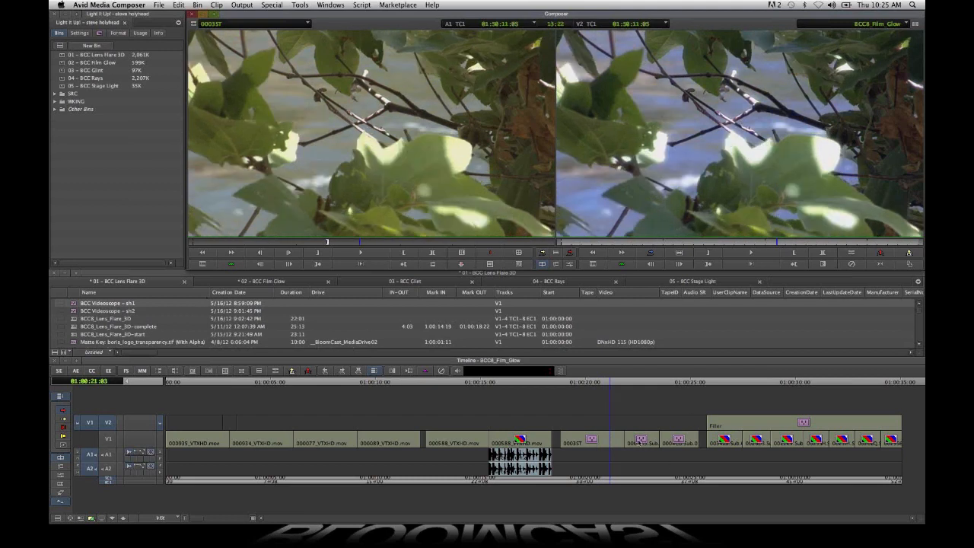
- Go to the purple flower shot and match-frame its original from track V1 into the source monitor
left_click(640, 442)
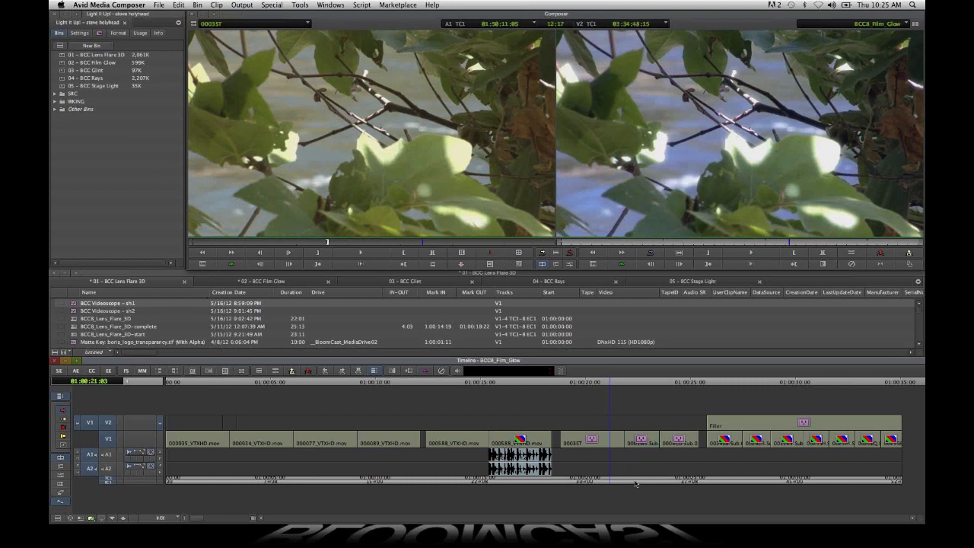
left_click(636, 483)
right_click(107, 439)
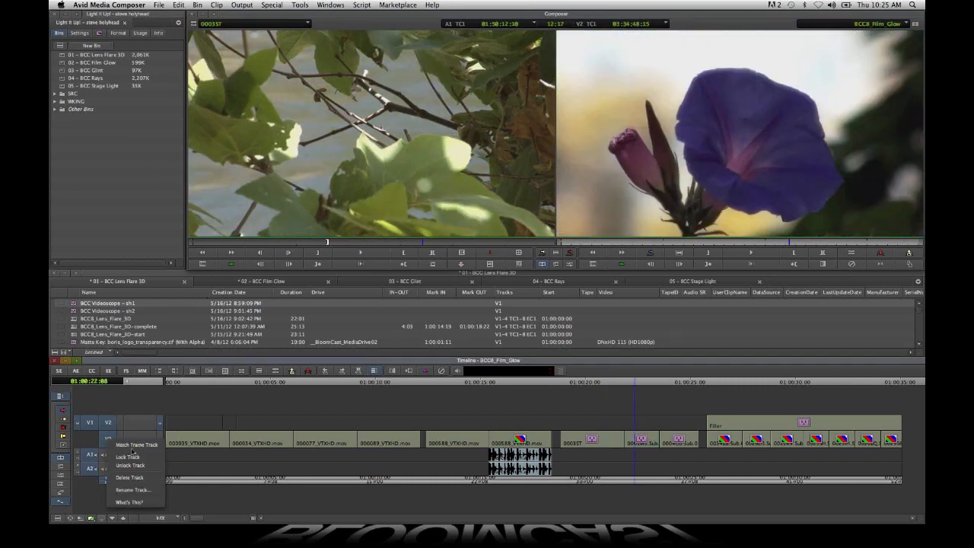
left_click(135, 445)
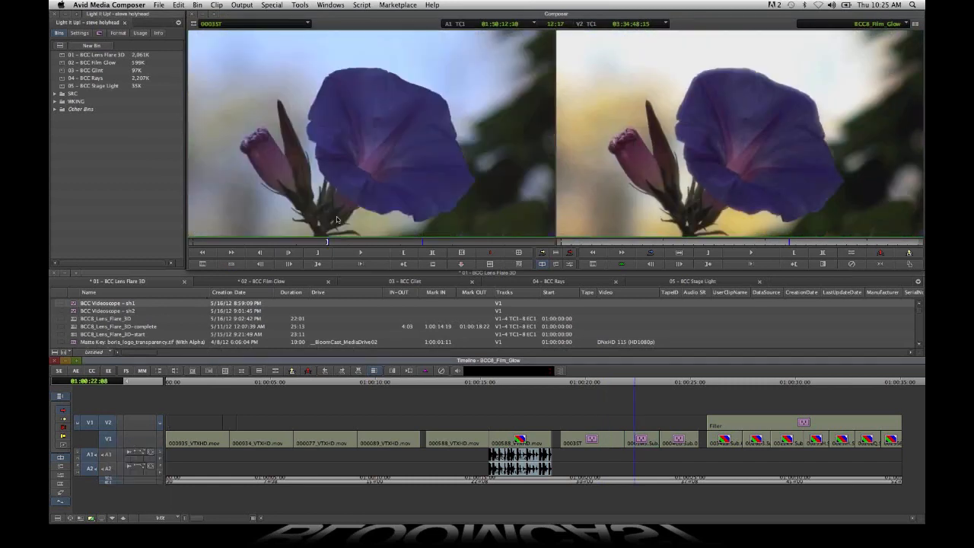
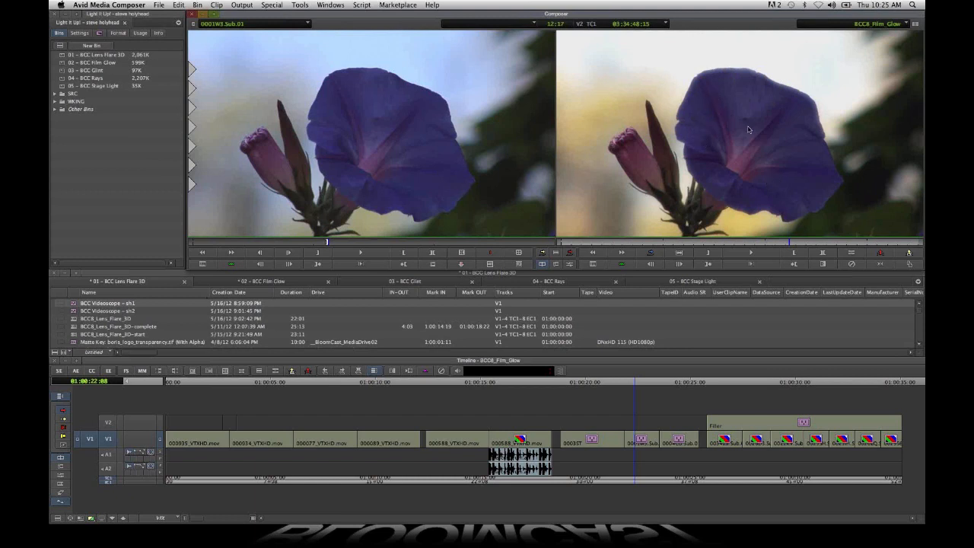
- Scrub through the graffiti shots beneath the V2 filler effect near the end of the sequence to review their glow look
left_click(395, 135)
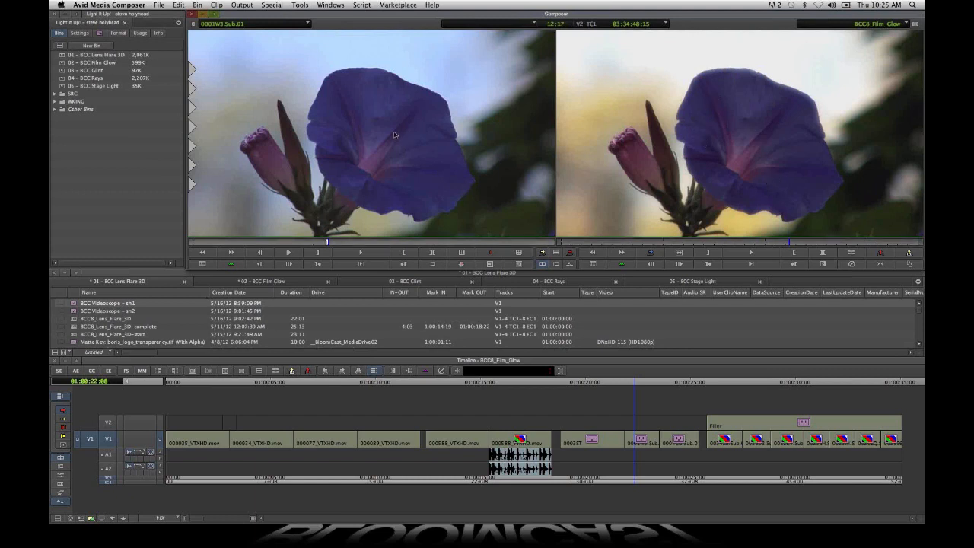
left_click(733, 126)
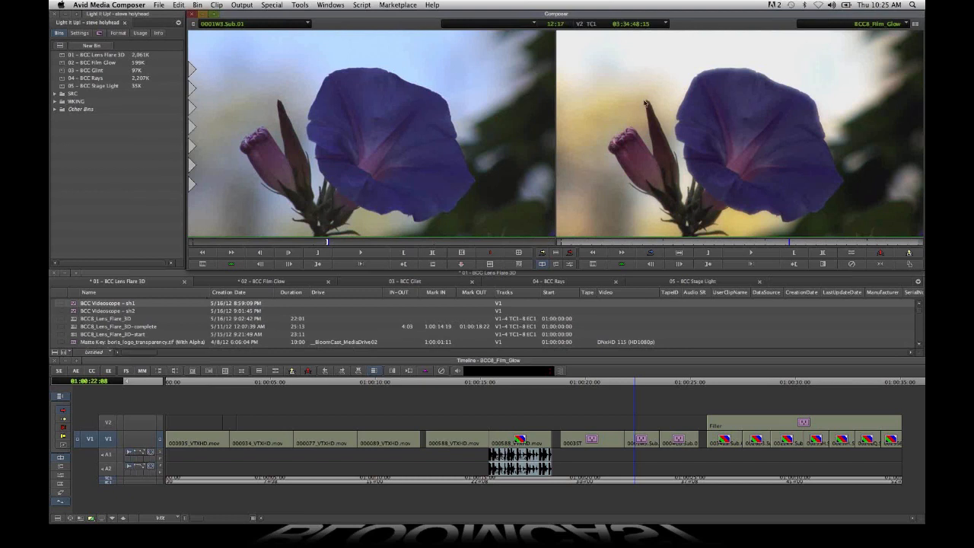
left_click(728, 485)
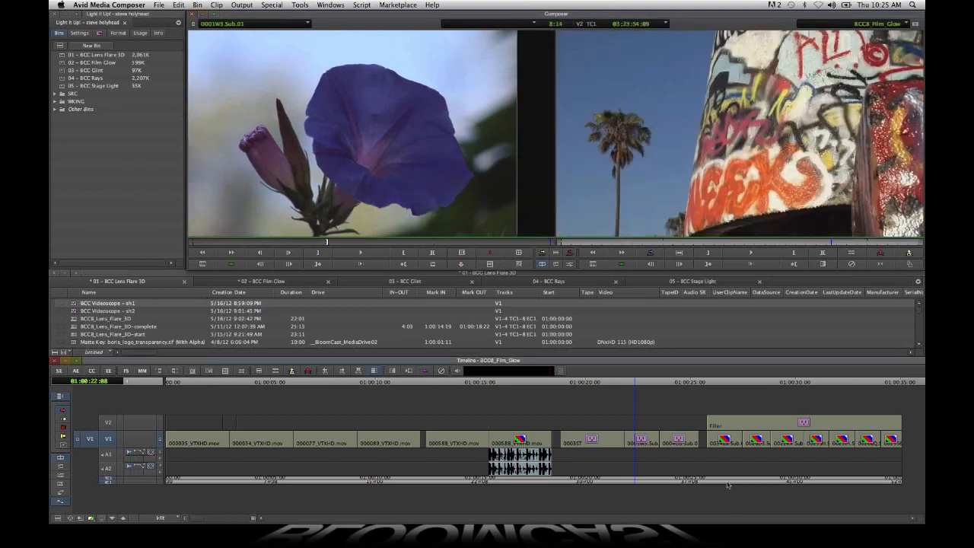
left_click(766, 488)
left_click(791, 485)
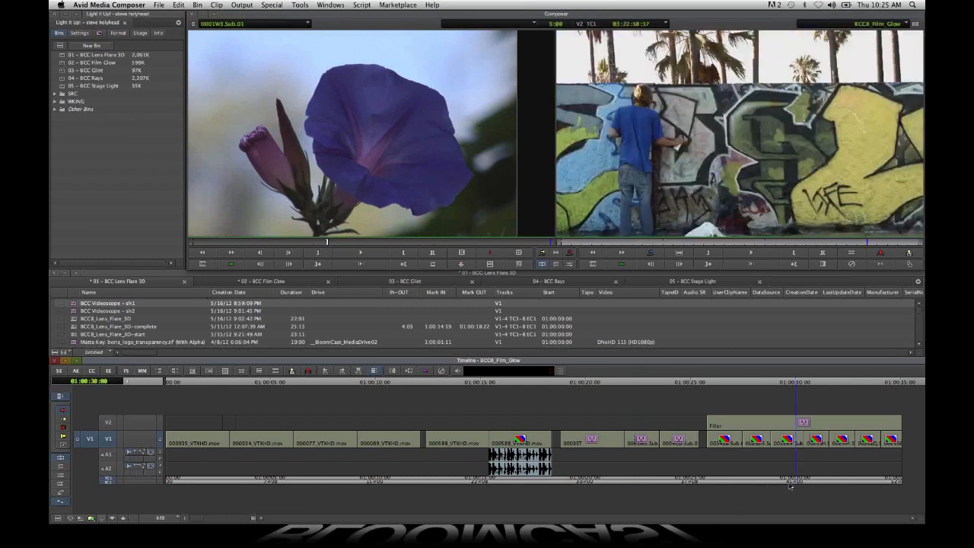
left_click(783, 484)
left_click(850, 487)
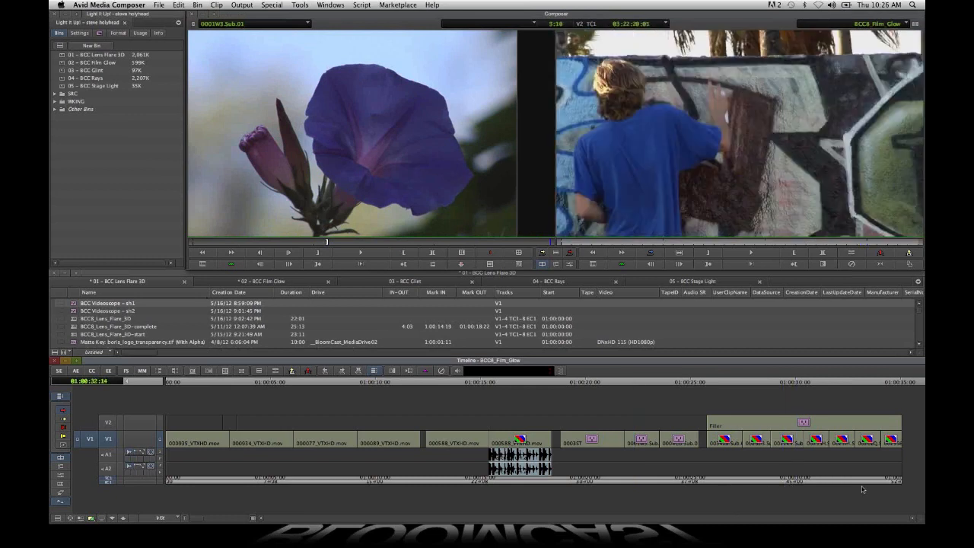
left_click(792, 479)
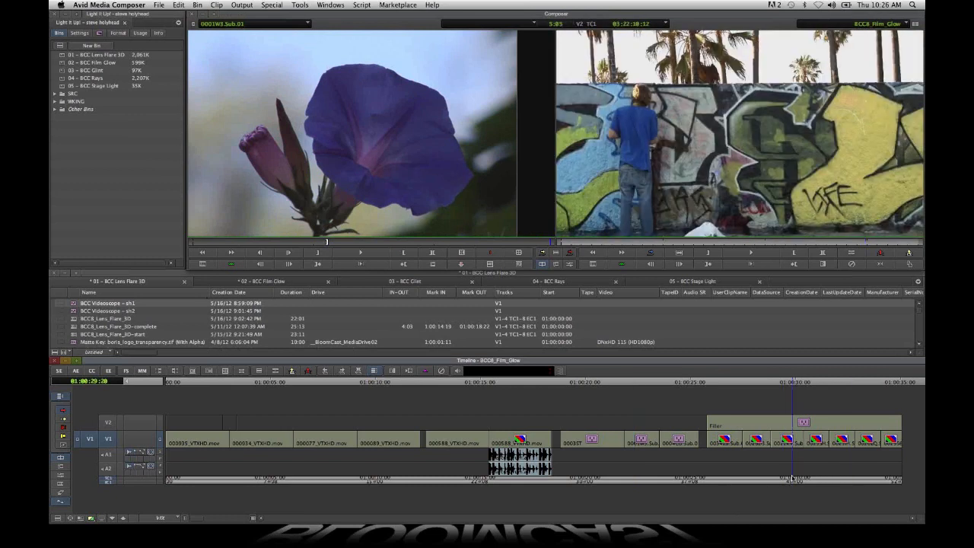
left_click(791, 478)
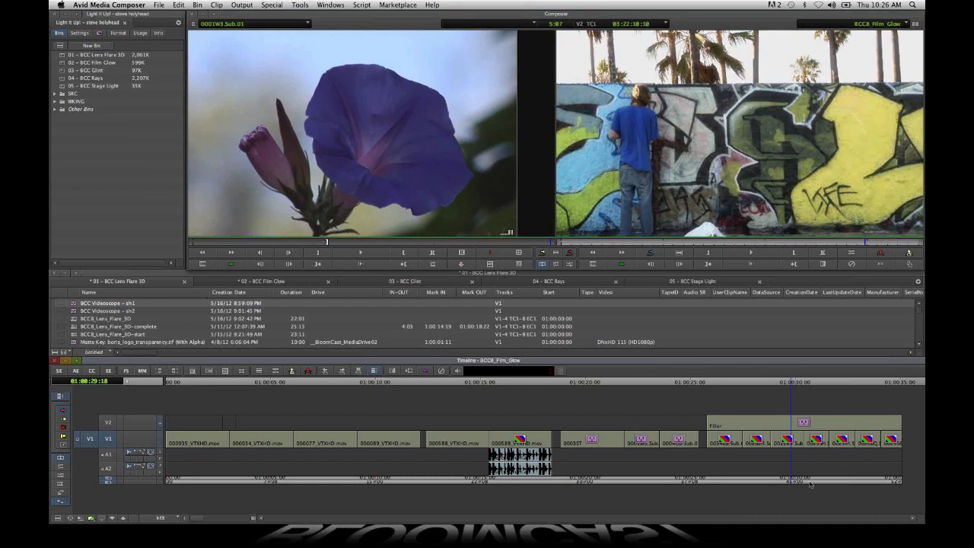
left_click(782, 481)
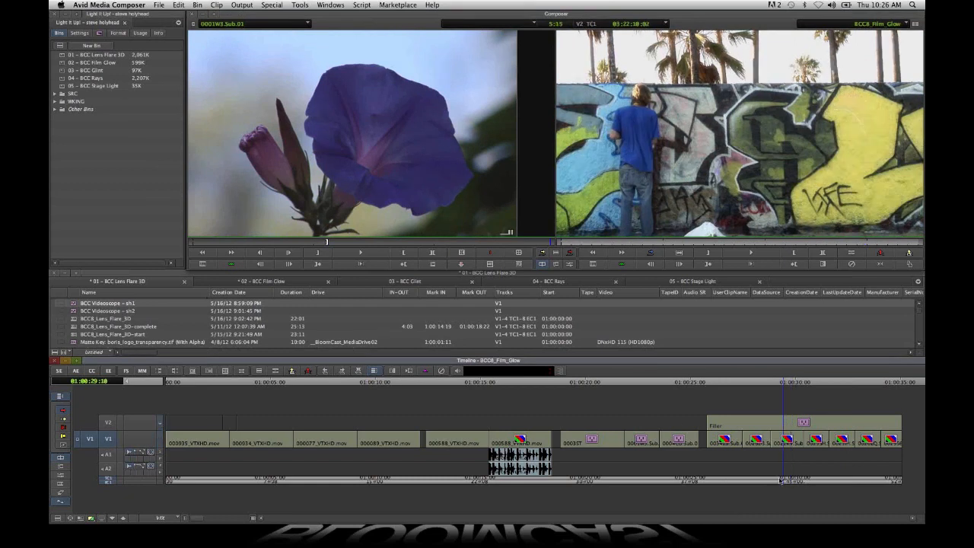
left_click(767, 481)
left_click(730, 481)
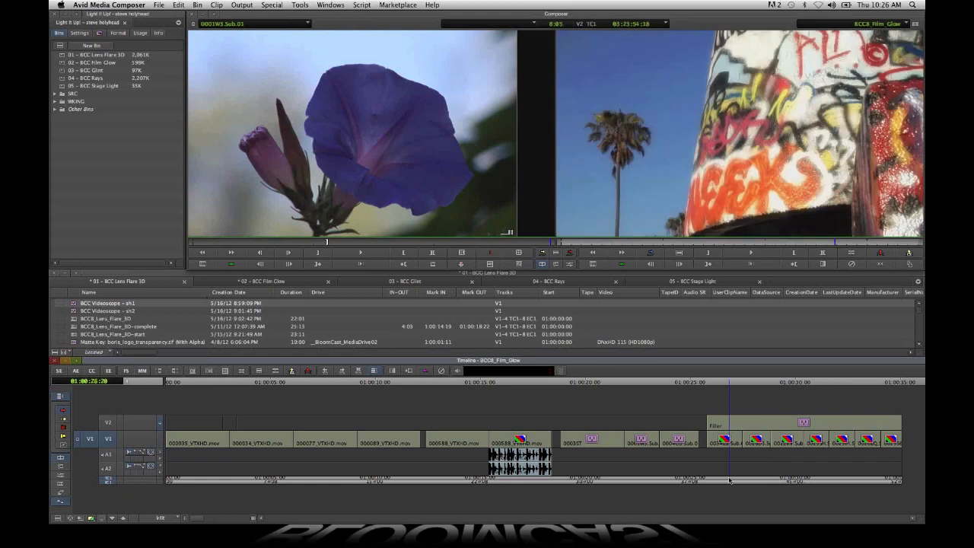
mouse_move(730, 481)
left_mouse_down()
mouse_move(874, 501)
mouse_move(730, 466)
left_mouse_up()
- Apply BCC Film Glow to the short V2 filler segment spanning the cut between the first two motorcycle clips
left_click(231, 484)
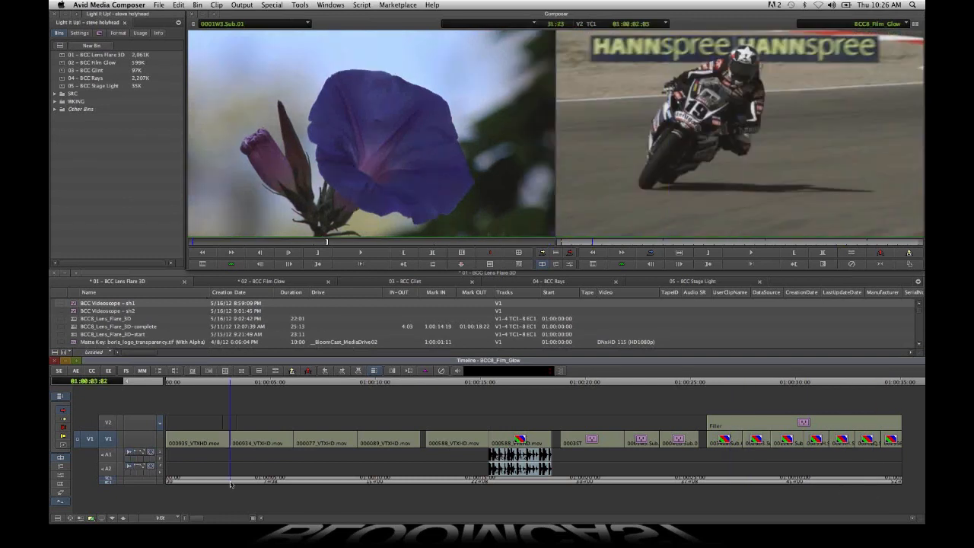
left_click_drag(196, 521, 224, 531)
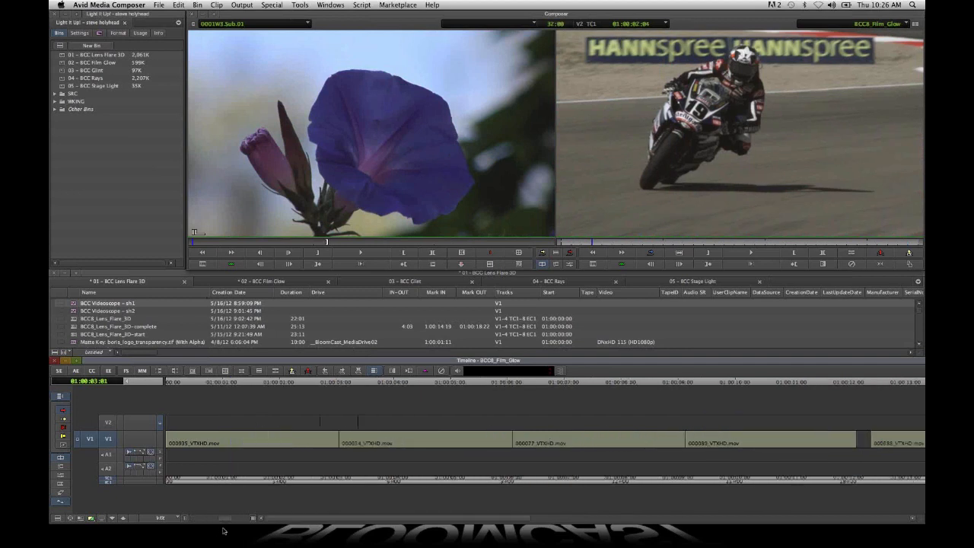
left_click(333, 481)
mouse_move(333, 481)
left_mouse_down()
mouse_move(402, 478)
mouse_move(335, 479)
left_mouse_up()
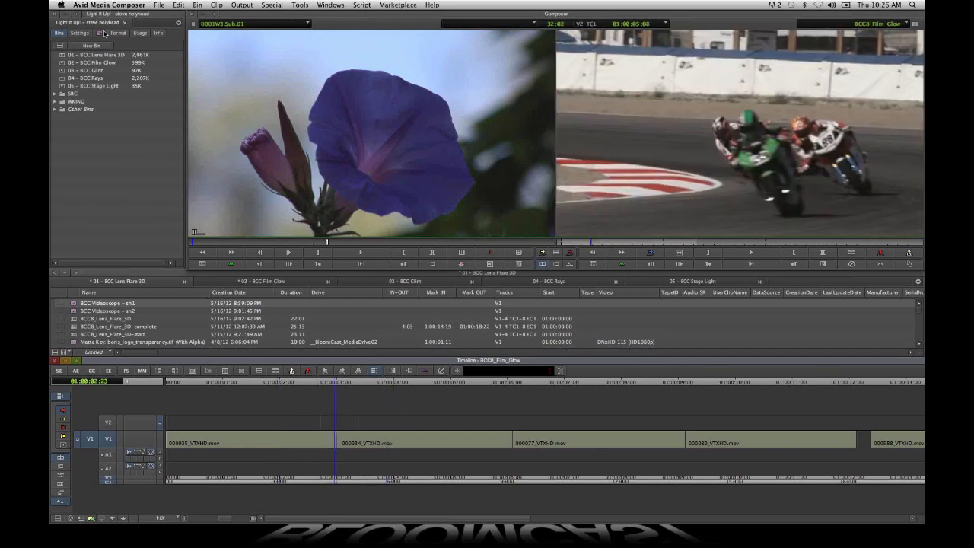
left_click(100, 33)
left_click_drag(309, 299, 339, 422)
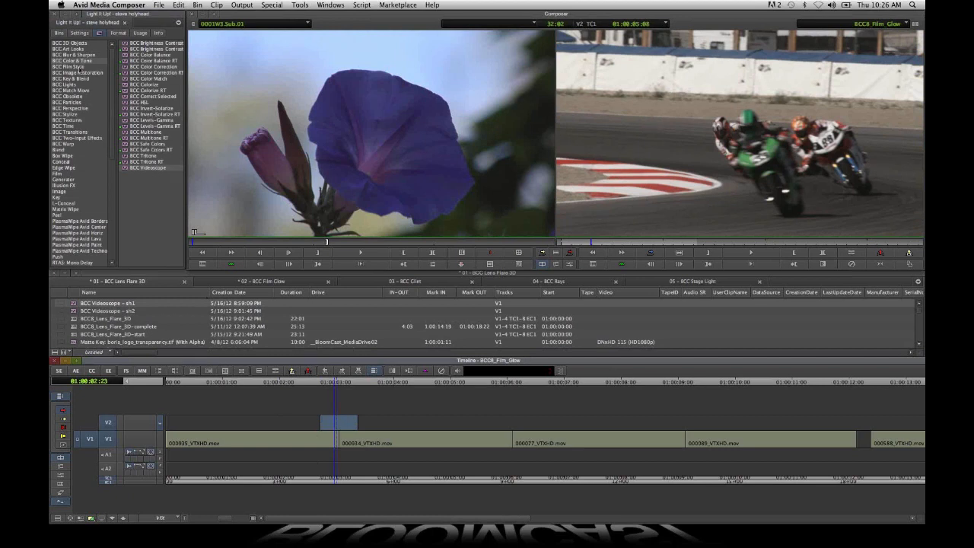
left_click(79, 67)
left_click_drag(146, 54, 347, 423)
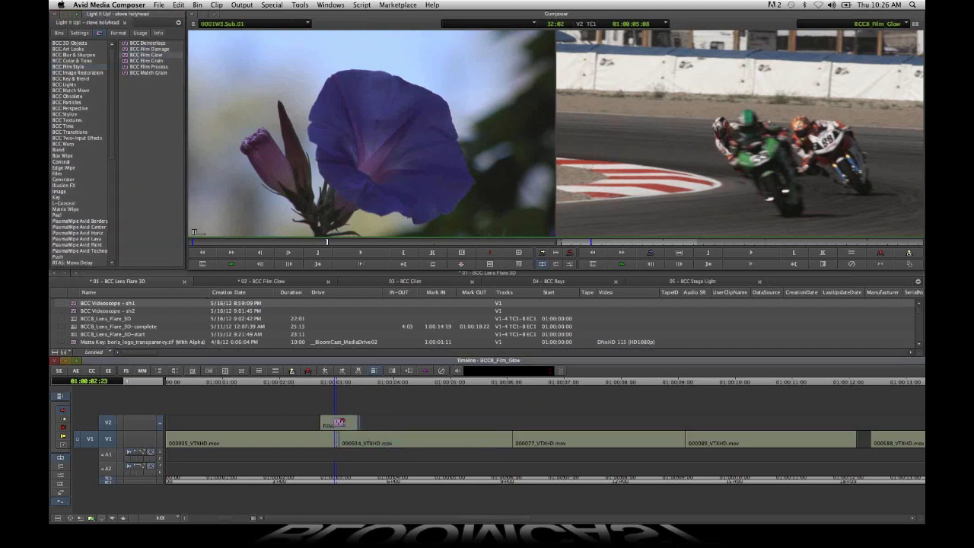
- Edit the V2 Film Glow effect, adding a mid-segment Glow Intensity keyframe and raising it to about 270
left_click(107, 439)
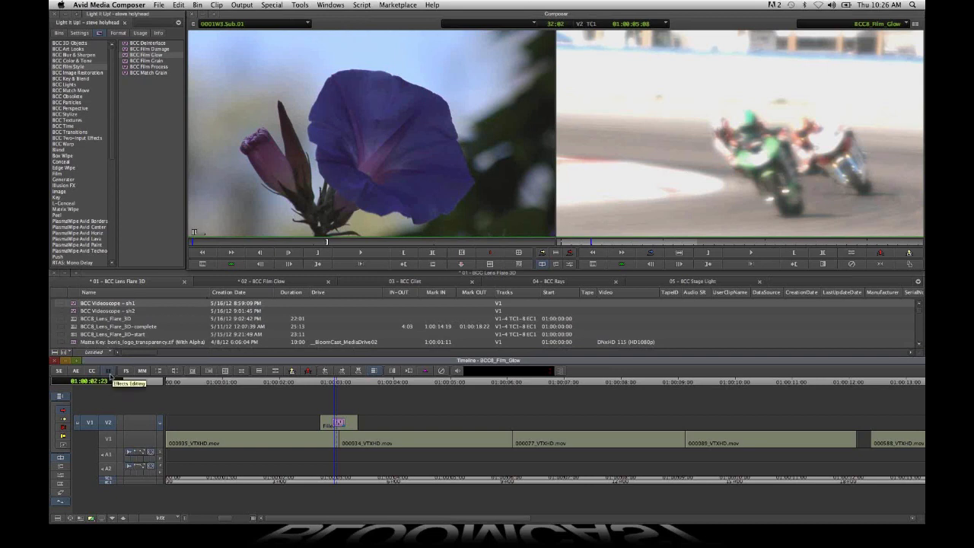
left_click(110, 376)
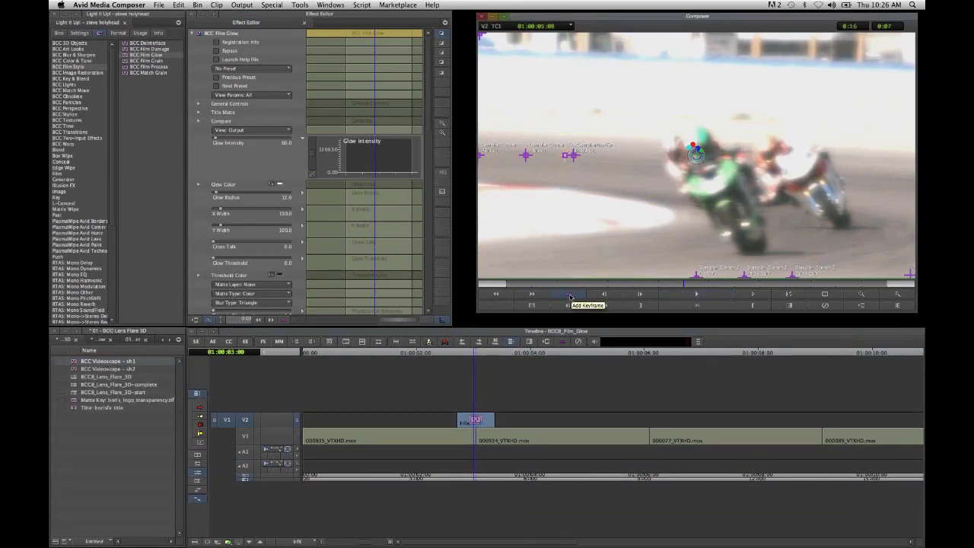
right_click(379, 156)
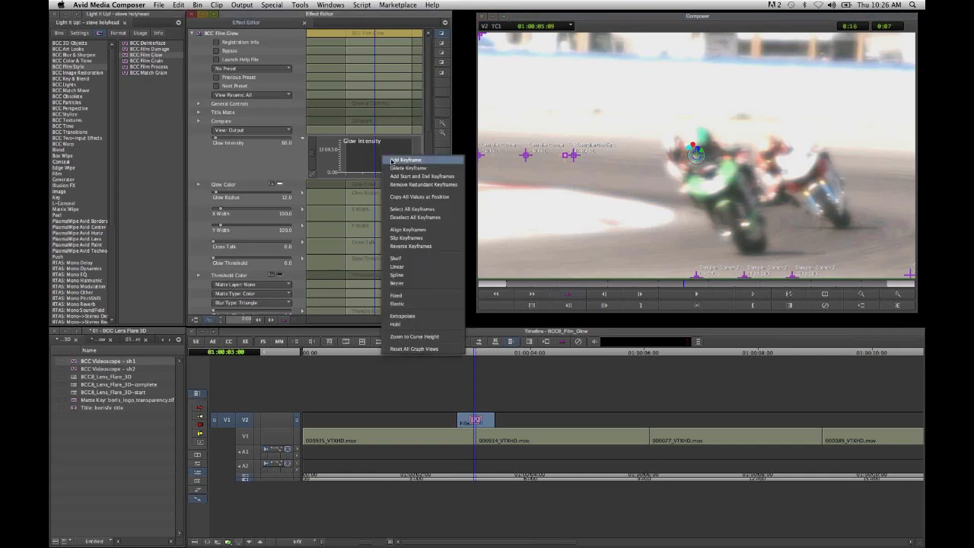
left_click(390, 159)
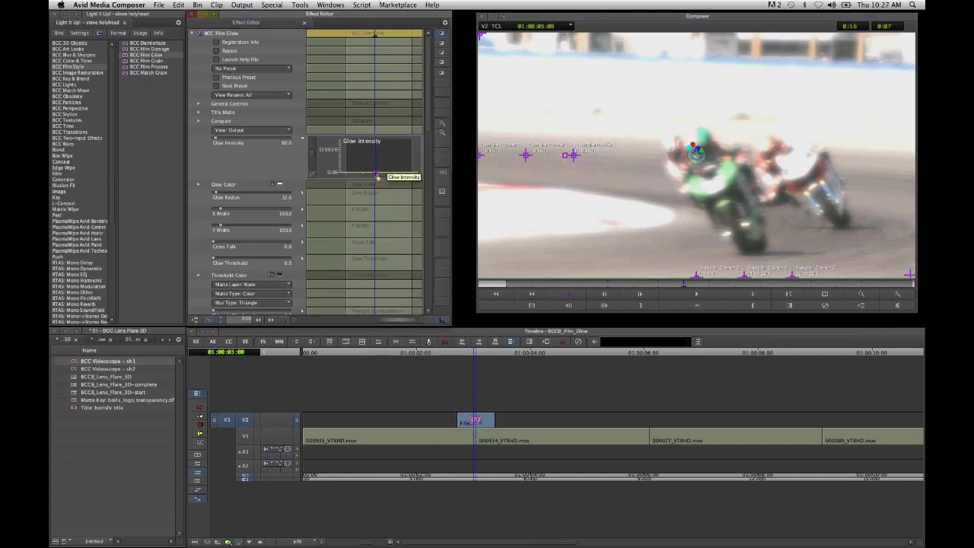
left_click_drag(376, 174, 377, 172)
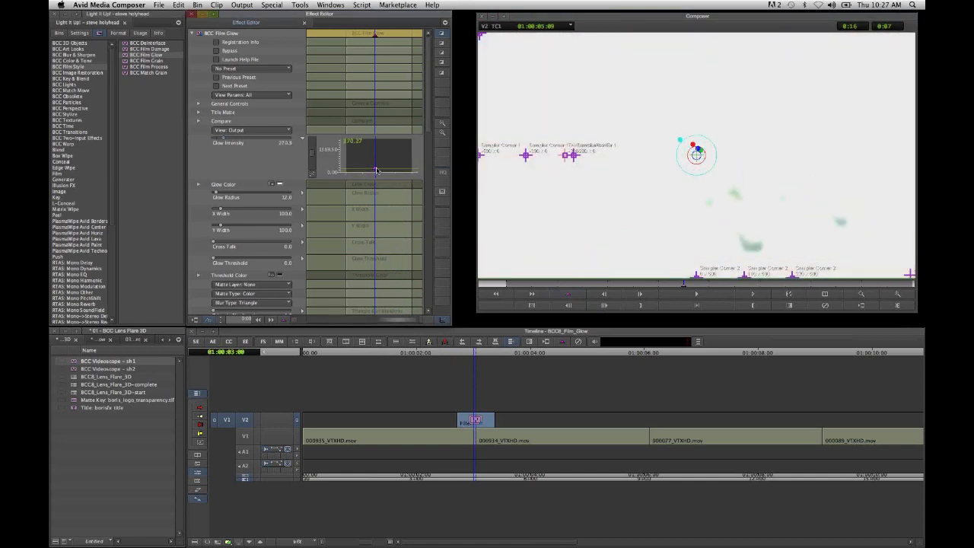
- Add start and end keyframes to the Glow Intensity graph and lower them to 0
right_click(379, 152)
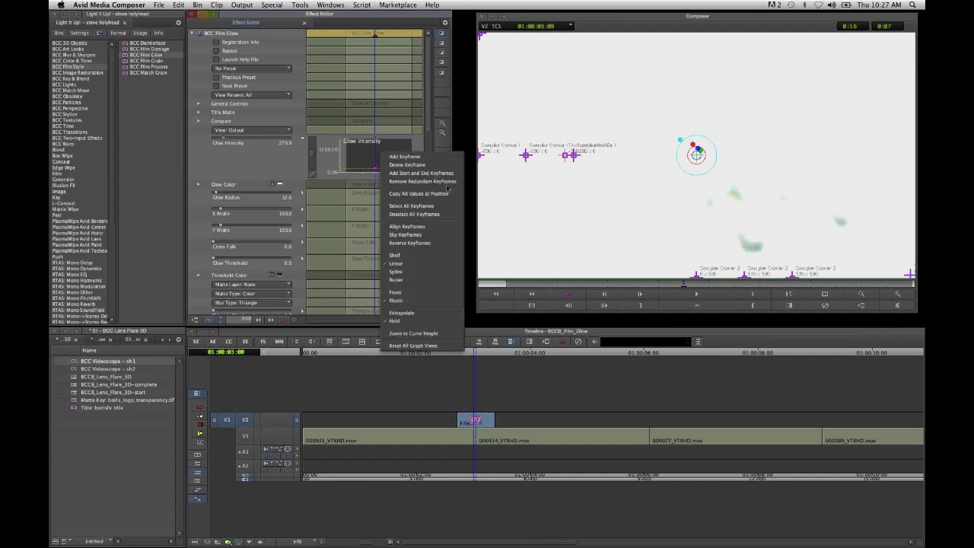
left_click(445, 174)
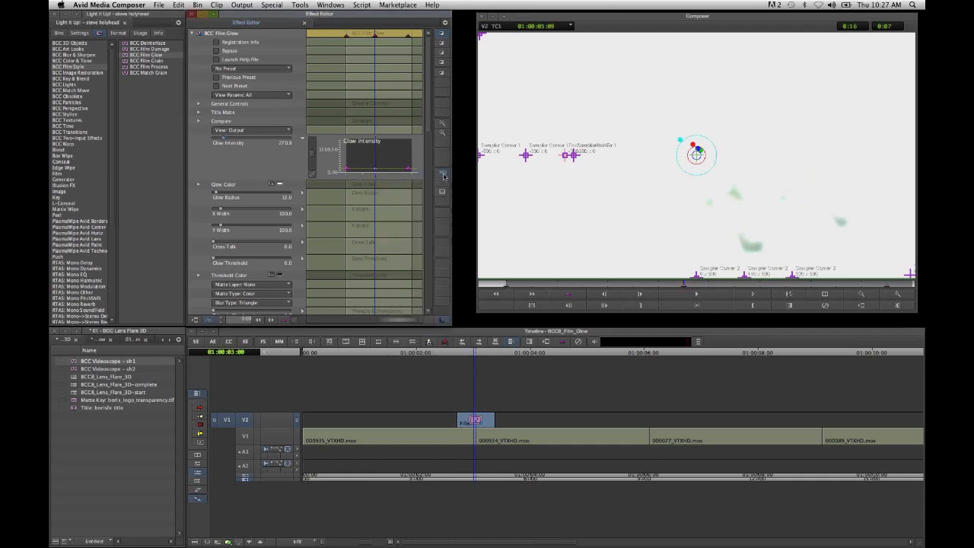
left_click(347, 170)
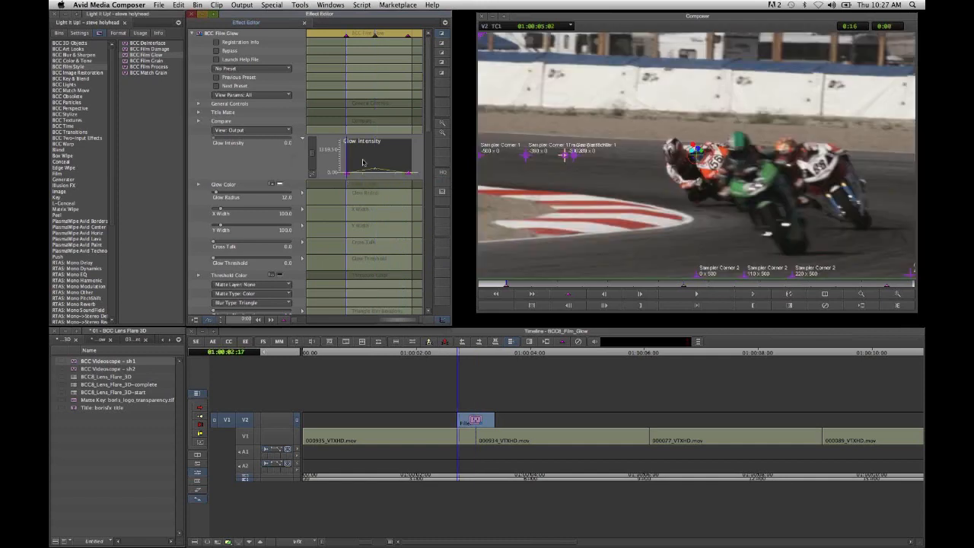
- Fit the Glow Intensity curve to its graph, set its interpolation to Spline, and play the glow transition from its start
left_click(312, 175)
right_click(350, 173)
left_click(390, 295)
left_click(506, 287)
left_click(755, 295)
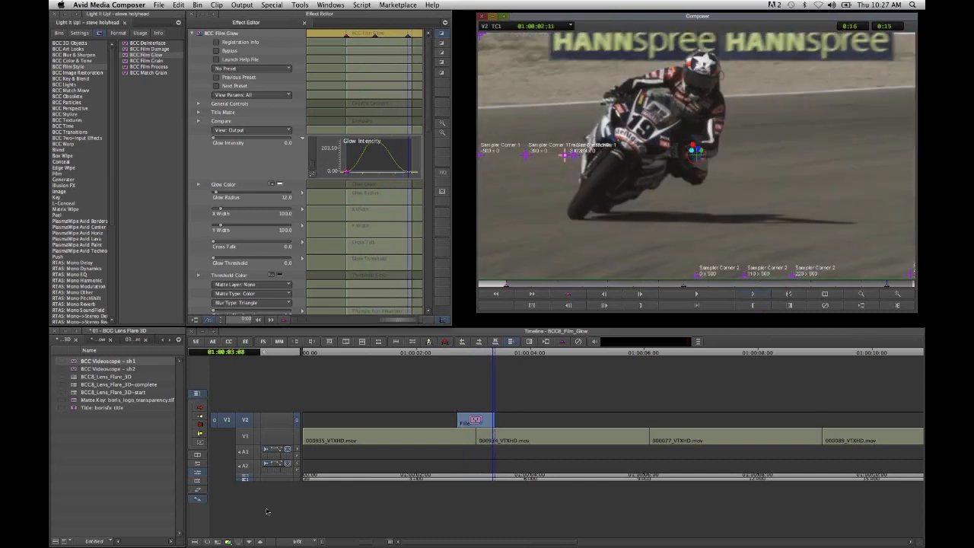
- Find the sunset beach shot with the birds on V1 and apply BCC Film Glow to it
left_click(366, 544)
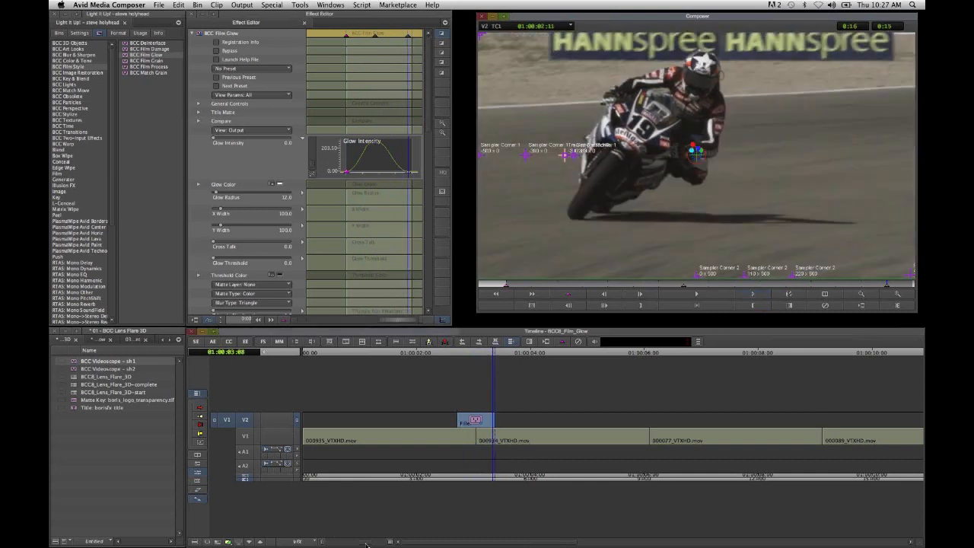
left_click_drag(366, 543, 333, 543)
left_click(419, 476)
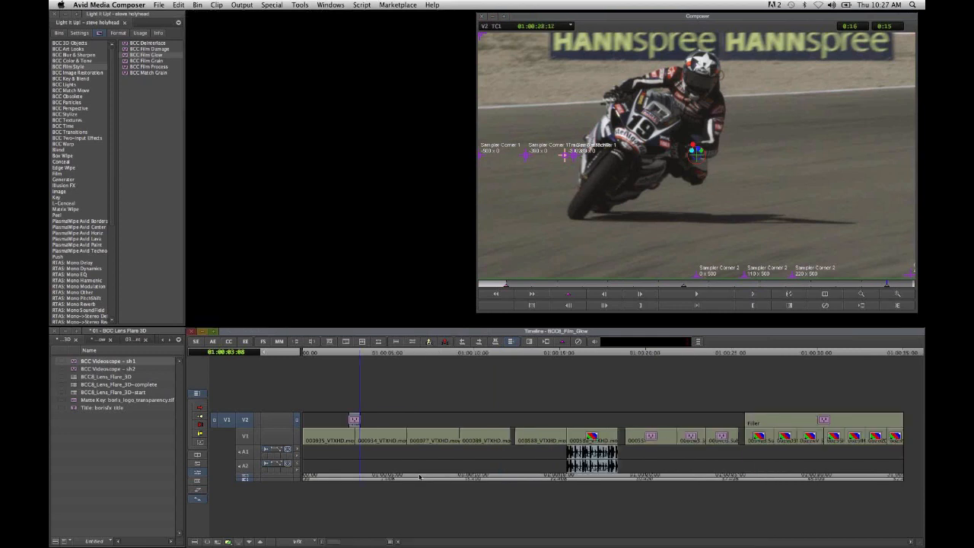
left_click_drag(424, 478, 429, 481)
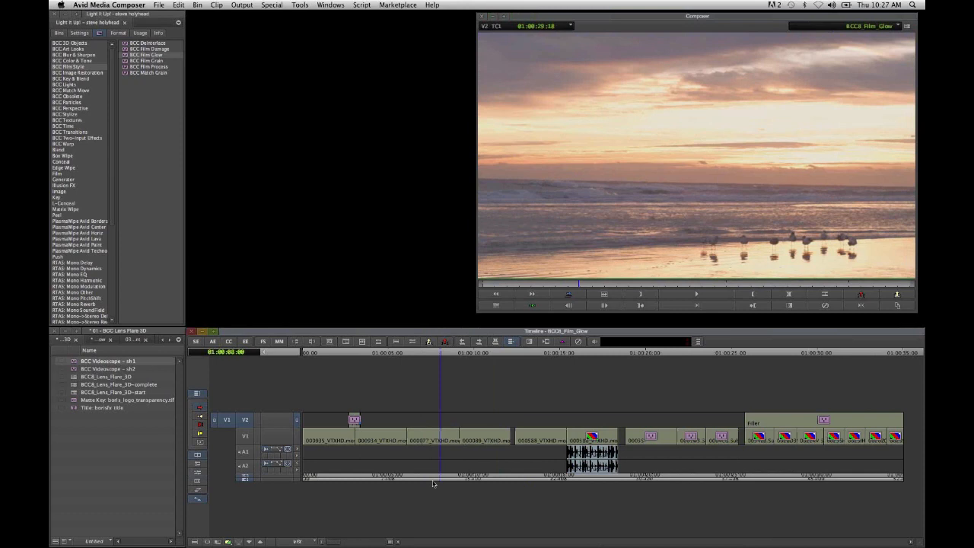
left_click(430, 482)
left_click_drag(434, 487, 441, 489)
left_click(455, 499)
left_click(466, 502)
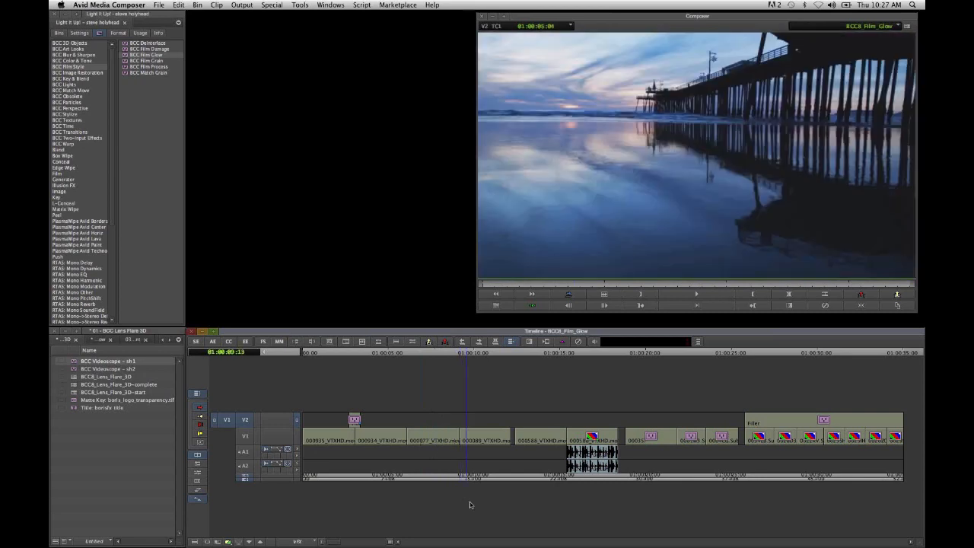
left_click(470, 506)
left_click(463, 519)
left_click(419, 519)
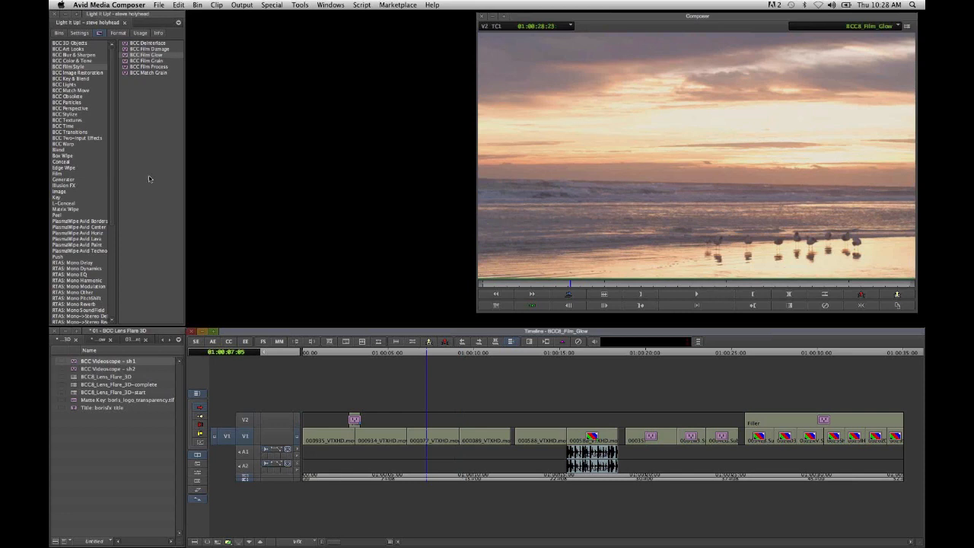
left_click(156, 57)
left_click_drag(156, 58, 434, 438)
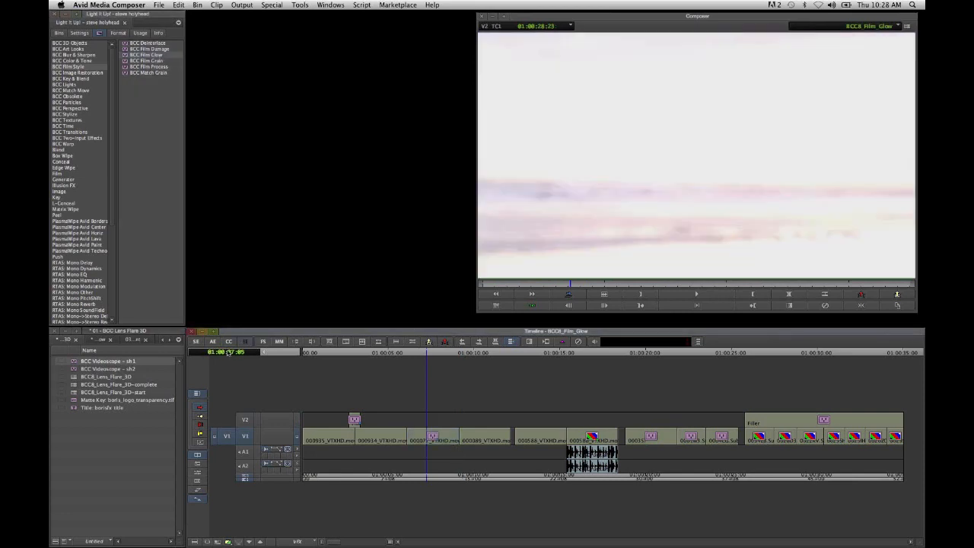
- Edit the sunset shot's Film Glow effect and raise Glow Threshold to 53
left_click(245, 341)
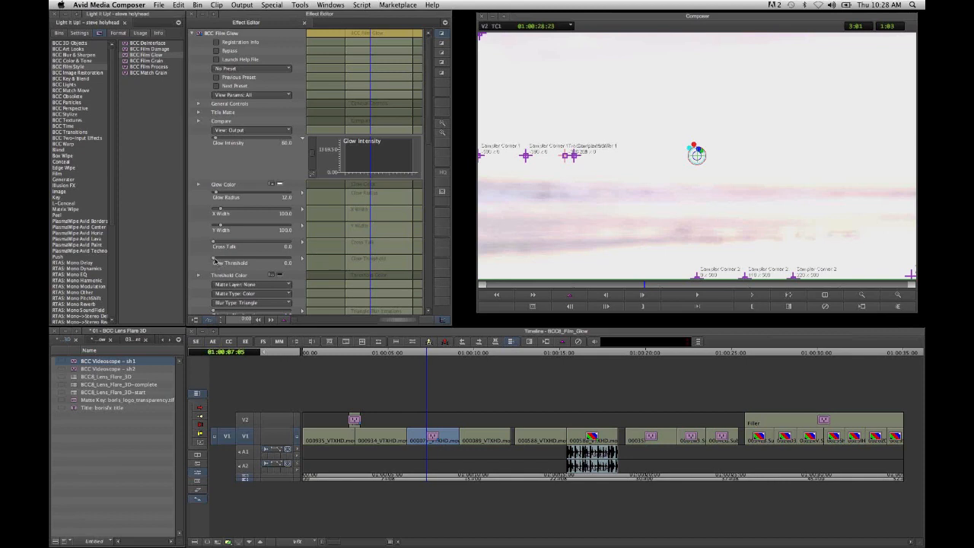
left_click(215, 261)
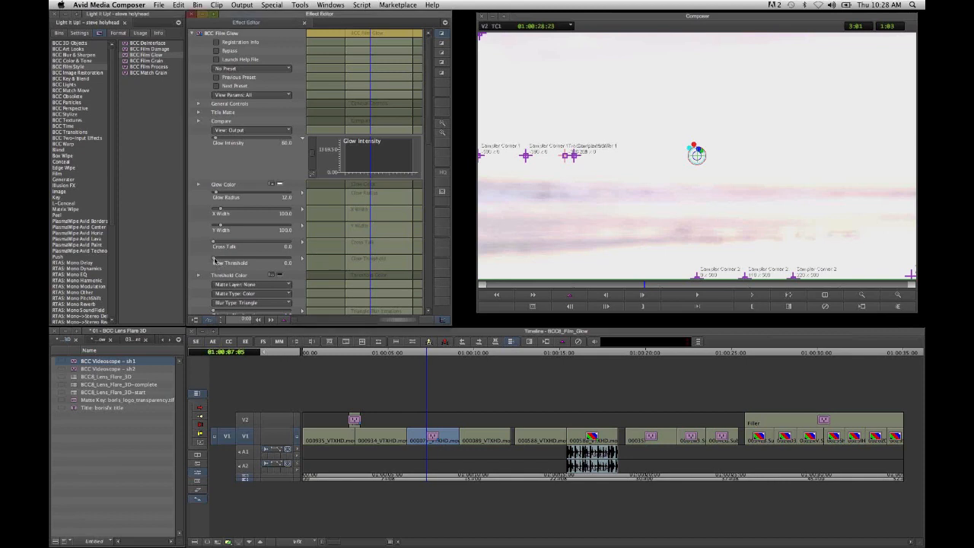
left_click_drag(215, 260, 255, 288)
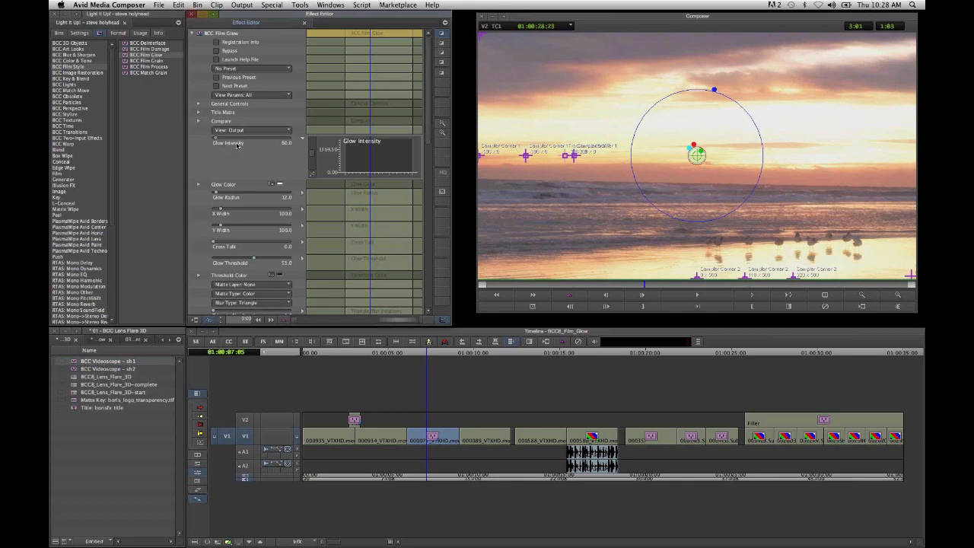
- Set the sunset shot's Glow Intensity to about 81 and its Glow Radius to 22
left_click_drag(243, 146, 218, 145)
left_click_drag(230, 196, 188, 202)
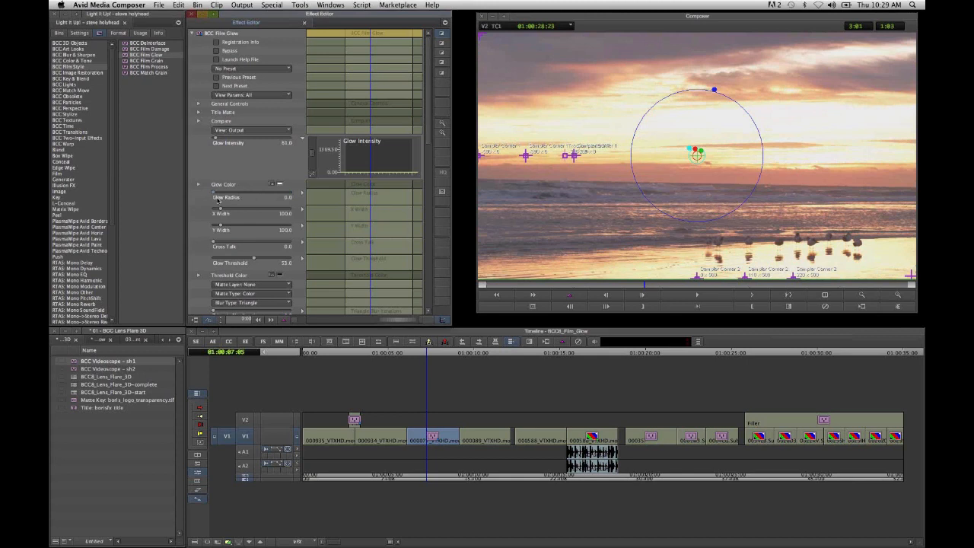
left_click_drag(217, 199, 226, 202)
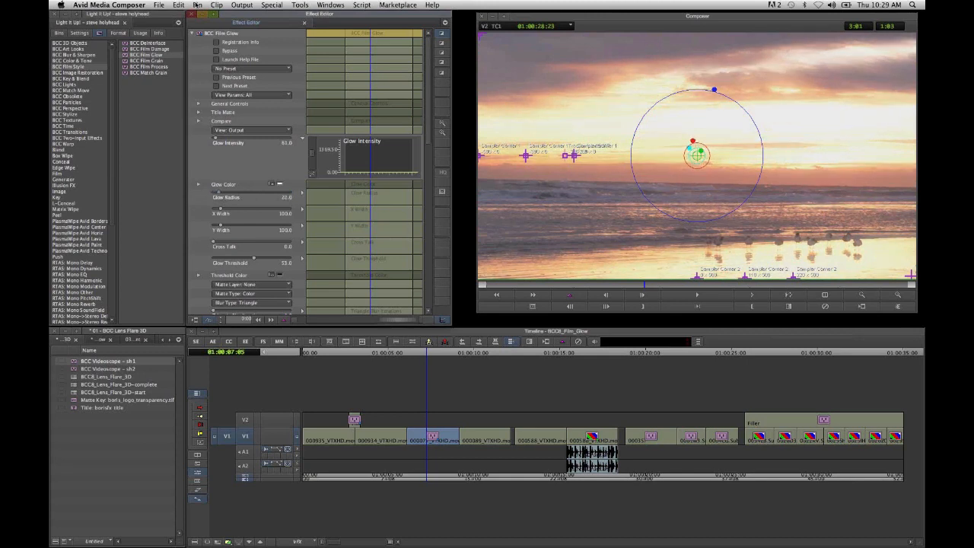
- Toggle Bypass on and off to compare the sunset shot with and without the glow, and select the BCC Film Process effect
left_click(217, 52)
left_click(217, 52)
left_click(150, 67)
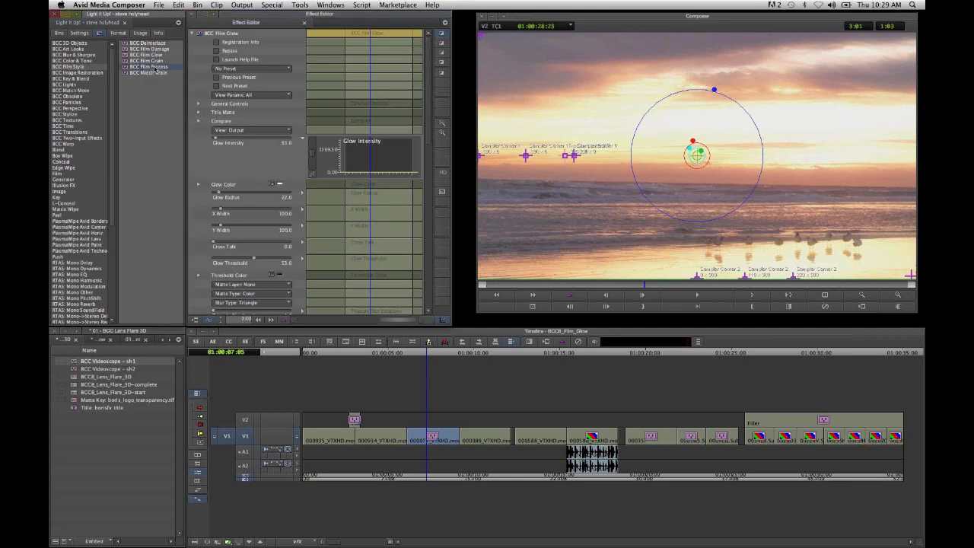
- Stack BCC Film Process on the sunset shot, load its color_push.bcp preset and blend the look back using Mix with Original
left_click_drag(152, 67, 441, 442)
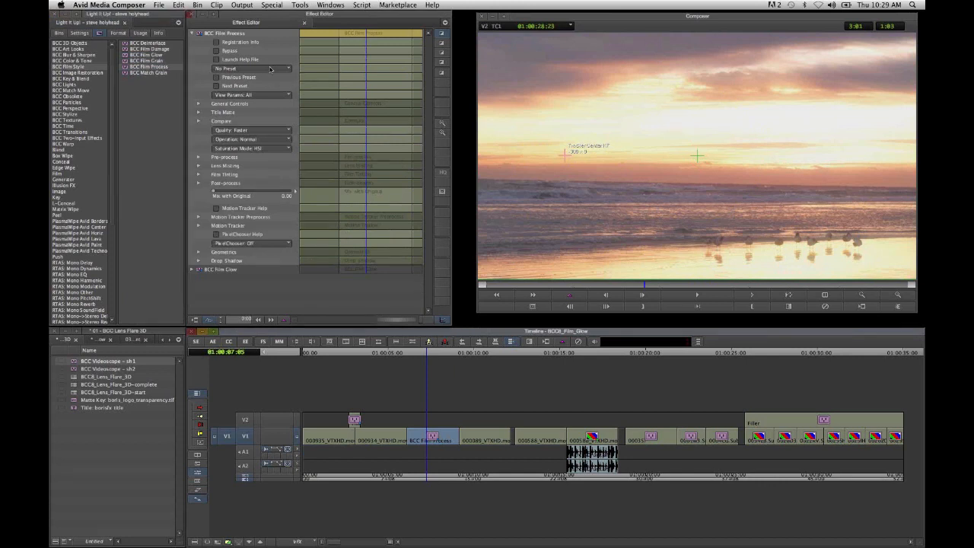
left_click(270, 69)
left_click(279, 190)
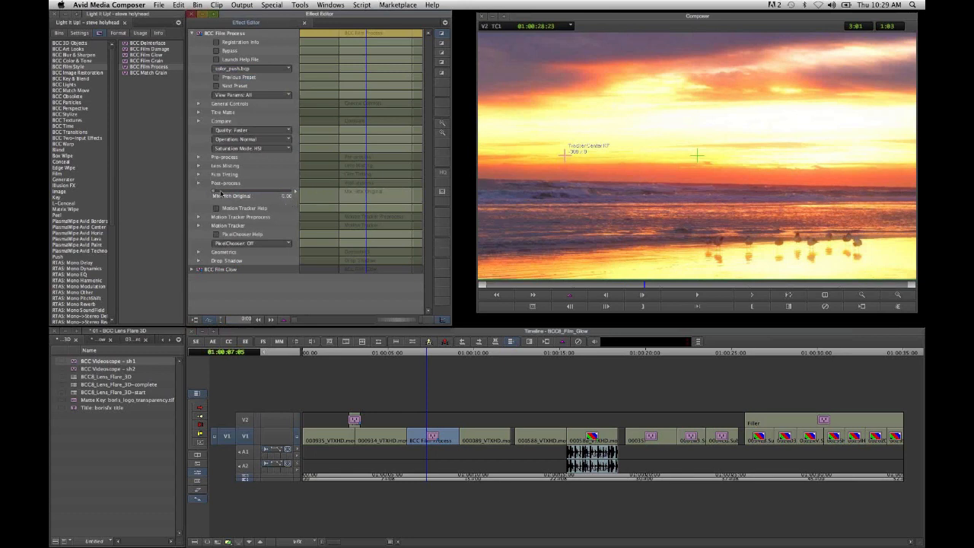
left_click(221, 192)
left_click_drag(222, 193, 260, 196)
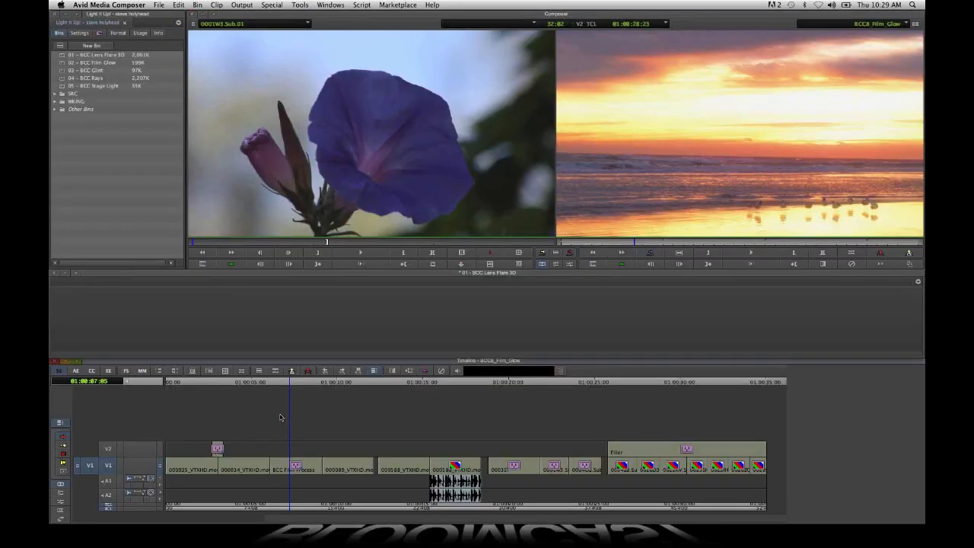
- Match-frame the V1 track to compare the sunset shot's untreated source clip with the finished look
right_click(120, 469)
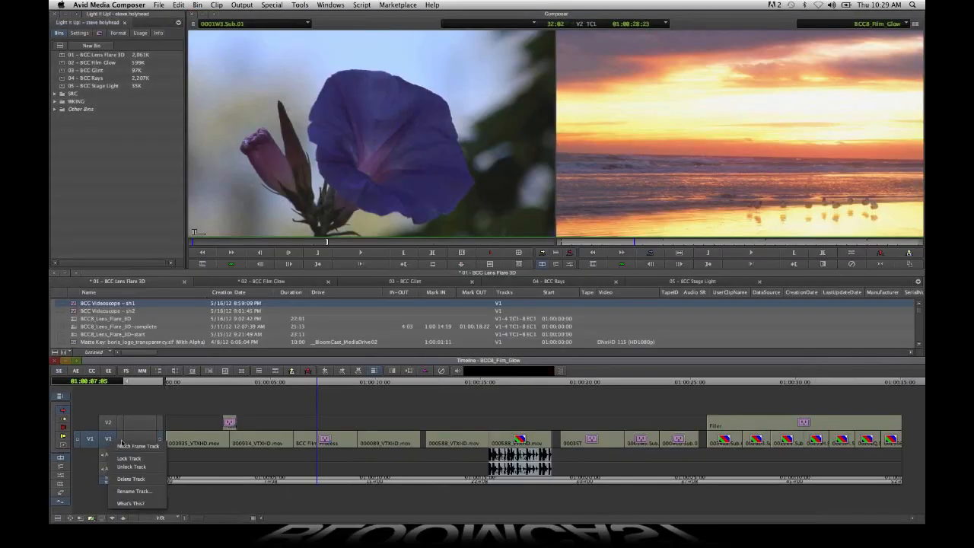
left_click(123, 445)
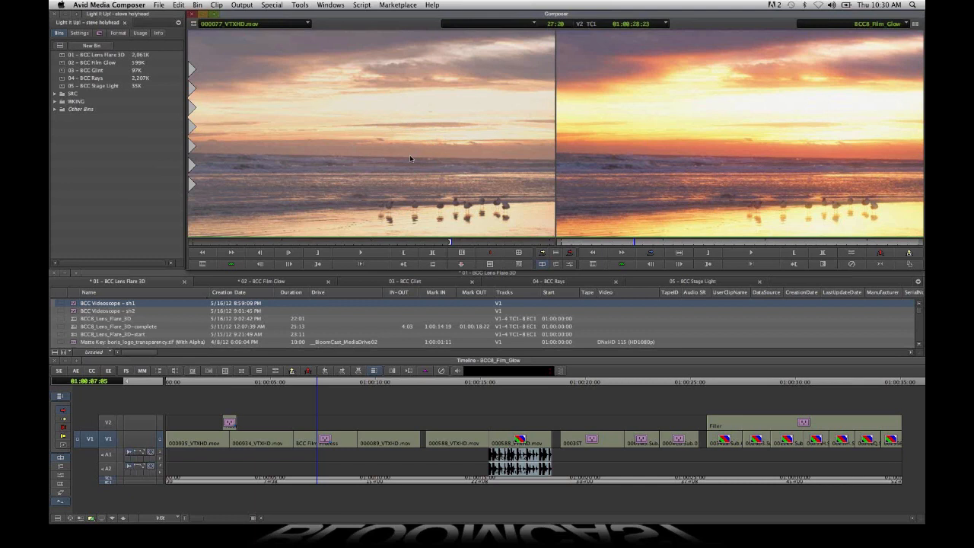
- Go to the blue pier shot following the sunset shot on V1 and apply BCC Film Glow to it
left_click(384, 442)
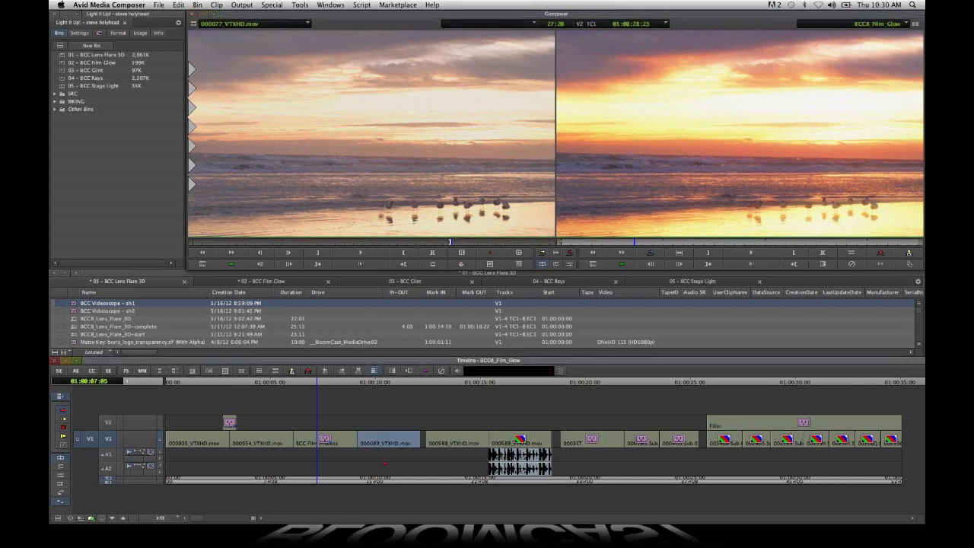
left_click(374, 483)
left_click(374, 483)
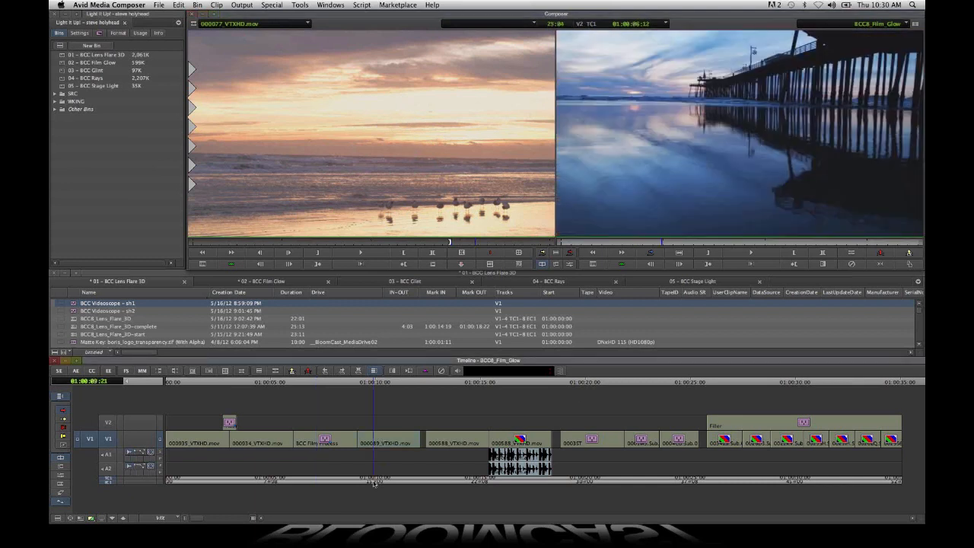
mouse_move(374, 483)
left_mouse_down()
mouse_move(390, 483)
mouse_move(382, 477)
left_mouse_up()
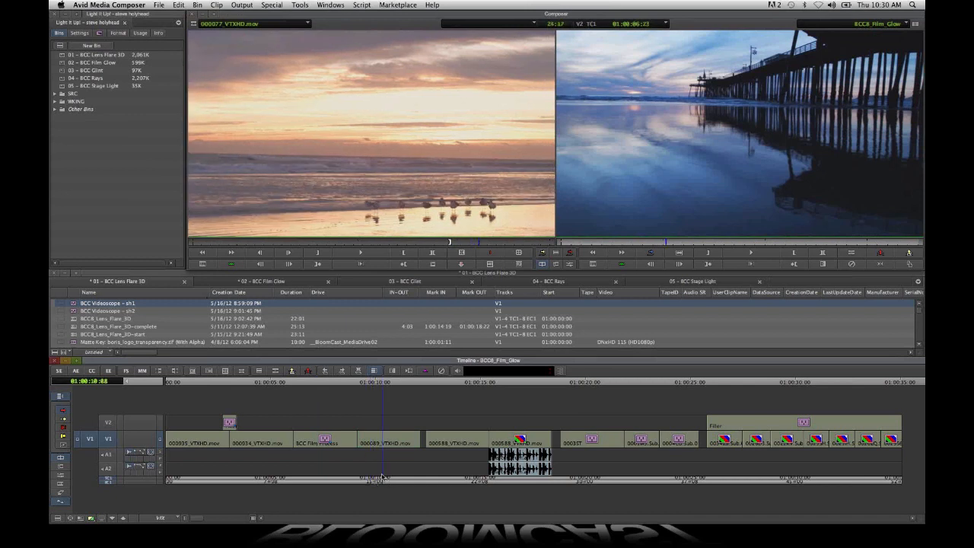
key("super+8")
left_click(390, 443)
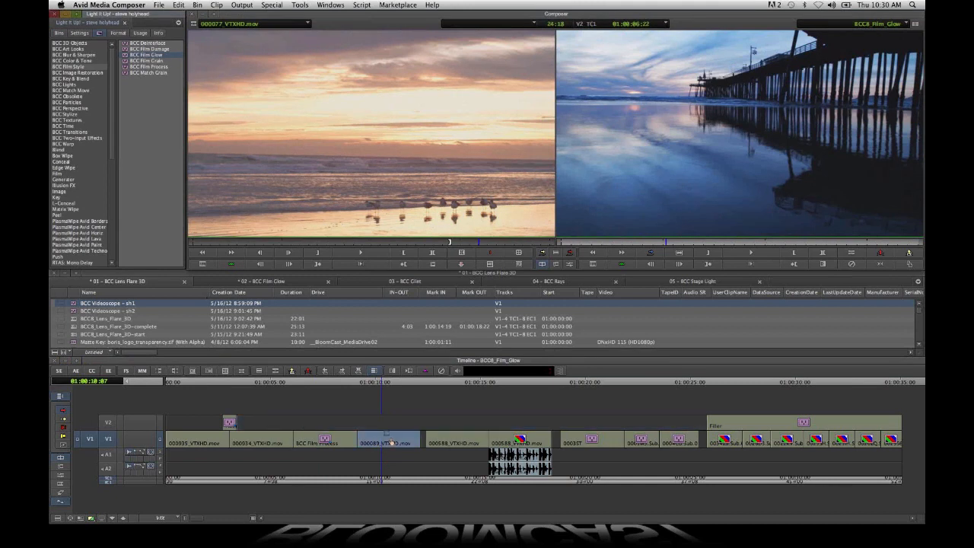
left_click(383, 432)
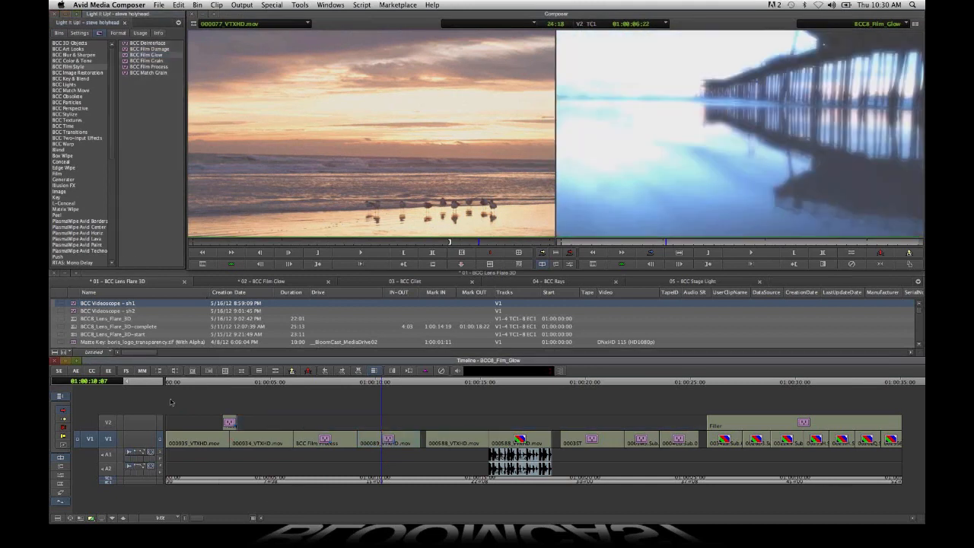
- Edit the pier shot's Film Glow effect and set Glow Threshold to about 17
left_click(108, 372)
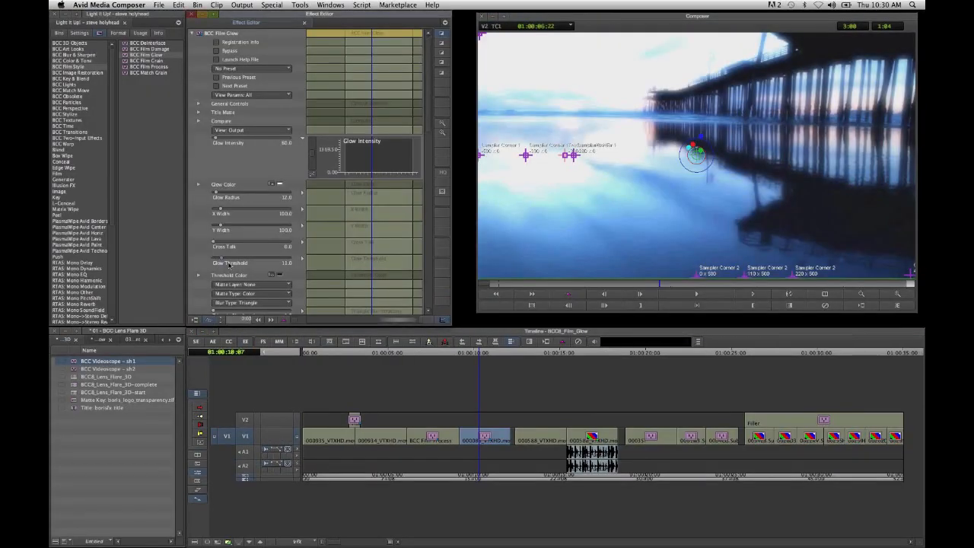
left_click_drag(229, 263, 225, 264)
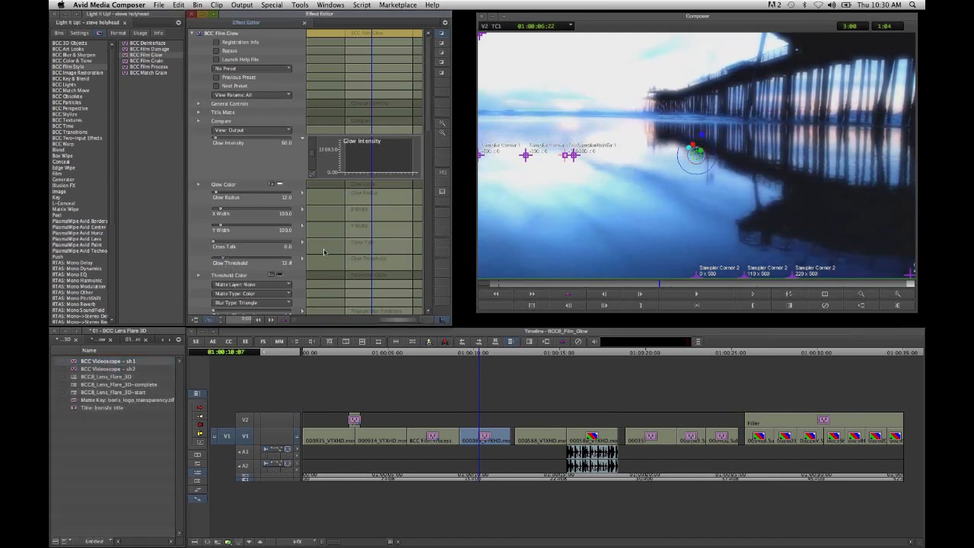
left_click_drag(225, 261, 228, 263)
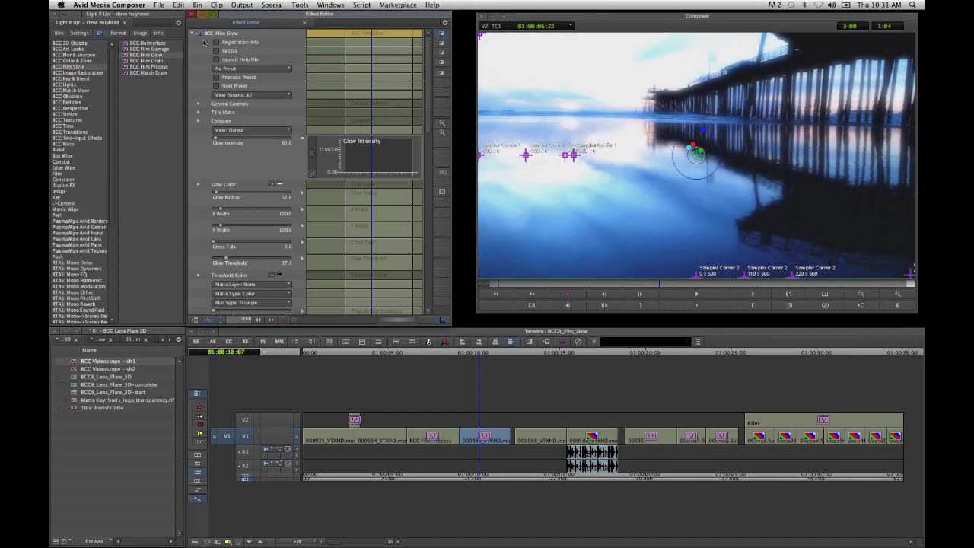
- Add BCC Rays_Puffy from BCC Lights to the pier shot and reorder the stack so Film Glow is listed above it
left_click(91, 85)
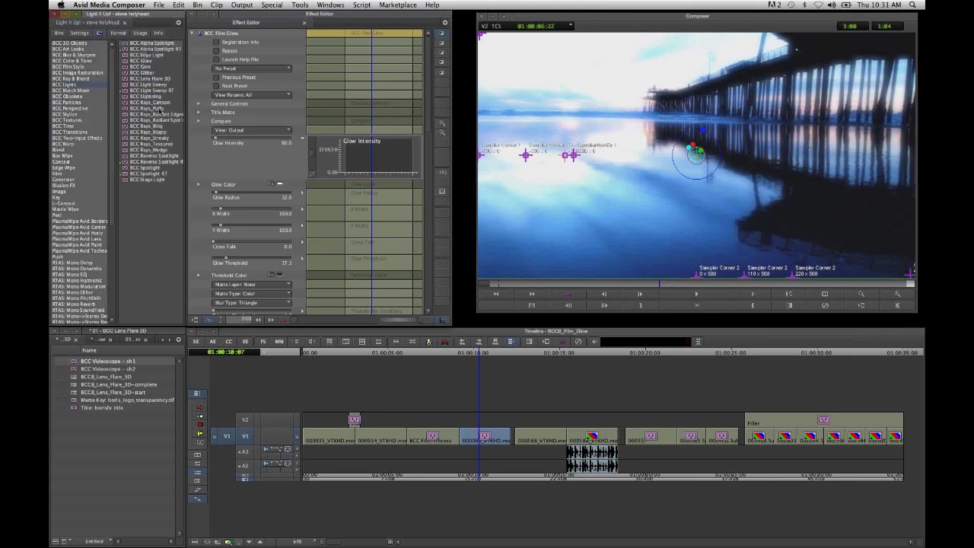
left_click(160, 110)
left_click_drag(404, 391, 482, 442)
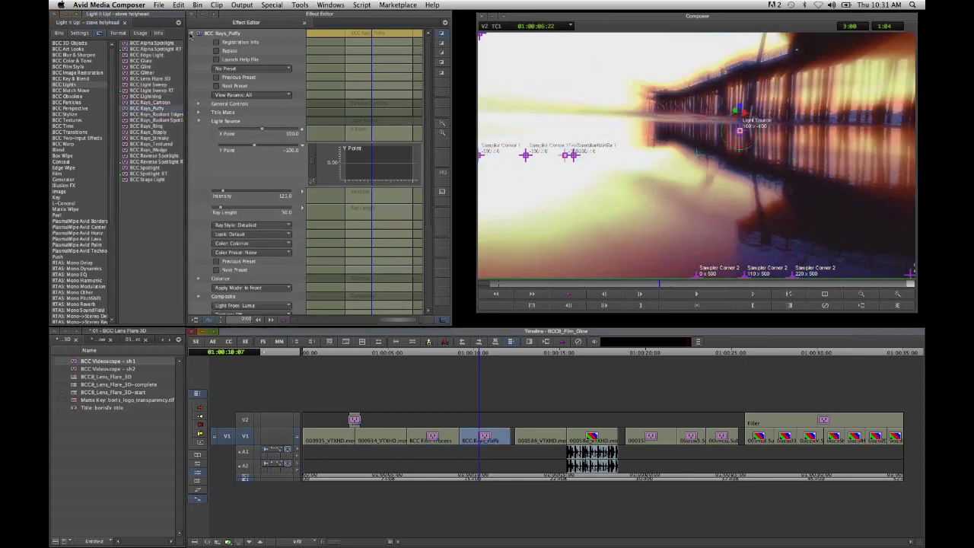
left_click(198, 35)
left_click_drag(200, 37, 212, 91)
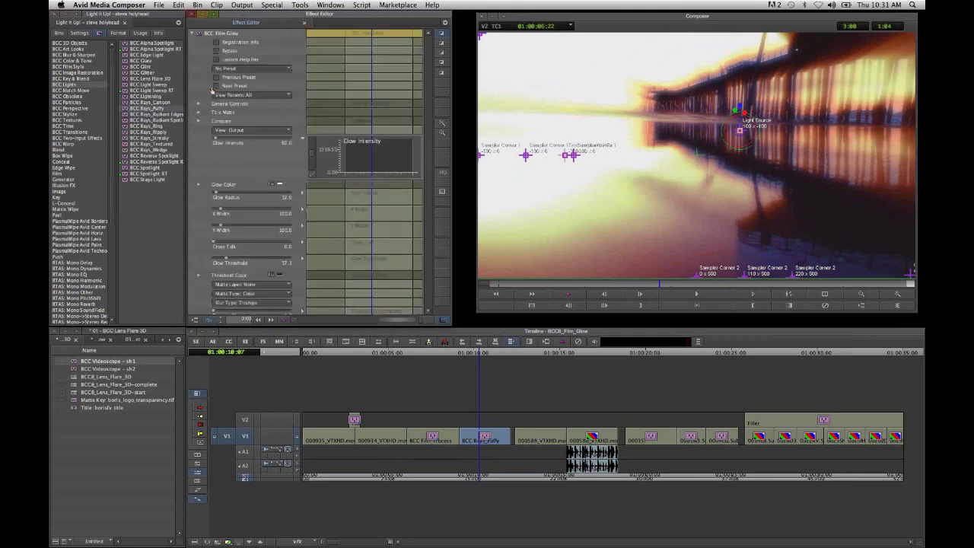
left_click(191, 33)
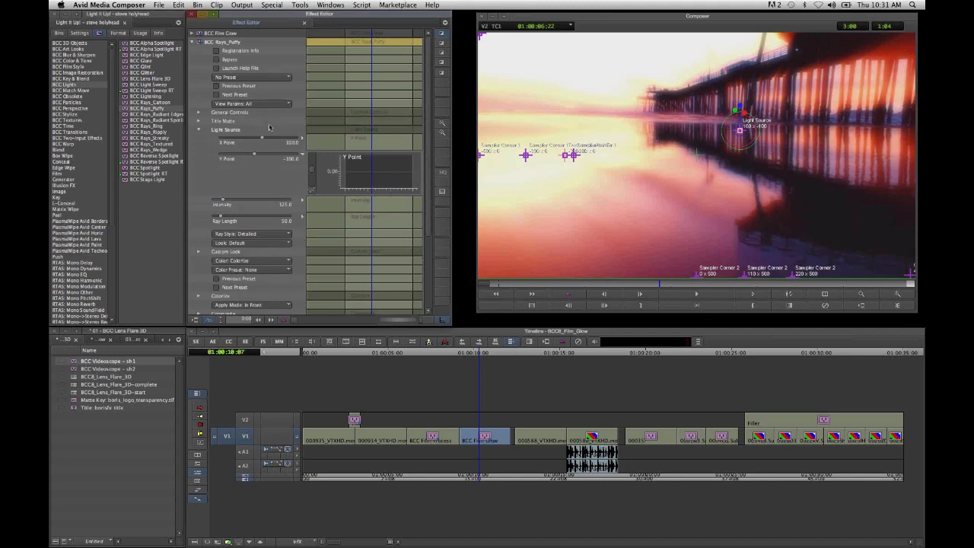
- Try the Overlay and Screen apply modes on the pier shot's Rays_Puffy effect
scroll(293, 183, "down", 2)
scroll(293, 184, "down", 2)
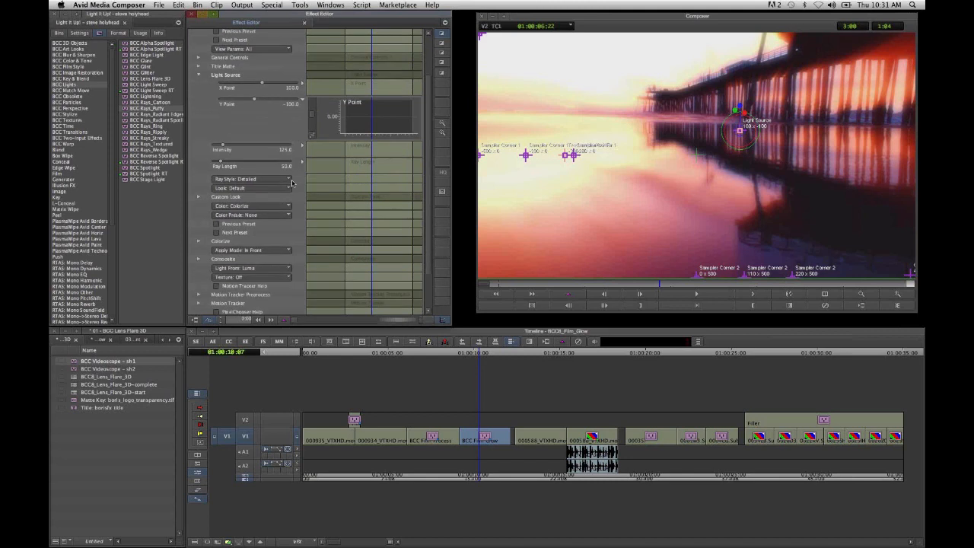
scroll(292, 184, "up", 2)
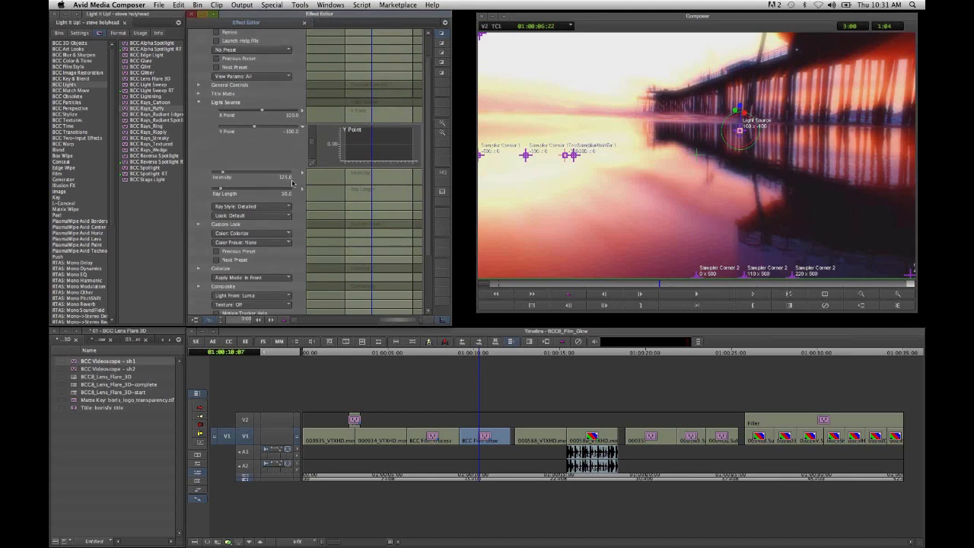
scroll(293, 183, "down", 5)
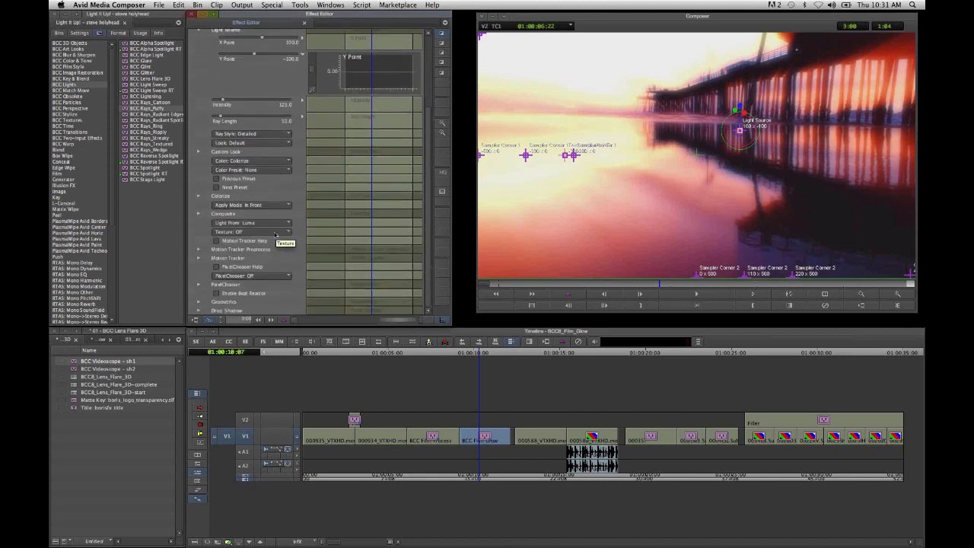
left_click(272, 207)
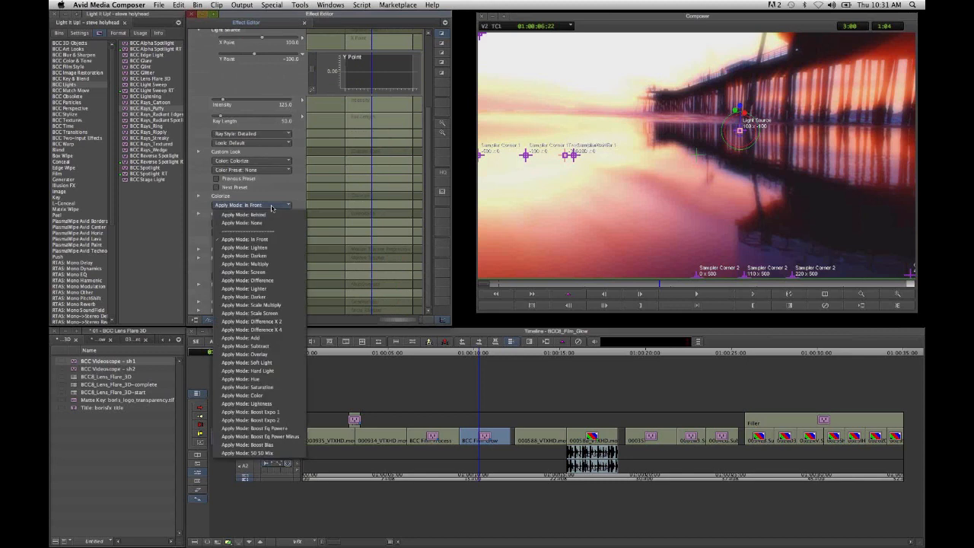
left_click(269, 355)
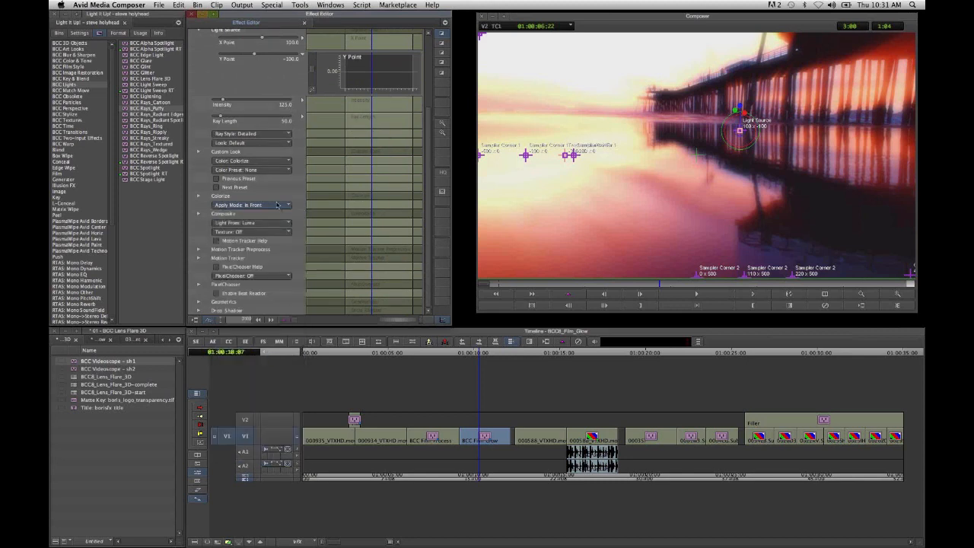
left_click(278, 206)
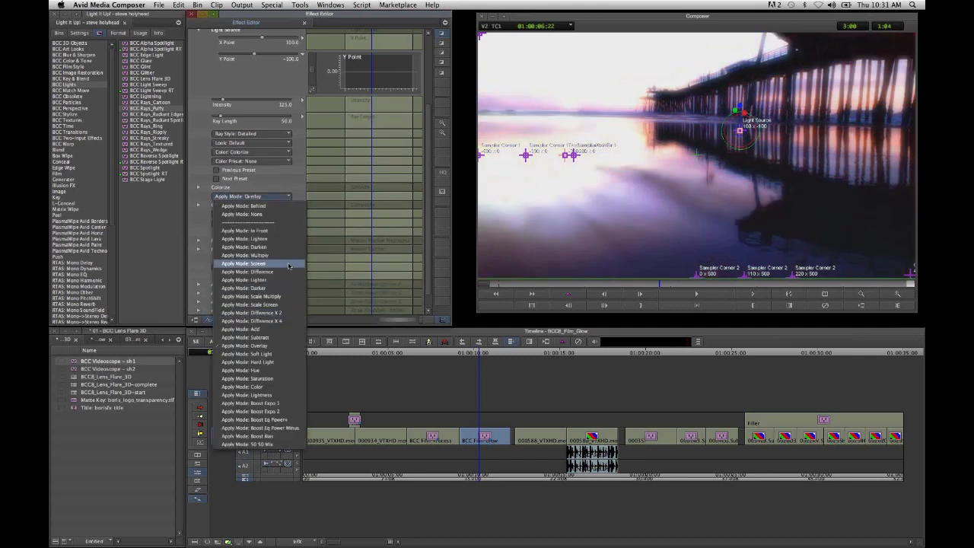
left_click(288, 264)
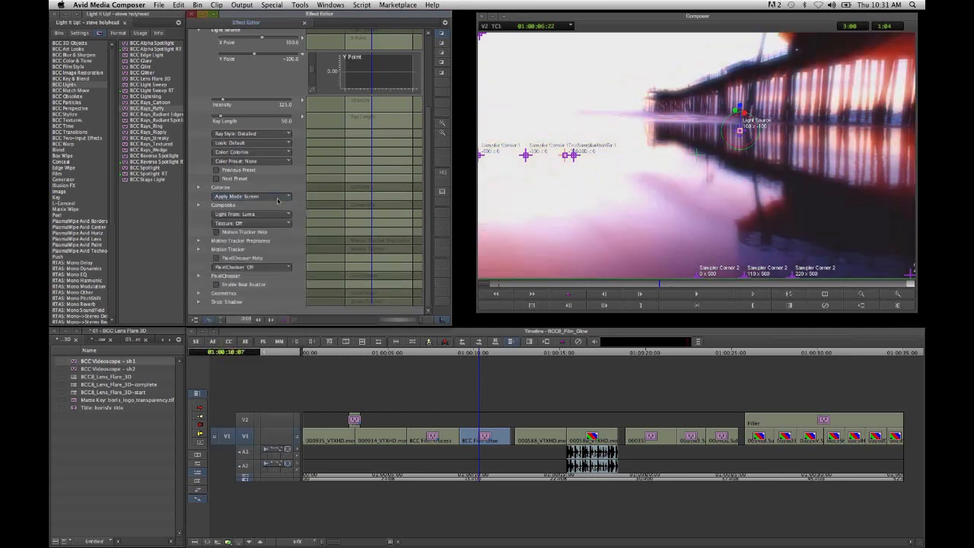
- Try Difference X 2 and settle on Soft Light as the Rays_Puffy Apply Mode
left_click(278, 196)
left_click(277, 200)
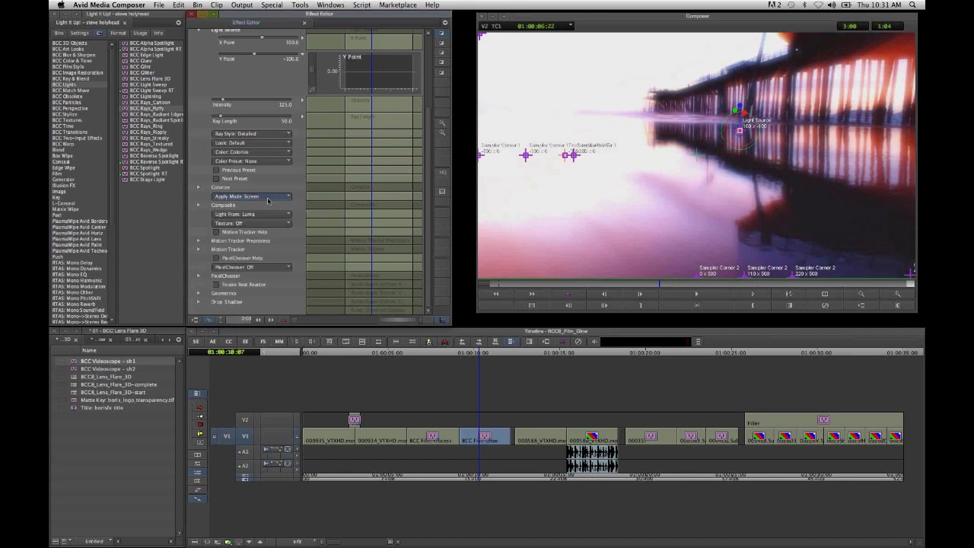
left_click(268, 198)
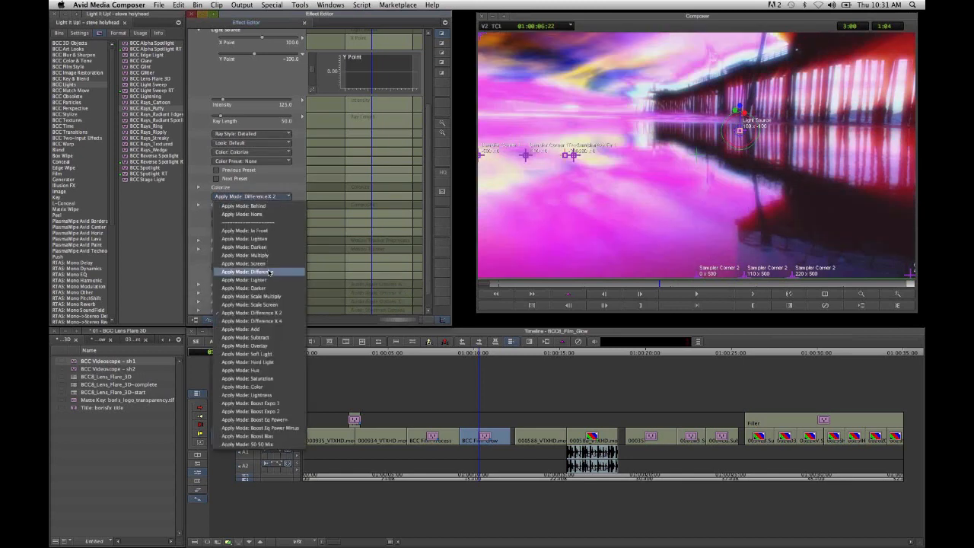
left_click(288, 356)
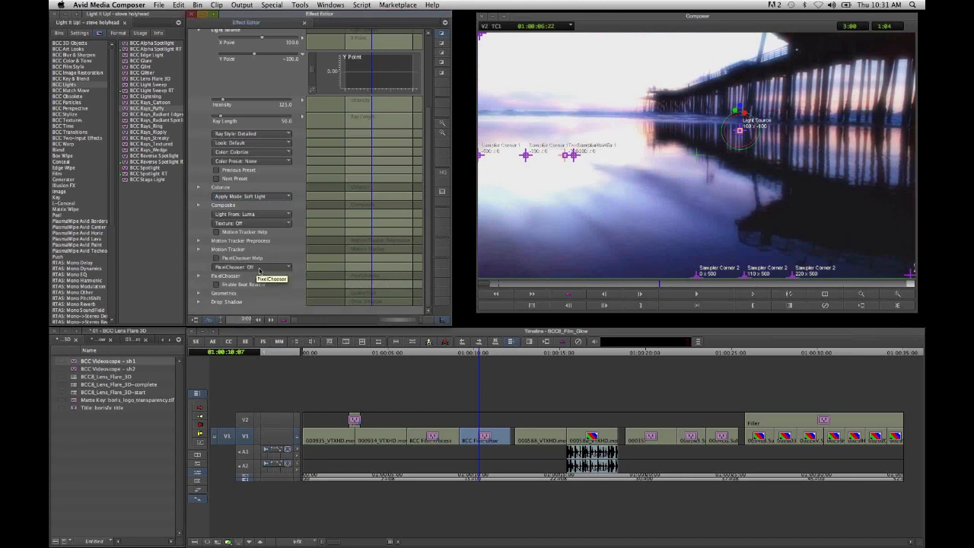
- Turn on the PixelChooser for Rays_Puffy and set its PC Matte channel to Luma
left_click(259, 270)
left_click(262, 283)
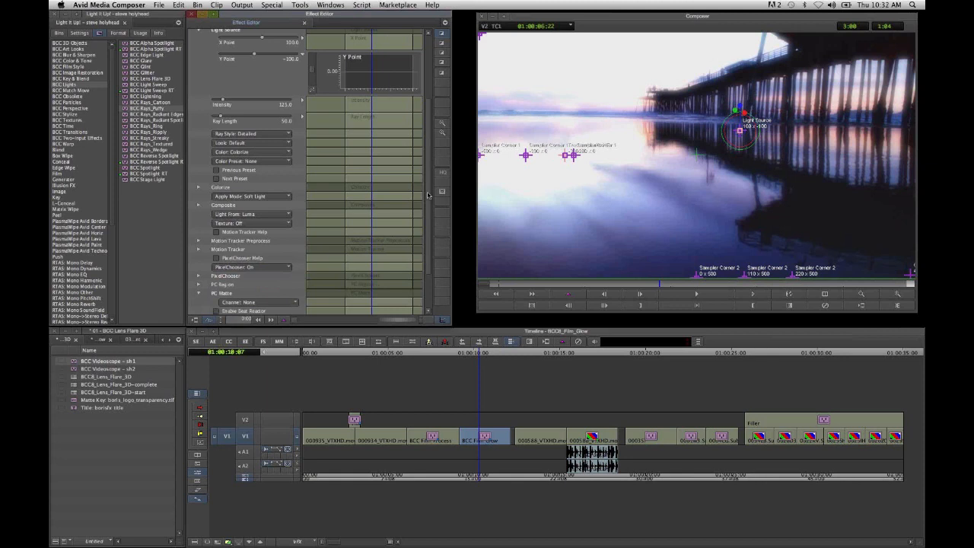
scroll(428, 196, "down", 3)
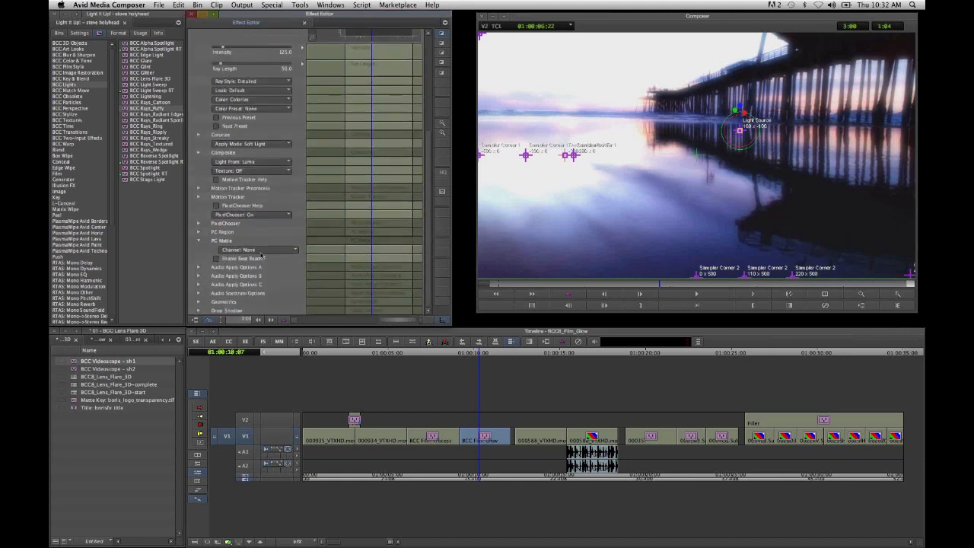
left_click(260, 251)
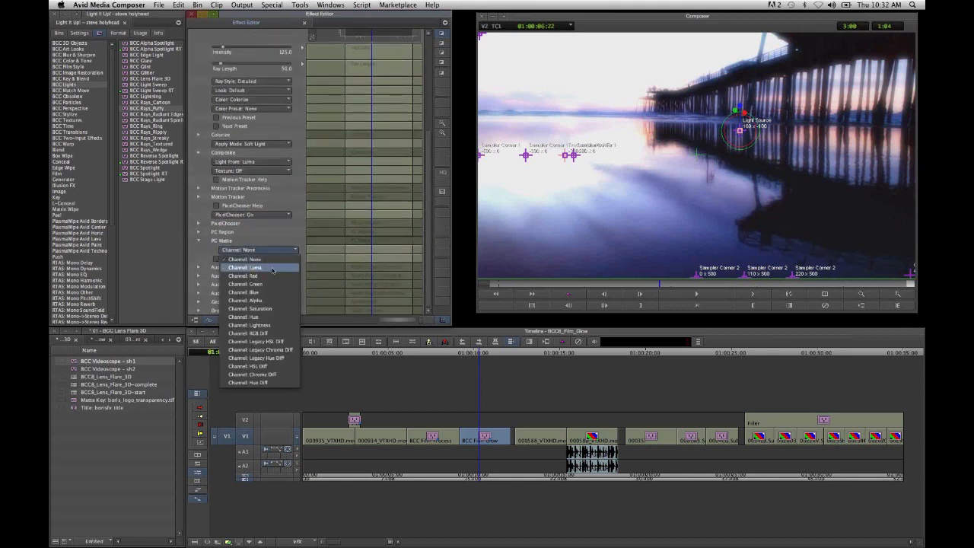
left_click(273, 270)
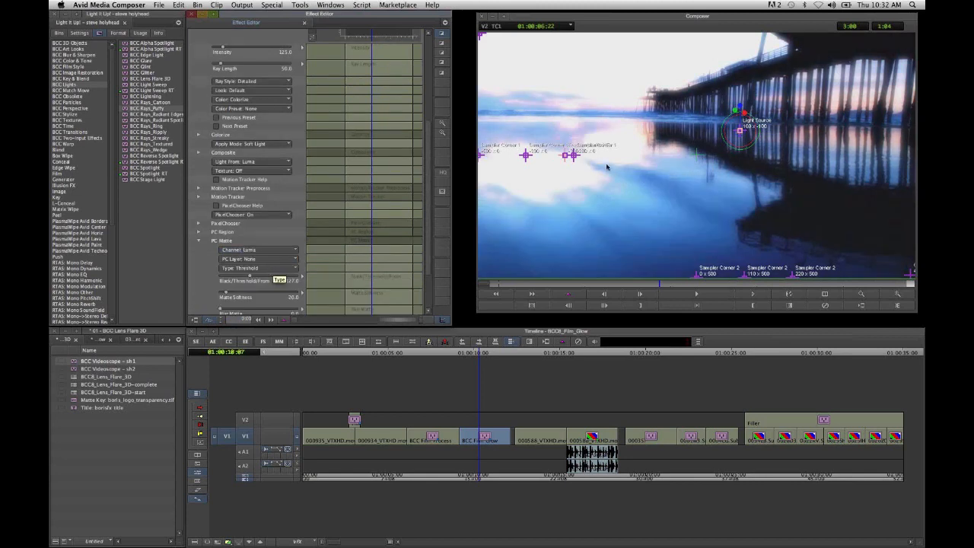
- Set the PC Matte's Matte Softness to about 92 and Blur Matte to about 10, and toggle Invert Matte on and off
scroll(275, 275, "down", 2)
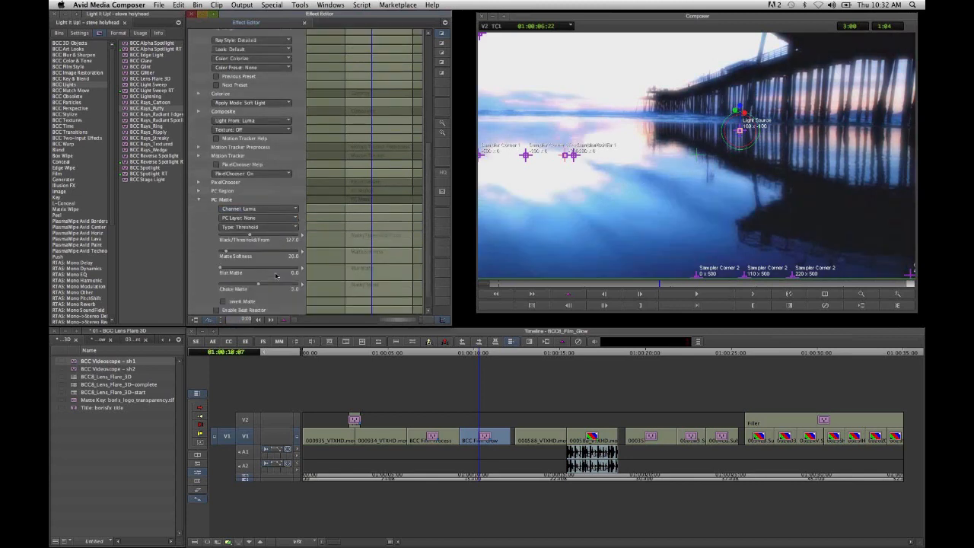
left_click_drag(242, 241, 251, 242)
left_click(235, 256)
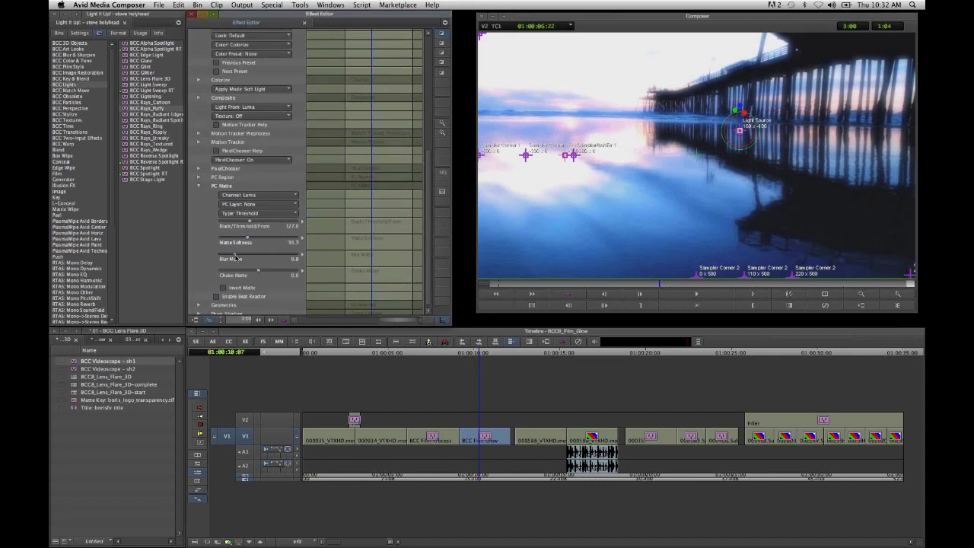
left_click(224, 289)
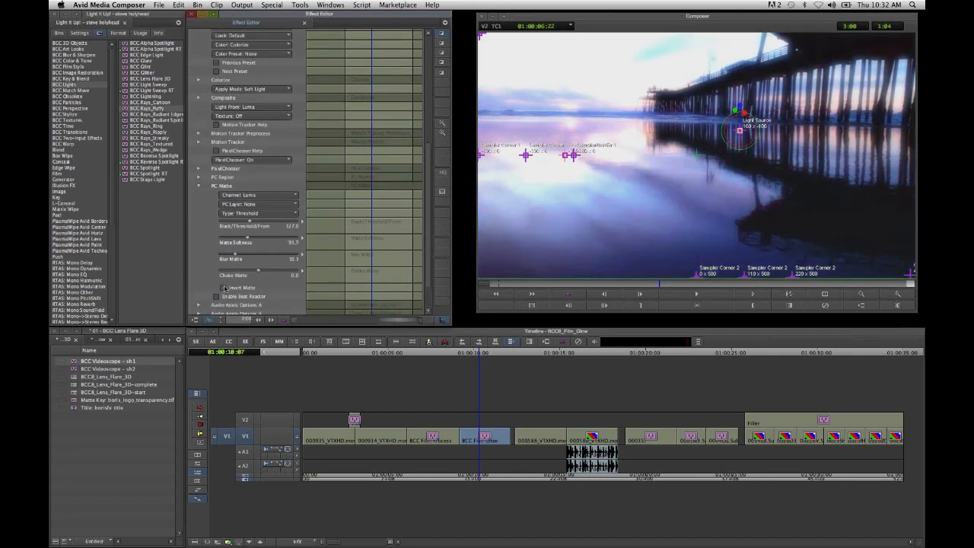
left_click(224, 289)
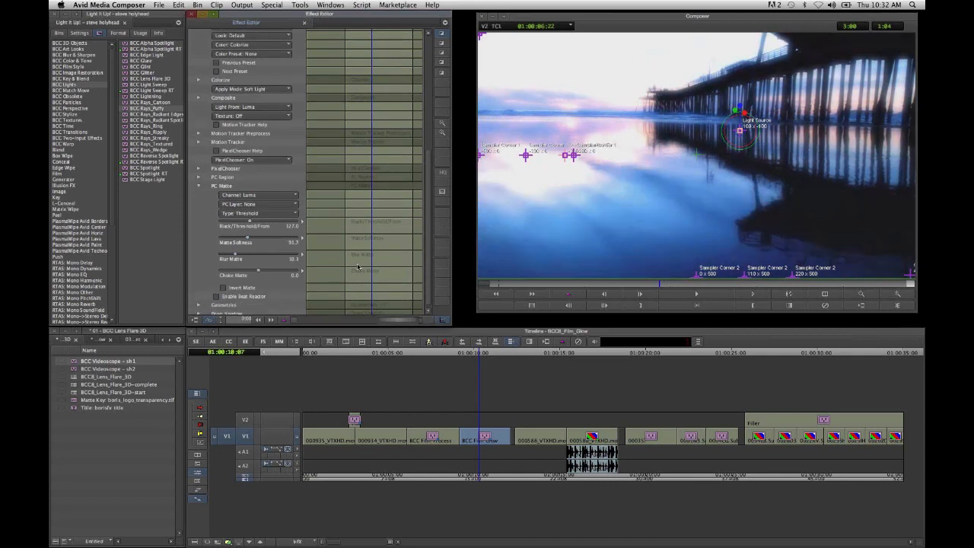
- Preview the pier shot's Rays_Puffy glow at other frames and return to the source/record editing layout
left_click(563, 286)
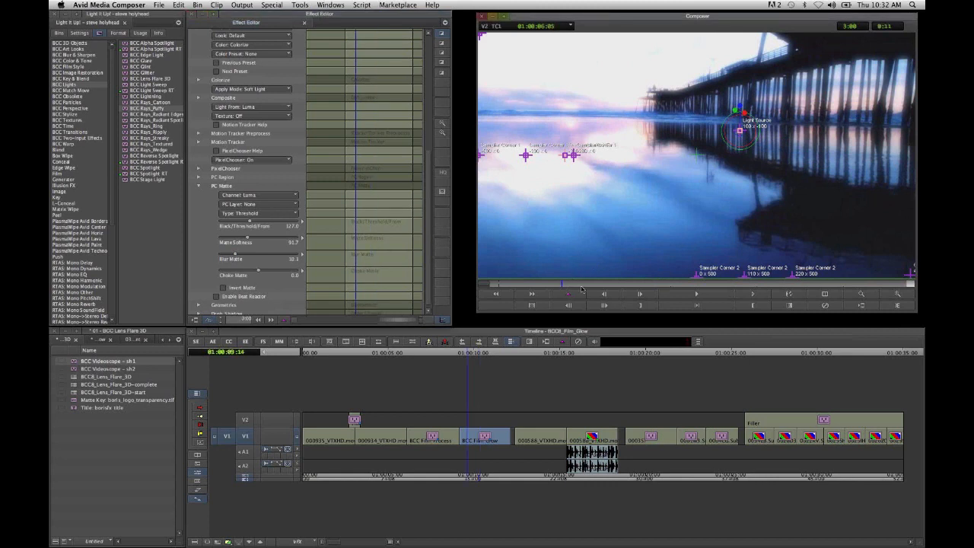
left_click(758, 297)
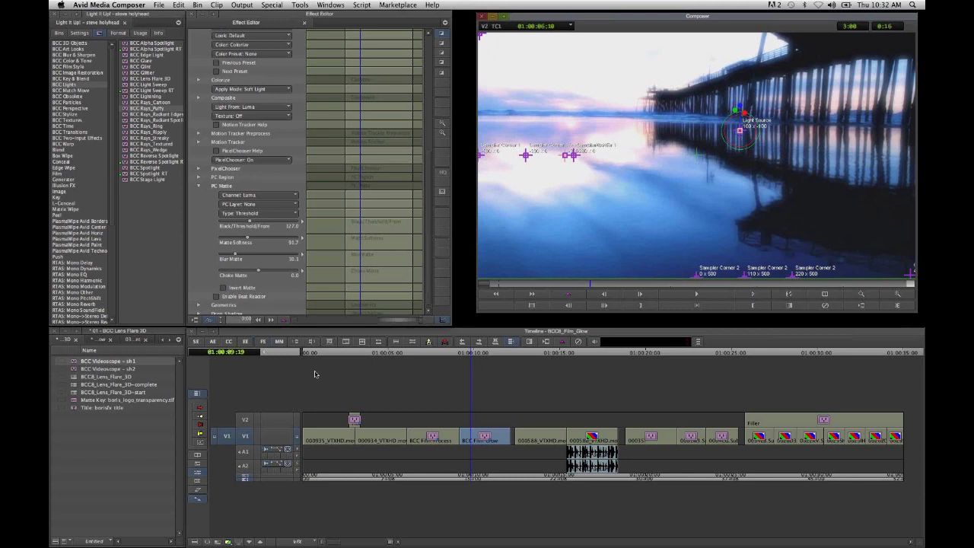
left_click(194, 342)
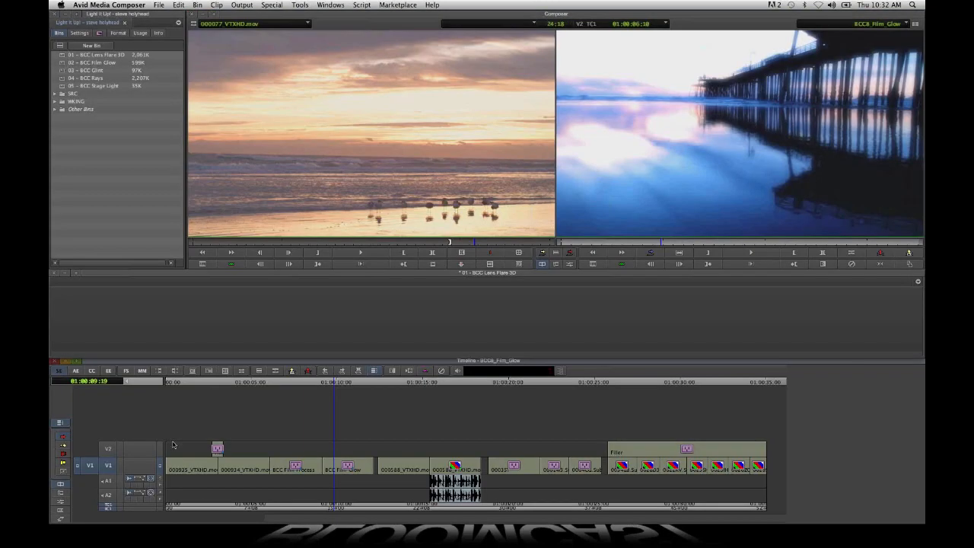
right_click(122, 440)
left_click(124, 443)
key("super+F12")
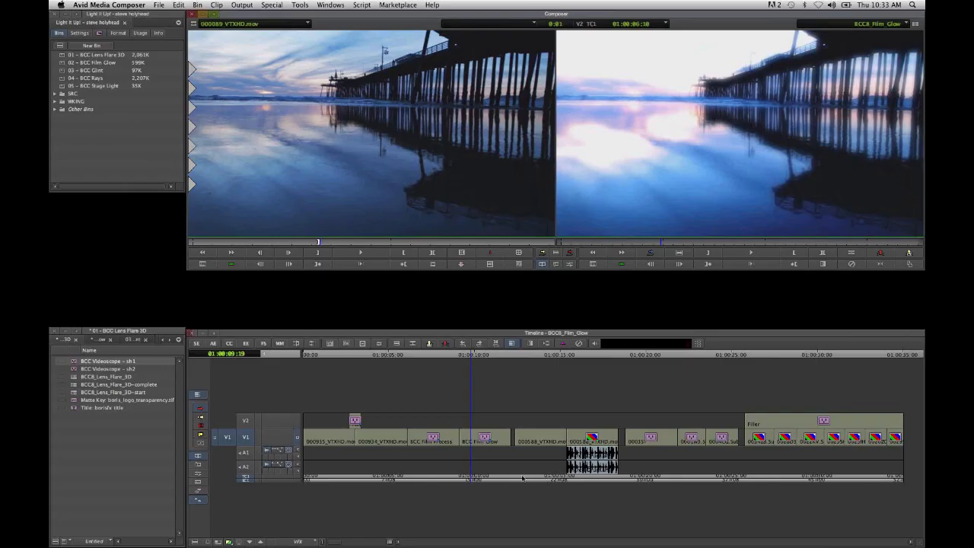
- Preview the first basketball dunk shot and apply a color correction to it
left_click(522, 478)
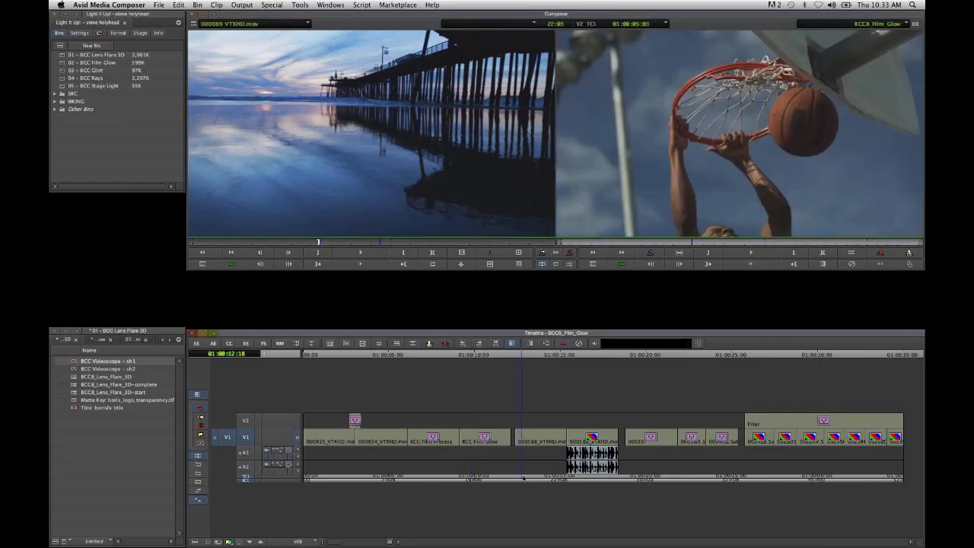
key("space")
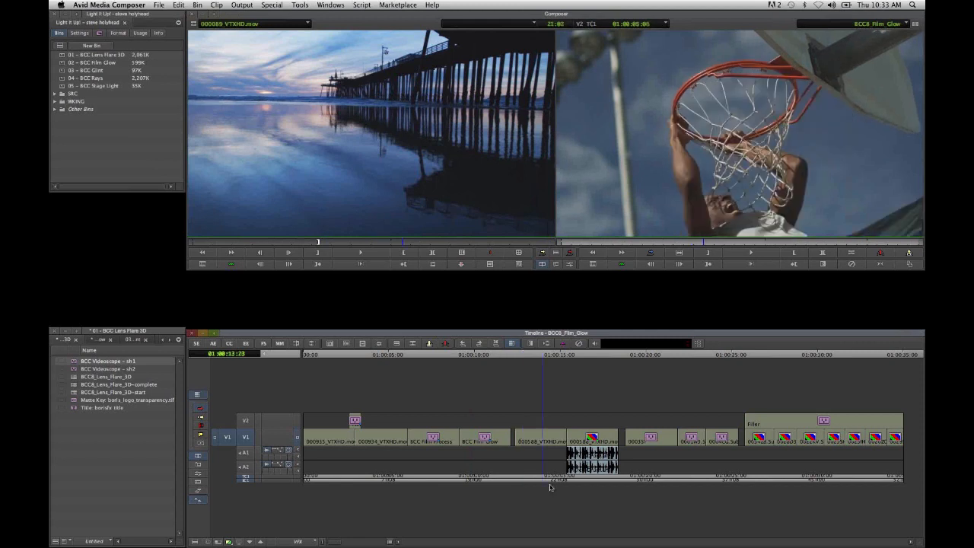
left_click(525, 478)
left_click(522, 480)
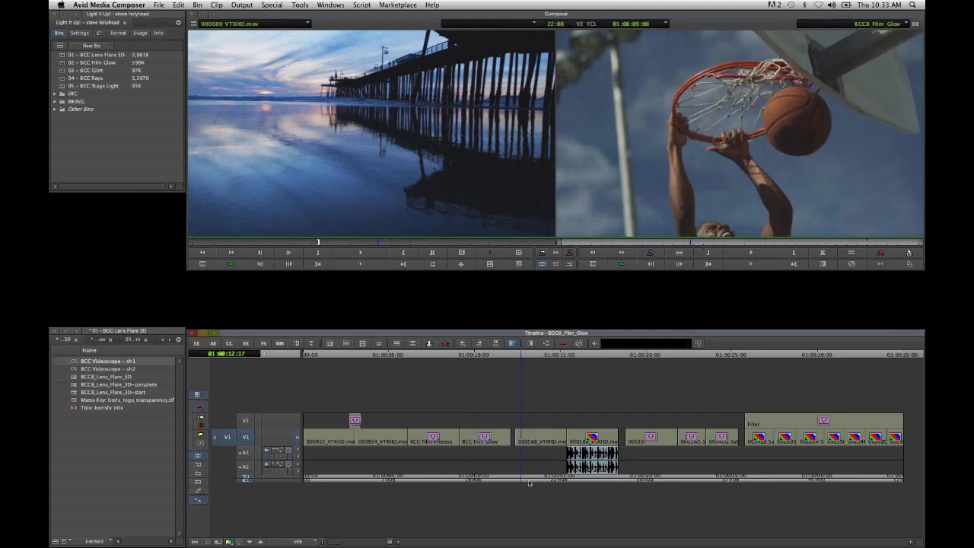
left_click_drag(529, 484, 544, 482)
left_click(229, 346)
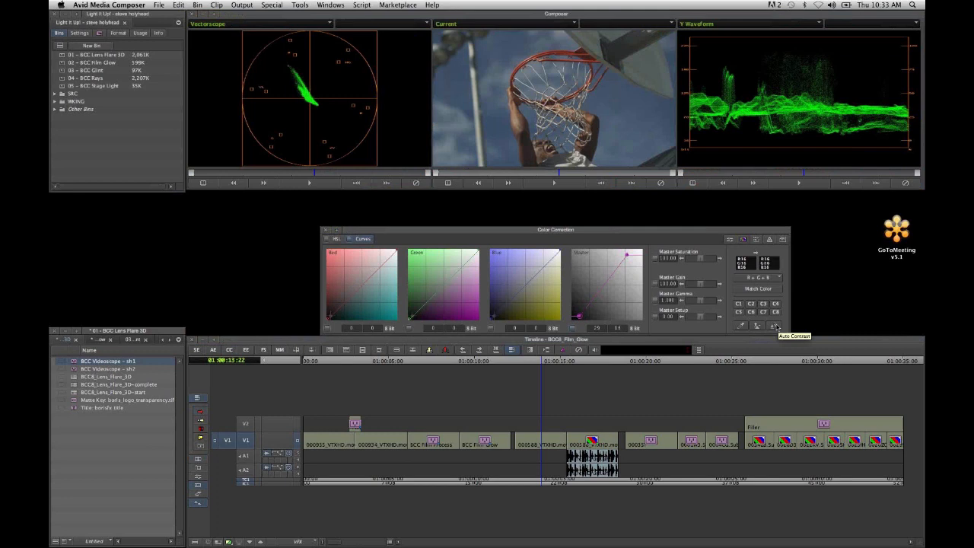
left_click(775, 326)
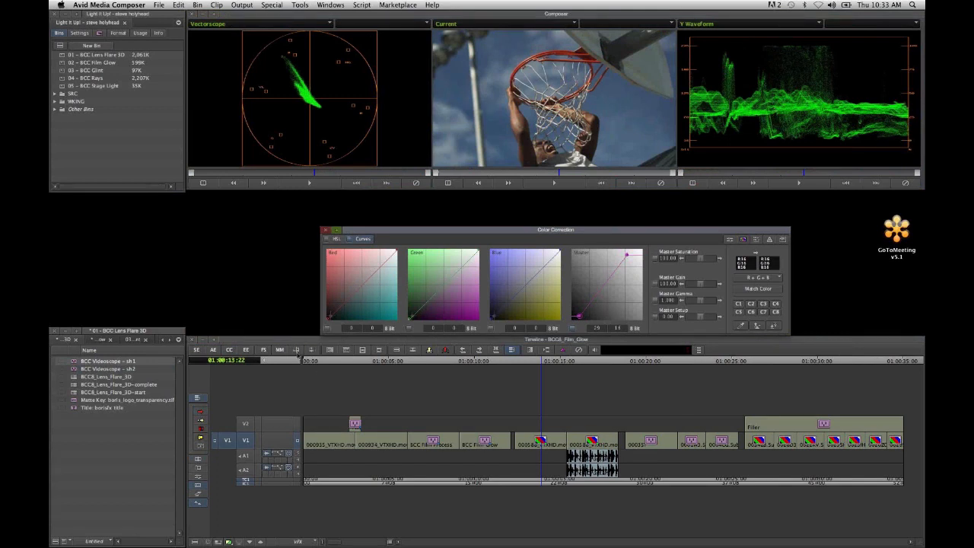
- Apply BCC Film Glow on top of the first basketball shot's color correction and set Glow Threshold to about 14.8
left_click(246, 350)
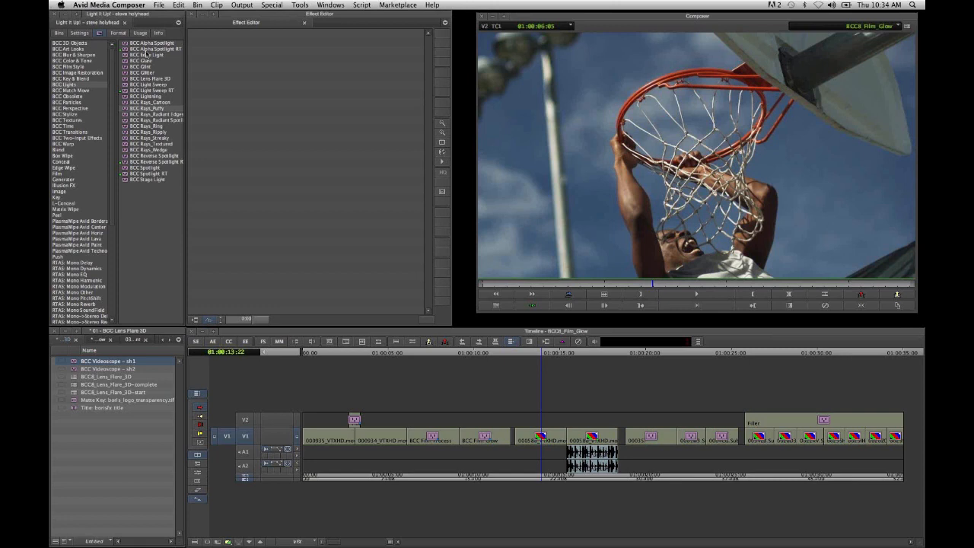
left_click(84, 66)
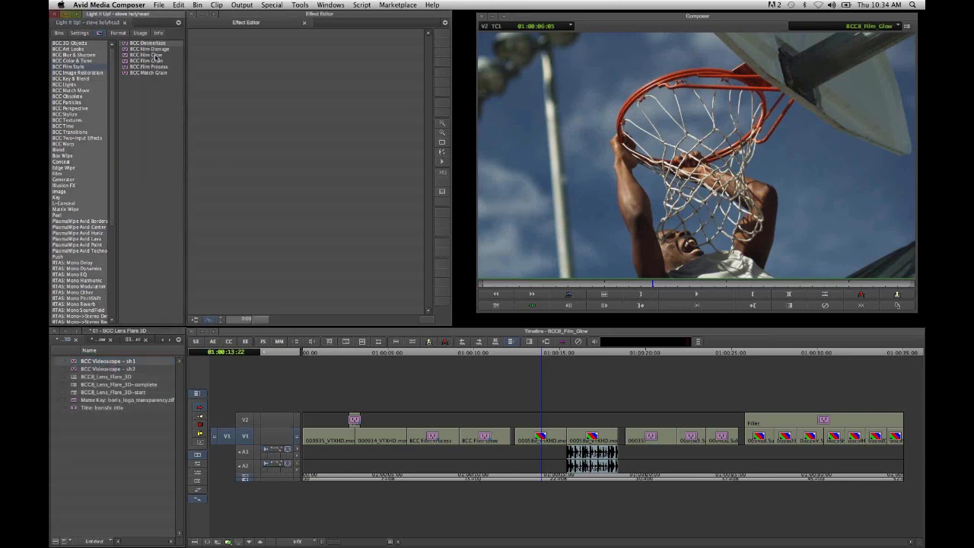
left_click_drag(156, 57, 534, 444)
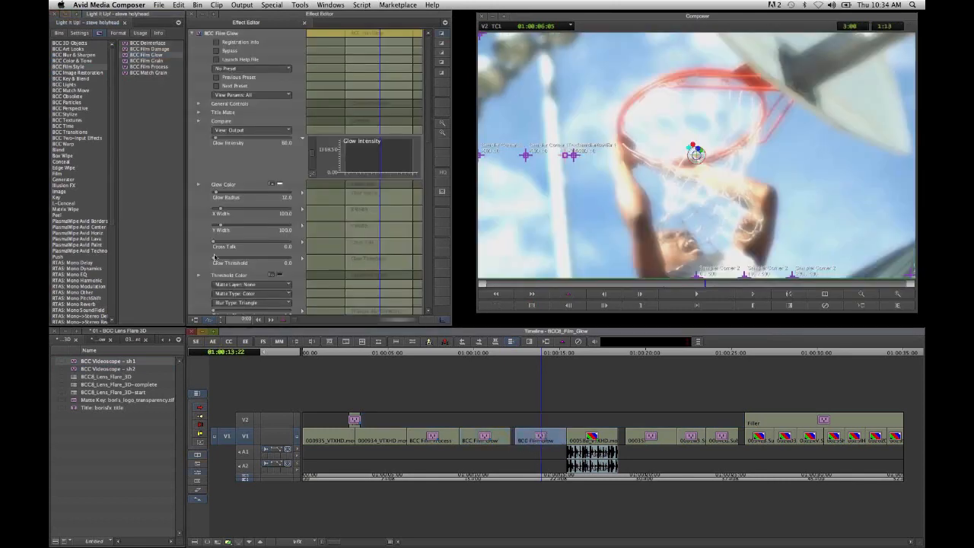
left_click_drag(214, 259, 228, 262)
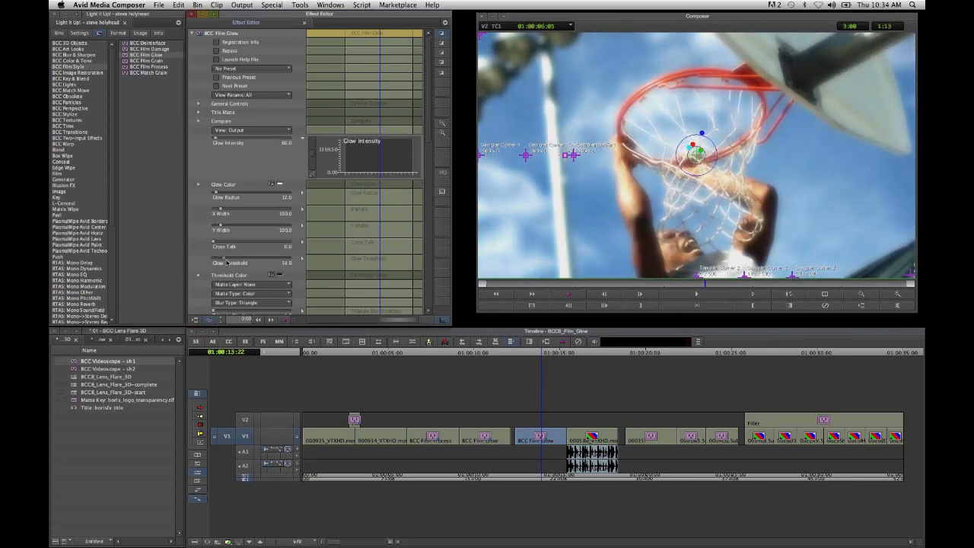
- Step frame by frame through the first basketball shot to review the Film Glow look
left_click(535, 284)
left_click(761, 298)
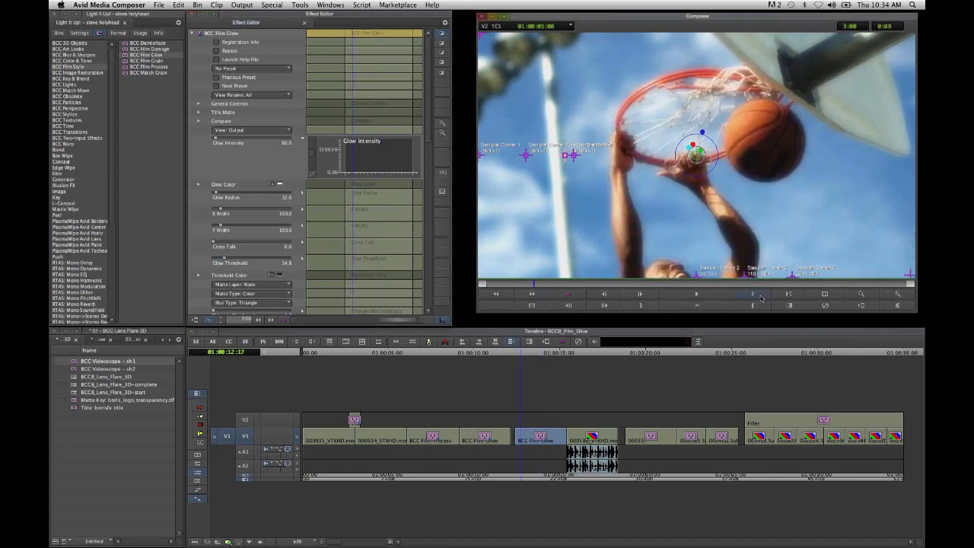
left_click(761, 298)
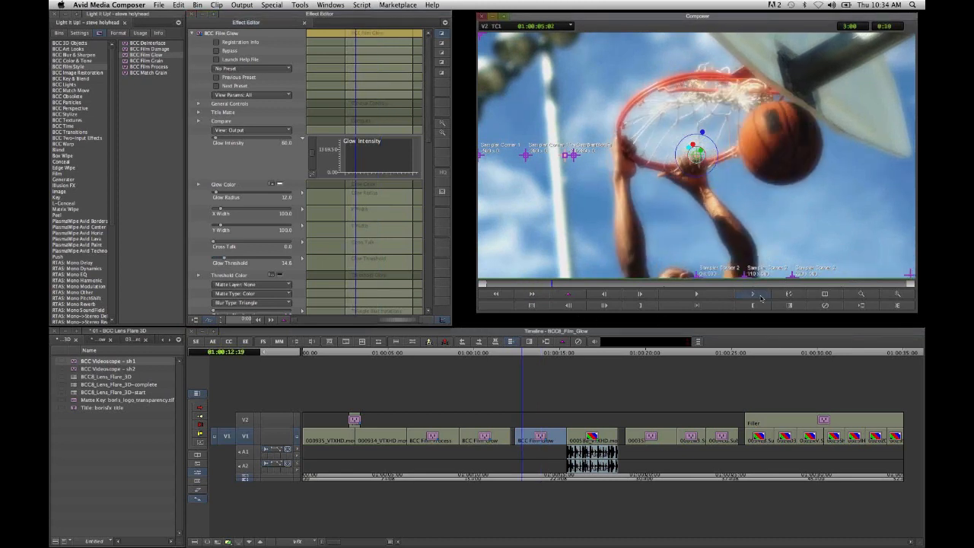
left_click(761, 297)
left_click(761, 298)
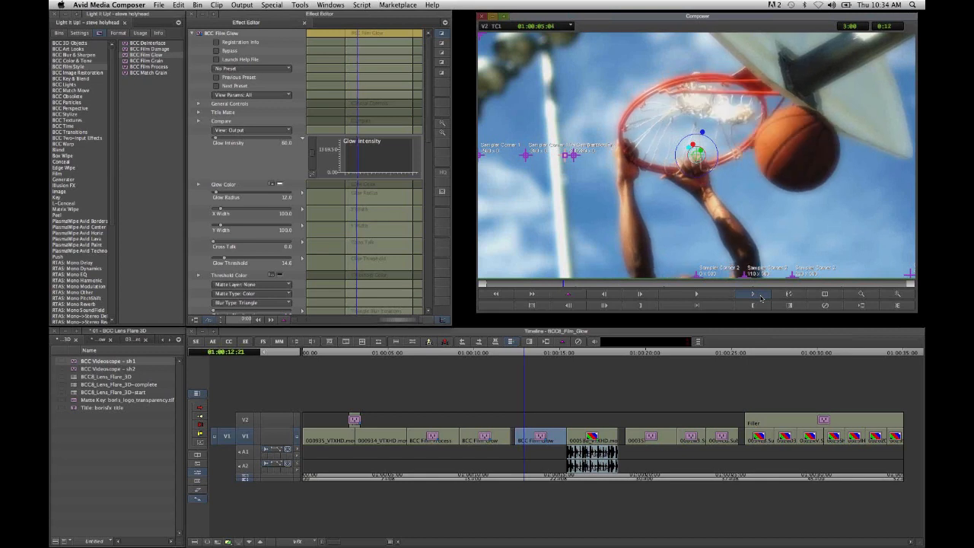
left_click(761, 297)
left_click(761, 298)
left_click(760, 298)
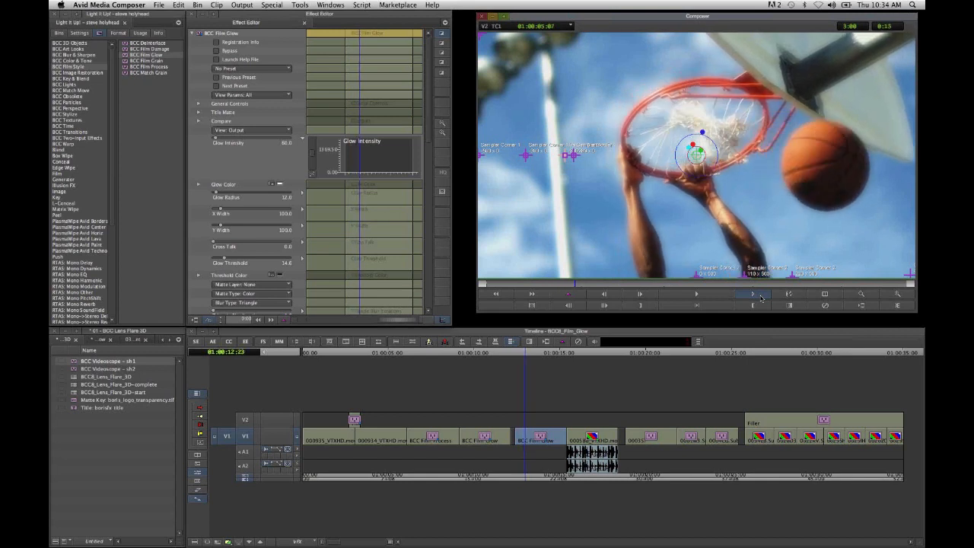
left_click(761, 297)
left_click(760, 297)
left_click(760, 298)
left_click(760, 297)
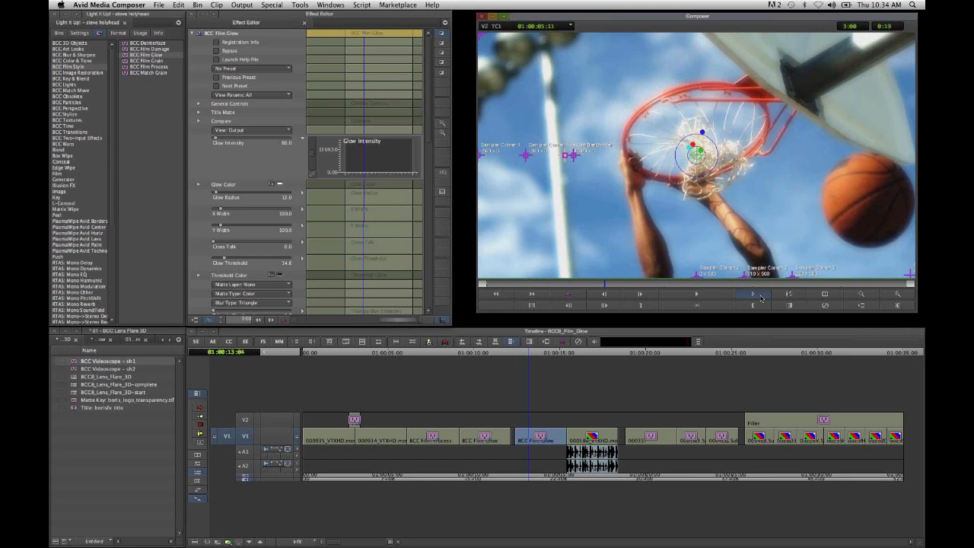
left_click(761, 297)
- Toggle Film Glow's Bypass on and off to compare the original basketball shot with the glow version
left_click(218, 51)
left_click(218, 51)
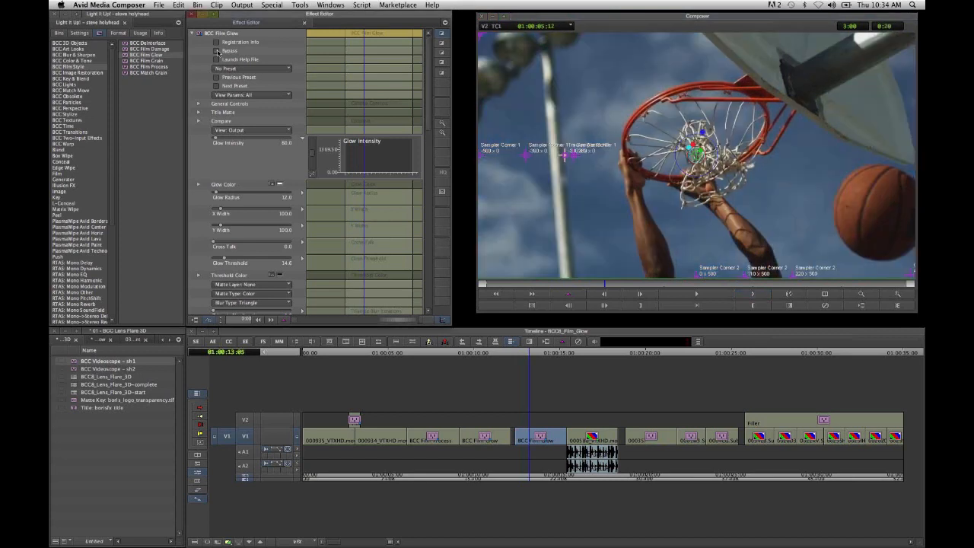
left_click(218, 51)
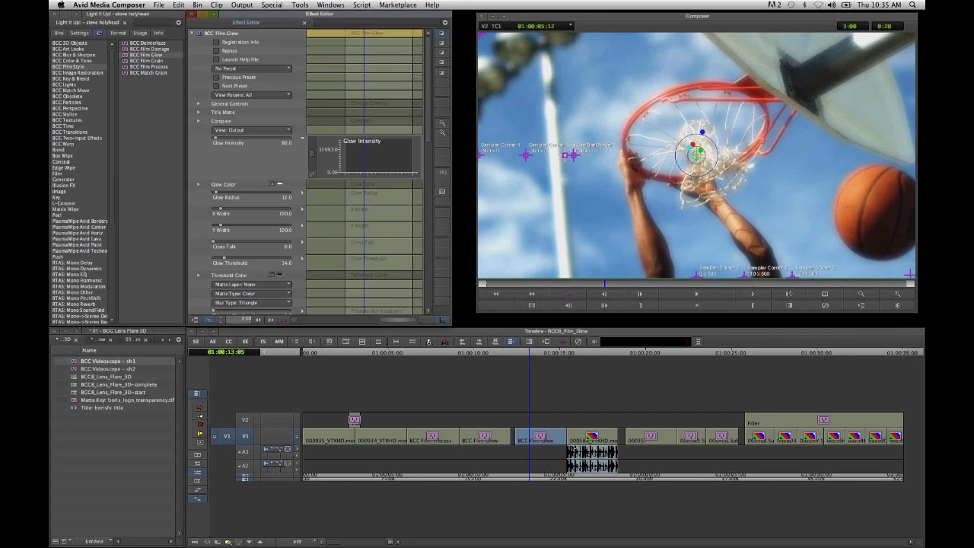
- Play the second basketball shot with its audio and return to the start of the clip
left_click(565, 481)
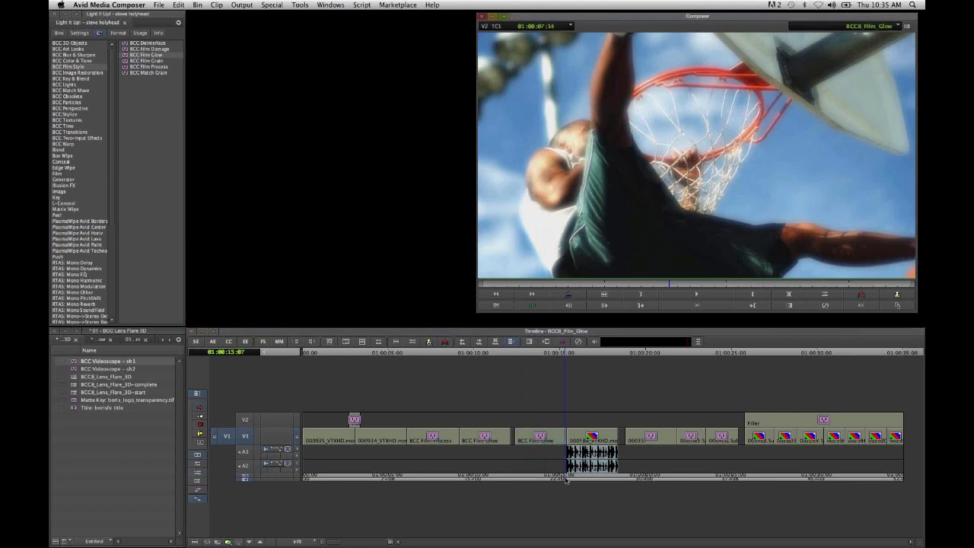
key("space")
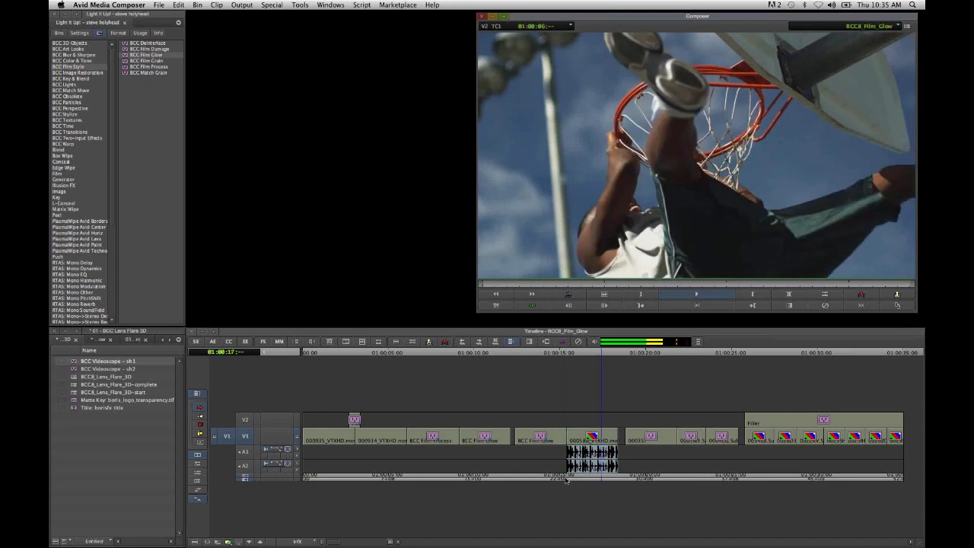
left_click(580, 479)
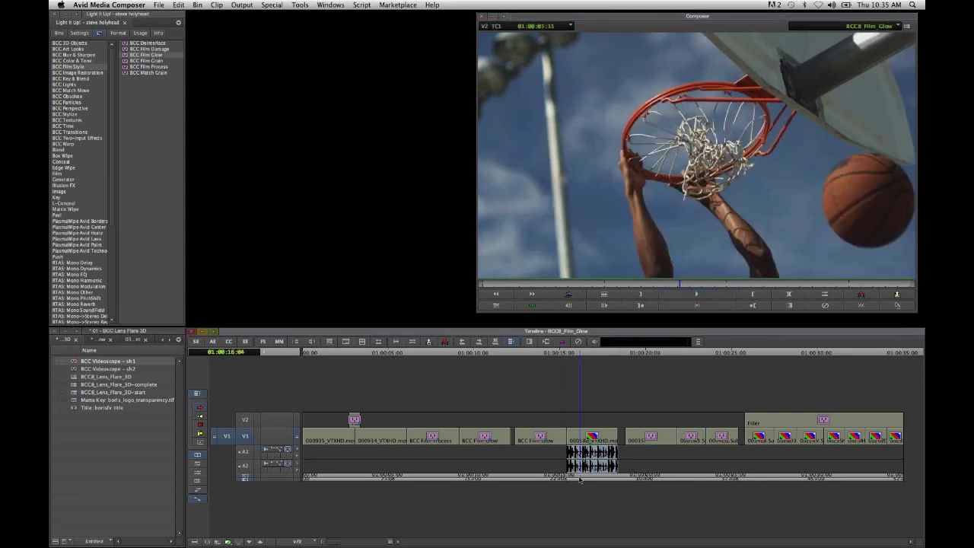
left_click_drag(580, 479, 567, 480)
- Copy the first basketball shot's Film Glow effect onto the second basketball shot with audio
left_click(530, 433)
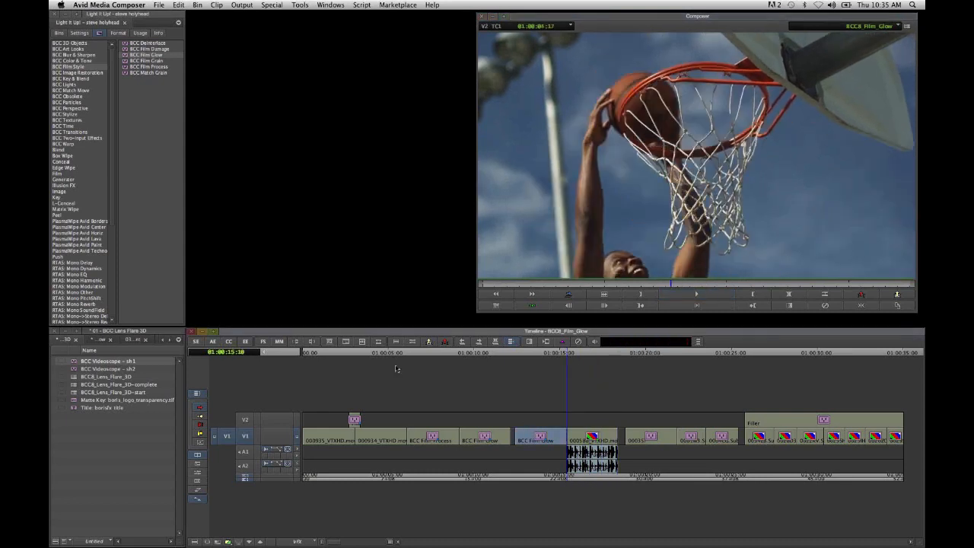
left_click(245, 340)
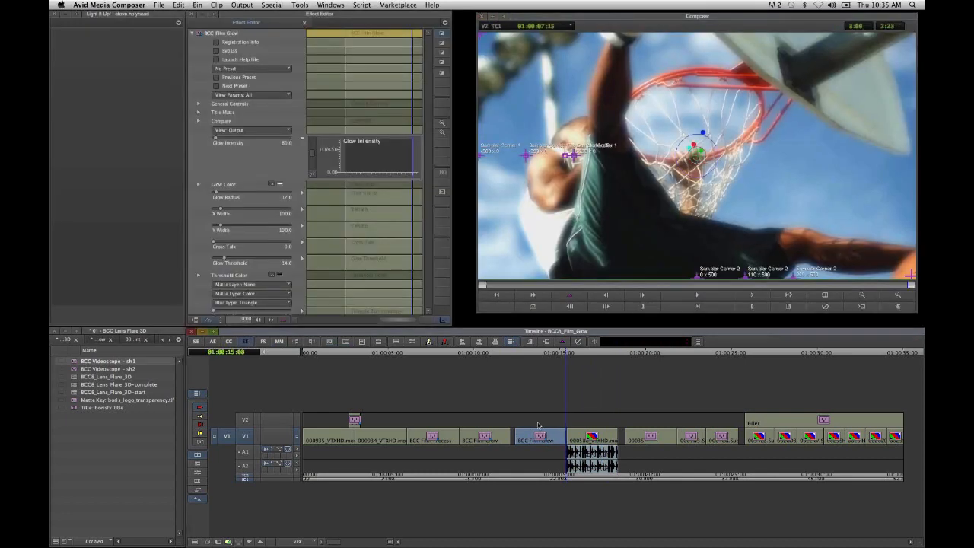
left_click(600, 437)
left_click_drag(596, 443, 597, 443)
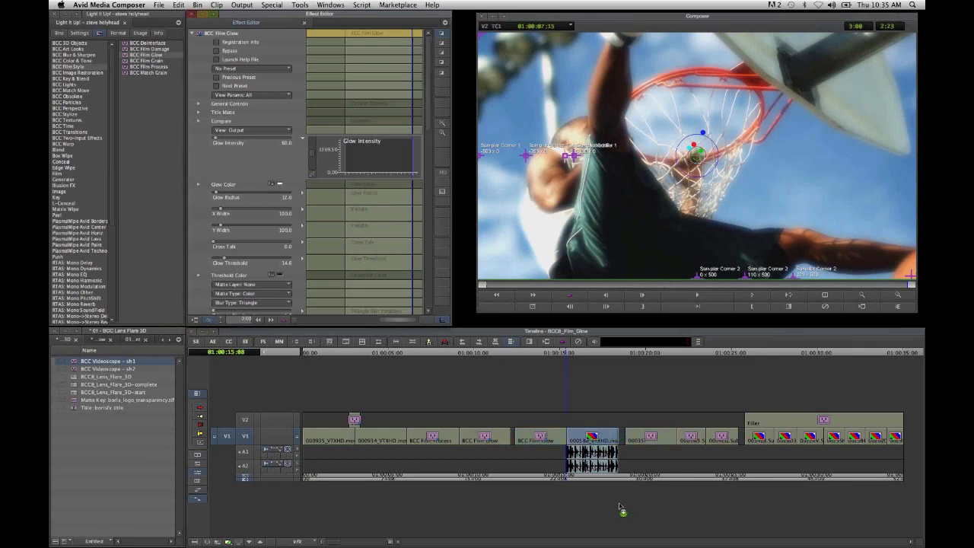
- Open the second basketball shot's Film Glow for editing and raise Glow Intensity to about 134
left_click(575, 481)
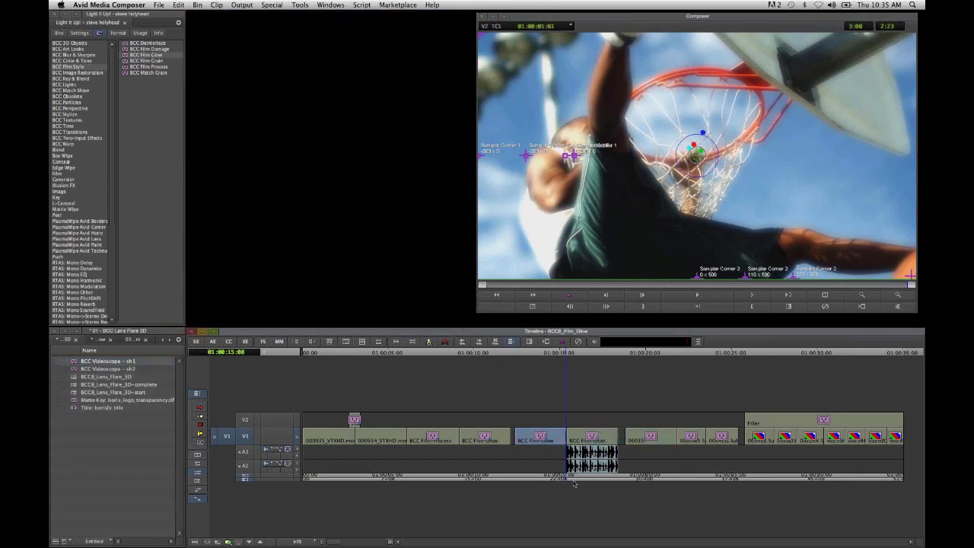
left_click(246, 342)
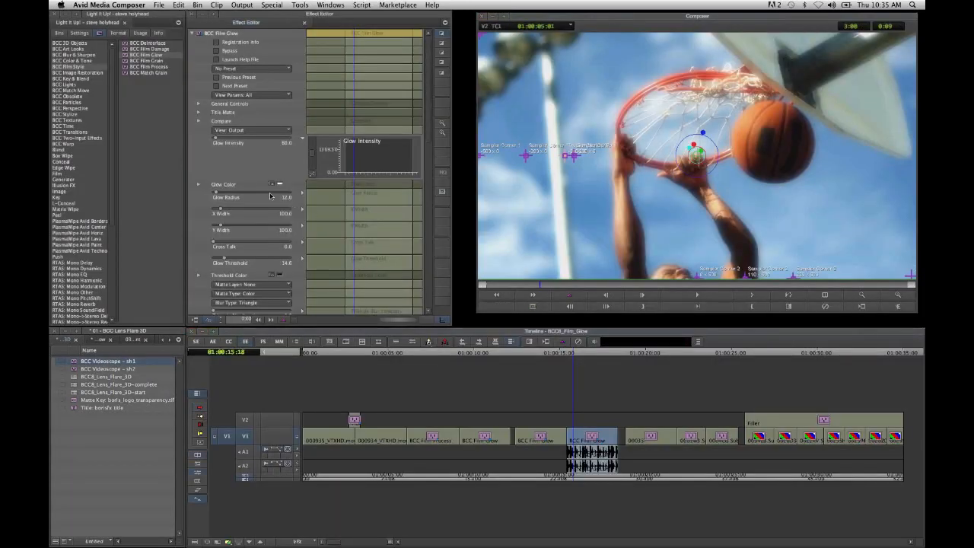
left_click(218, 143)
left_click_drag(220, 143, 222, 143)
left_click(221, 144)
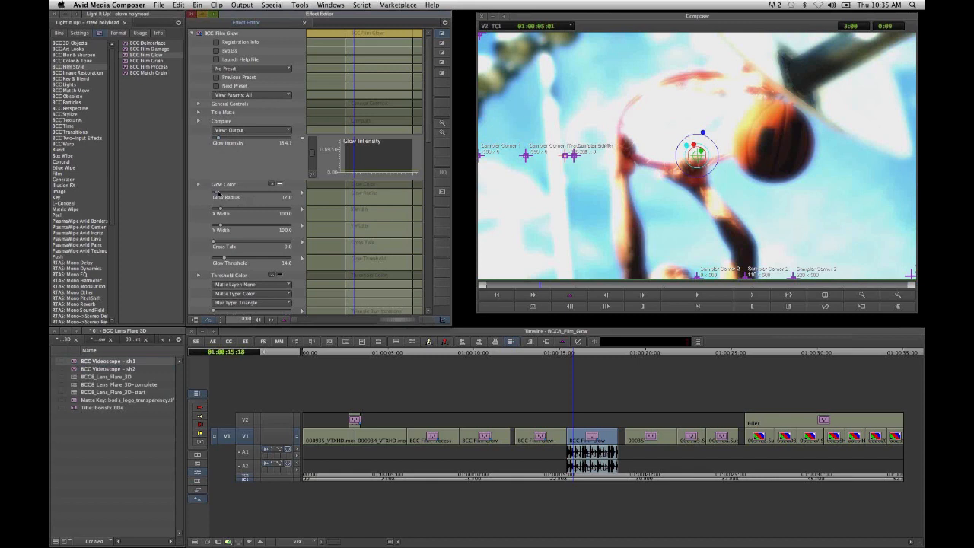
- Streak the glow horizontally by setting X Width to about 134, Y Width to 0 and Glow Radius to about 14
left_click_drag(218, 194, 225, 213)
left_click_drag(221, 226, 214, 229)
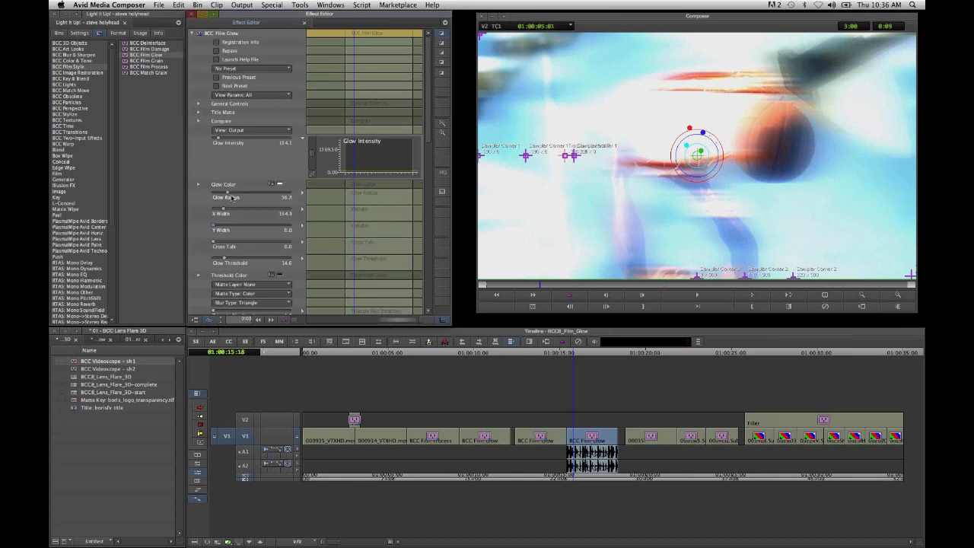
left_click_drag(225, 193, 217, 196)
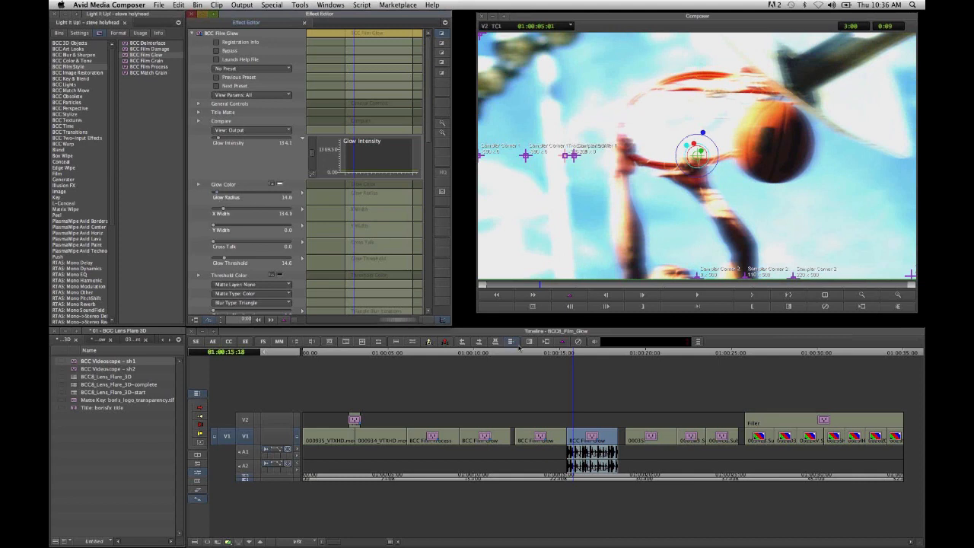
- Collapse Film Glow's Geometrics group and enable the Beat Reactor for the second basketball shot
scroll(431, 91, "down", 15)
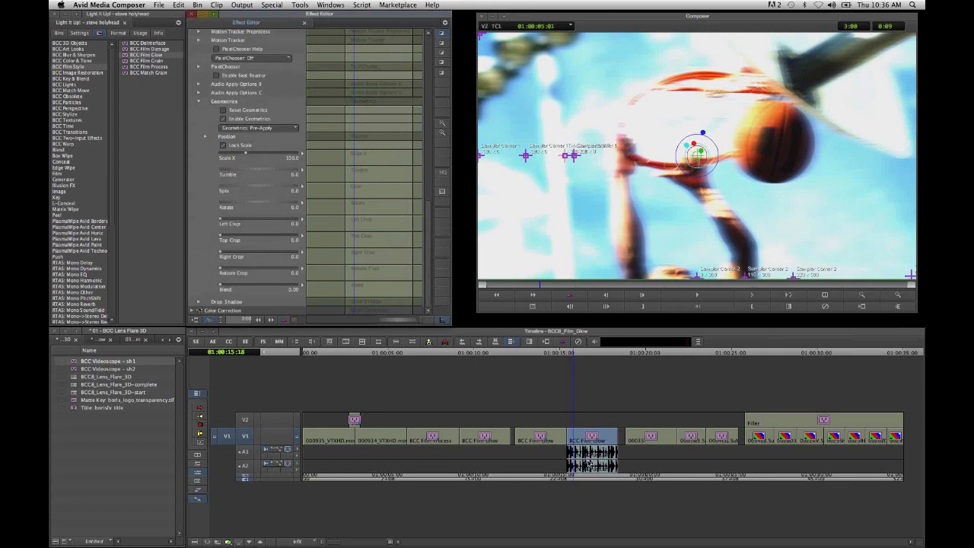
left_click(198, 102)
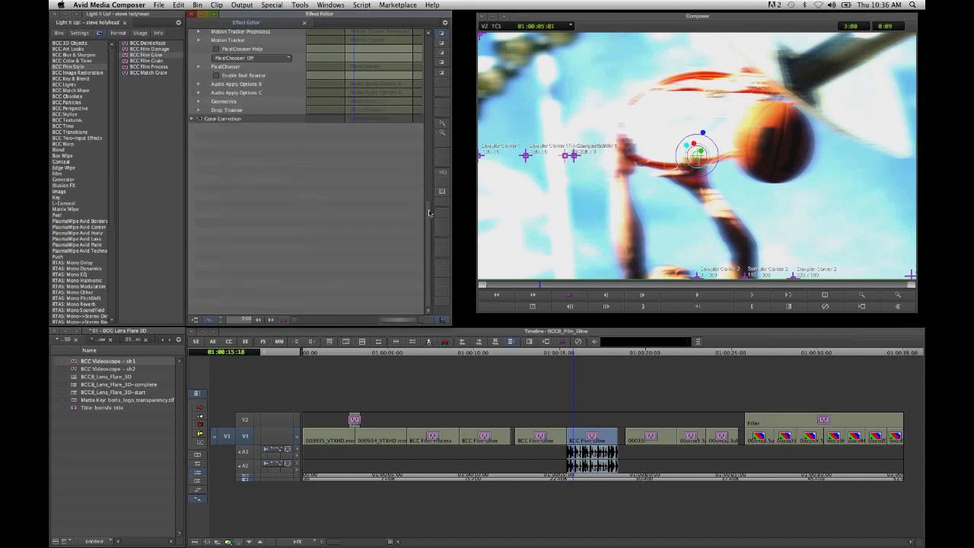
left_click_drag(429, 213, 429, 178)
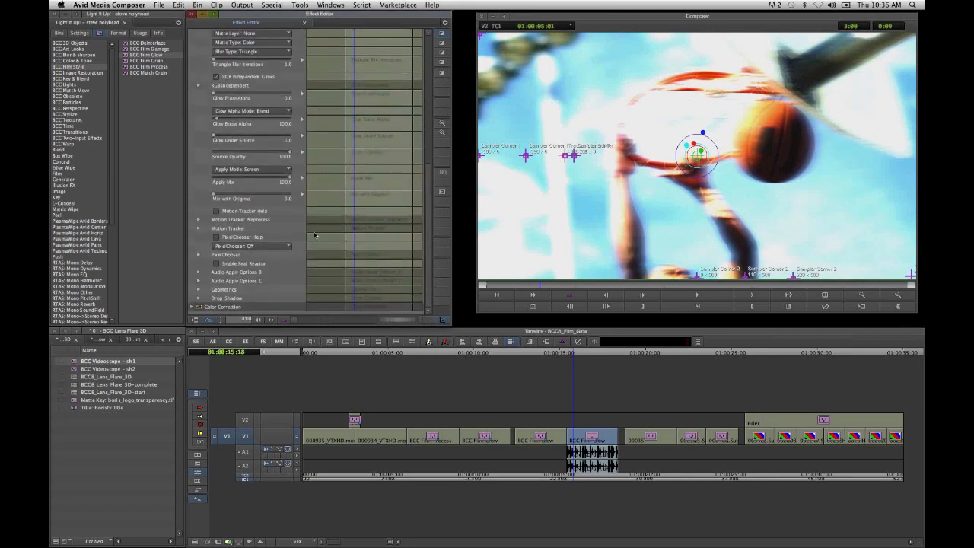
left_click(240, 264)
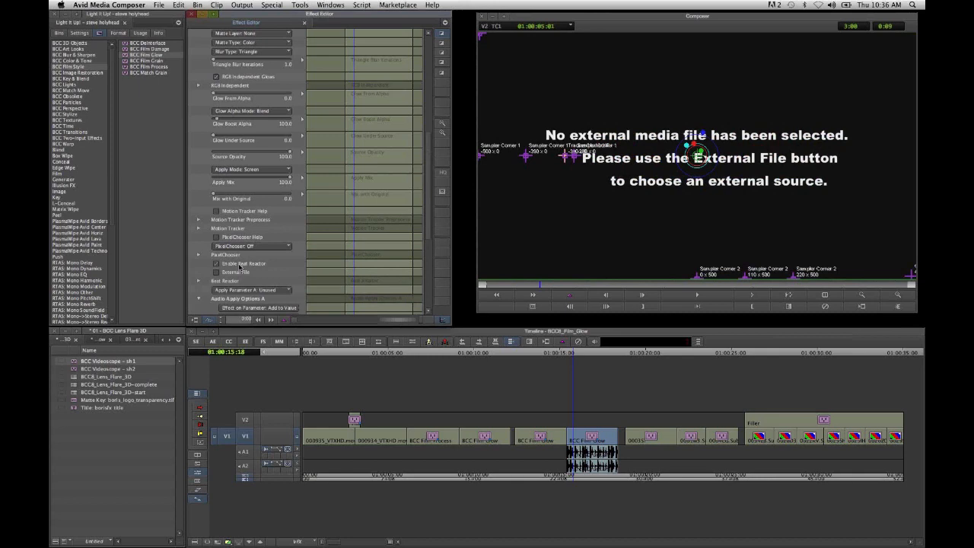
scroll(238, 251, "down", 2)
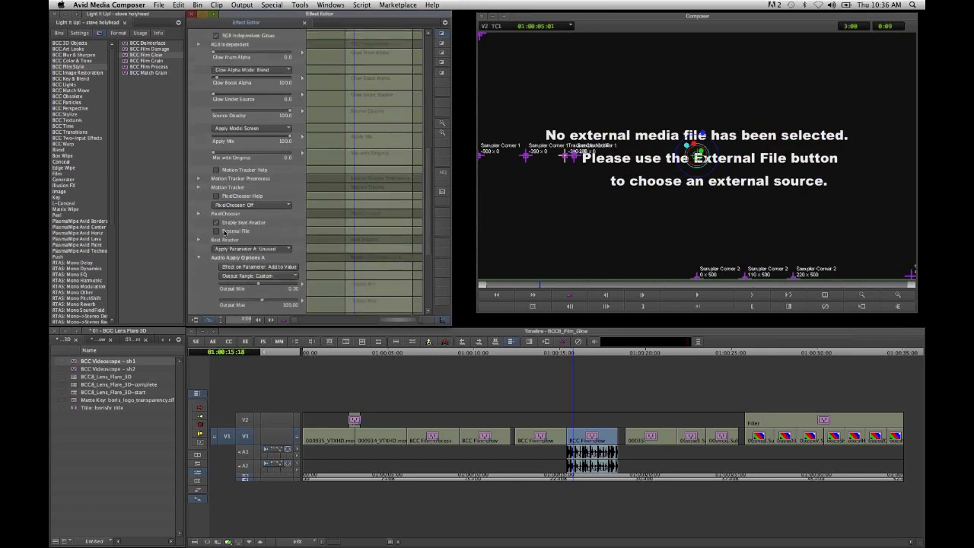
- Load an external audio file into the Beat Reactor and apply its Parameter A to Glow Intensity
left_click(229, 234)
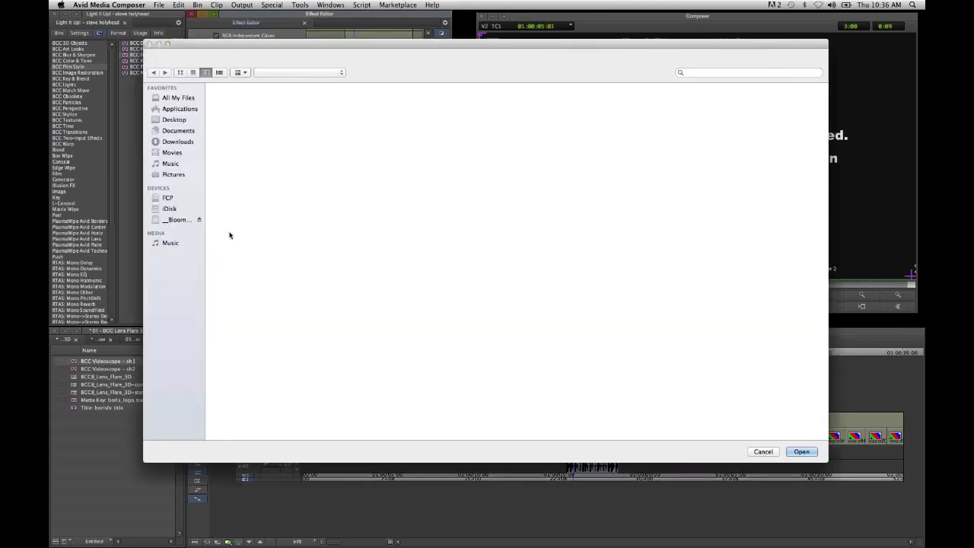
left_click(802, 452)
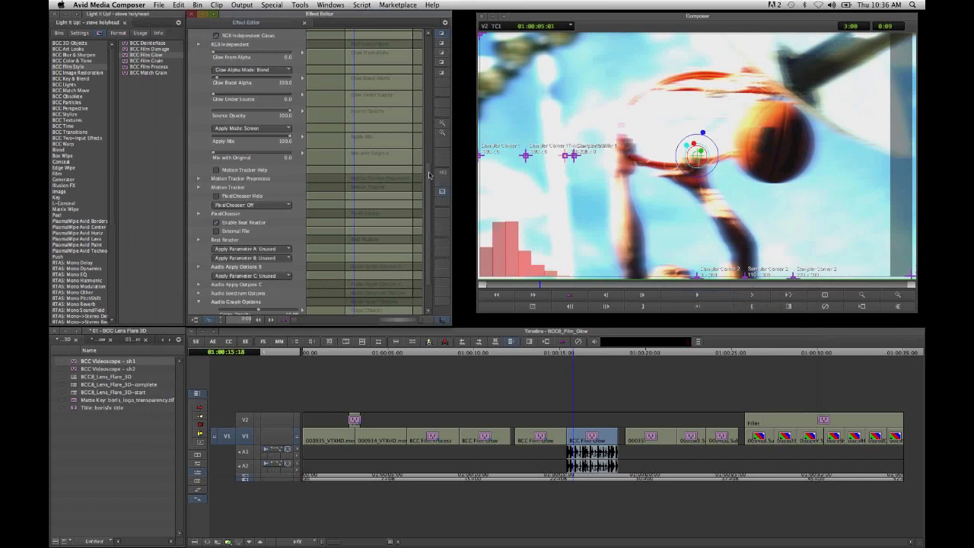
scroll(238, 184, "down", 3)
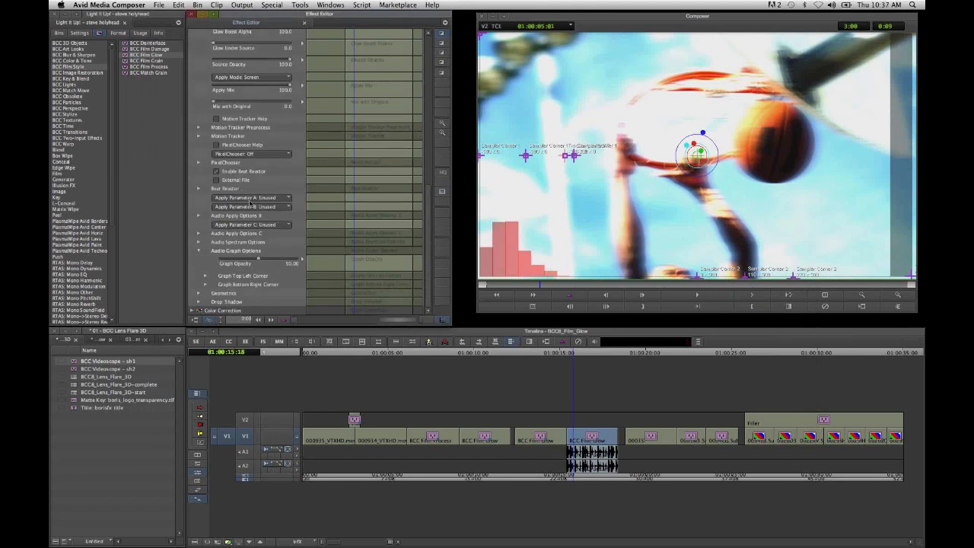
left_click(250, 199)
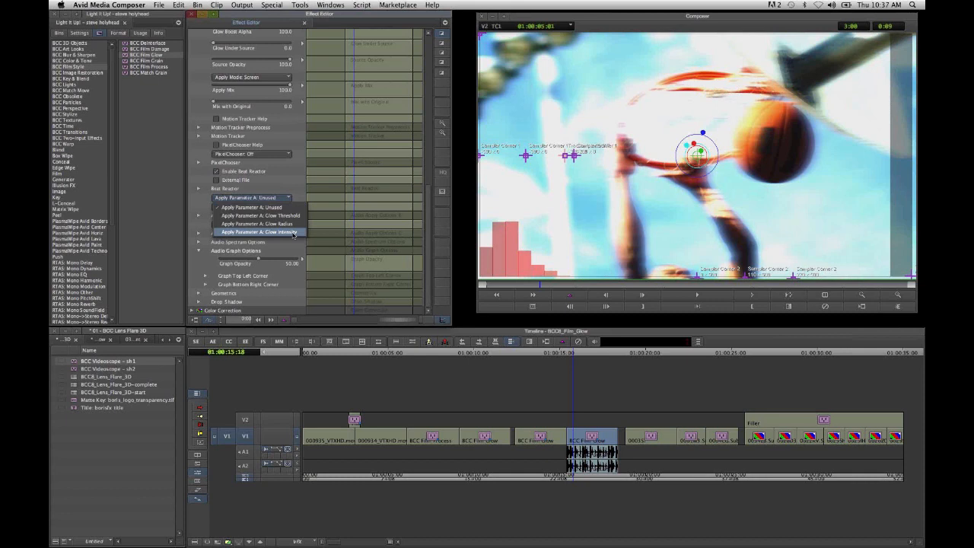
left_click(293, 233)
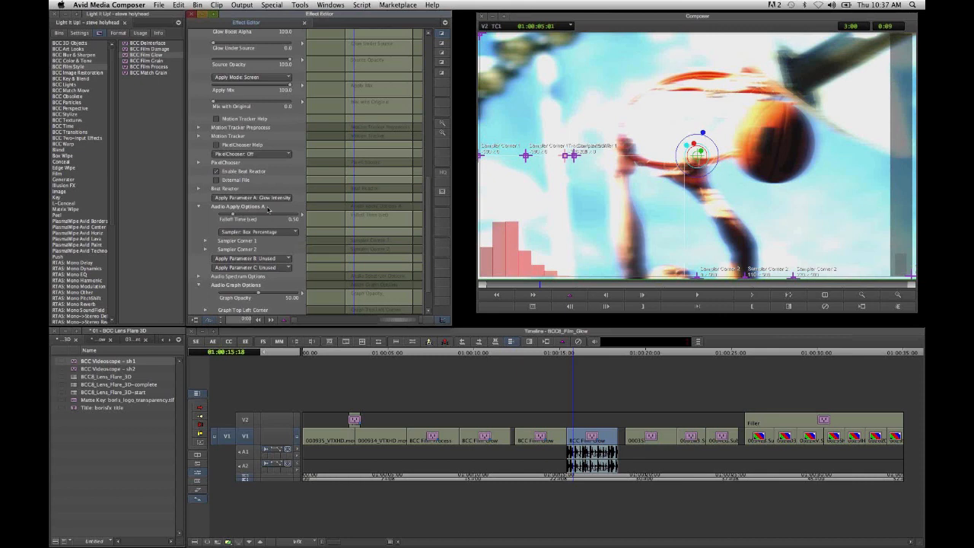
- Set Output Max to 300 in the Beat Reactor's Audio Apply Options A
left_click(199, 207)
left_click(199, 208)
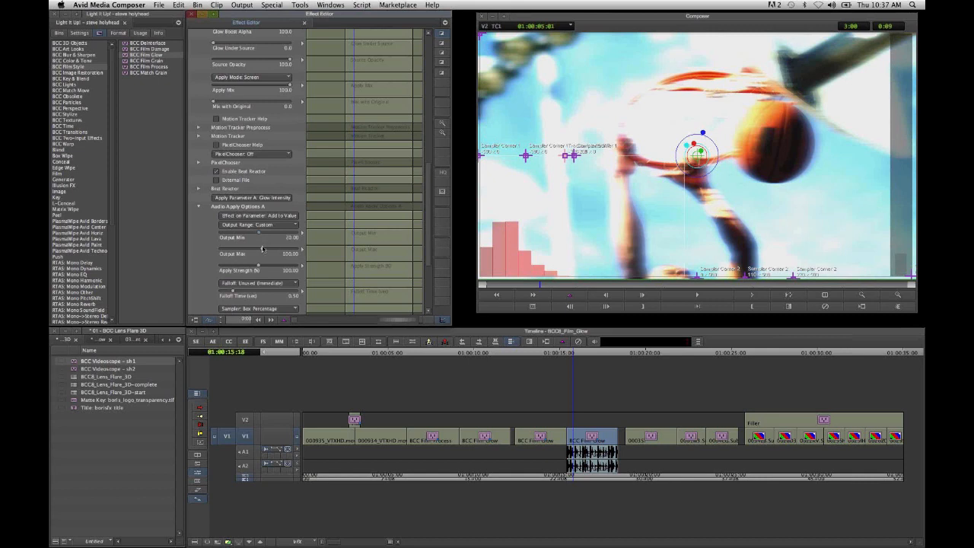
type("3")
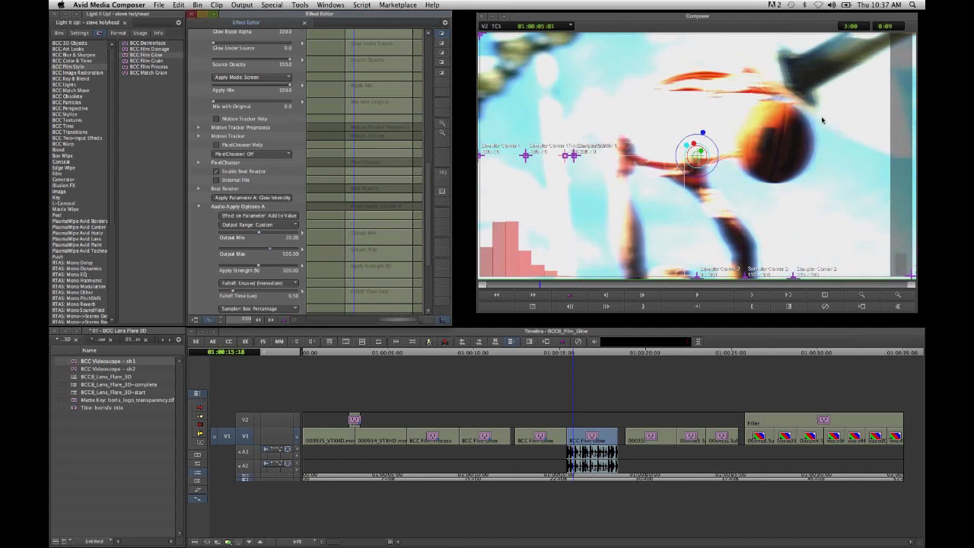
- Check the audio-driven glow at several frames of the basketball shot and hide the audio graph by setting Graph Opacity to 0
left_click(577, 288)
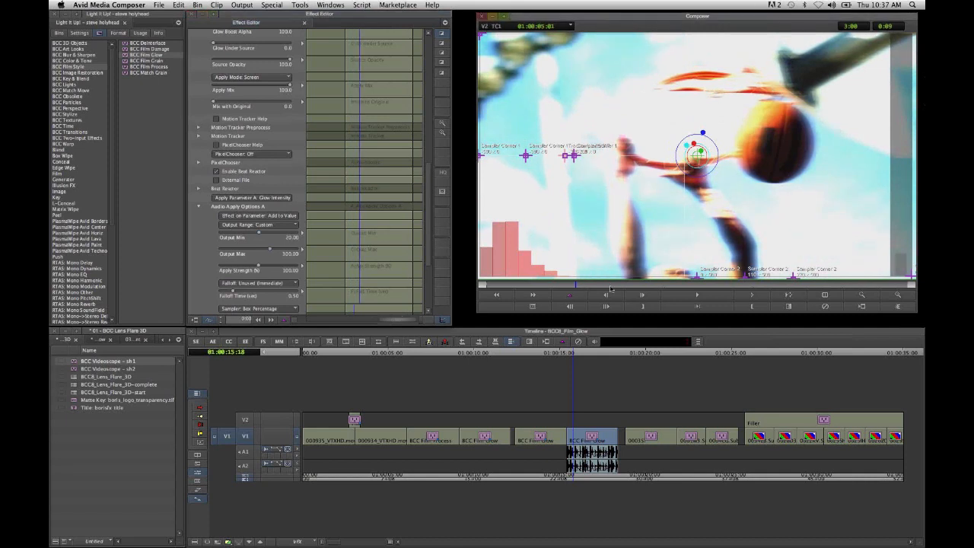
left_click(611, 287)
left_click(635, 286)
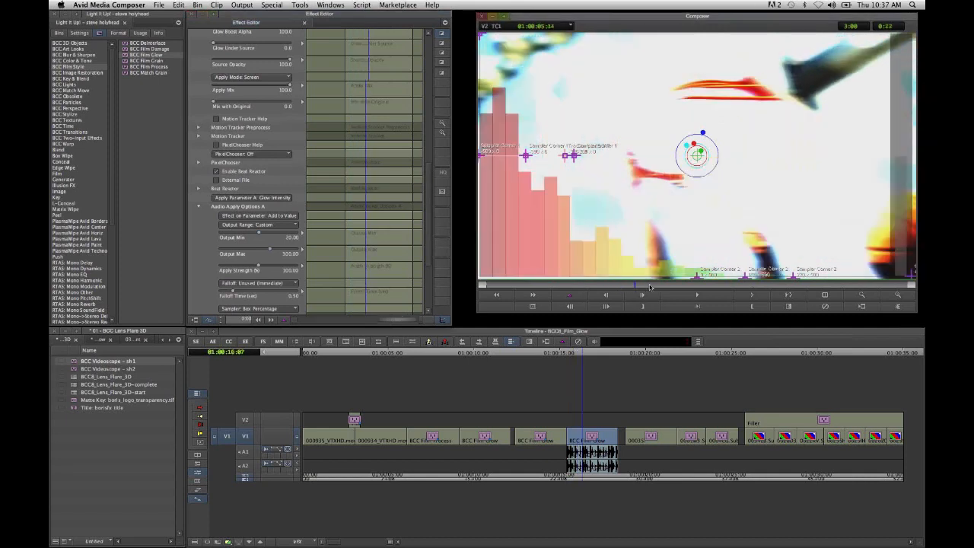
left_click(647, 286)
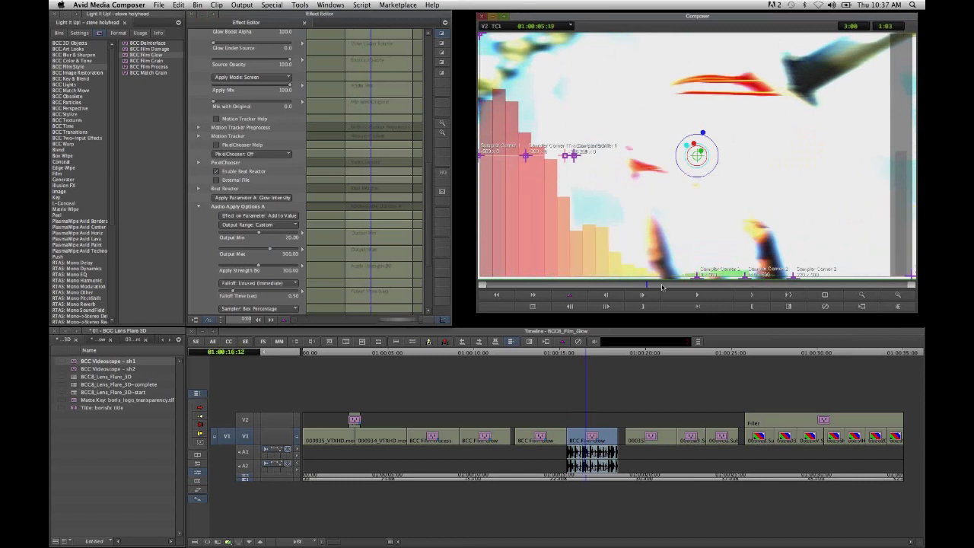
left_click(662, 287)
left_click(693, 287)
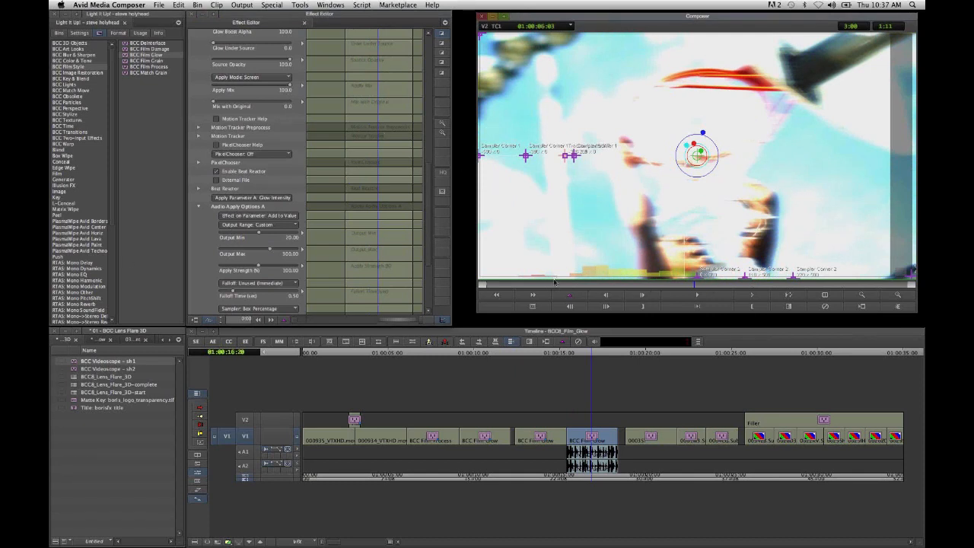
left_click(554, 281)
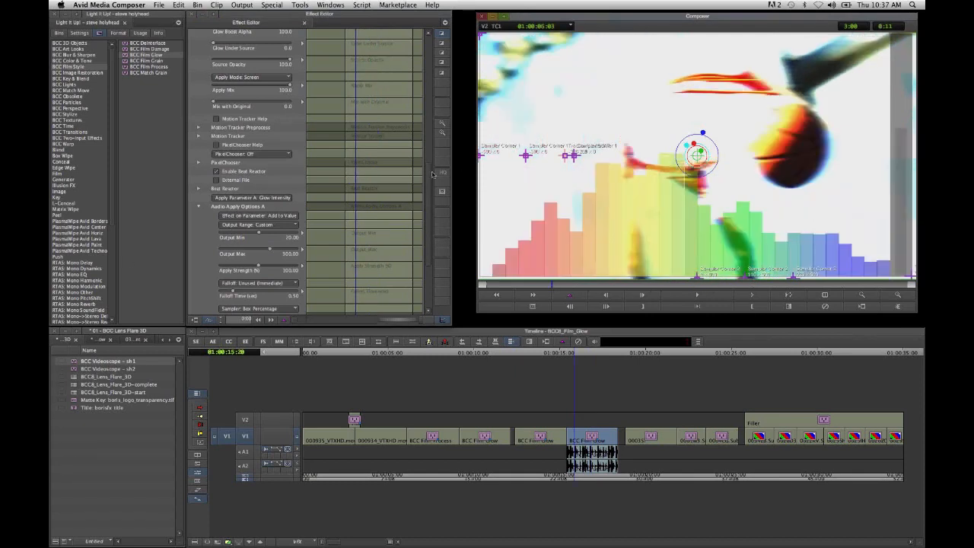
scroll(431, 186, "down", 5)
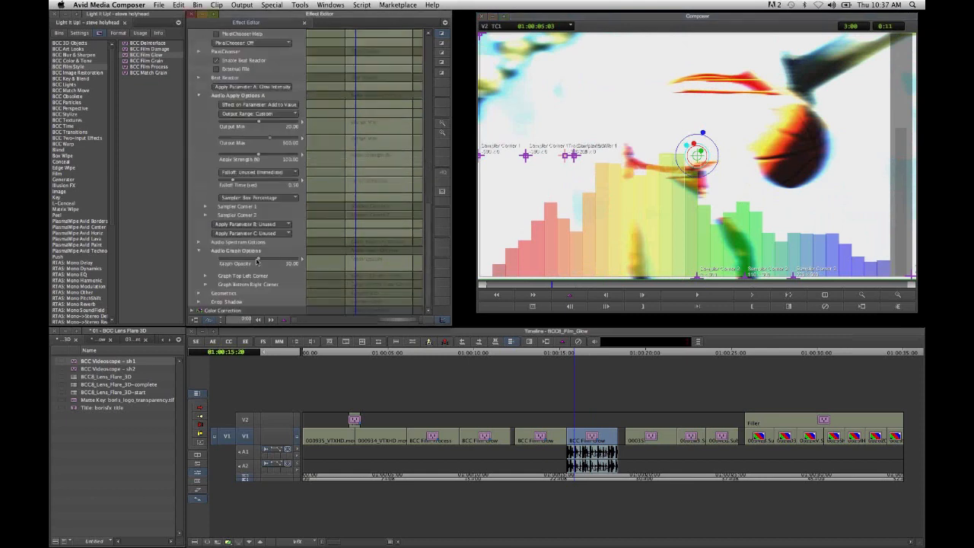
left_click_drag(257, 261, 207, 264)
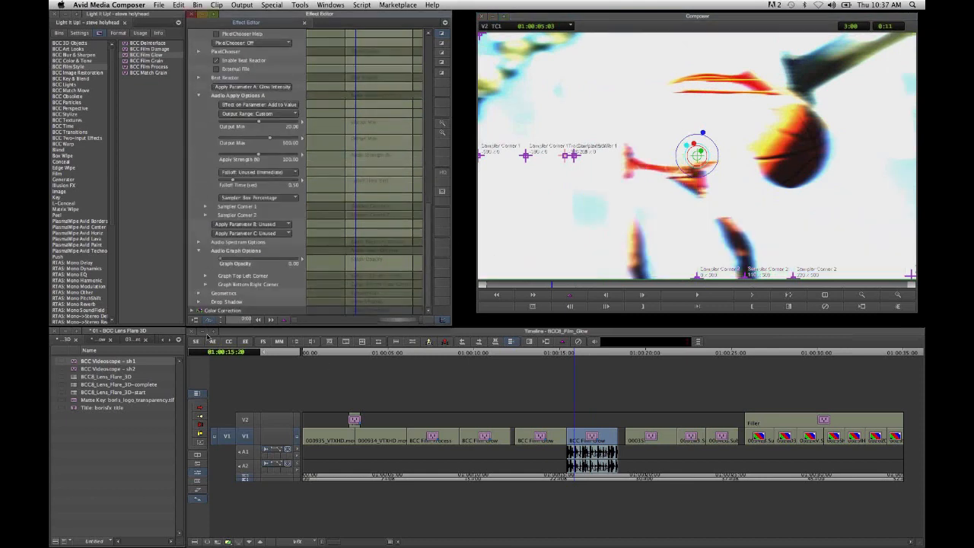
- Switch to the 02 - BCC Film Glow bin and load the BCC8_Film_Glow-complete sequence into the timeline
left_click(178, 340)
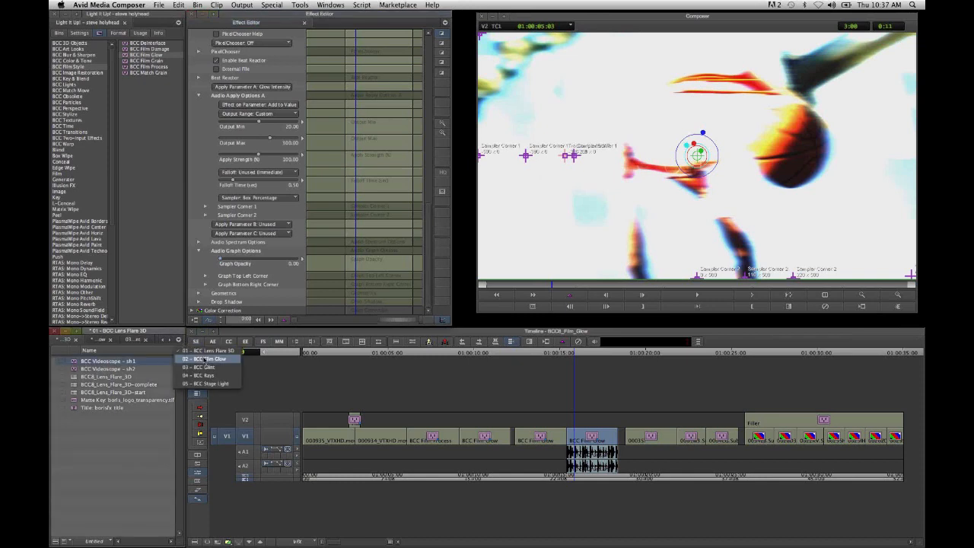
left_click(205, 361)
left_click(73, 377)
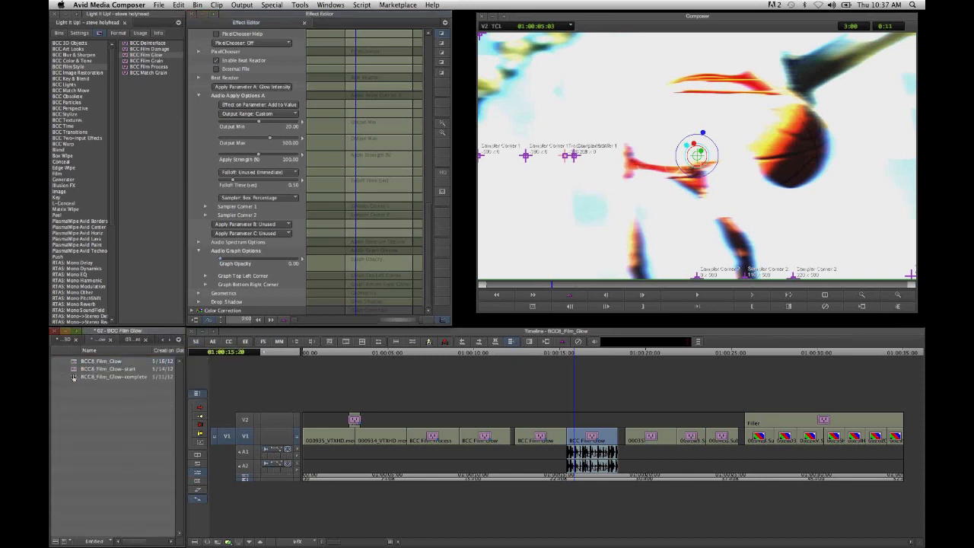
double_click(74, 378)
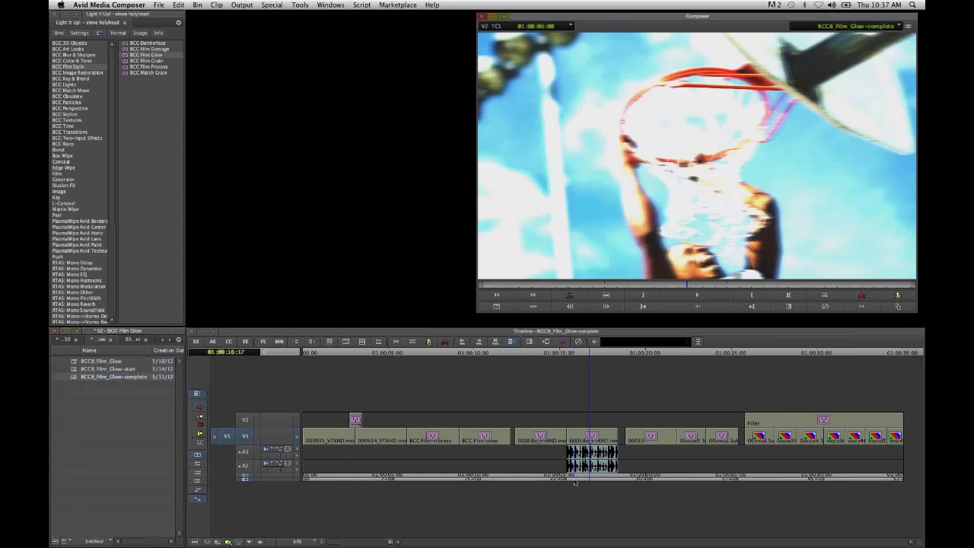
- Play the completed sequence's second basketball shot from just before its audio to review the beat-driven glow
left_click(568, 479)
key("space")
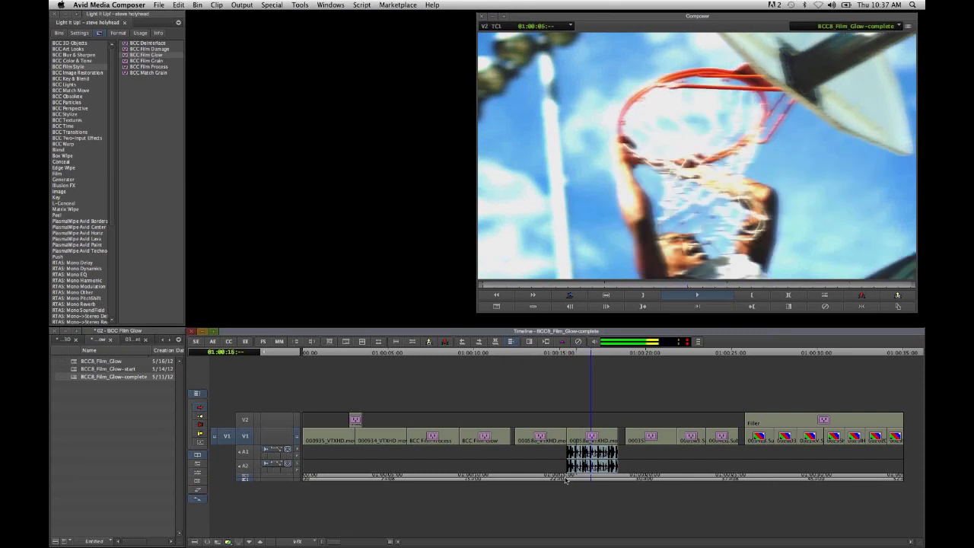
left_click(565, 480)
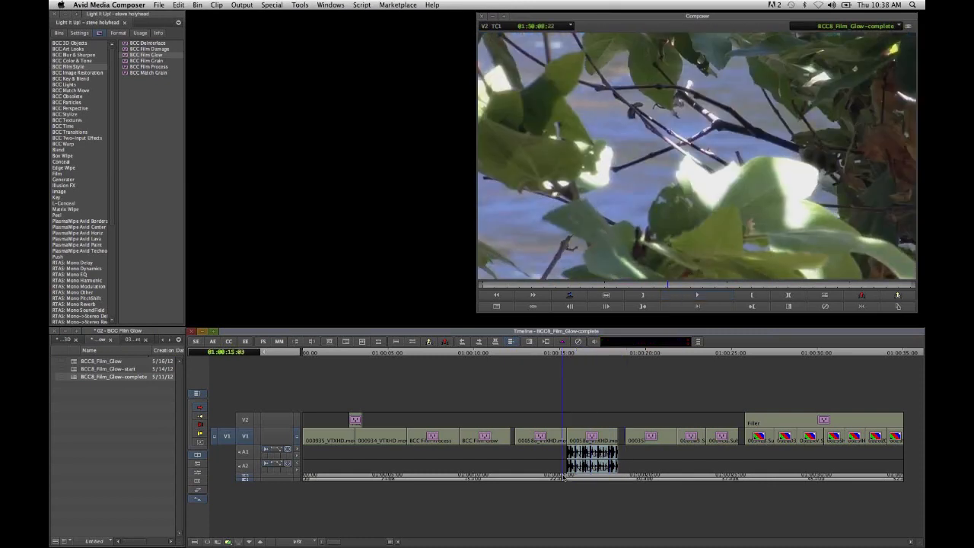
key("space")
left_click(599, 478)
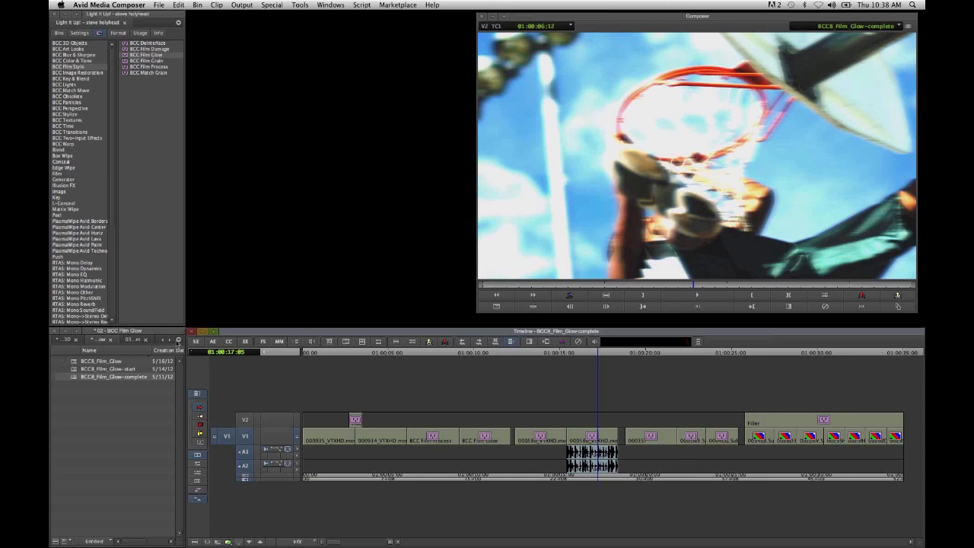
- Switch to the 03 - BCC Glint bin and load the BCC8_Glint sequence into the timeline
left_click(178, 340)
left_click(214, 367)
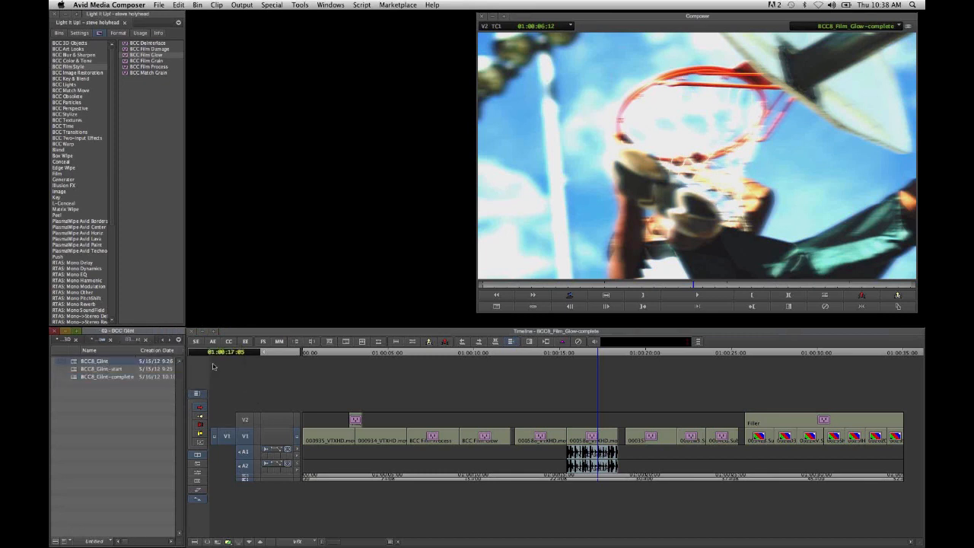
left_click(97, 426)
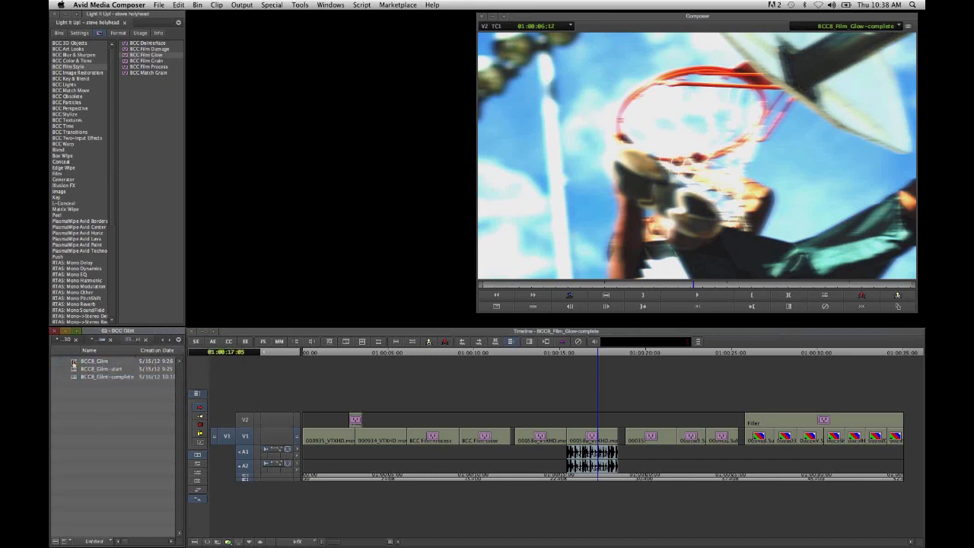
left_click(73, 365)
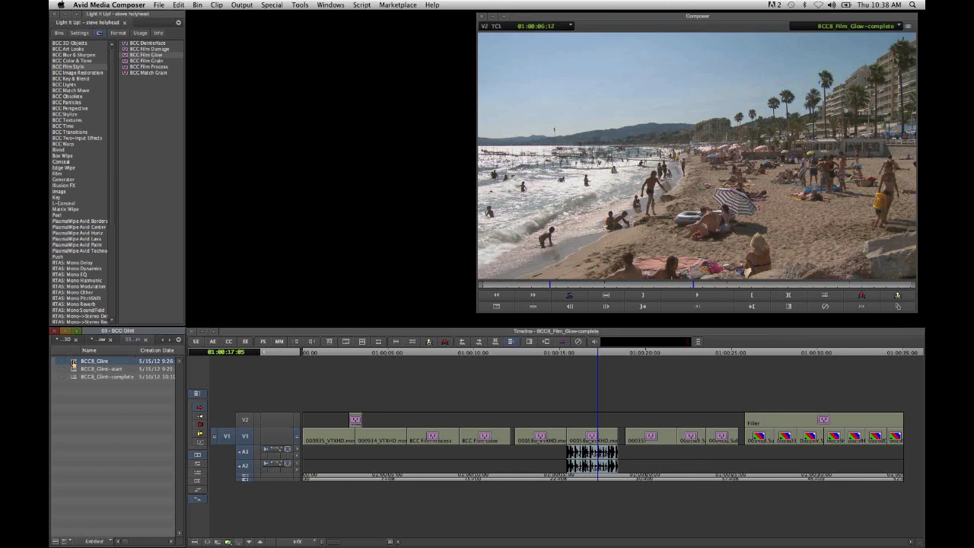
double_click(73, 364)
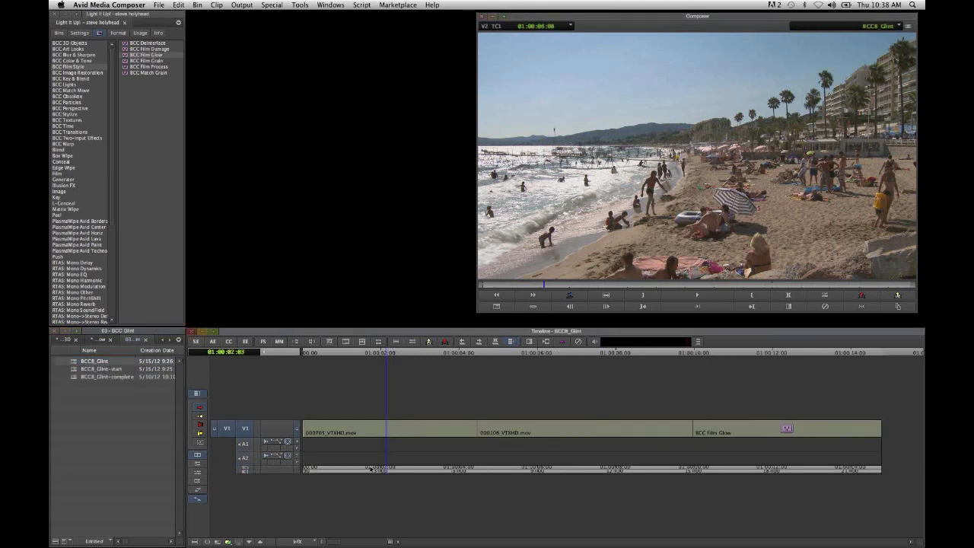
- Look through the sequence's clips, park on the beach clip at 01:00:01:02 and apply BCC Glint from BCC Lights to it
left_click(518, 470)
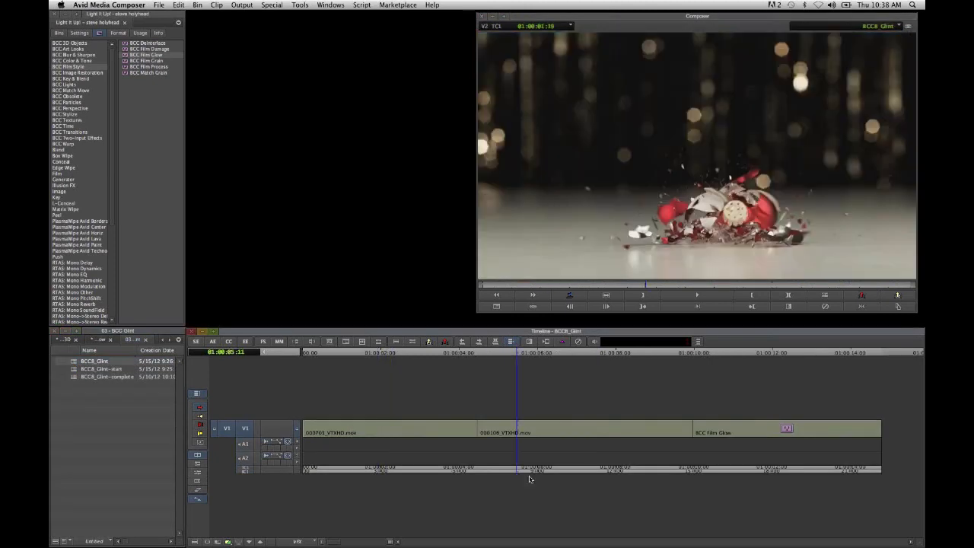
left_click_drag(530, 478, 346, 494)
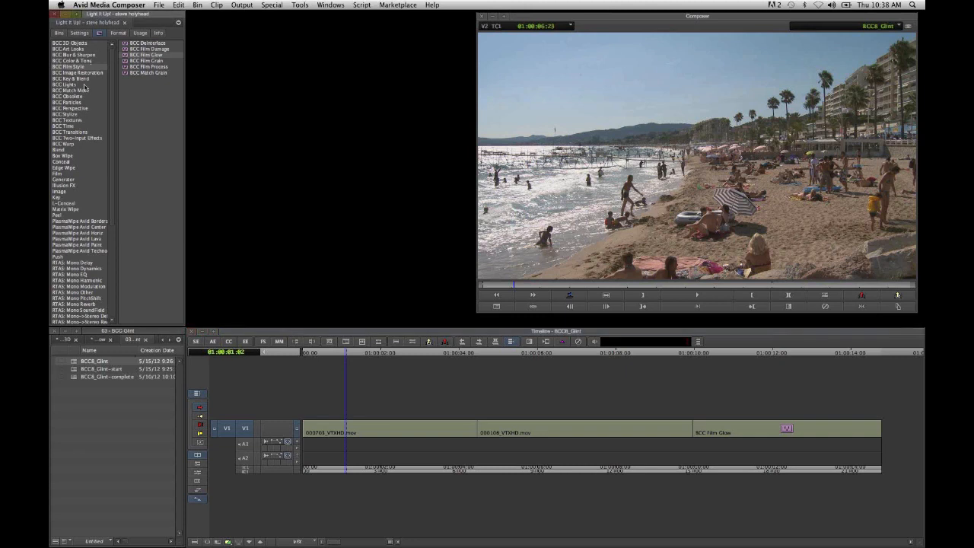
left_click(85, 85)
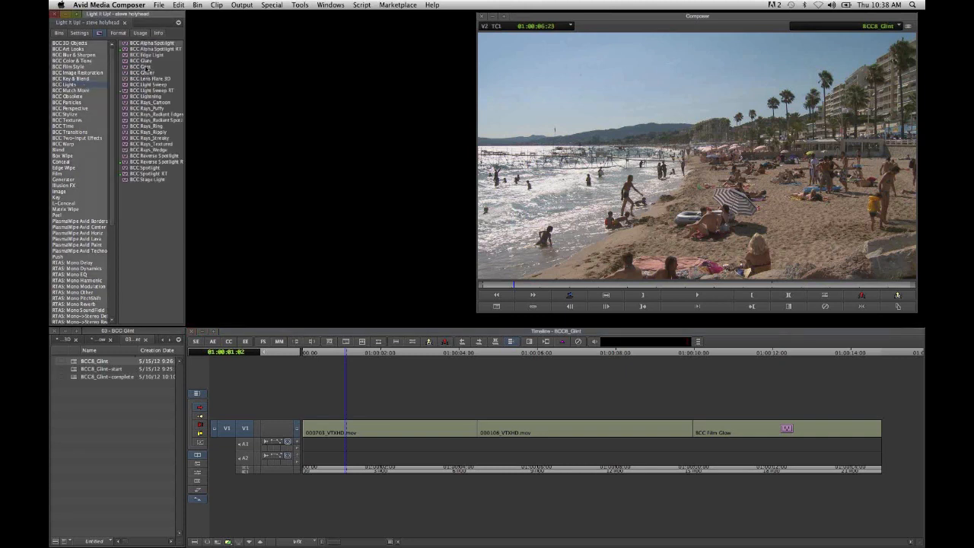
left_click(149, 67)
left_click_drag(152, 68, 386, 432)
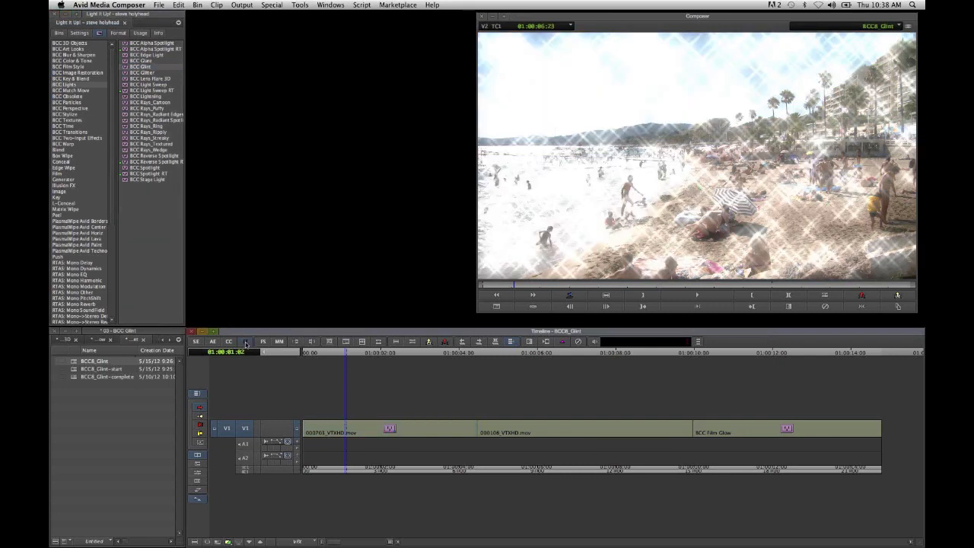
- Open the beach clip's Glint effect for editing and raise Glint Threshold to about 77
left_click(246, 343)
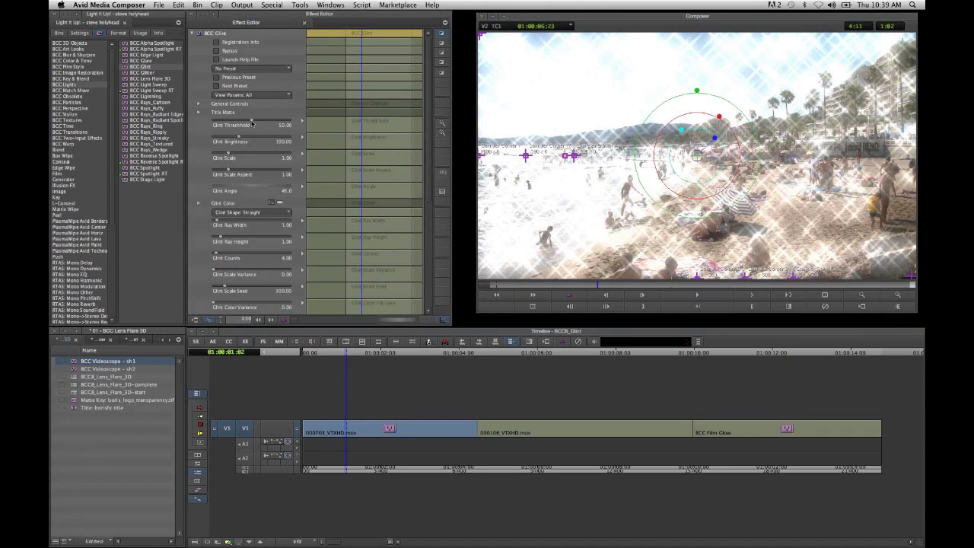
left_click(252, 121)
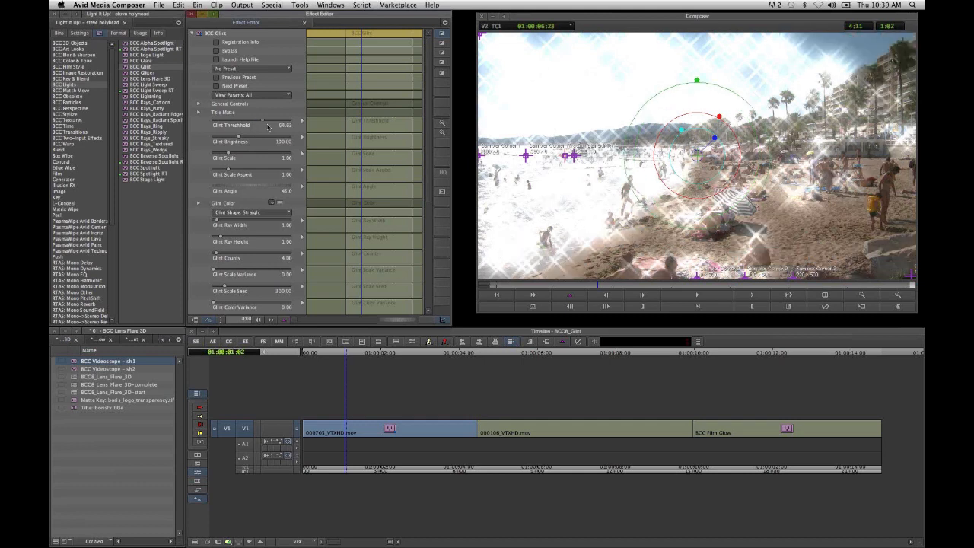
mouse_move(267, 126)
left_mouse_down()
mouse_move(253, 125)
mouse_move(276, 130)
left_mouse_up()
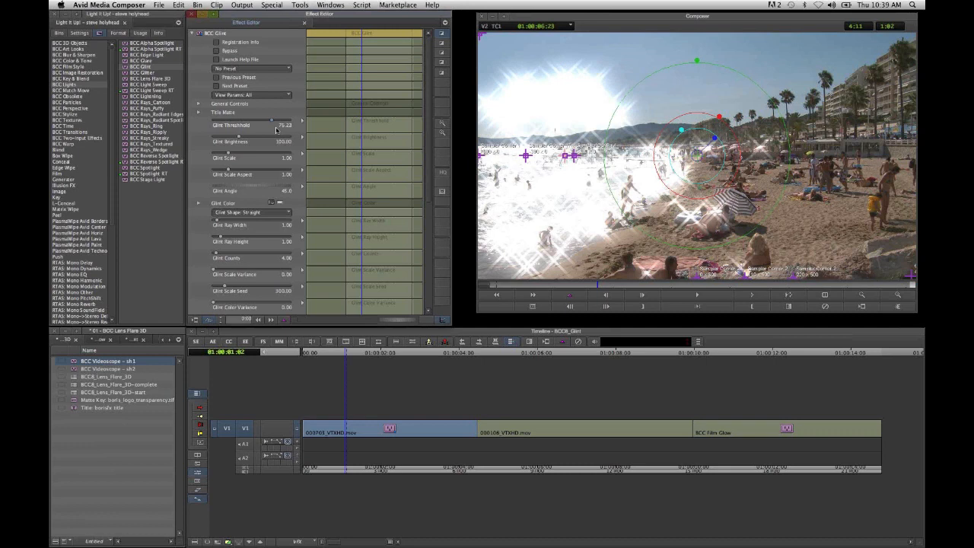
left_click_drag(276, 130, 274, 130)
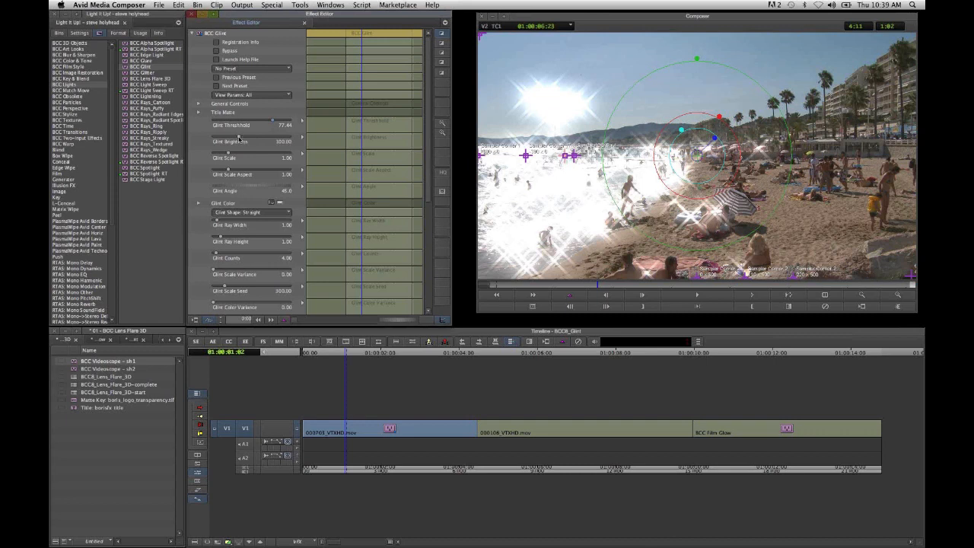
- Lower Glint Brightness to about 33 and Glint Scale to about 0.79 on the beach clip
left_click_drag(233, 137, 222, 136)
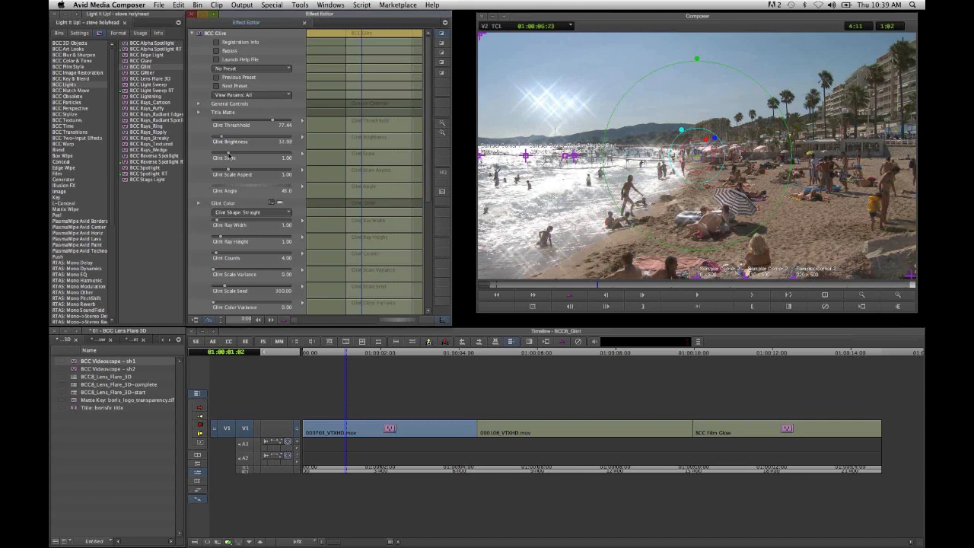
left_click(226, 156)
left_click_drag(226, 155, 233, 156)
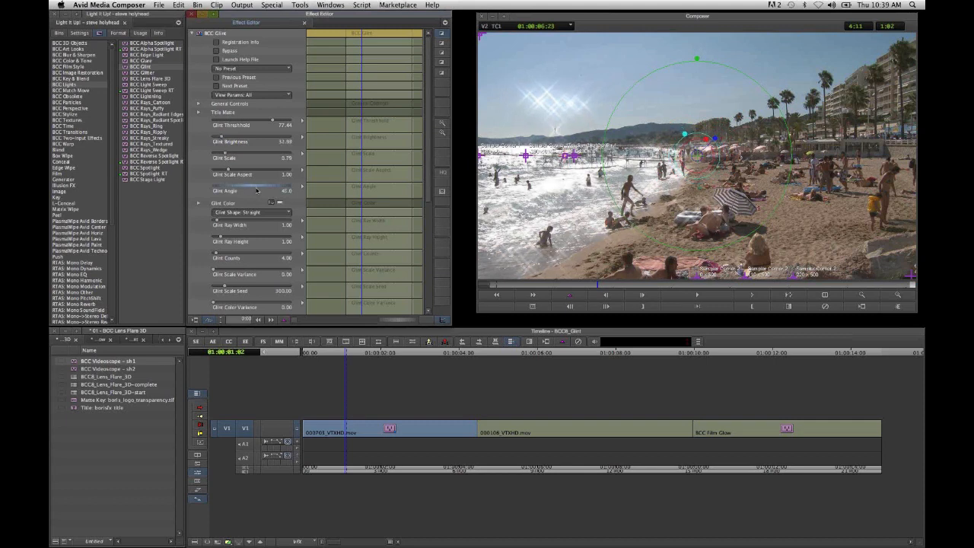
- Rotate the glints by setting Glint Angle to about 75 and raise Glint Brightness to about 53
left_click_drag(256, 190, 260, 190)
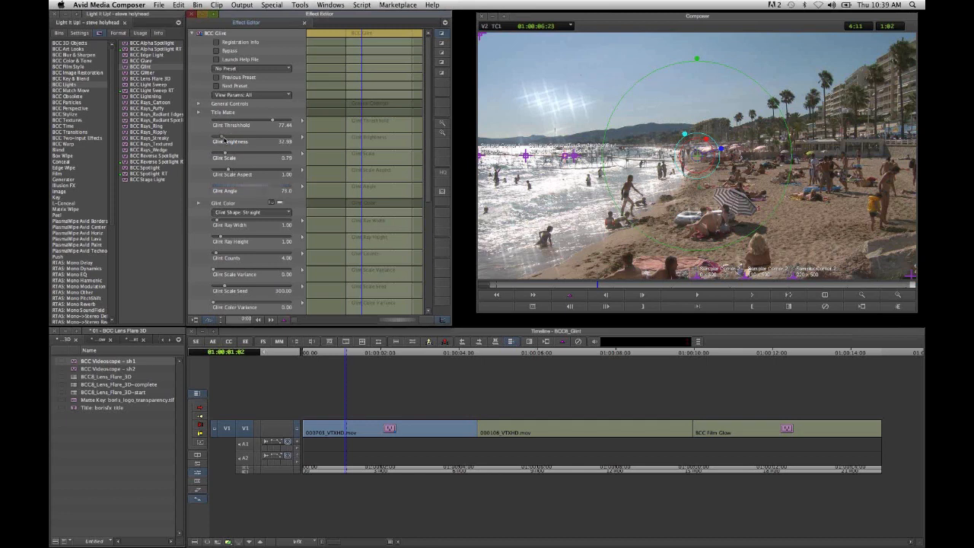
left_click_drag(224, 139, 227, 141)
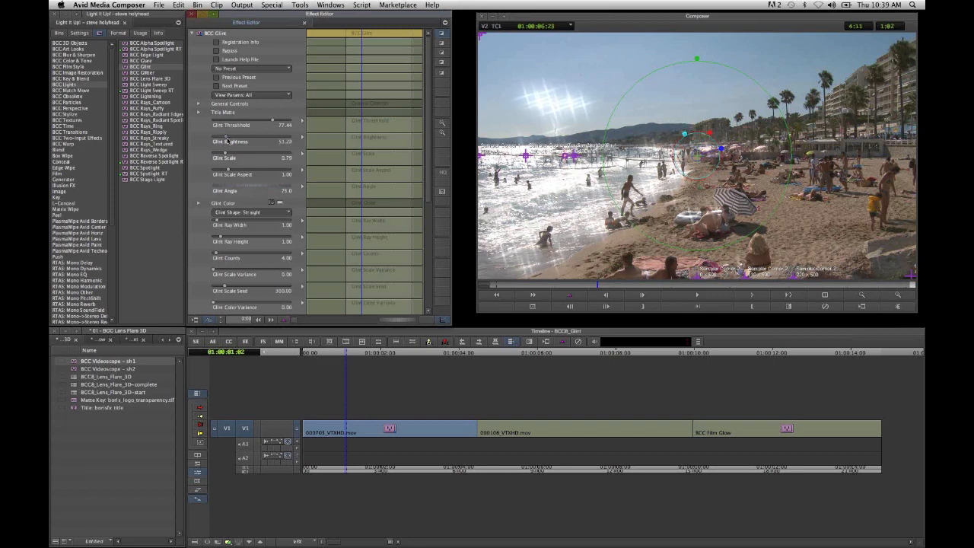
- Enable the Glint's PixelChooser with an Inside Rectangle region and fit the rectangle over the sparkling water, leaving out sky and beach
scroll(433, 169, "down", 1)
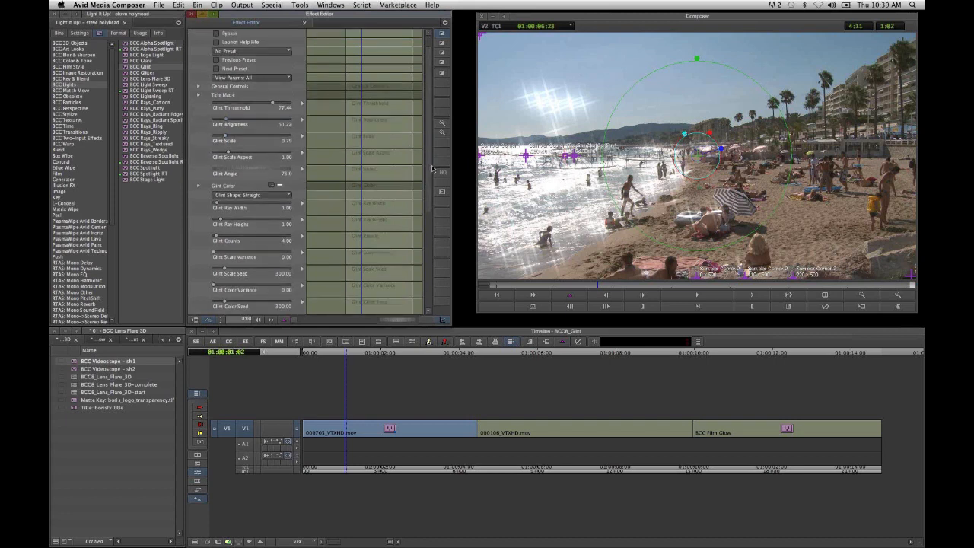
left_click_drag(432, 169, 435, 259)
left_click(253, 250)
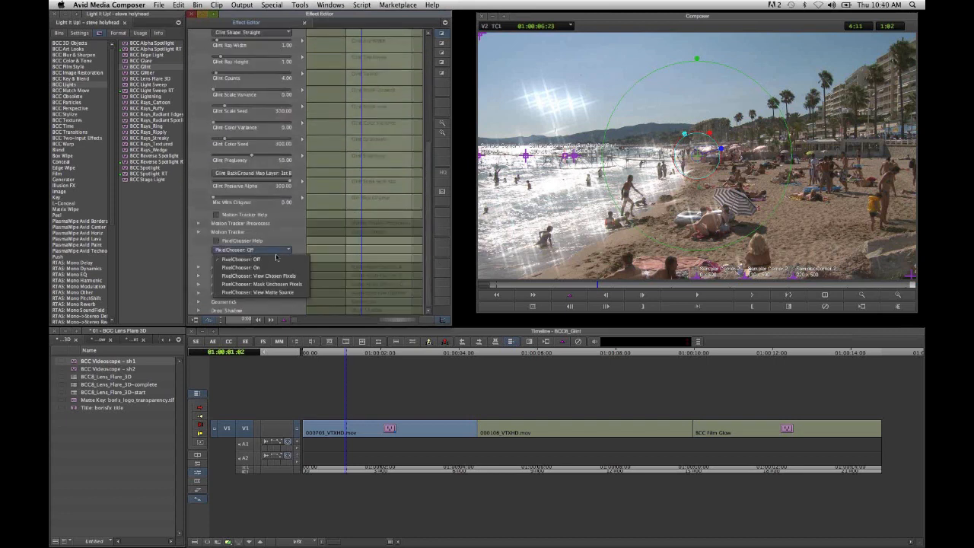
left_click(278, 268)
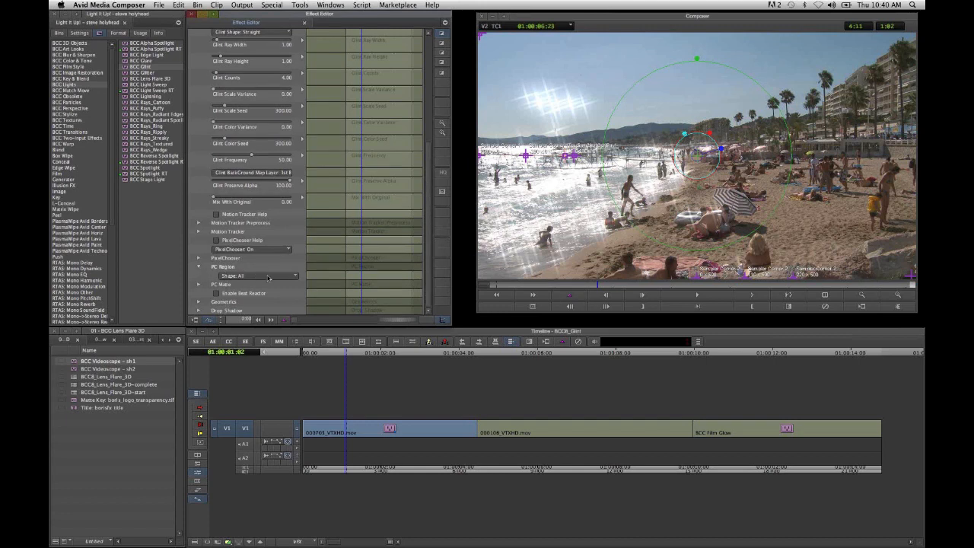
left_click(268, 277)
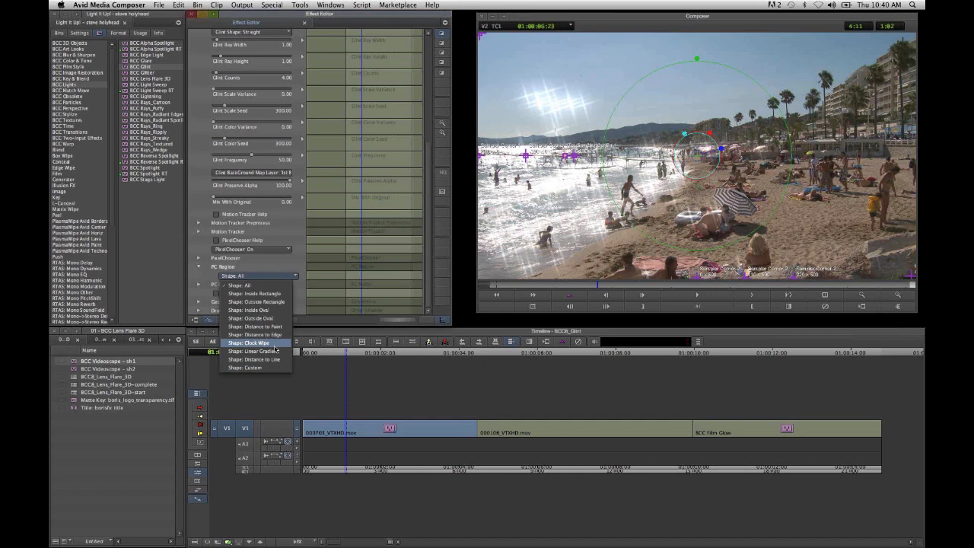
left_click(280, 295)
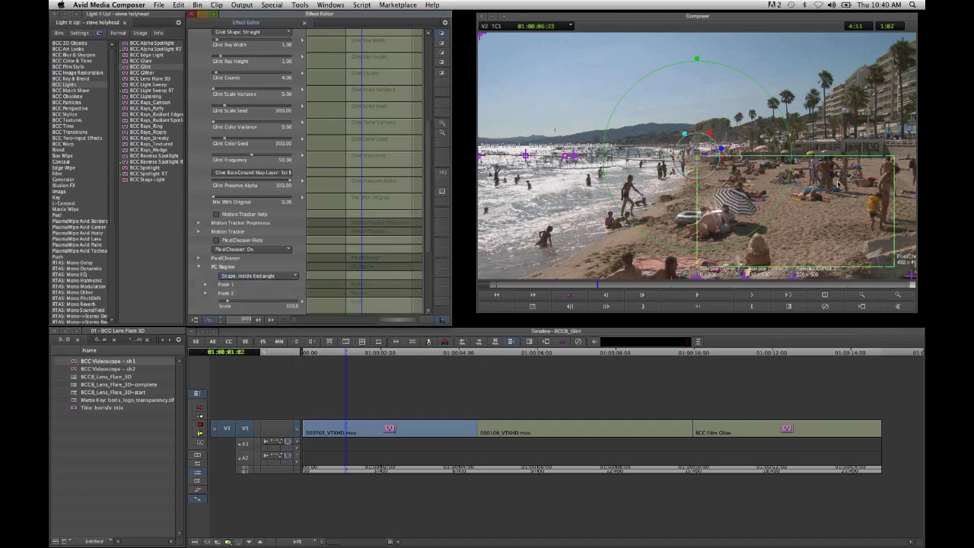
left_click_drag(813, 144, 627, 234)
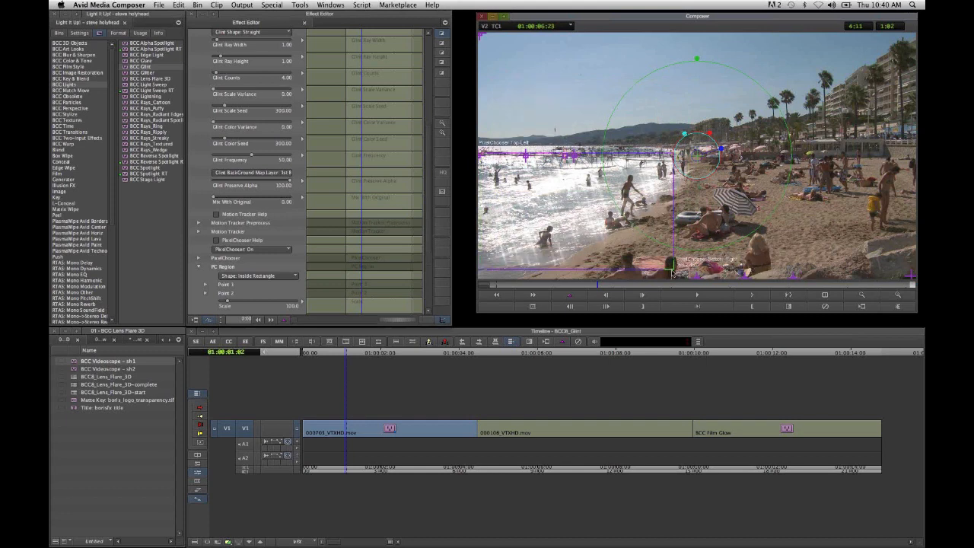
left_click_drag(672, 272, 672, 282)
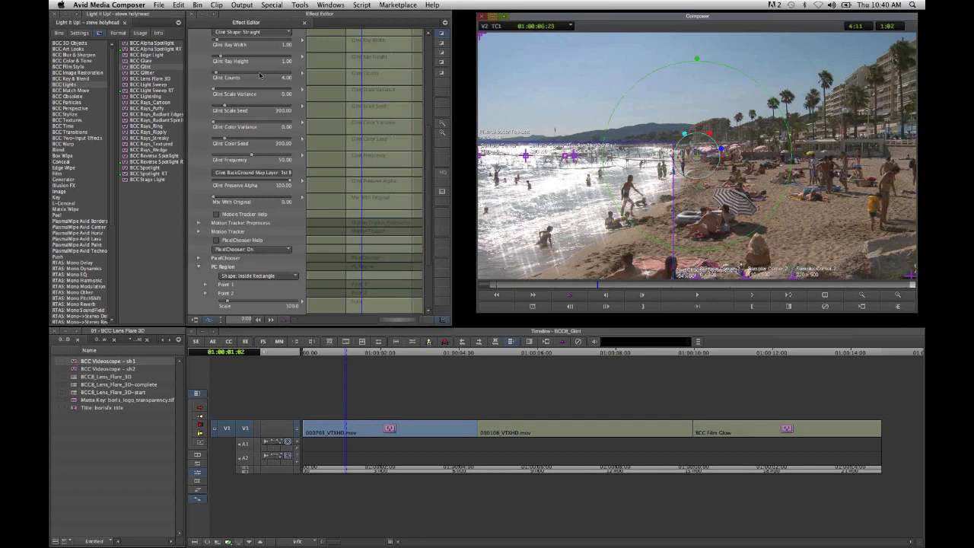
- Stack BCC Film Glow on the beach clip, raise Glow Threshold to about 65, and compare the shot with the glow bypassed
left_click(85, 68)
left_click(165, 57)
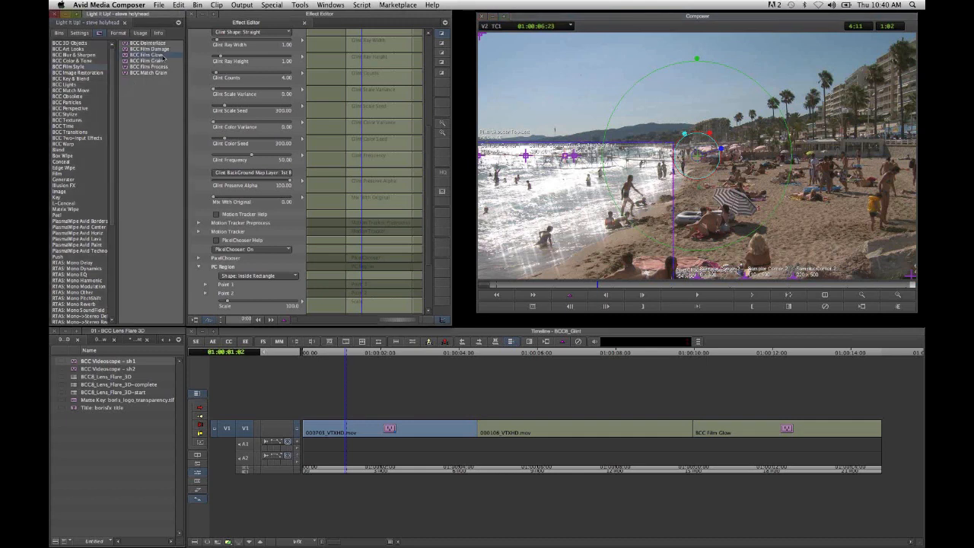
left_click_drag(164, 58, 427, 445)
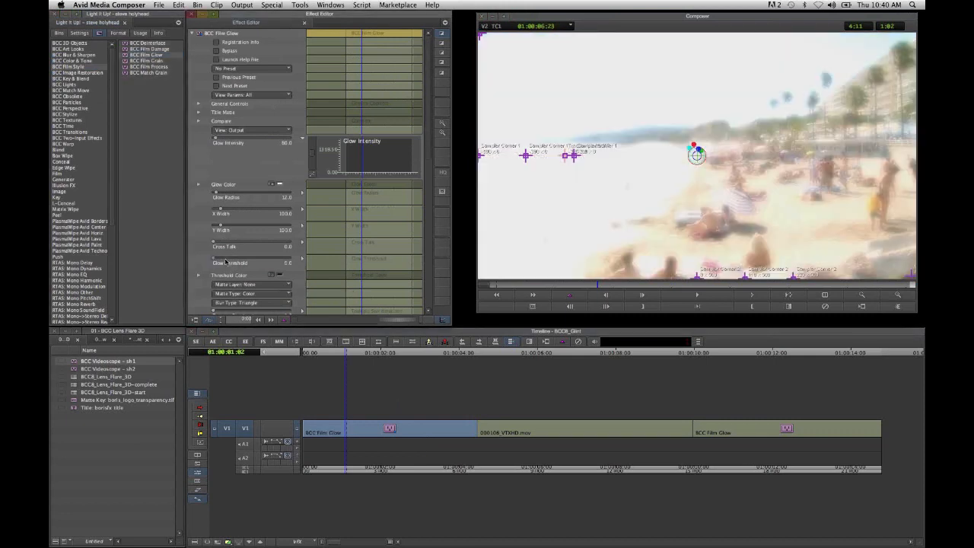
left_click_drag(230, 263, 274, 278)
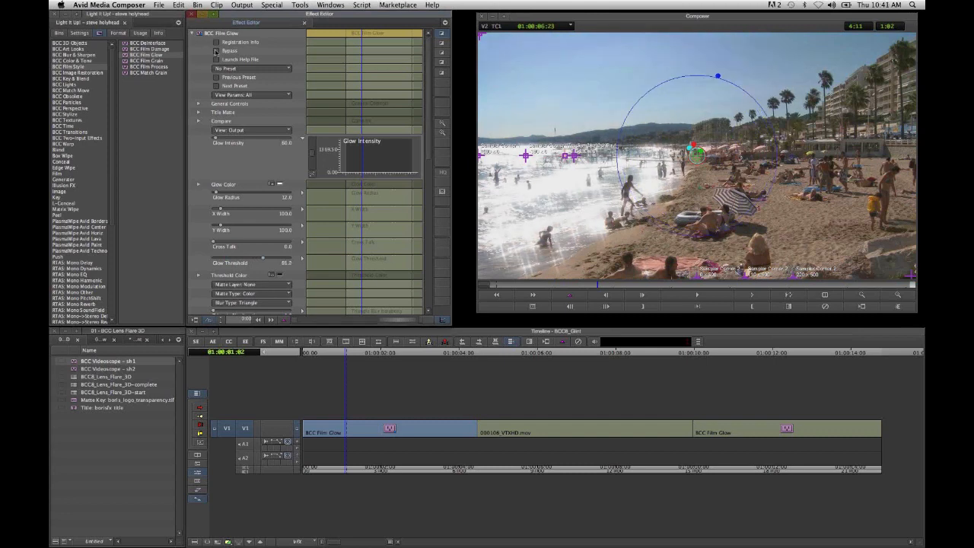
left_click(216, 52)
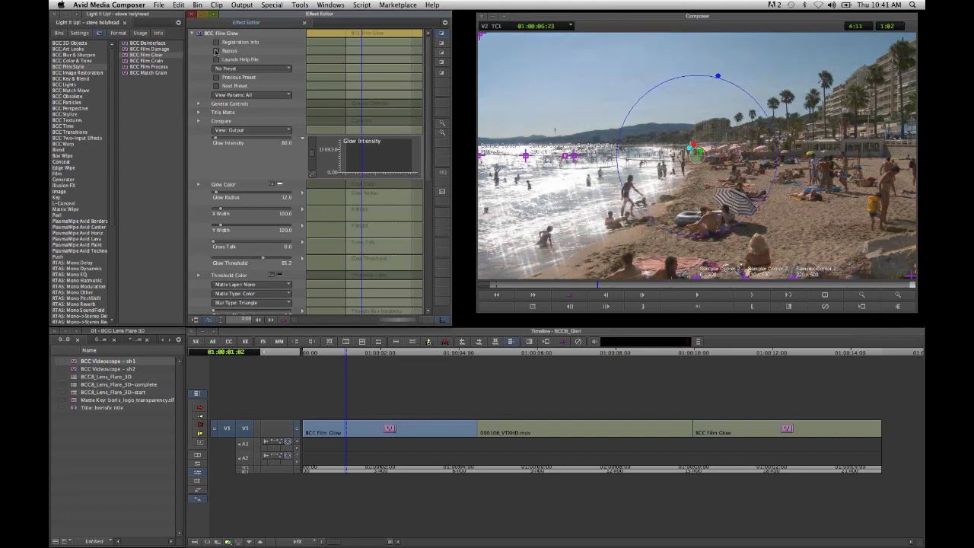
left_click(216, 52)
- Reorder the beach clip's stacked effects so Glint is listed above Film Glow, and return to source/record editing
left_click(194, 34)
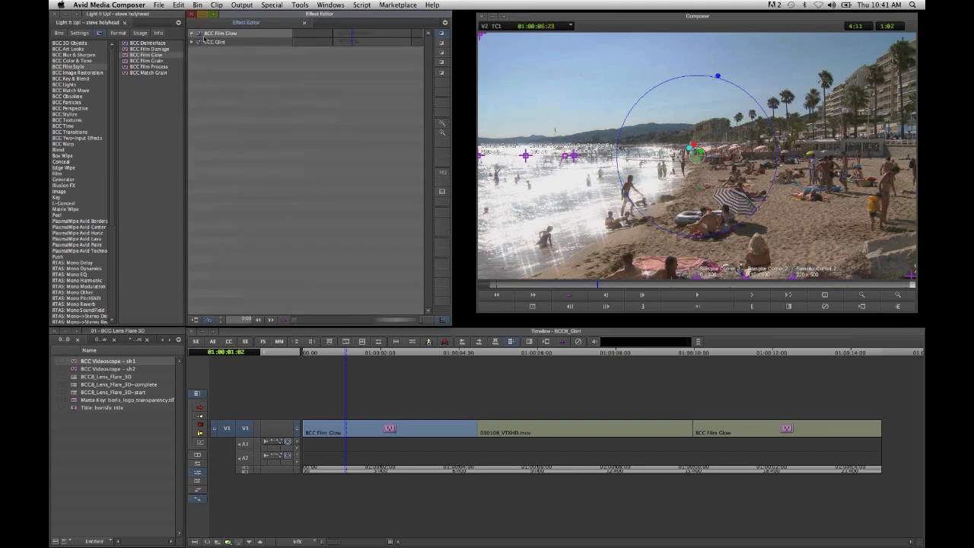
left_click(192, 42)
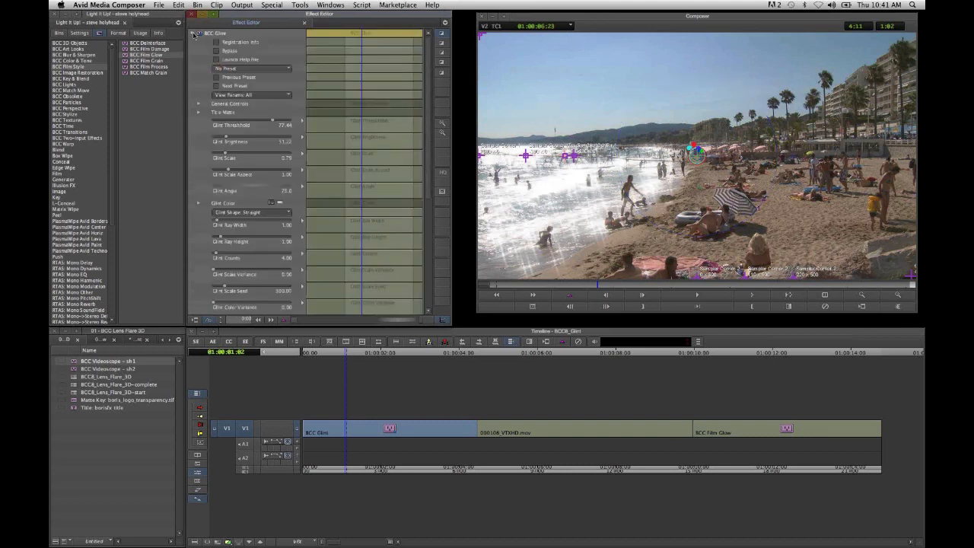
left_click(195, 34)
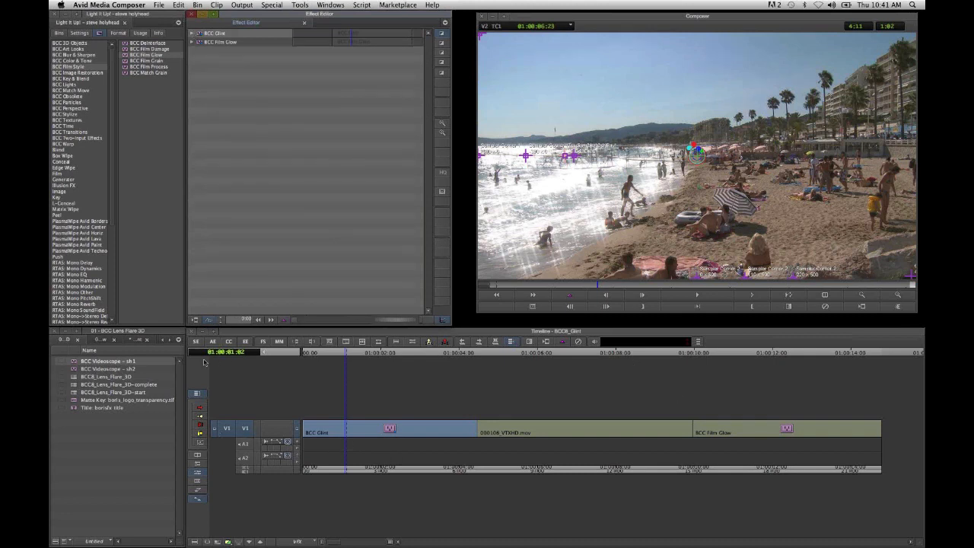
left_click(197, 342)
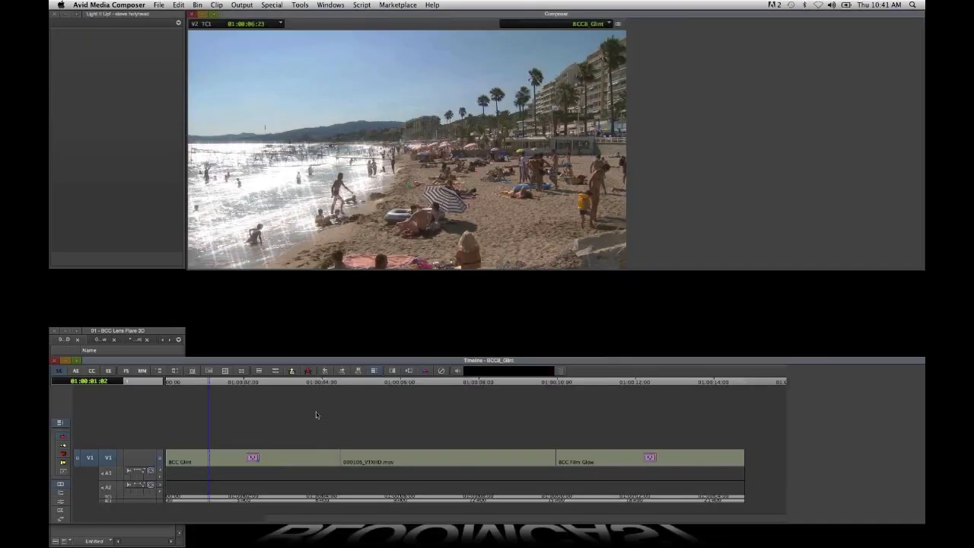
- Match-frame the untreated beach source beside the sequence and check the glint and glow at further points in the clip
key("n")
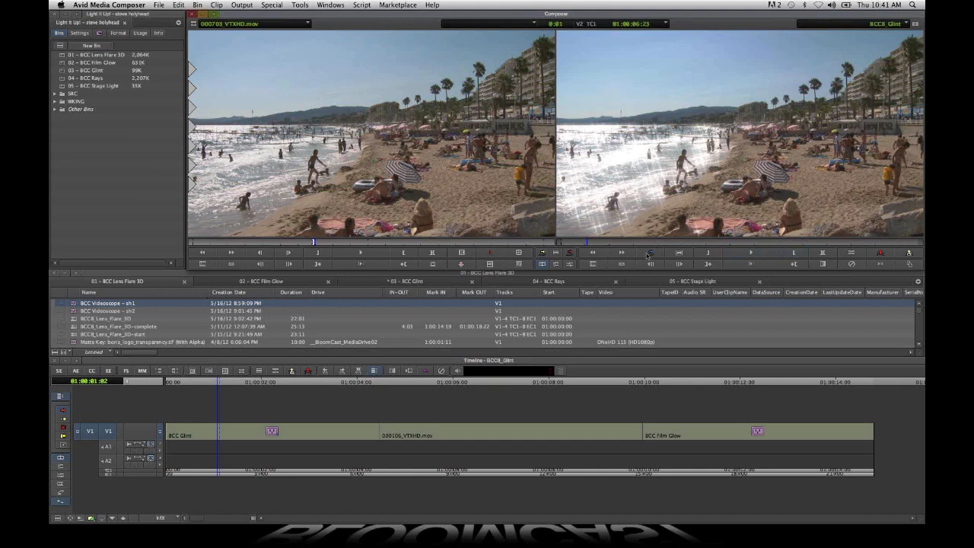
left_click(626, 243)
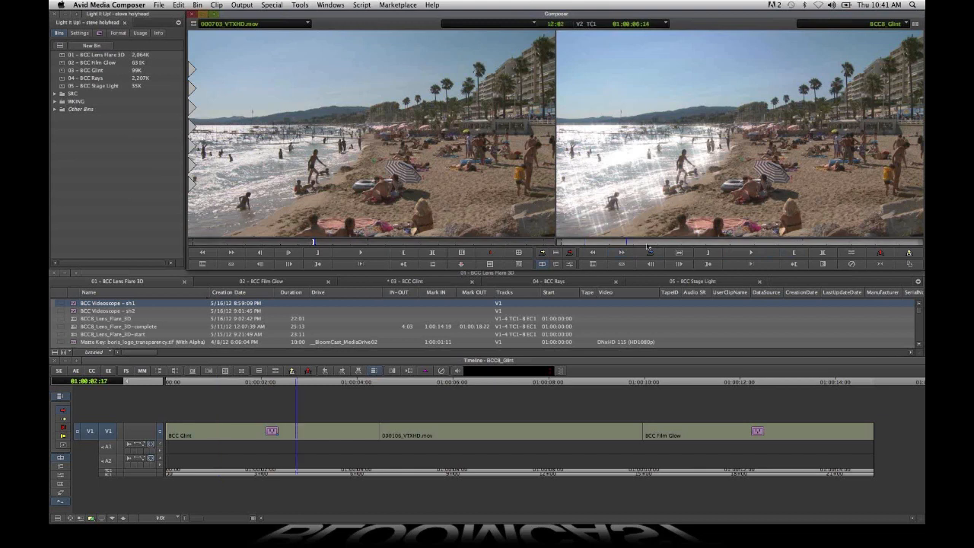
left_click(649, 244)
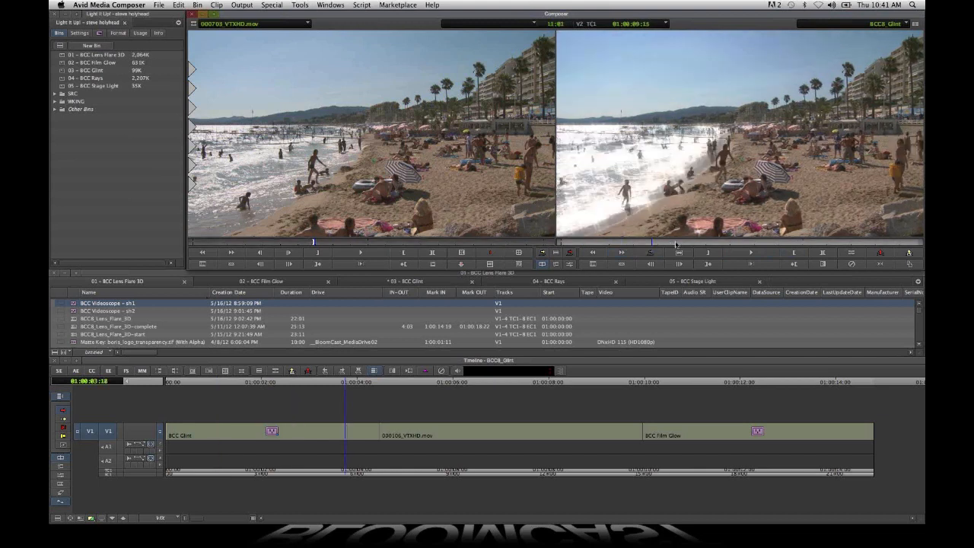
- Park on the shattering ornament clip at 01:00:05:00, apply BCC Glint to it and raise Glint Threshold to about 86
left_click(676, 243)
left_click(428, 438)
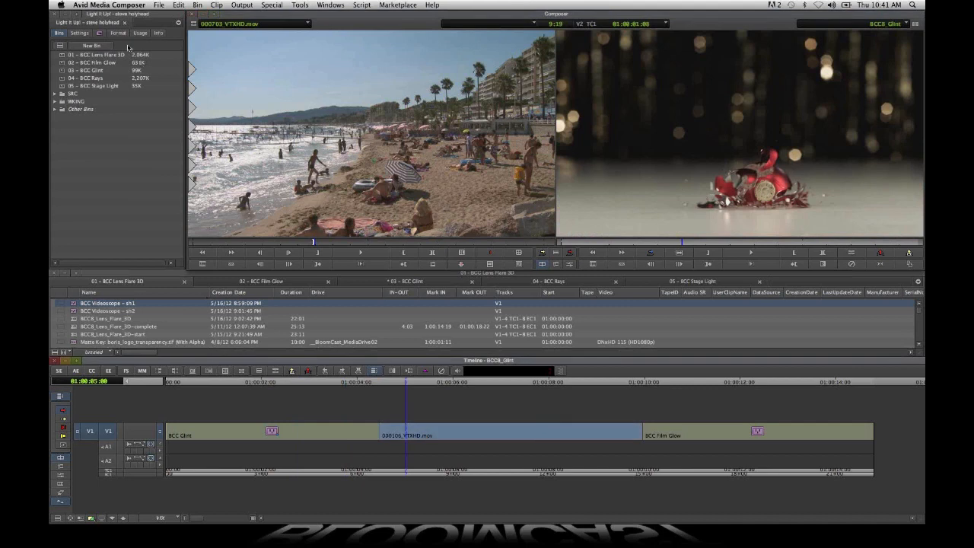
left_click(103, 34)
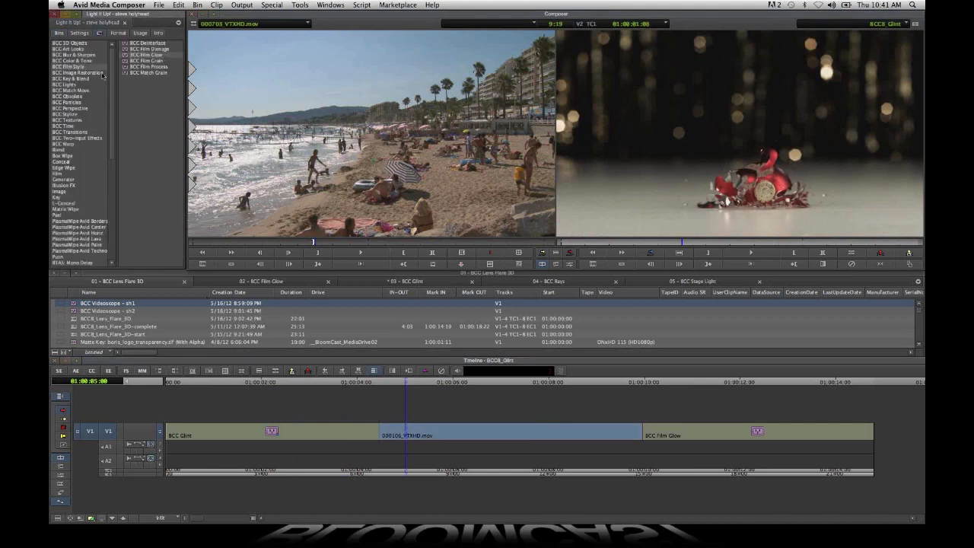
left_click(81, 86)
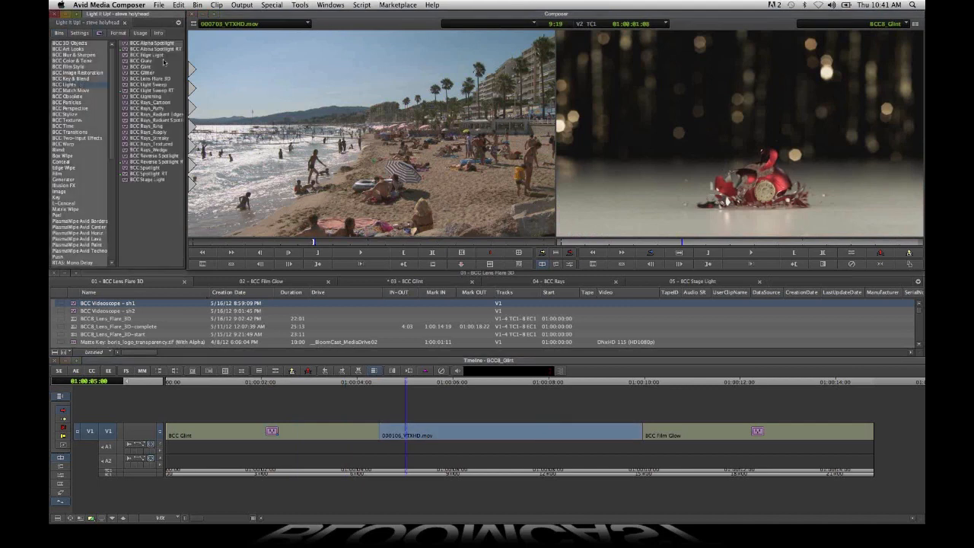
left_click_drag(154, 68, 553, 428)
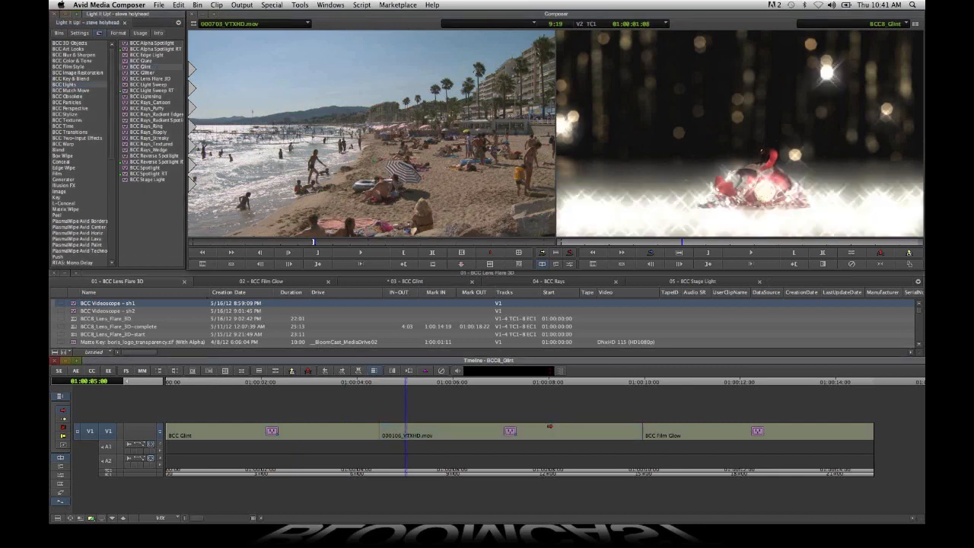
left_click(108, 371)
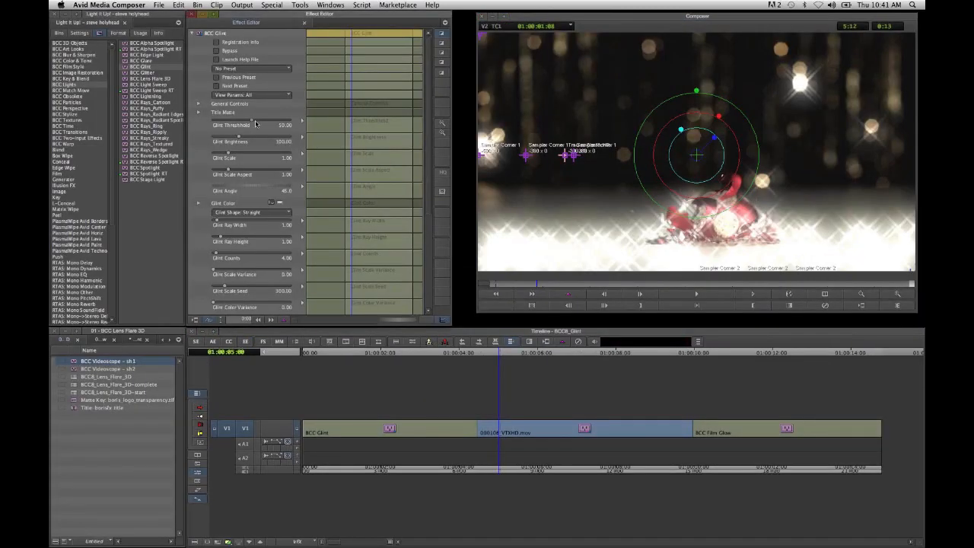
left_click_drag(266, 123, 281, 126)
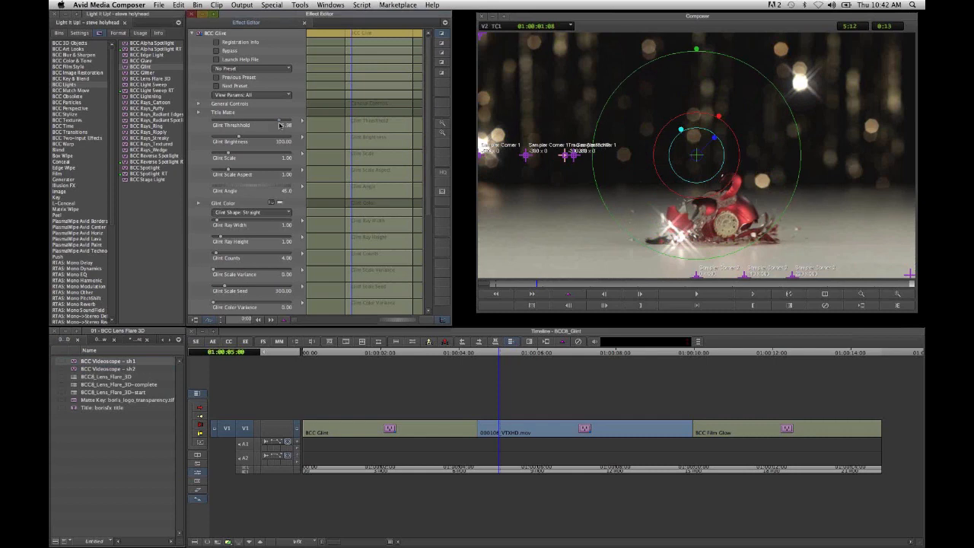
- Stack BCC Film Glow from BCC Film Style on the ornament clip and raise Glow Threshold to about 30
left_click(76, 67)
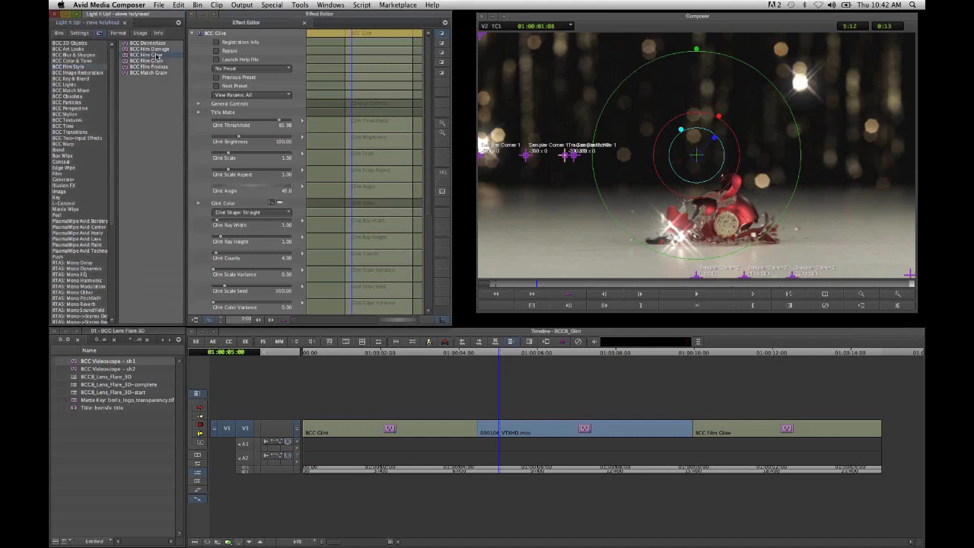
left_click_drag(156, 55, 562, 452)
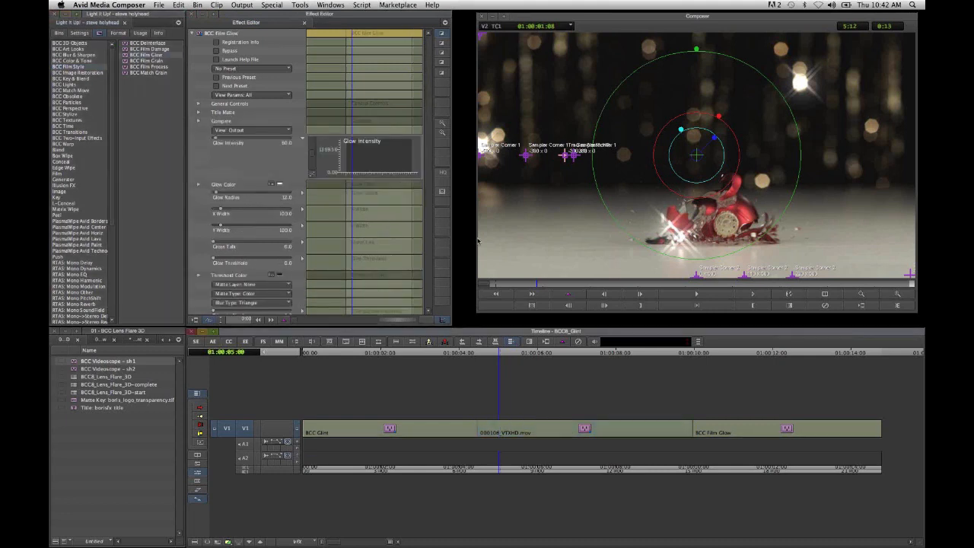
left_click_drag(214, 259, 239, 260)
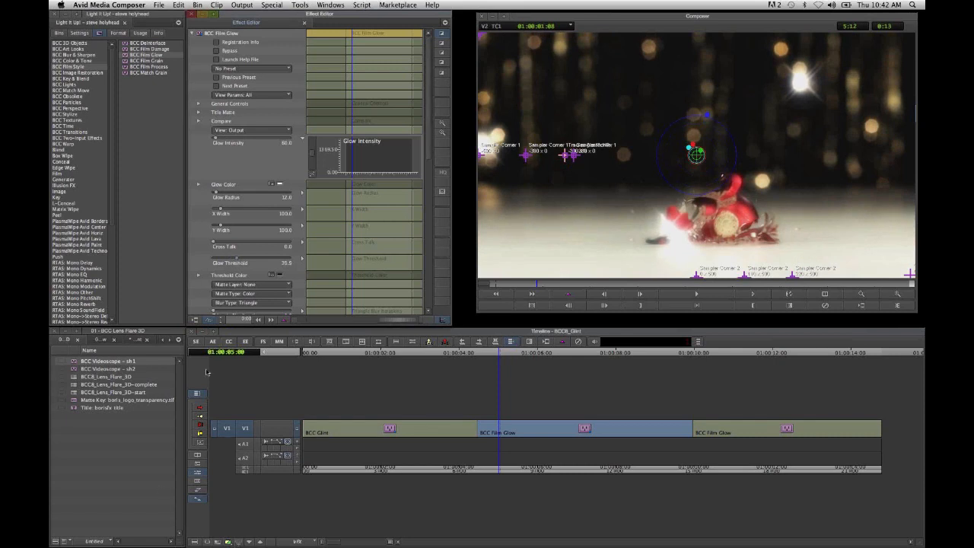
left_click(198, 346)
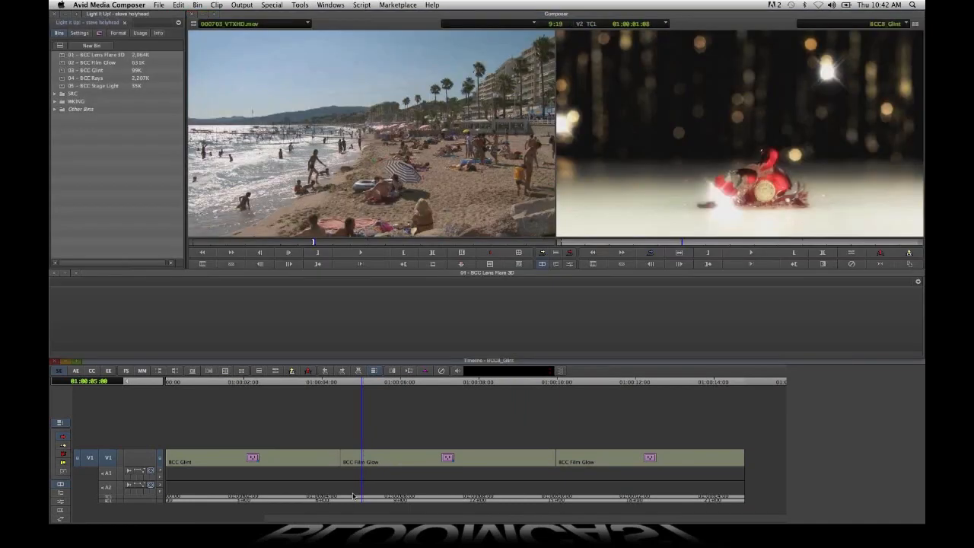
- Match-frame the ornament clip's source from V1, gang both monitors and play them together to compare the looks
right_click(112, 435)
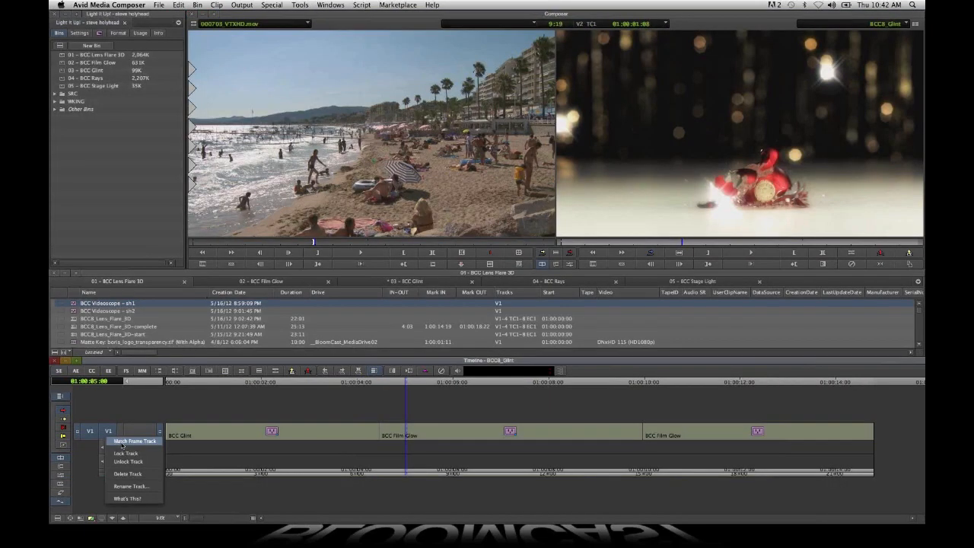
left_click(122, 443)
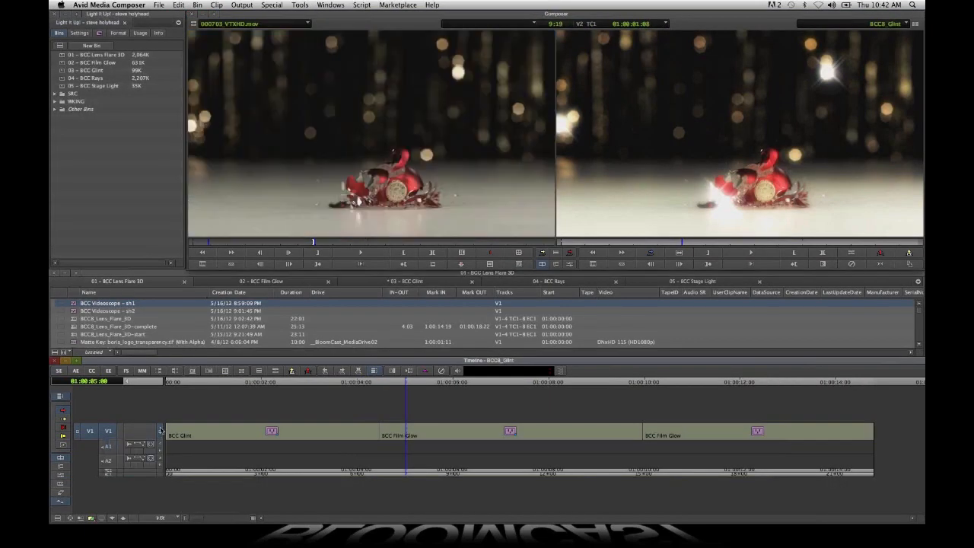
left_click(622, 264)
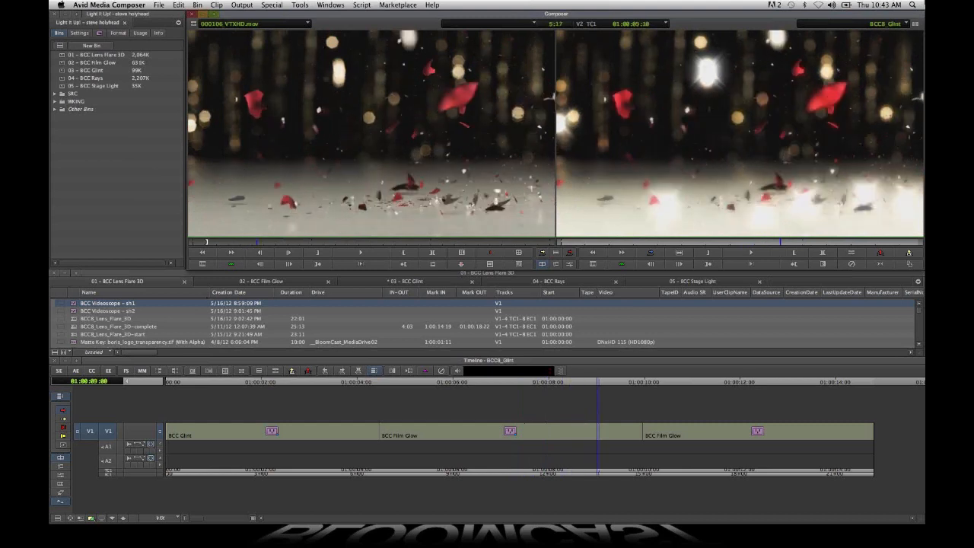
left_click(750, 253)
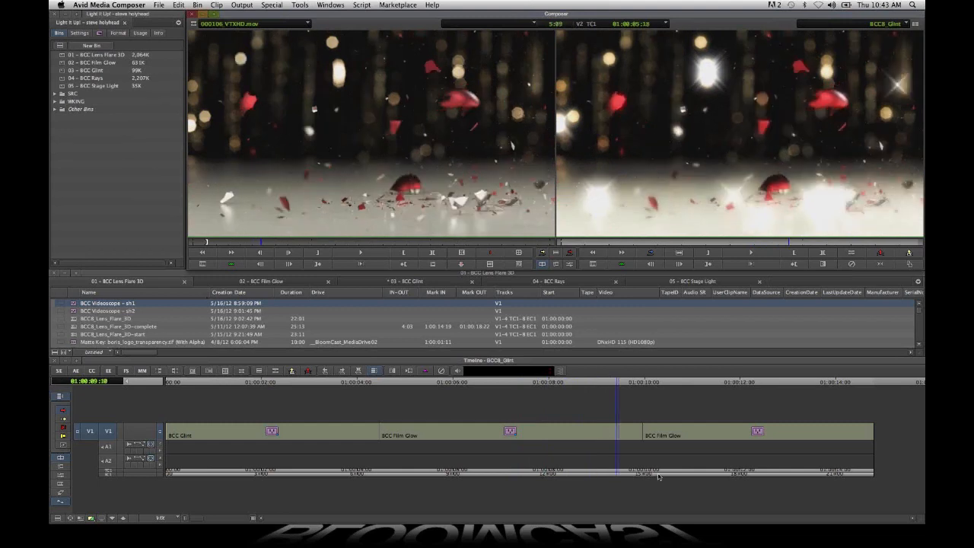
- Compare the water clip with its untreated source, moving from 01:00:10:06 to 01:00:10:20
left_click(659, 477)
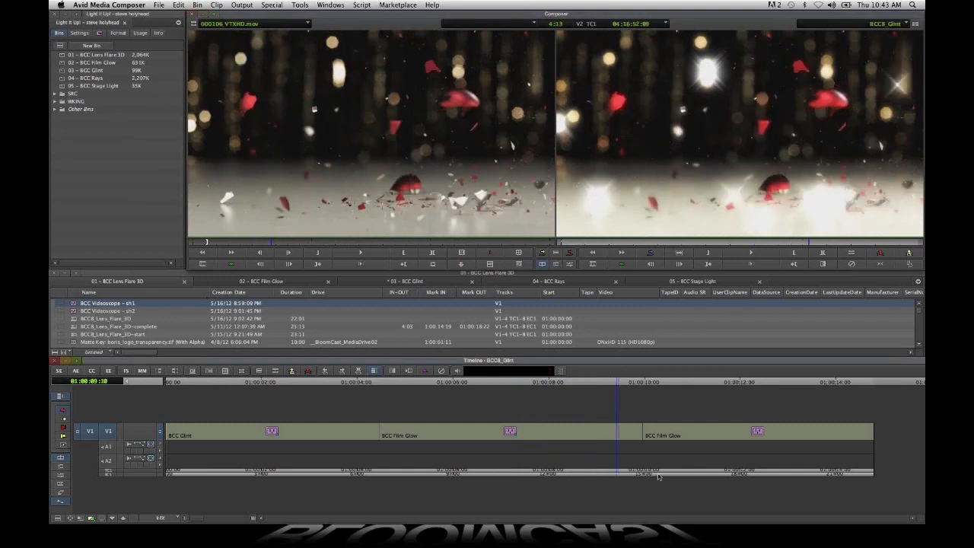
left_click(659, 477)
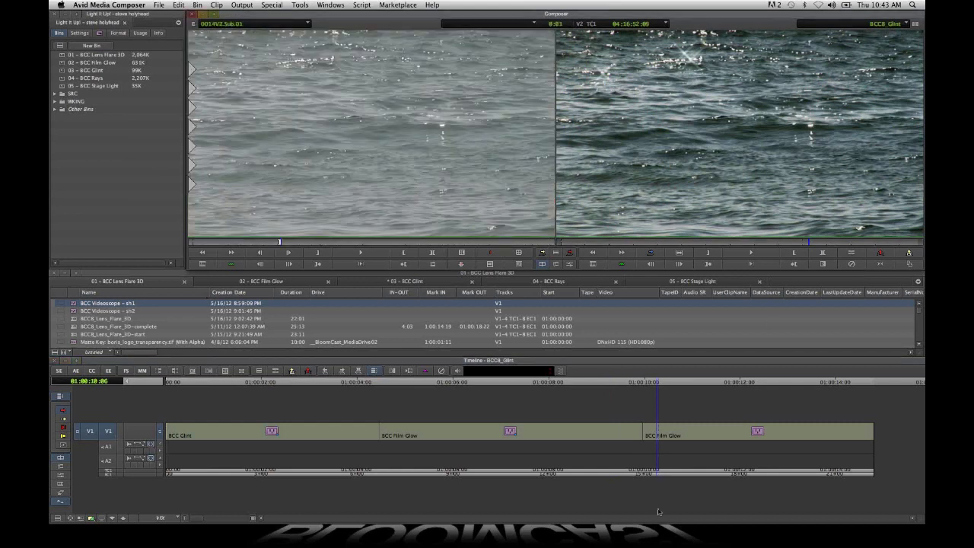
left_click(659, 473)
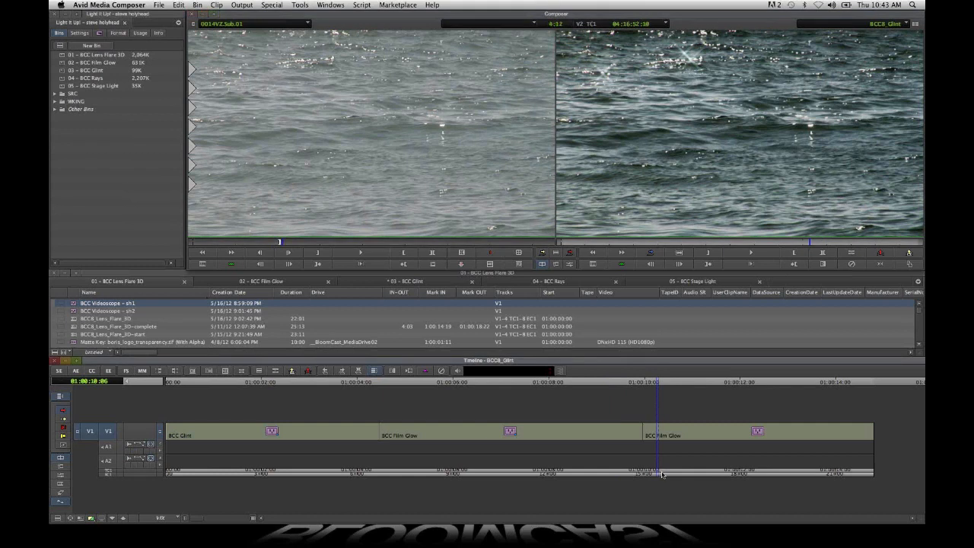
left_click_drag(664, 475, 685, 476)
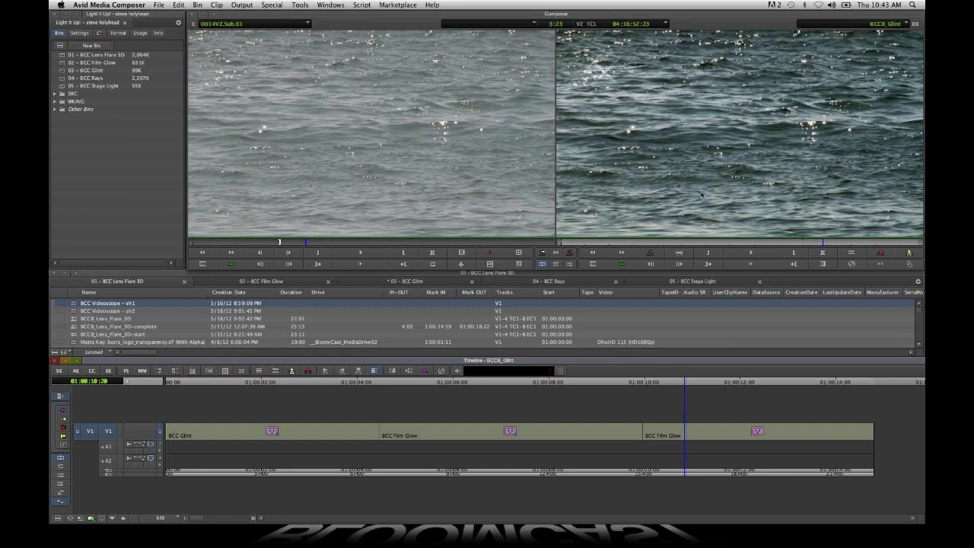
- Play the water comparison through to its end and open the BCC8_Rays sequence from the 04 - BCC Rays bin
left_click(761, 253)
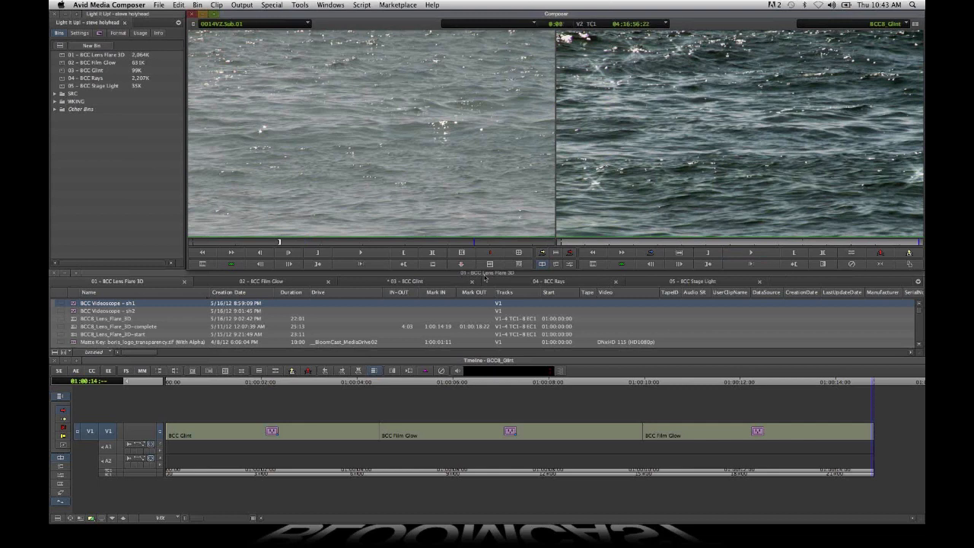
left_click(567, 282)
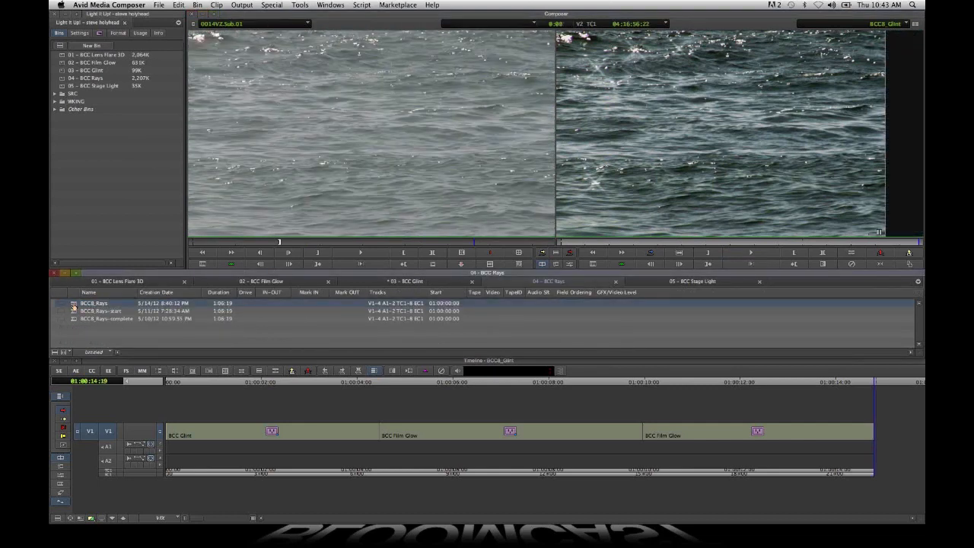
double_click(74, 306)
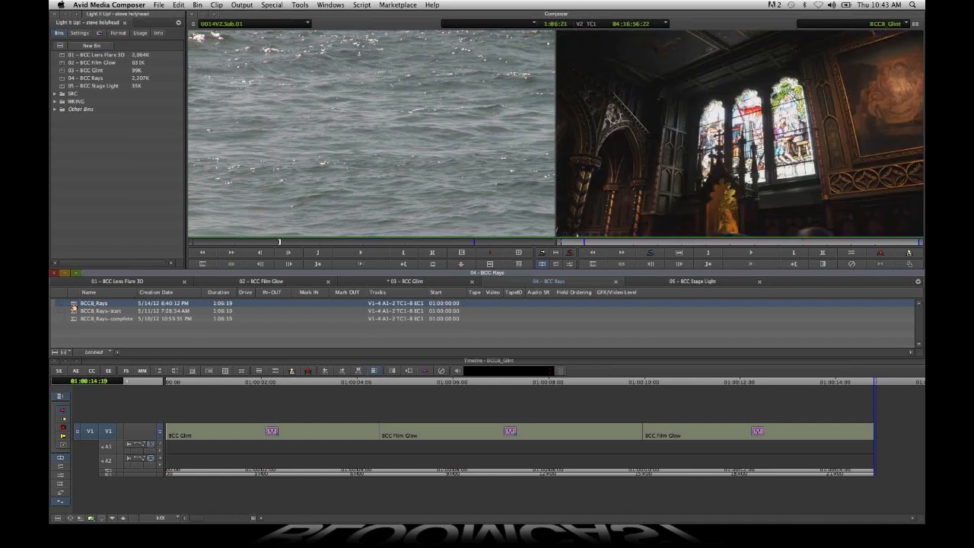
left_click(242, 499)
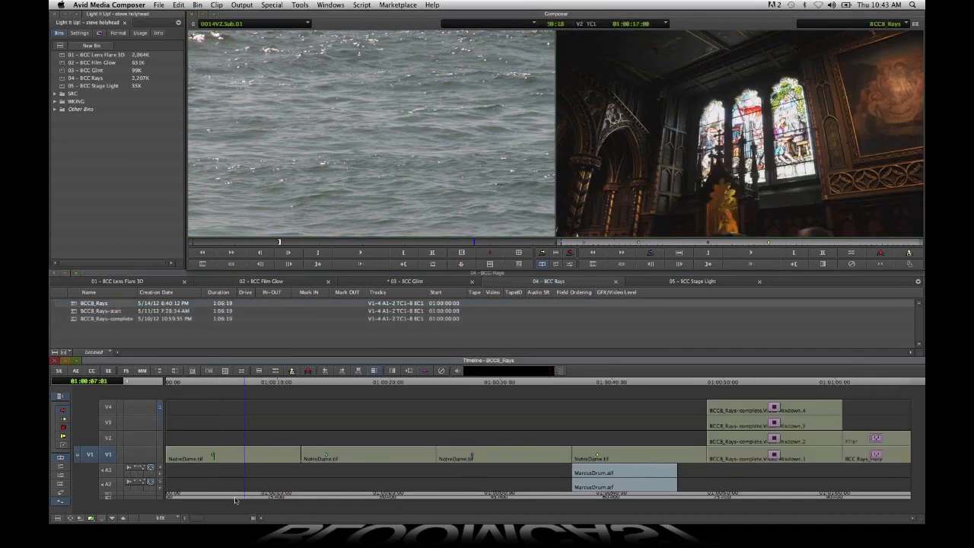
- Match-frame the first NotreDame.tif clip from V1 and scrub through the untreated church shot to 01:00:06:13
left_click_drag(236, 500, 221, 500)
right_click(106, 455)
left_click(117, 458)
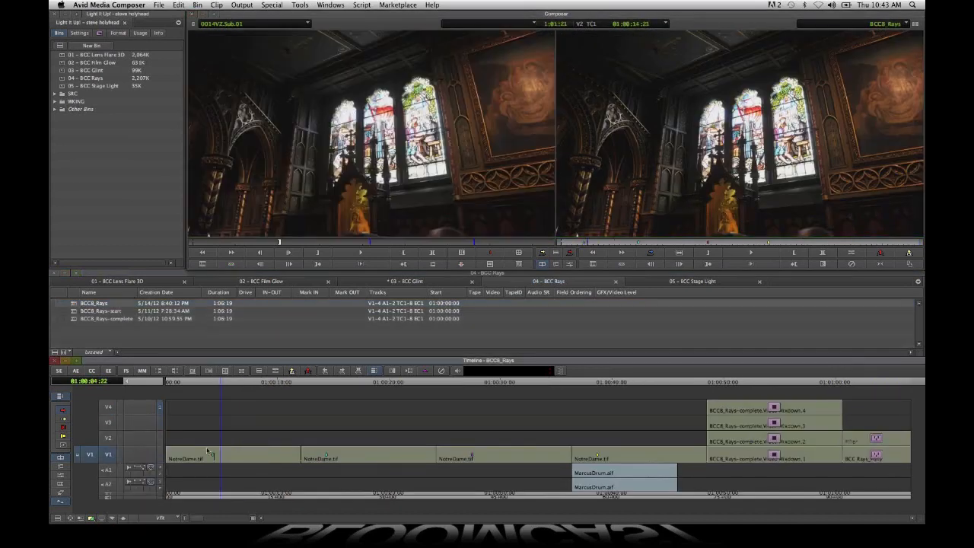
left_click(214, 496)
left_click_drag(196, 500, 239, 502)
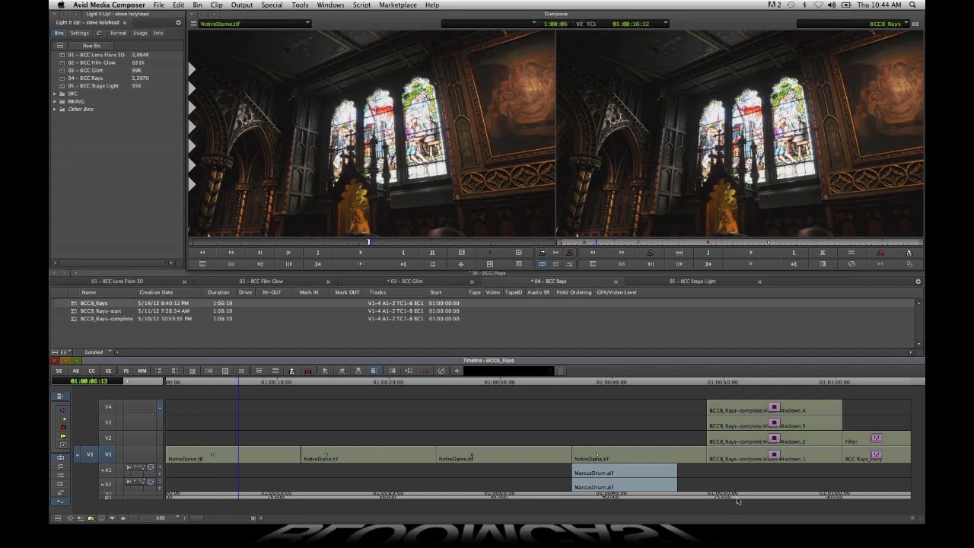
- Examine the four-way BCC Rays comparison full screen at 01:00:51:23
left_click(738, 500)
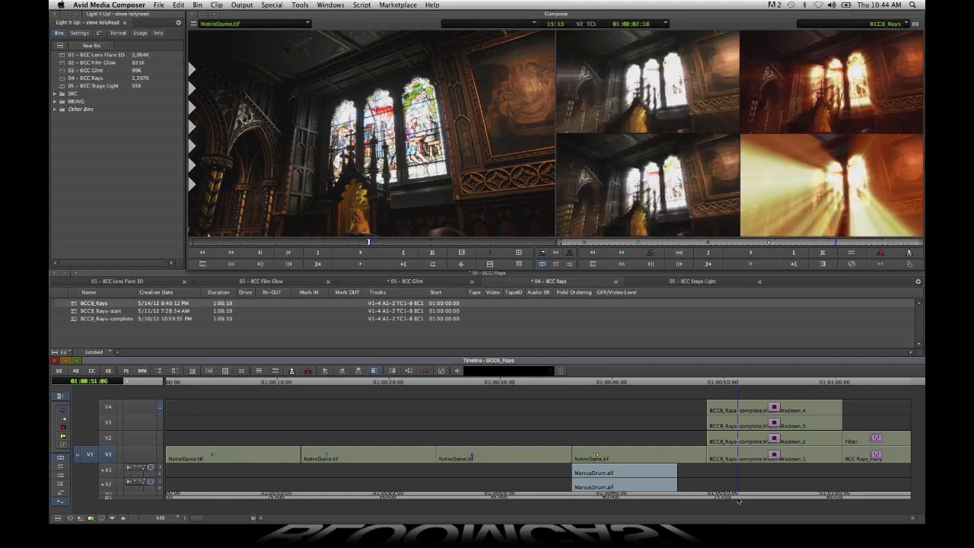
left_click_drag(738, 500, 745, 500)
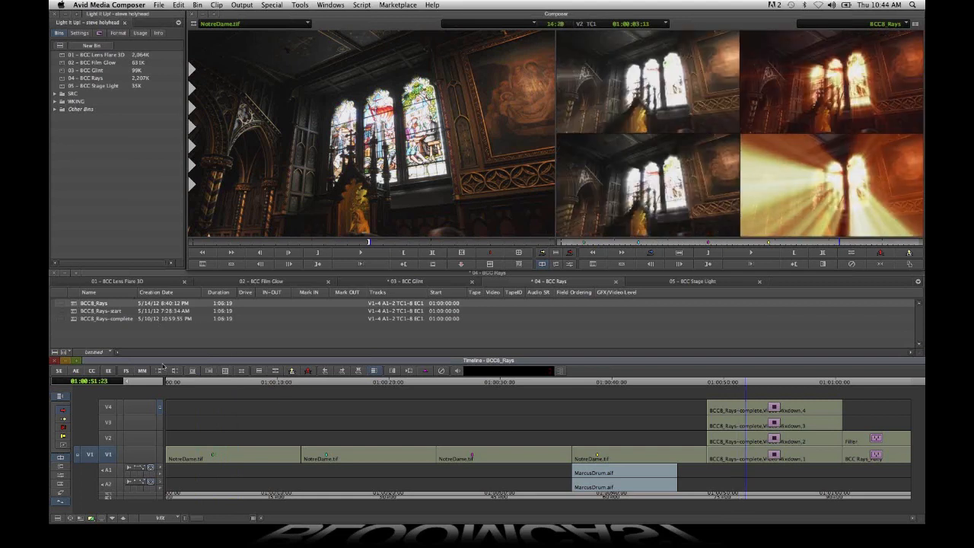
left_click(128, 371)
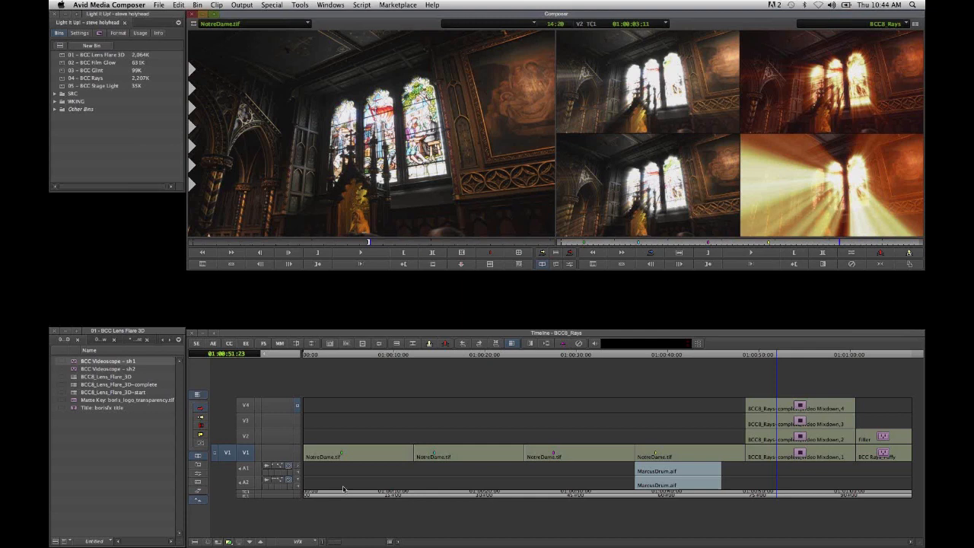
- Park at 01:00:04:03, apply BCC Rays_Streaky from BCC Lights to the first NotreDame.tif clip and open it for effect editing
left_click(347, 491)
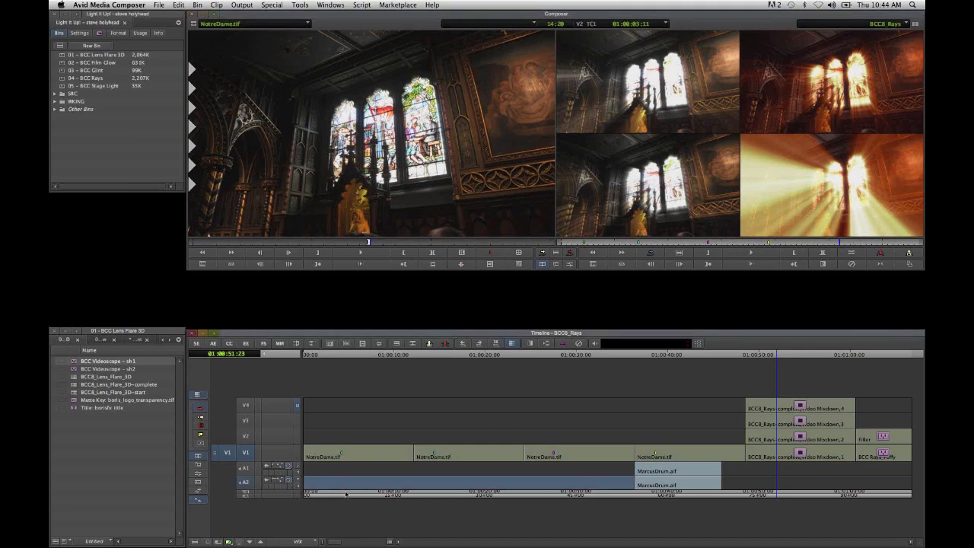
left_click_drag(346, 495, 341, 495)
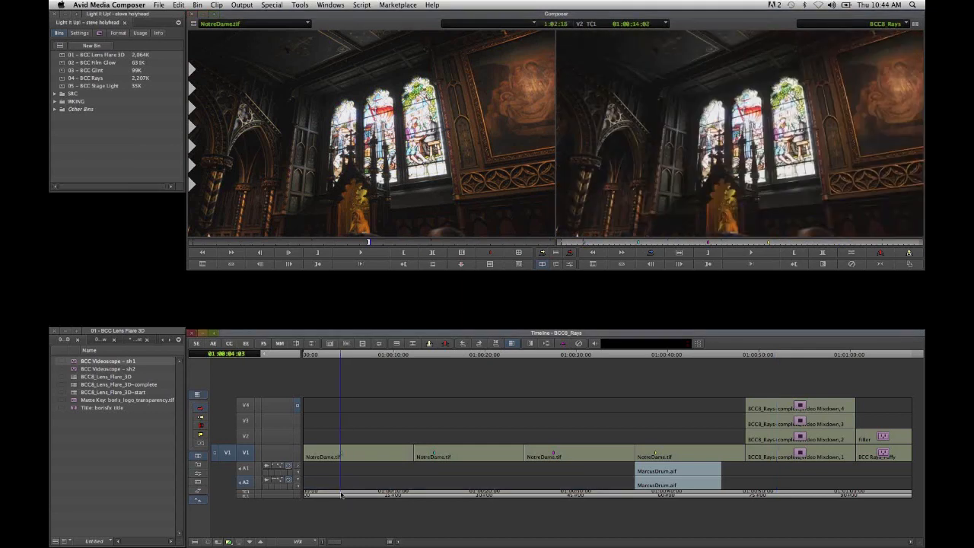
left_click(99, 33)
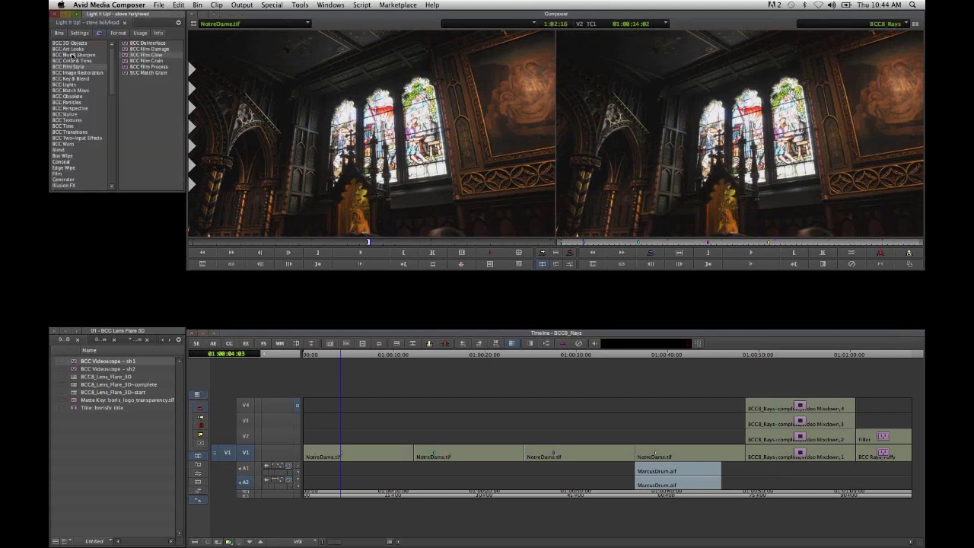
left_click(79, 84)
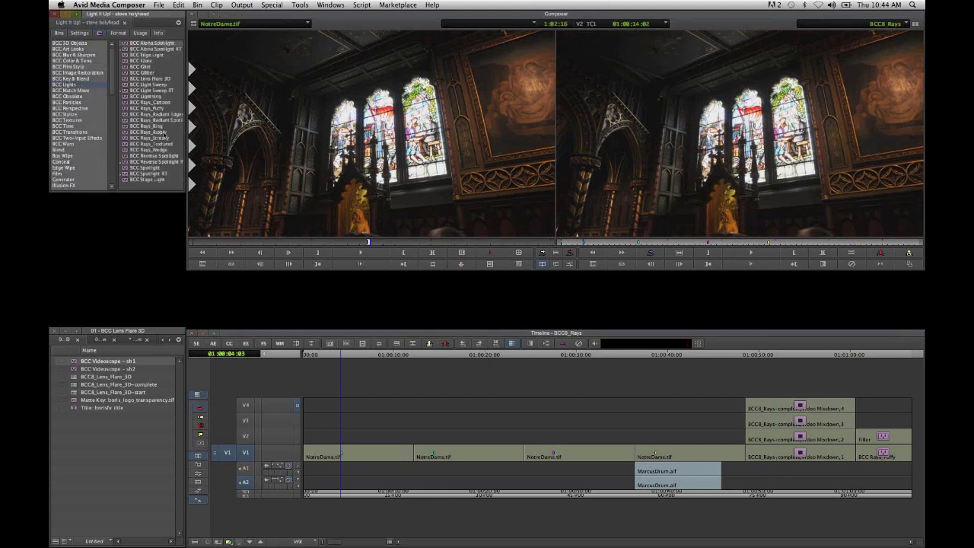
left_click_drag(165, 142, 381, 456)
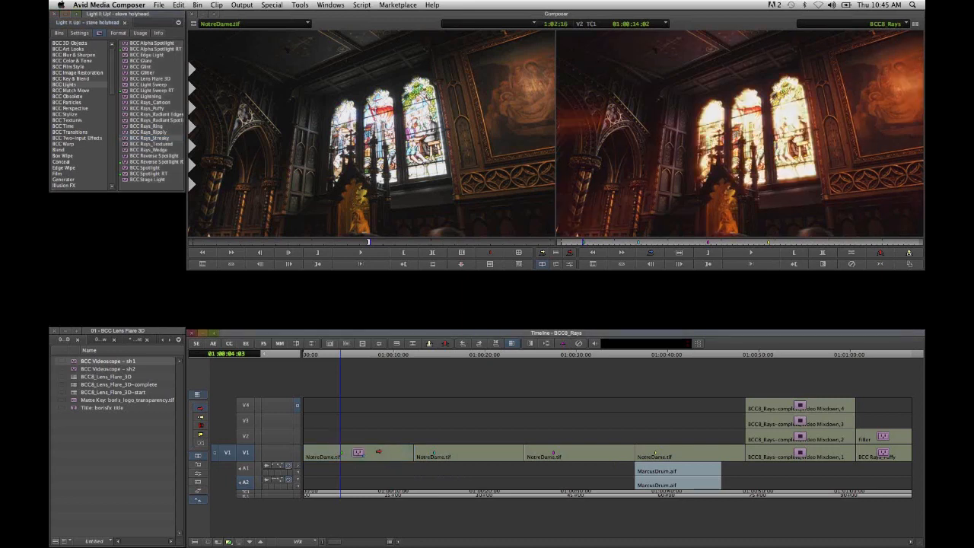
left_click(246, 344)
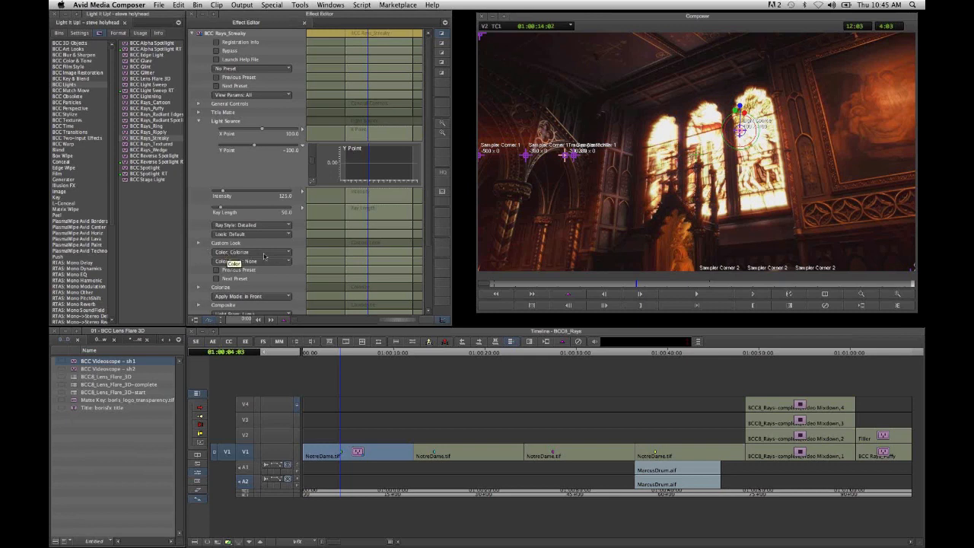
- Set the rays' Color to Image and Ray Style to Fat, raising Intensity to about 415 and Ray Length to about 76
left_click(264, 253)
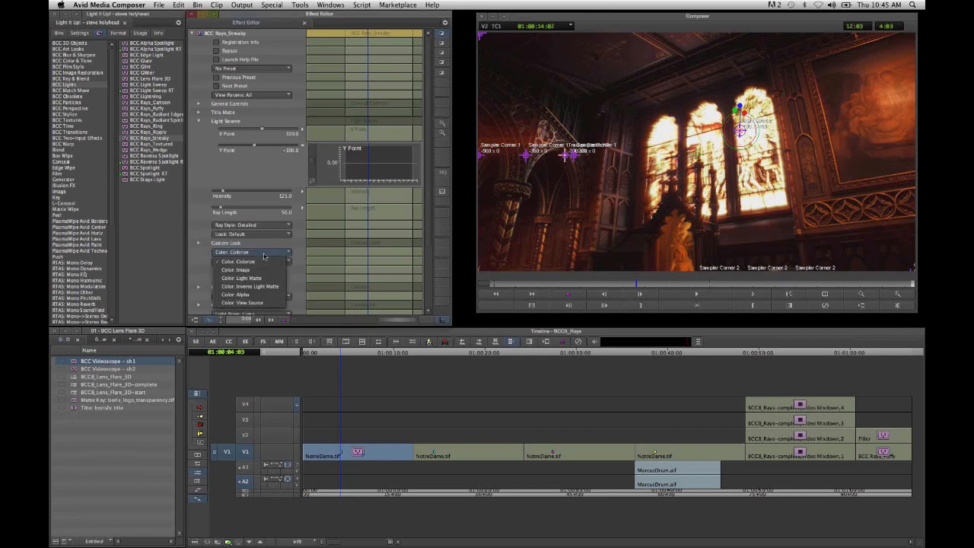
left_click(264, 261)
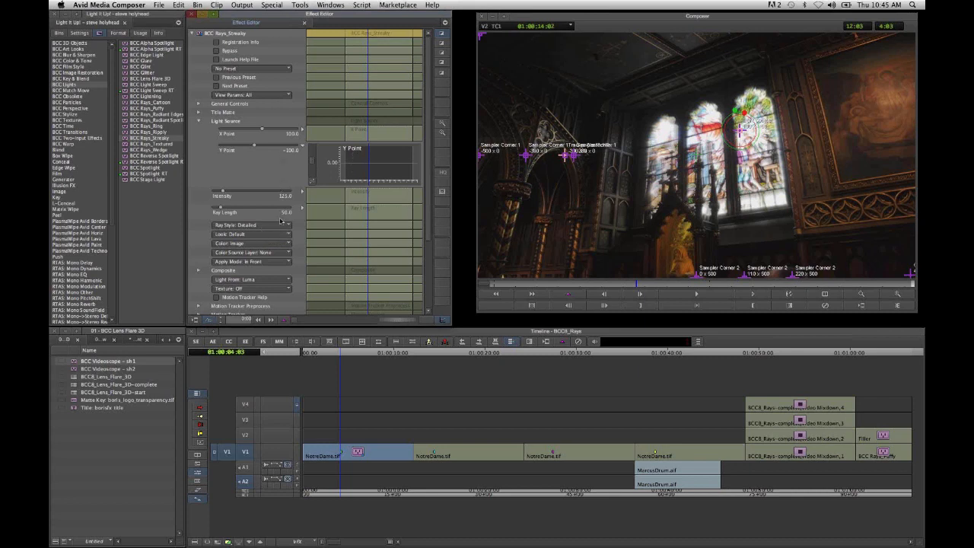
scroll(281, 221, "down", 5)
left_click_drag(224, 150, 224, 171)
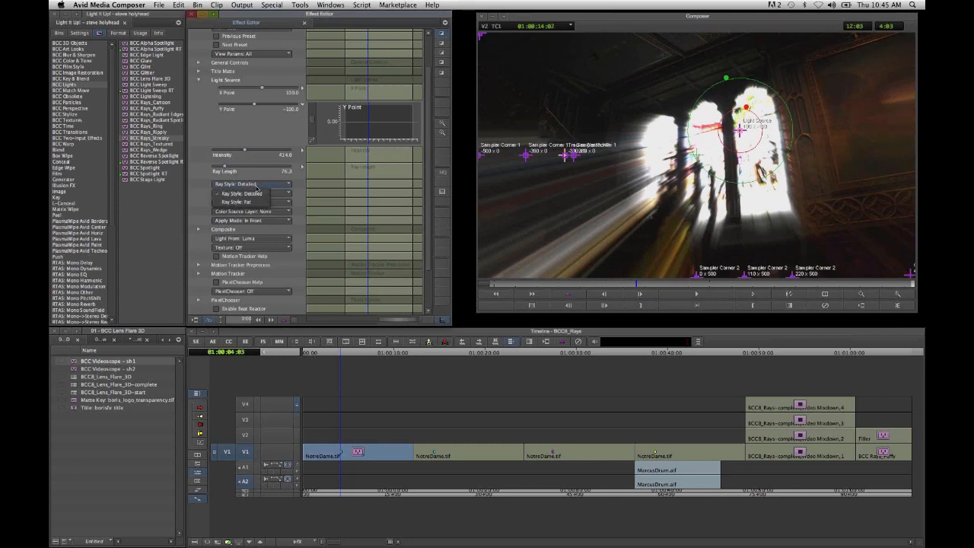
left_click(256, 206)
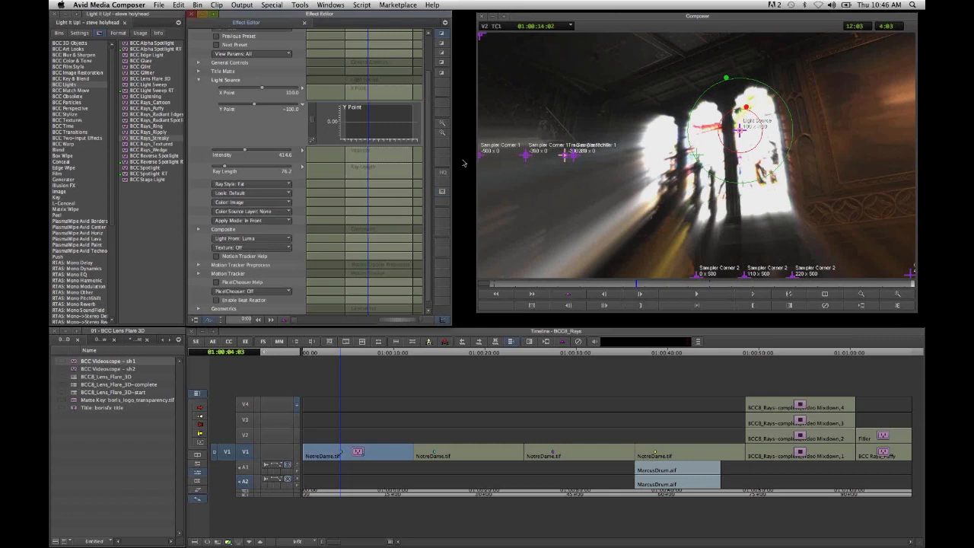
- Set the Apply Mode of the streaky rays to Screen
scroll(432, 173, "down", 1)
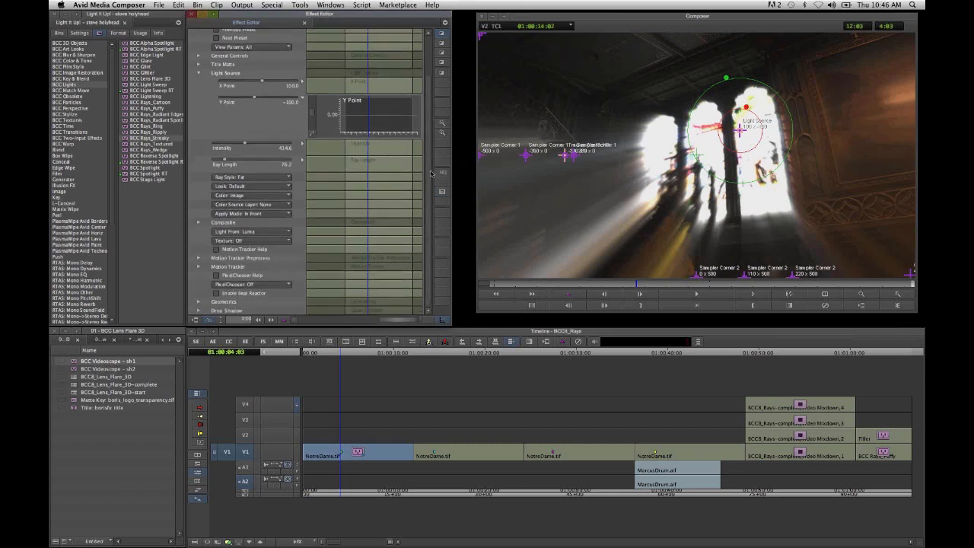
left_click(275, 217)
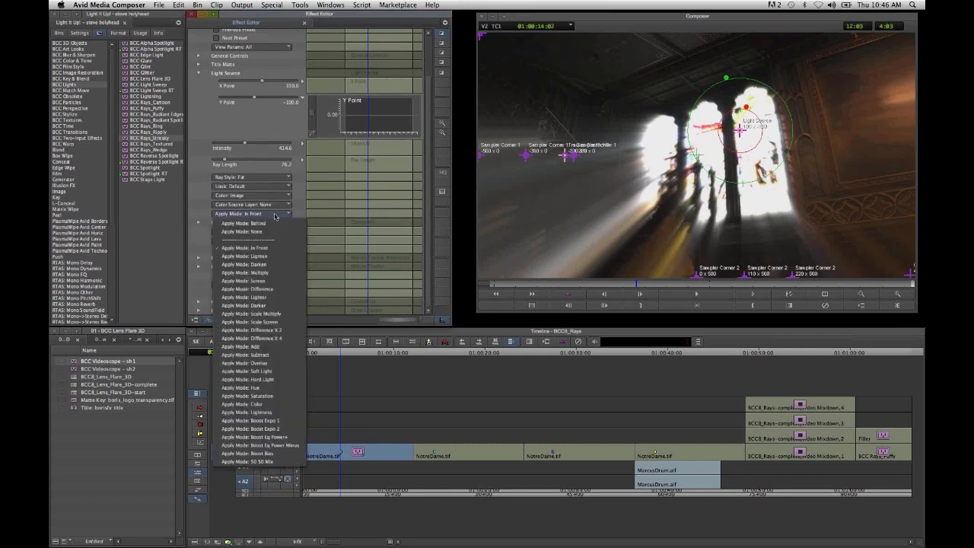
left_click(291, 281)
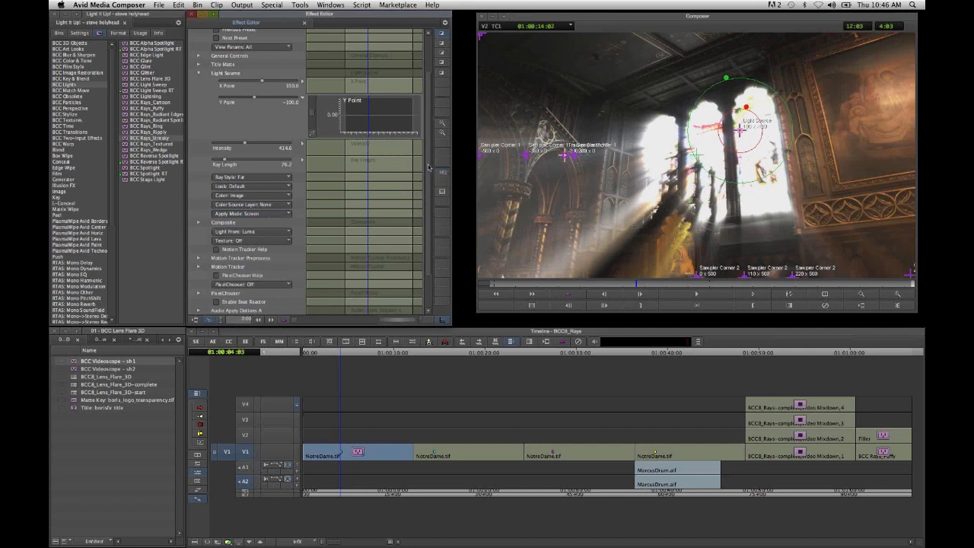
- Toggle Bypass on the rays effect repeatedly to compare the church shot with and without it
scroll(429, 165, "up", 3)
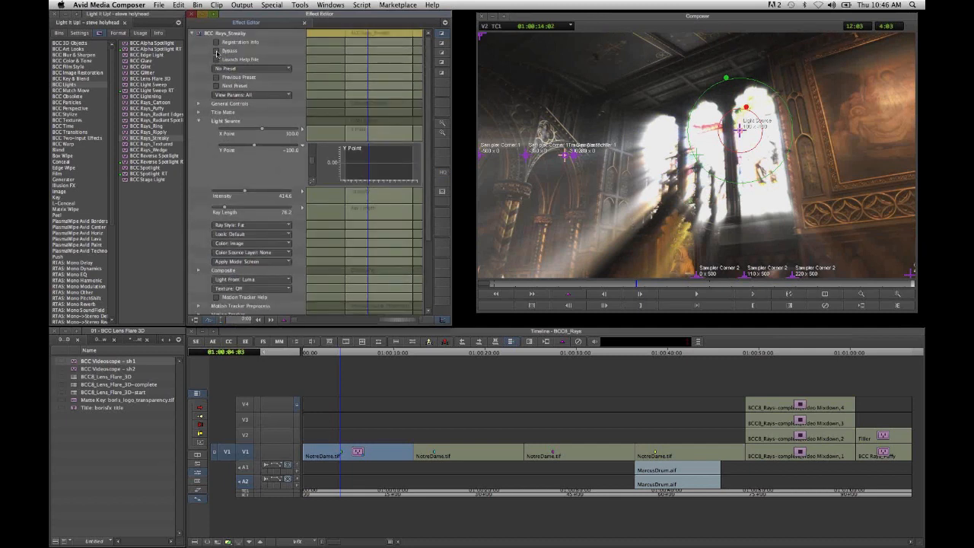
left_click(217, 51)
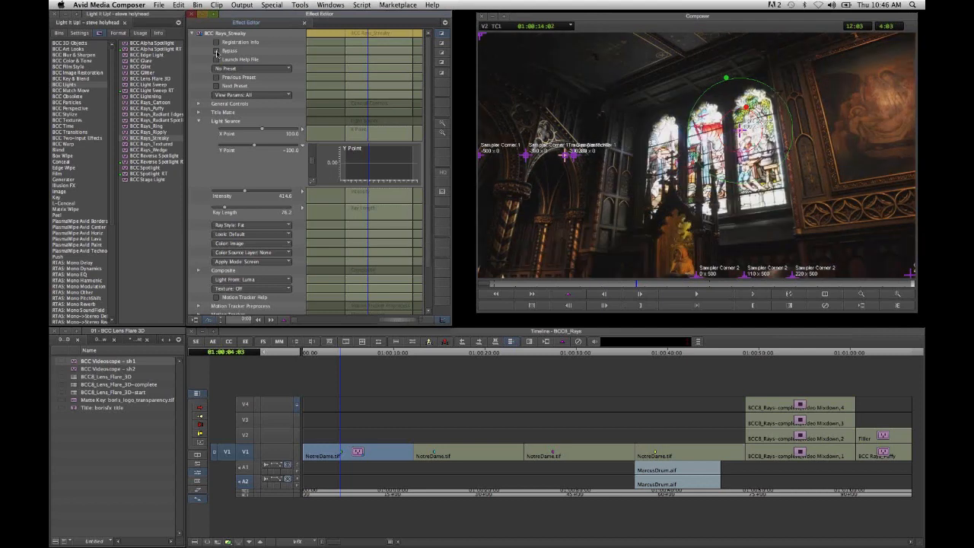
left_click(217, 51)
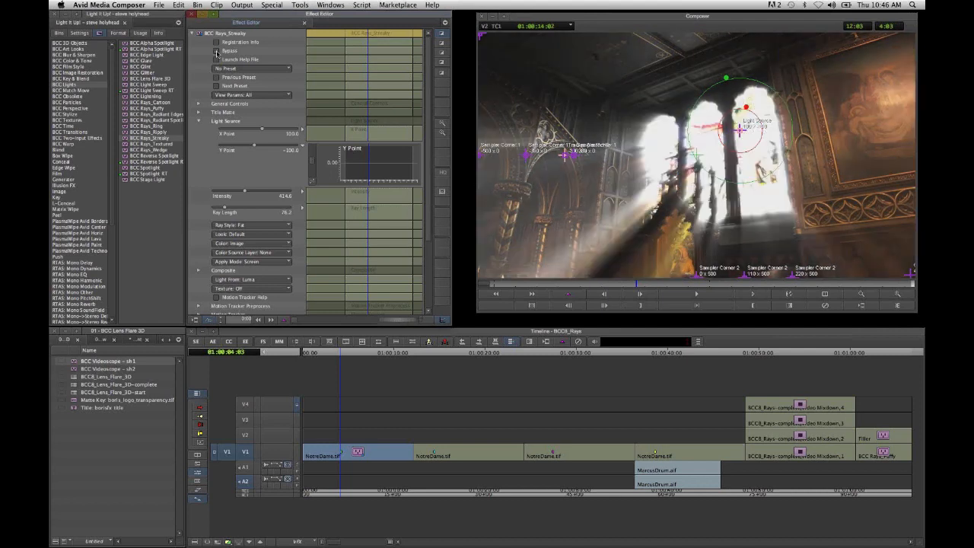
left_click(217, 52)
left_click(217, 51)
left_click(216, 50)
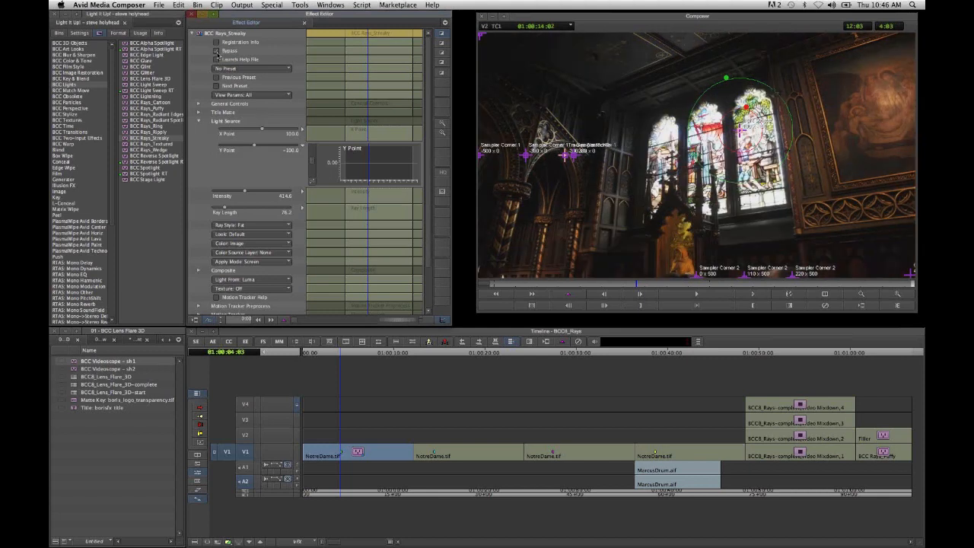
left_click(217, 51)
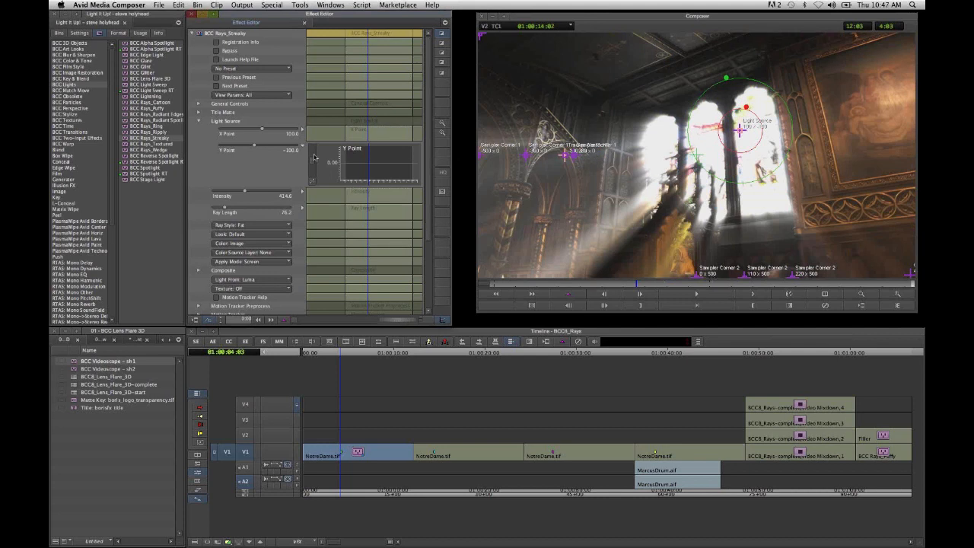
- Add start and end keyframes to the light source's Y Point and set the start keyframe to about -58
right_click(364, 153)
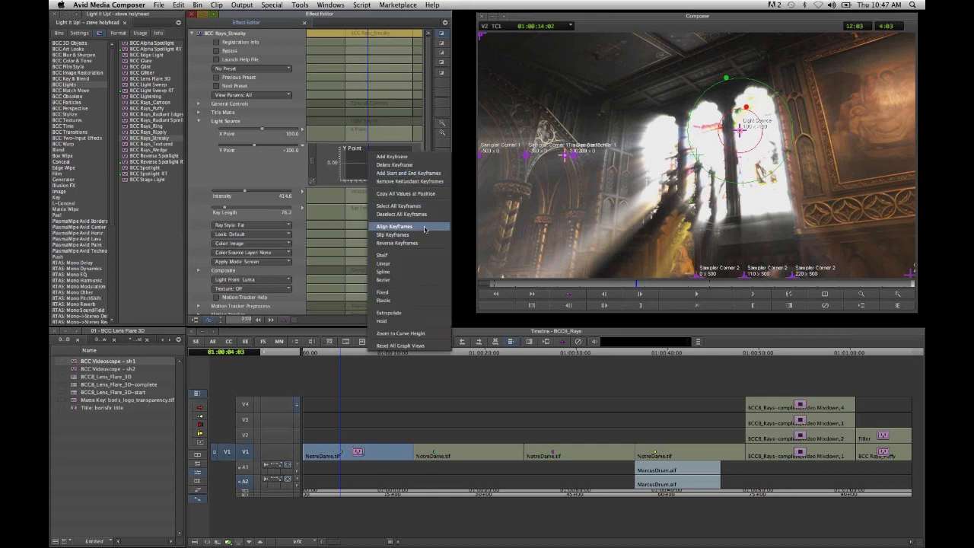
left_click(411, 173)
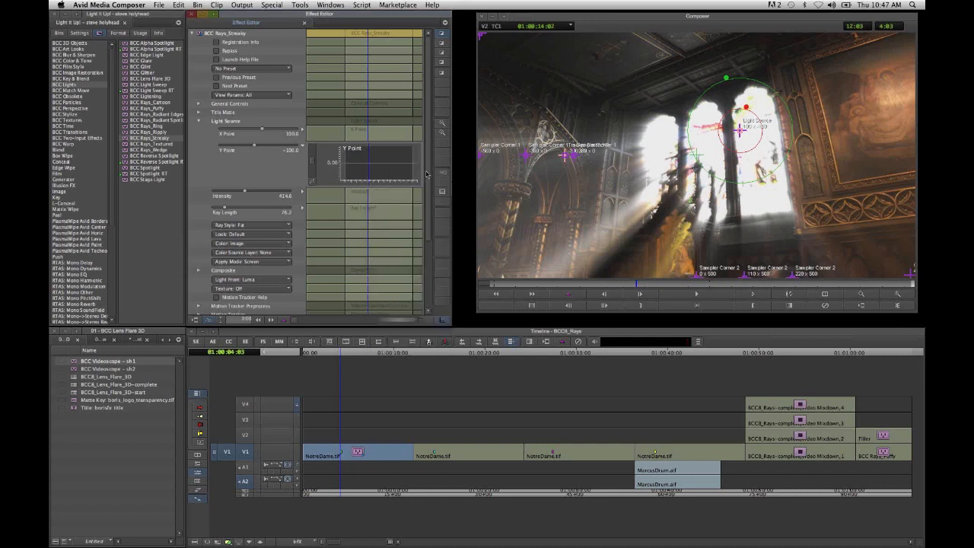
left_click(346, 168)
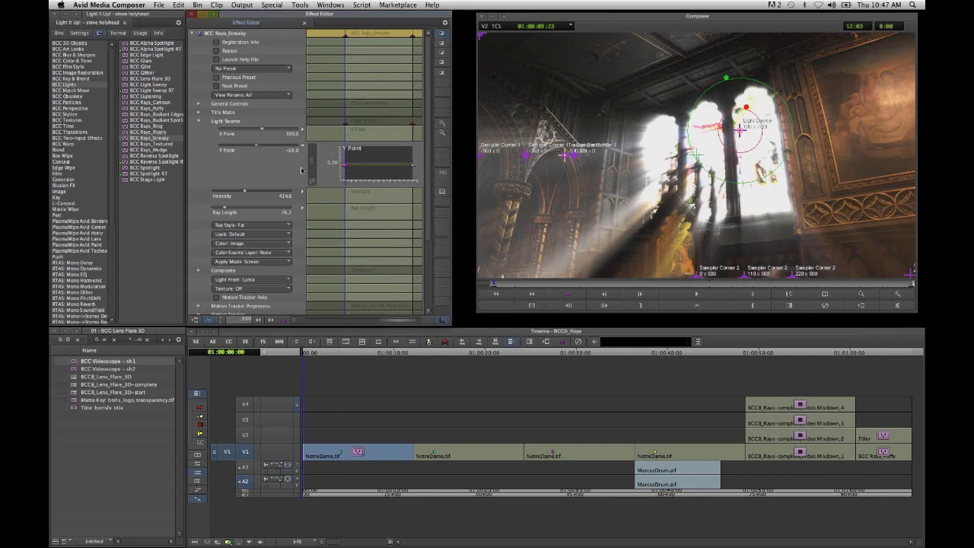
- Scrub between the clip's start and end to preview the animated light source, stopping at 01:00:07:08
left_click(912, 283)
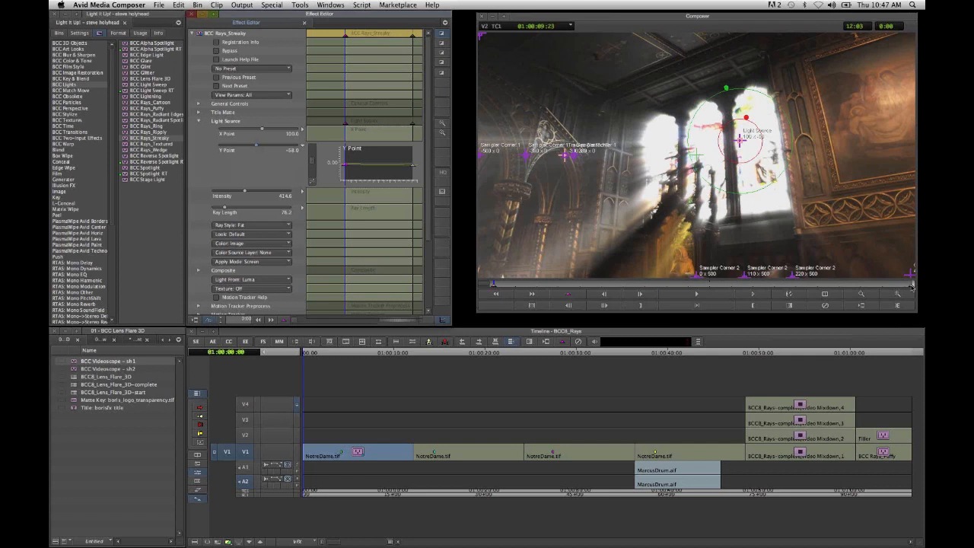
mouse_move(917, 344)
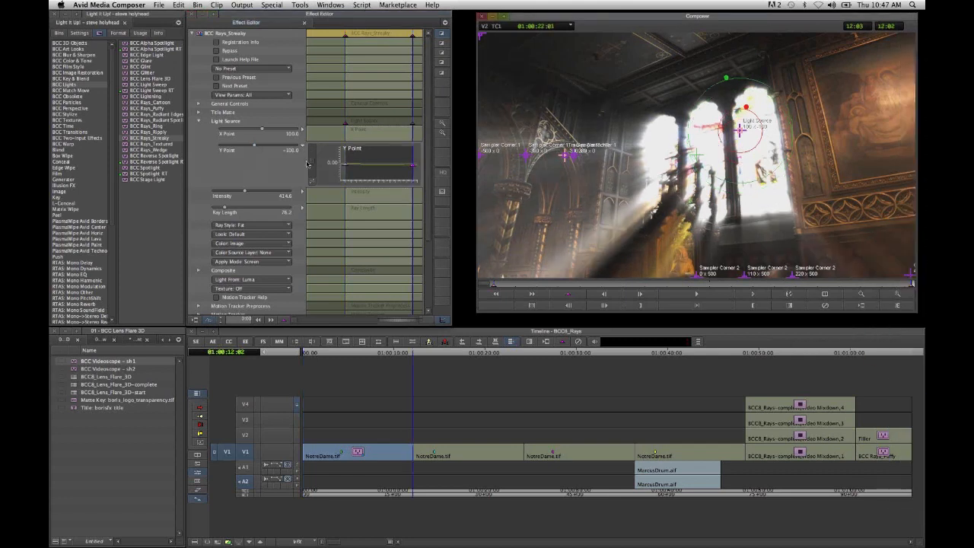
key("j")
left_click(520, 285)
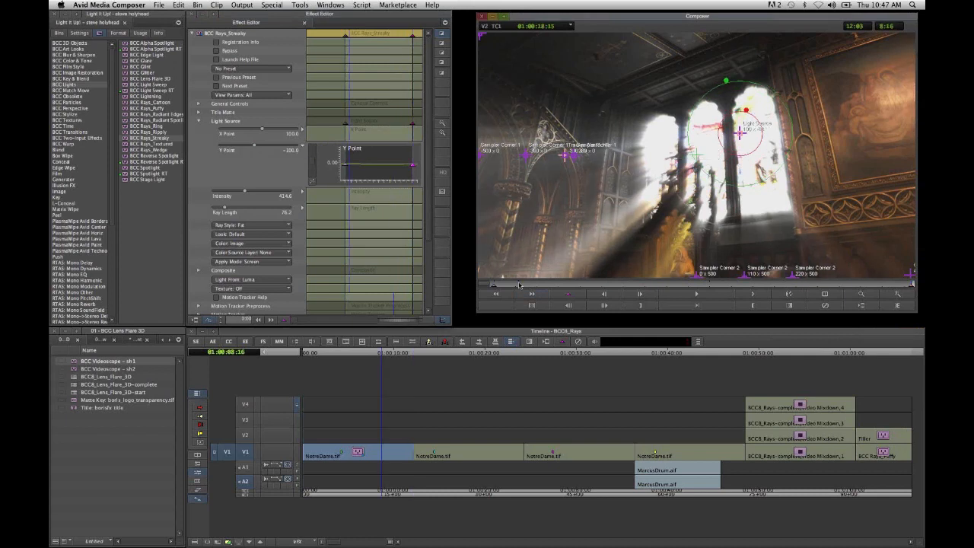
left_click(568, 284)
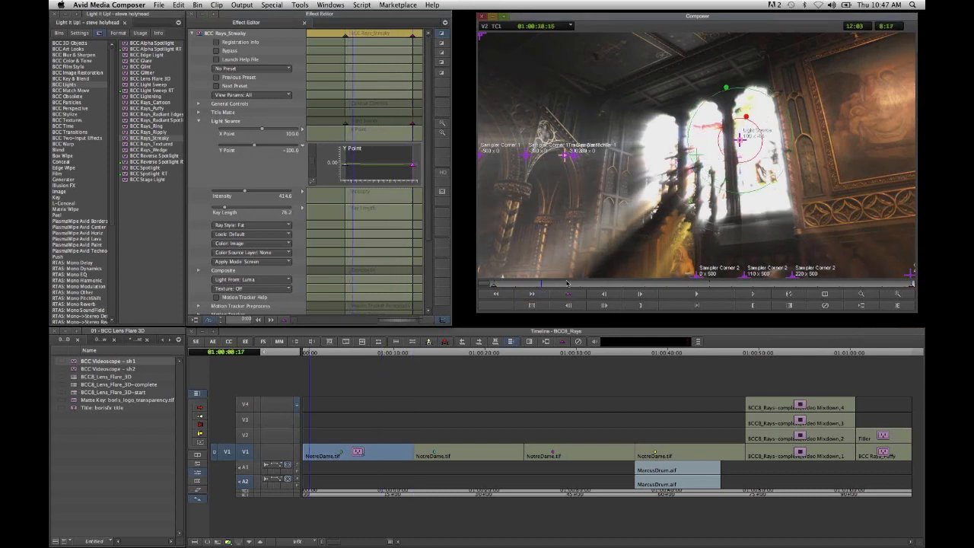
left_click(591, 285)
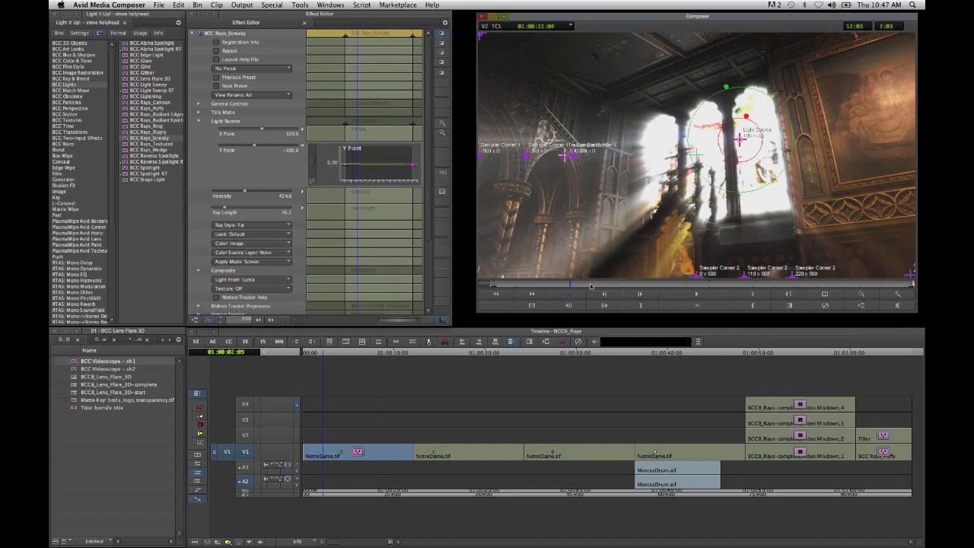
left_click_drag(590, 286, 746, 286)
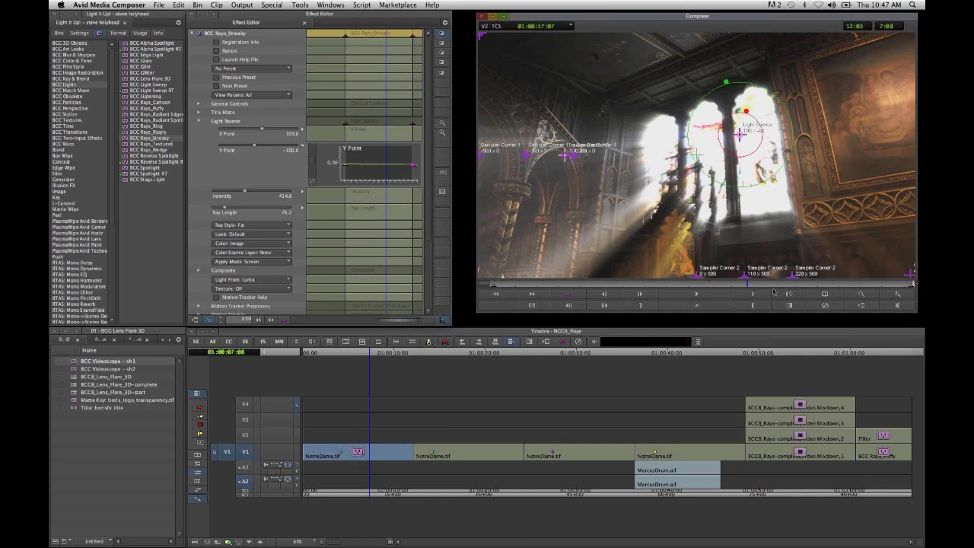
- Apply the BCC Rays_Puffy effect to the second NotreDame clip
left_click_drag(776, 289, 808, 285)
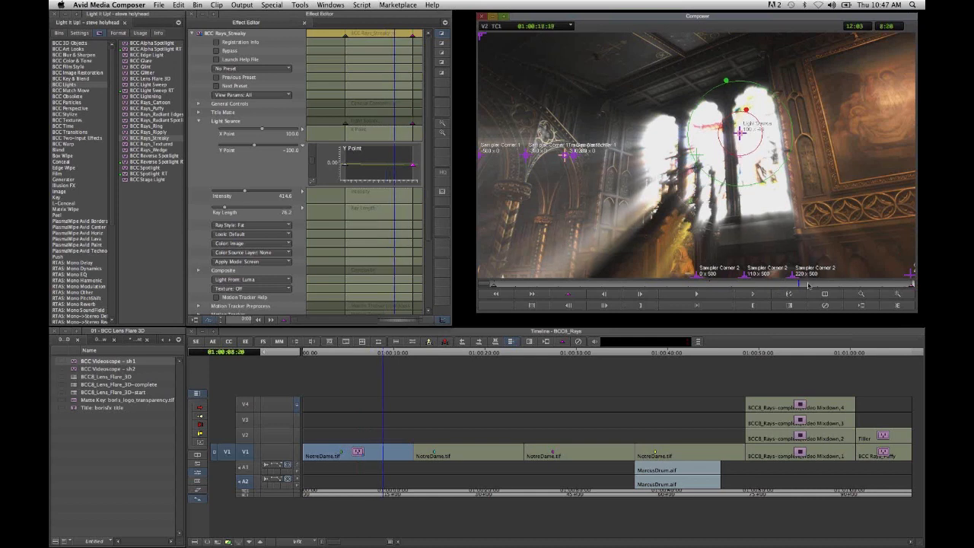
left_click(447, 456)
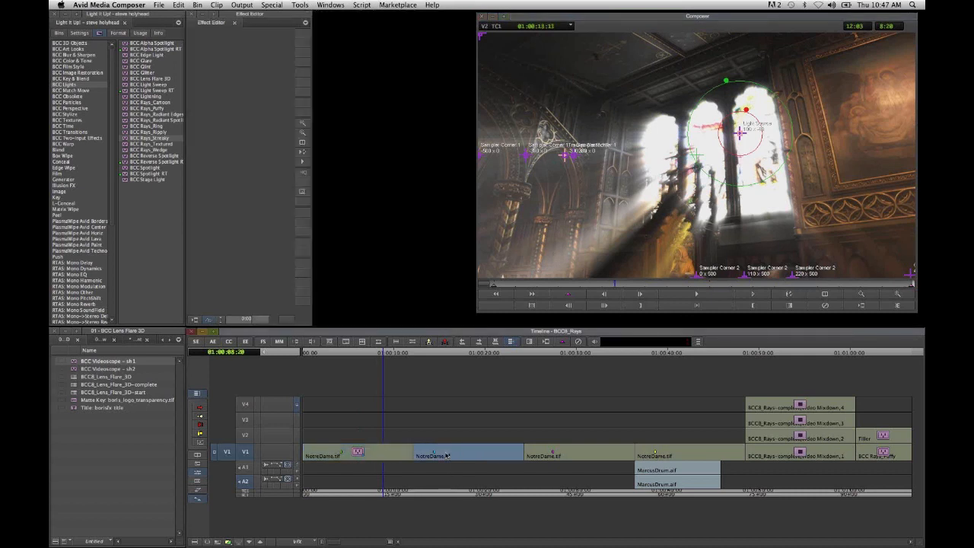
left_click(446, 455)
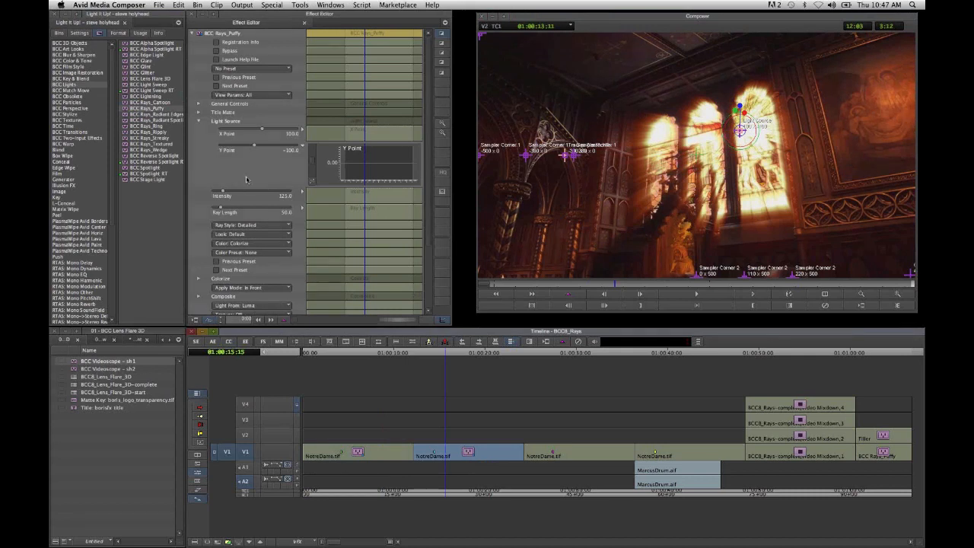
- Collapse the Light Source settings of the puffy rays and set Texture to Shimmer and Contracted Strings
left_click(199, 122)
left_click(199, 122)
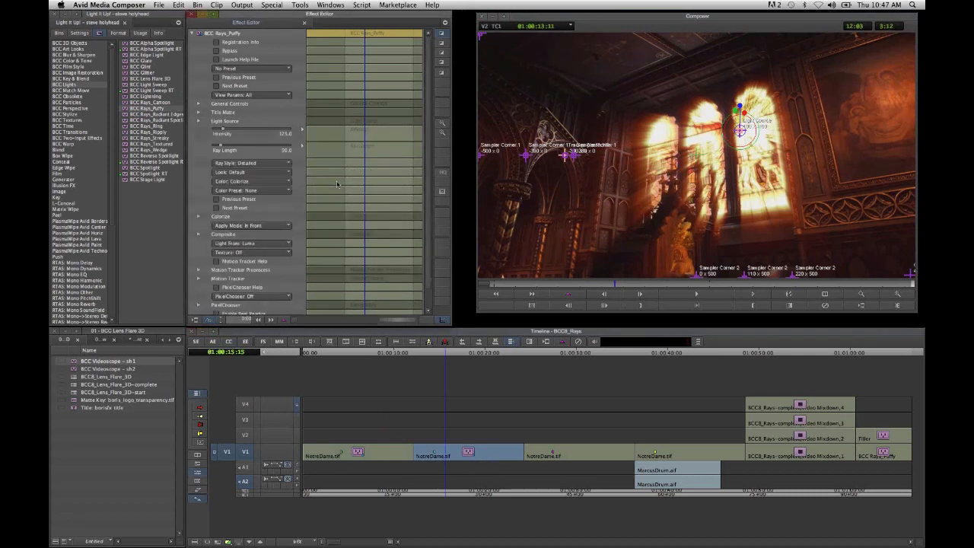
scroll(365, 153, "down", 2)
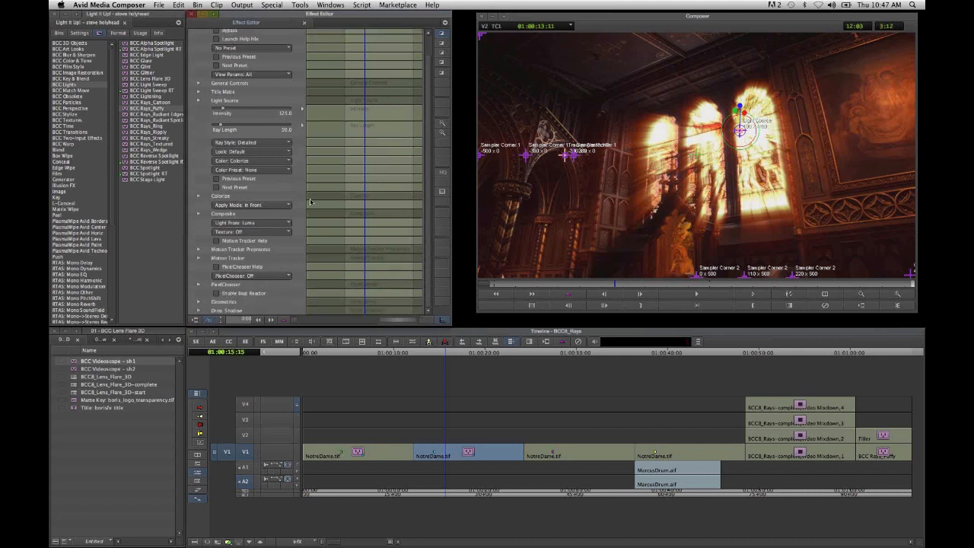
scroll(310, 201, "up", 2)
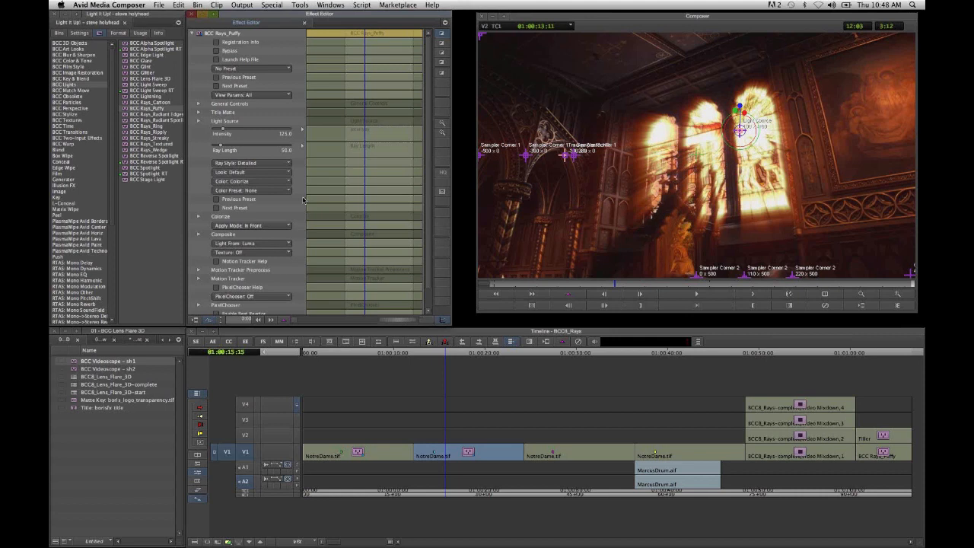
scroll(303, 200, "down", 1)
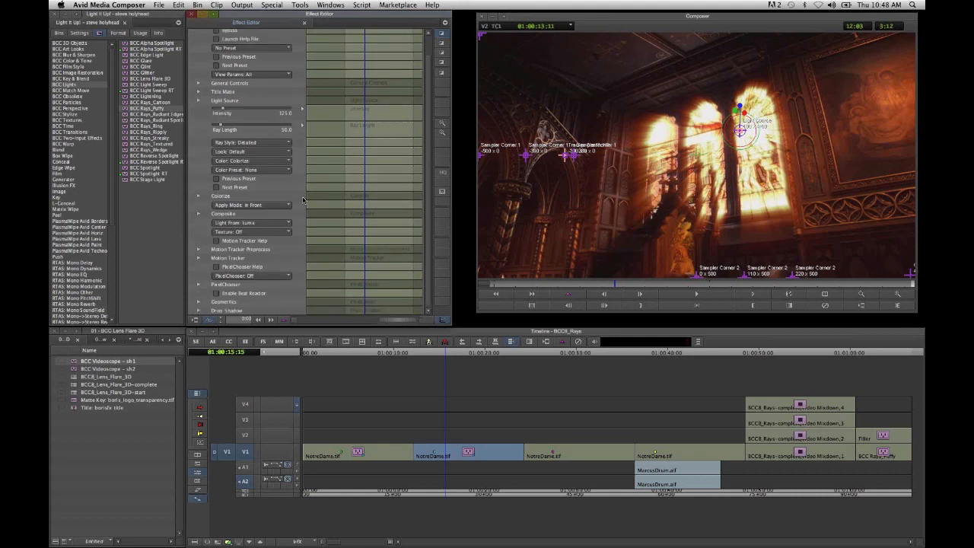
scroll(303, 200, "up", 1)
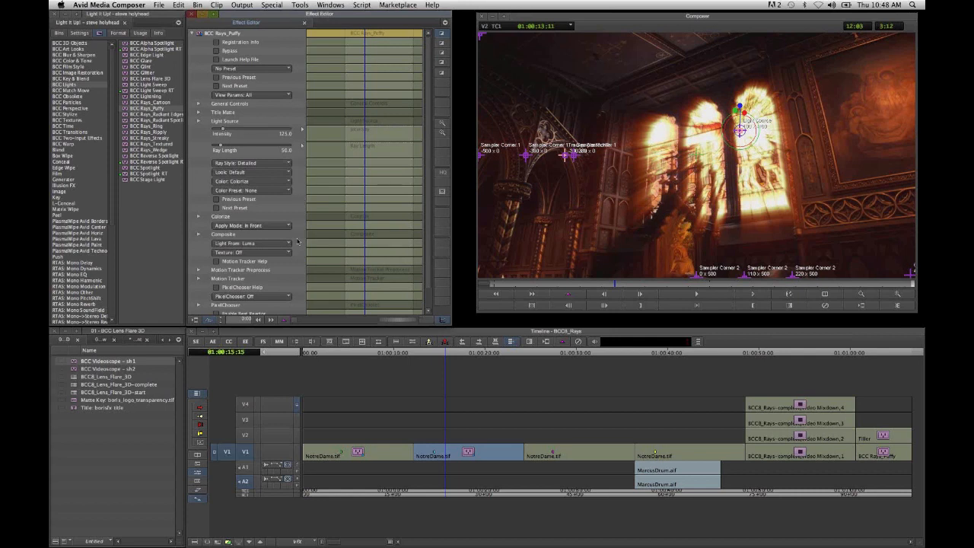
left_click(274, 252)
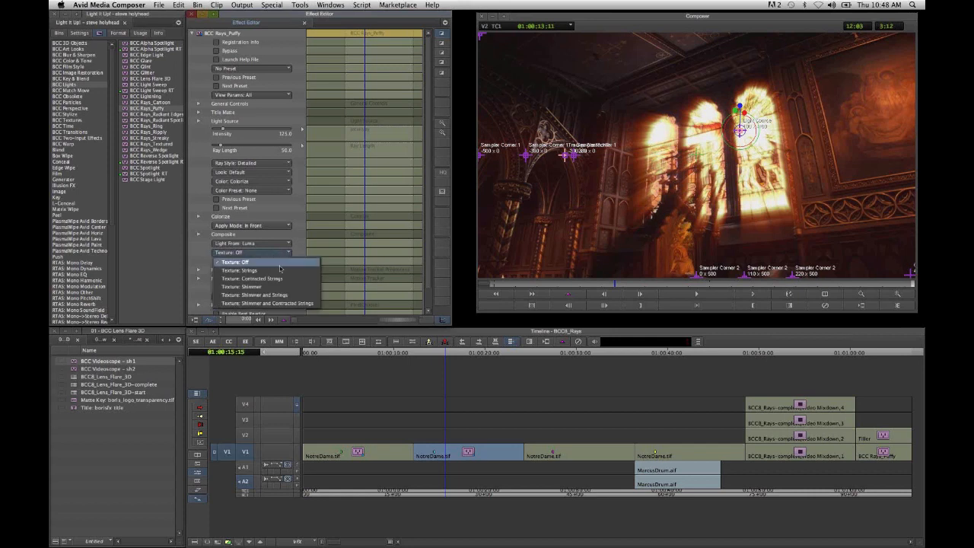
left_click(263, 310)
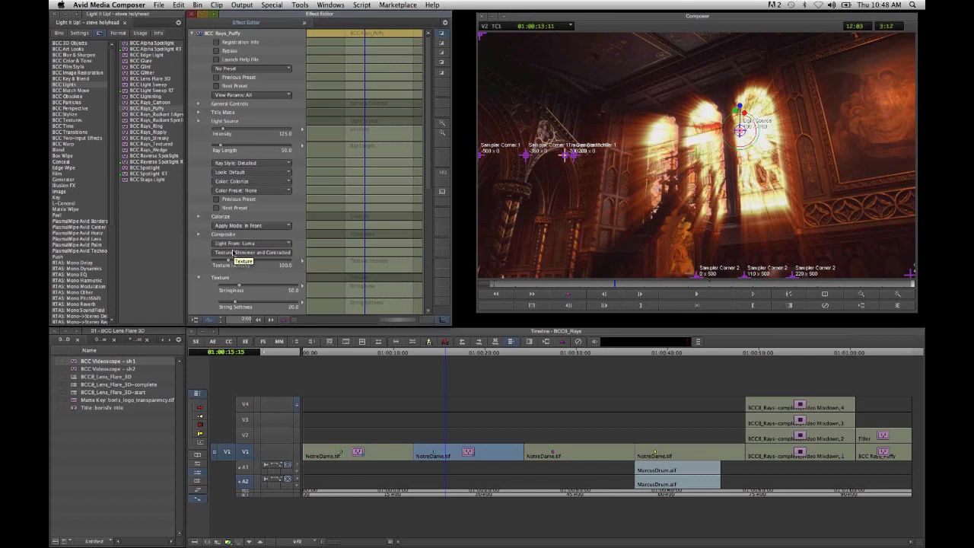
- Slightly raise the String Morph Rate and Shimmer Morph Rate of the puffy rays' texture, and collapse the texture settings
scroll(239, 290, "down", 3)
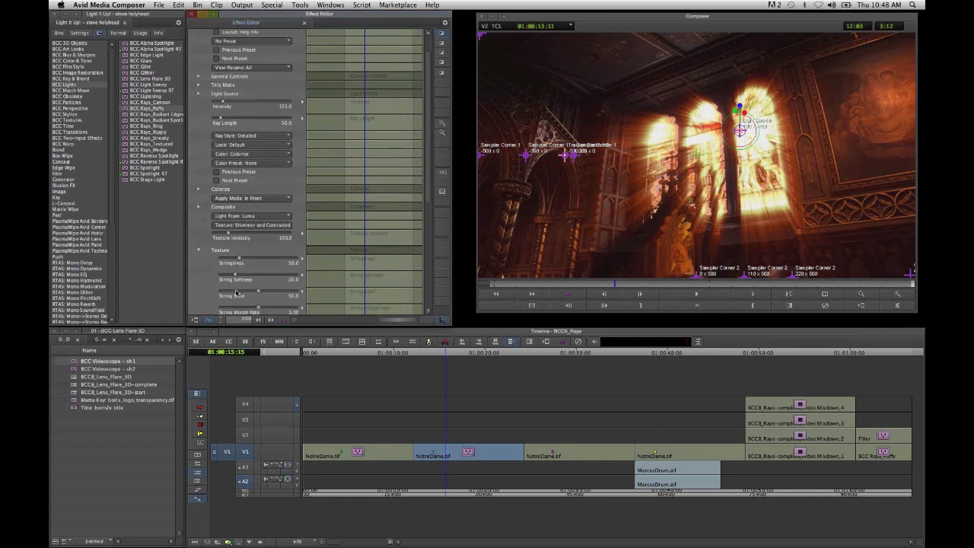
scroll(237, 292, "down", 10)
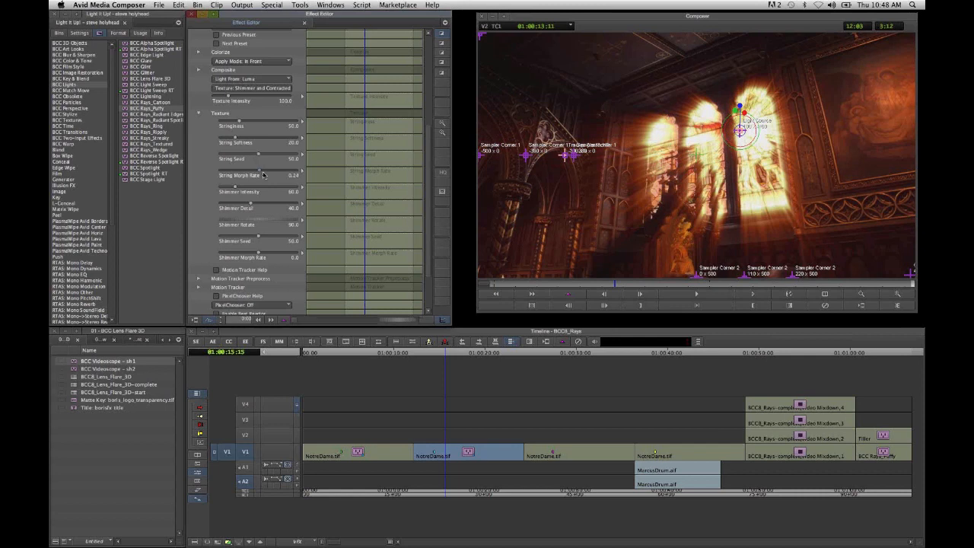
left_click_drag(263, 175, 271, 175)
left_click_drag(260, 254, 265, 254)
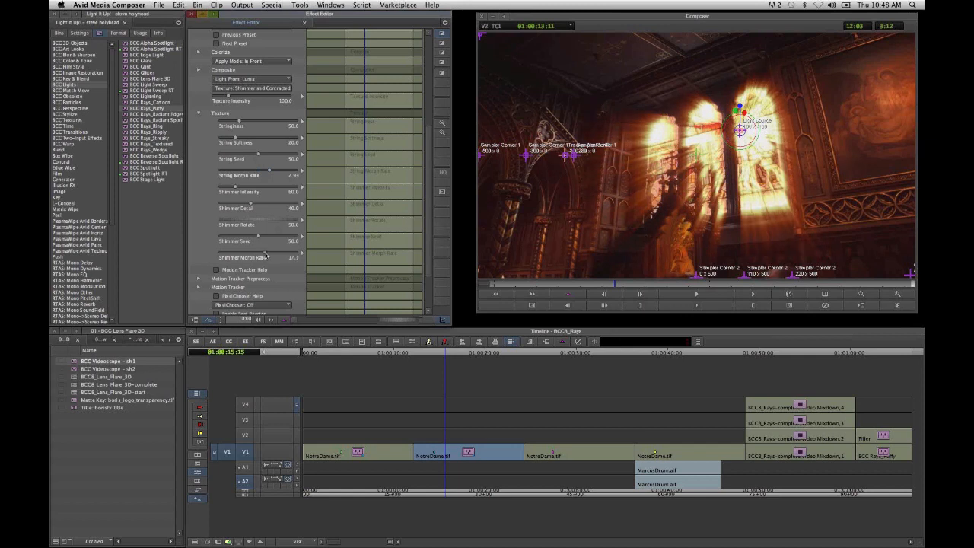
left_click(198, 113)
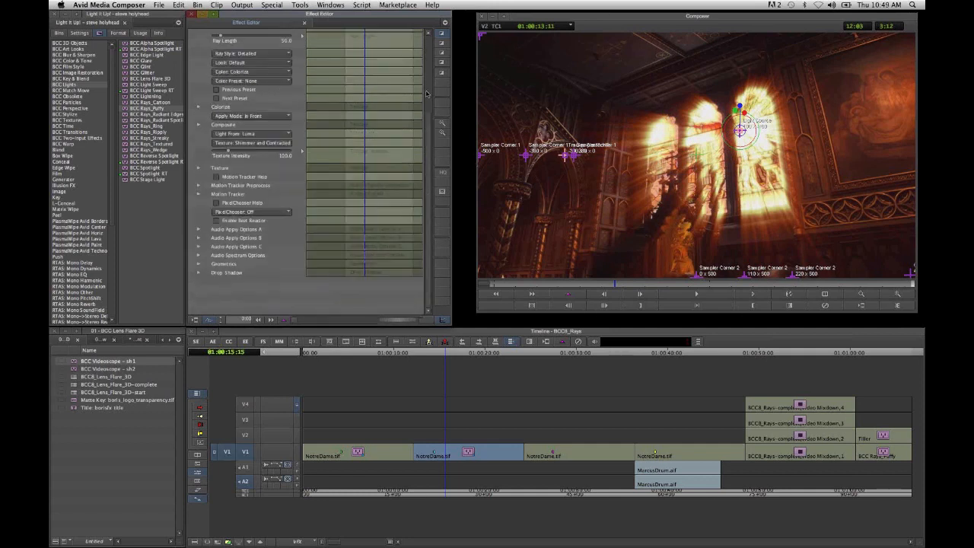
- Add start and end keyframes to the puffy rays' light source Y Point and set the start keyframe to -58
scroll(198, 126, "up", 5)
left_click(199, 123)
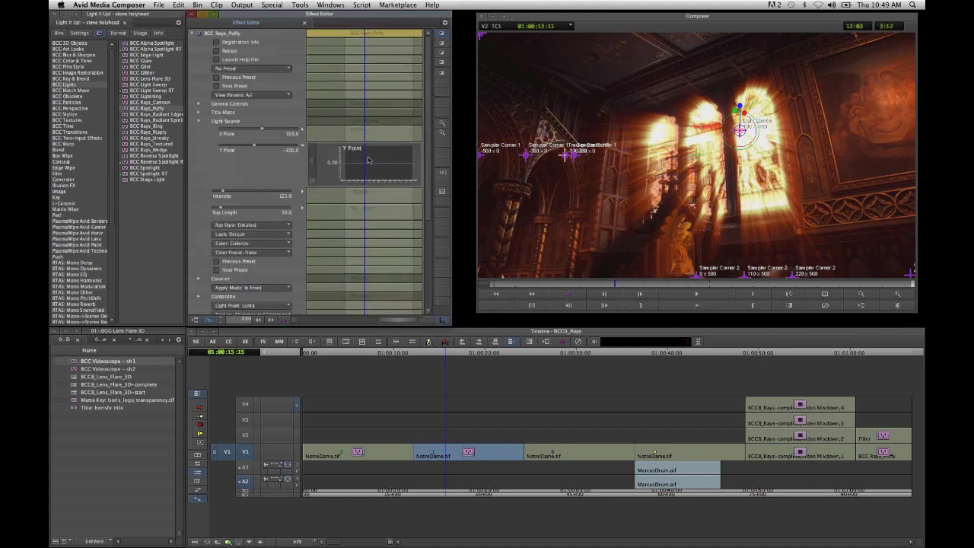
right_click(373, 160)
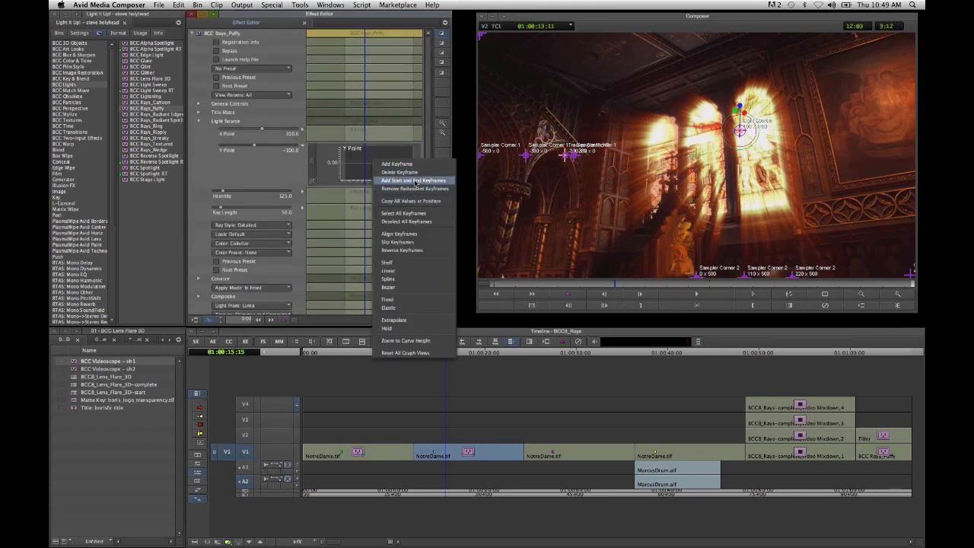
left_click(414, 202)
left_click(345, 166)
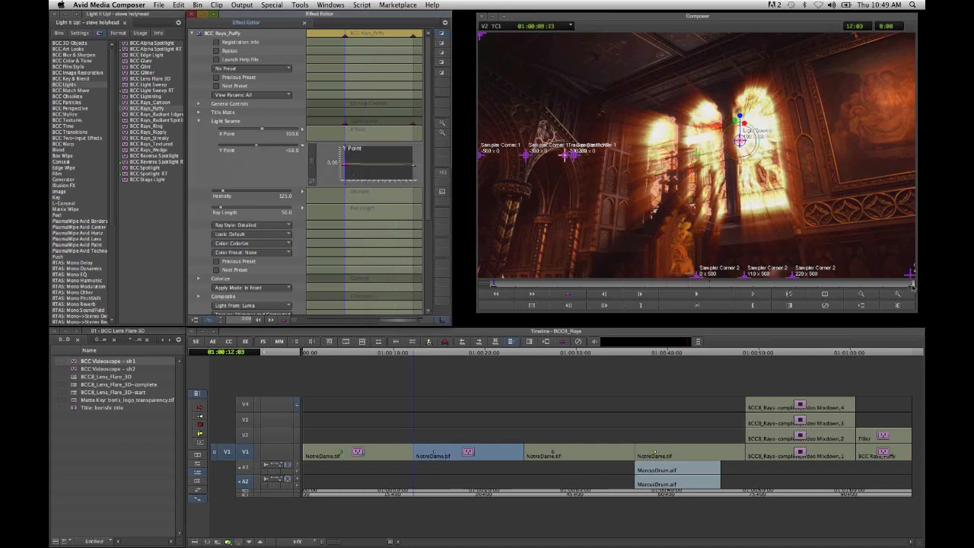
- Preview the animated puffy rays at successive points through the clip, stopping at 01:00:22:13
mouse_move(910, 320)
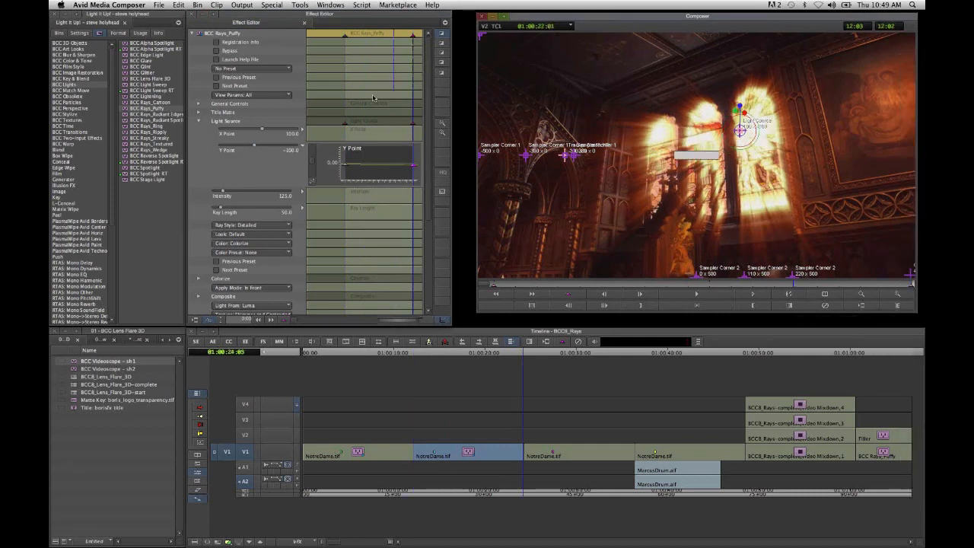
left_click(553, 285)
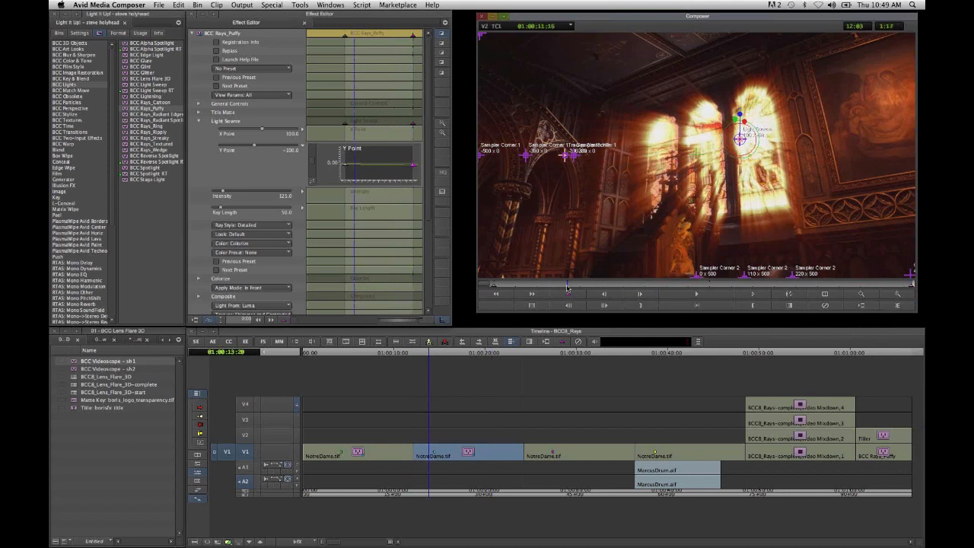
left_click(592, 287)
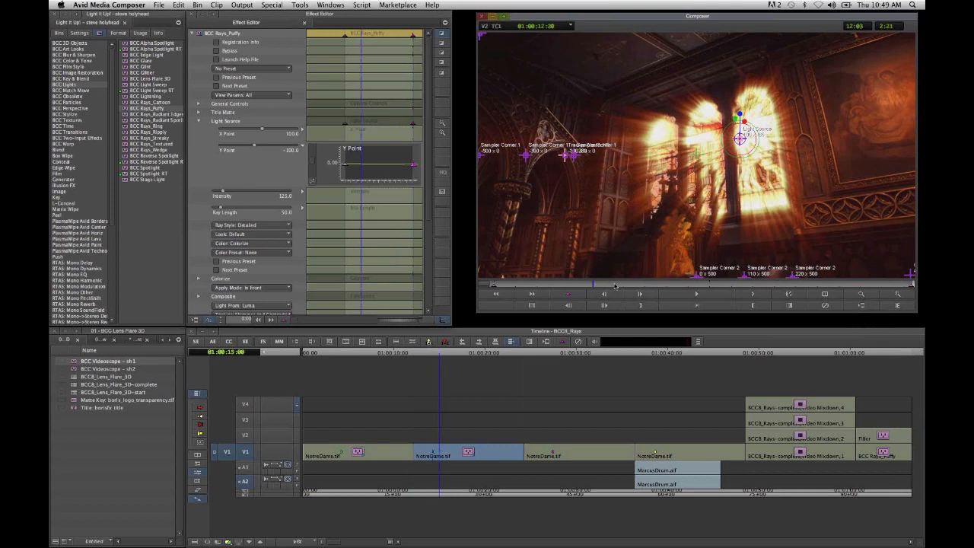
left_click(635, 286)
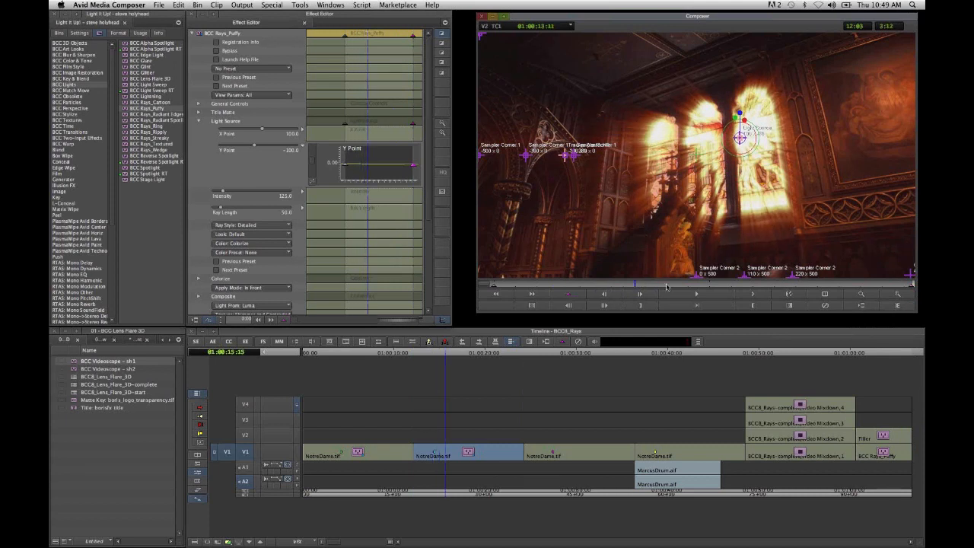
left_click(695, 286)
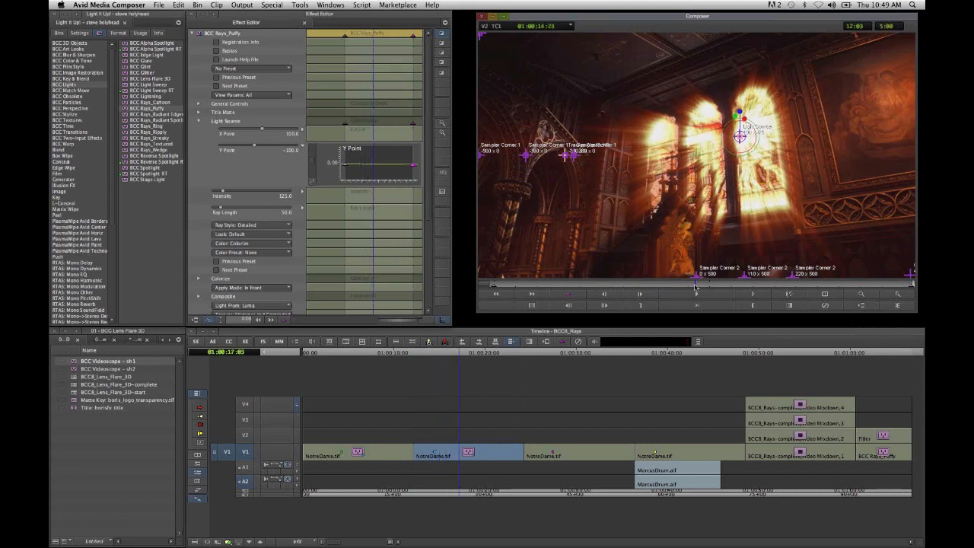
left_click(854, 286)
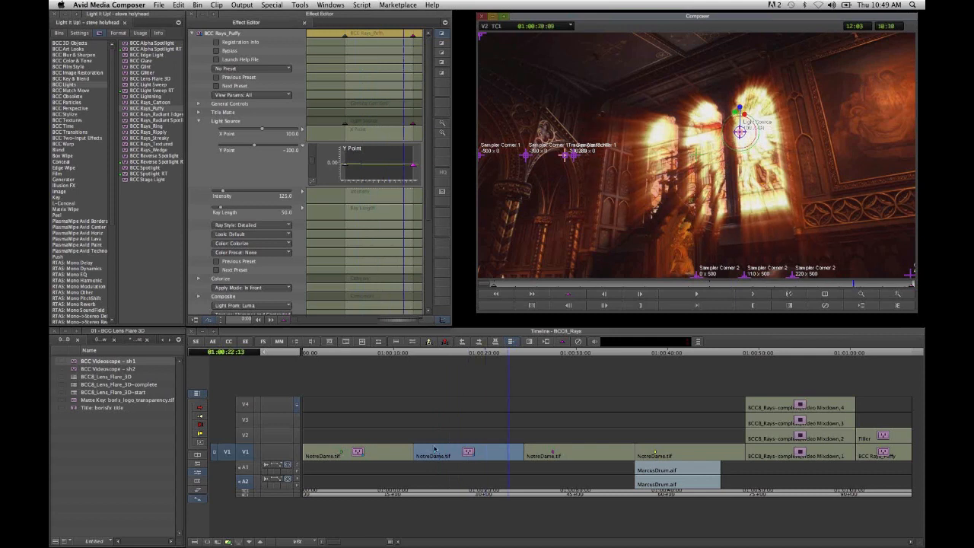
- Apply the BCC Rays_Radiant Edges effect to the third NotreDame clip
left_click(559, 451)
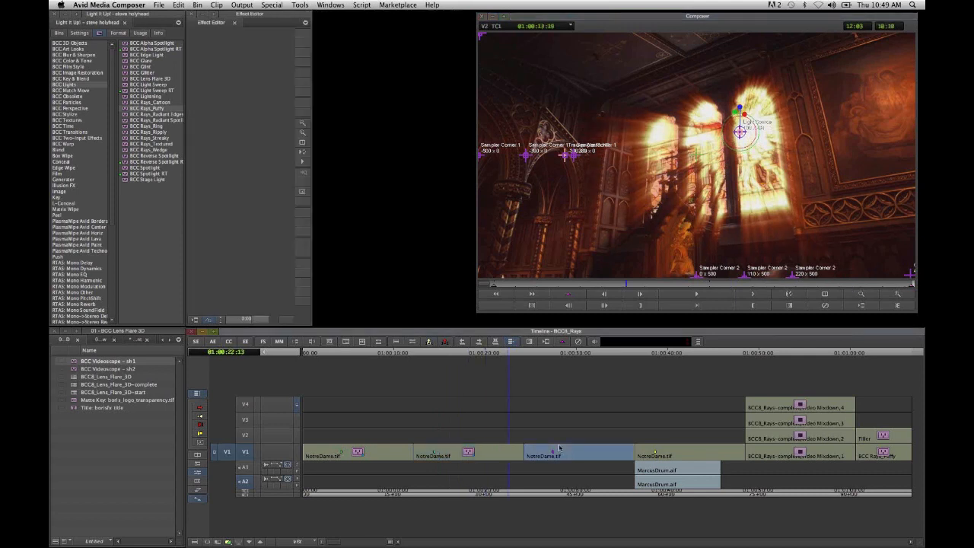
left_click(560, 449)
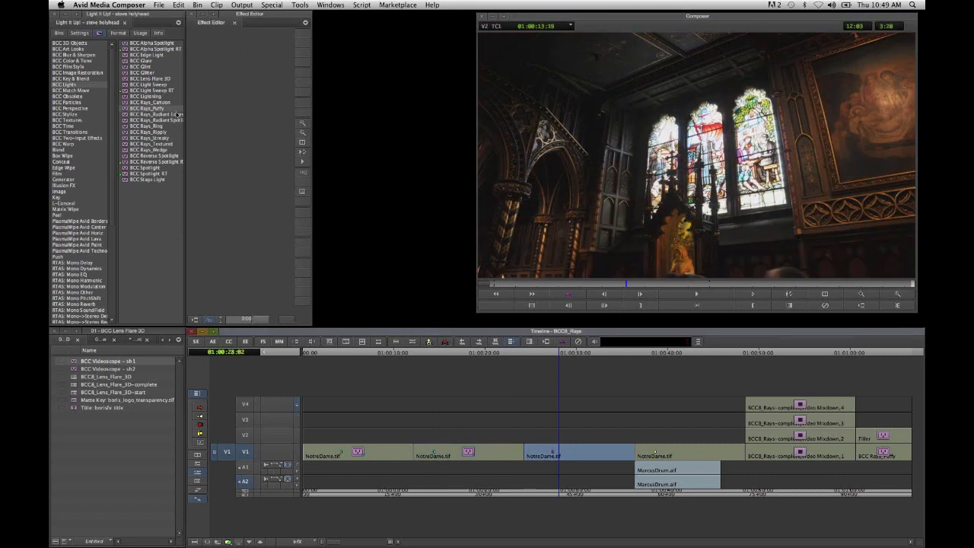
left_click(568, 478)
left_click(569, 457)
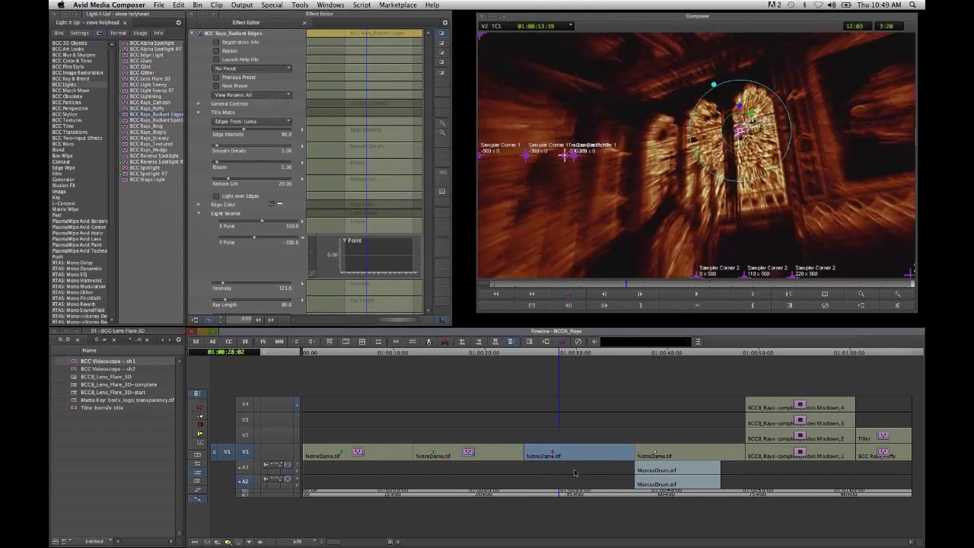
left_click(243, 341)
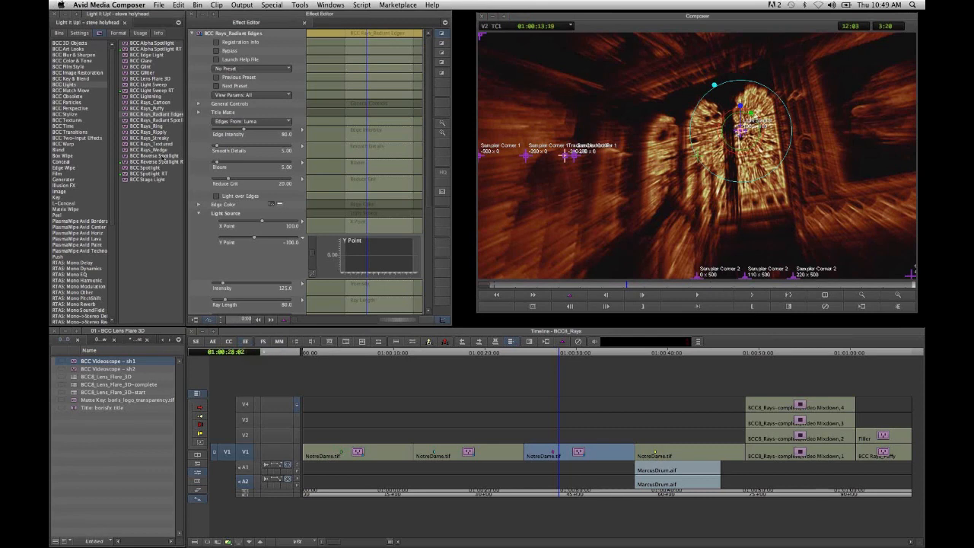
- Raise the radiant edge rays' Intensity to about 225 and Ray Length to about 100
left_click(226, 286)
left_click_drag(228, 286, 230, 303)
- Set the radiant edge rays' Color to Image and Apply Mode to Screen
scroll(256, 246, "down", 5)
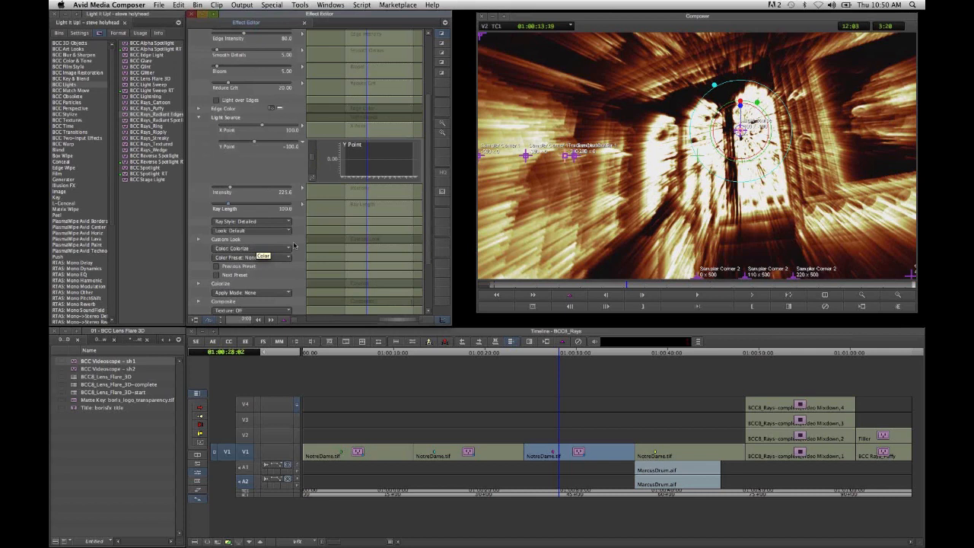
scroll(293, 245, "down", 2)
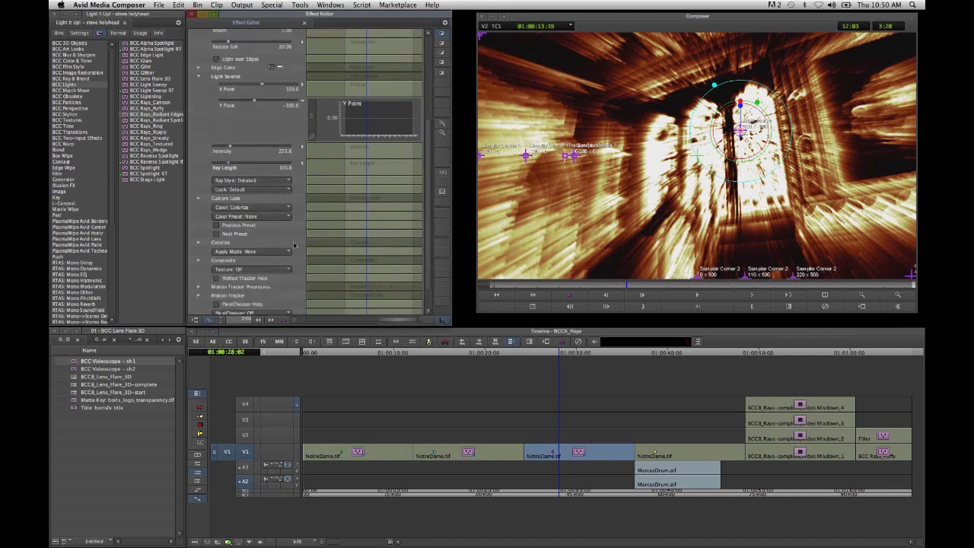
scroll(293, 245, "down", 1)
left_click(269, 180)
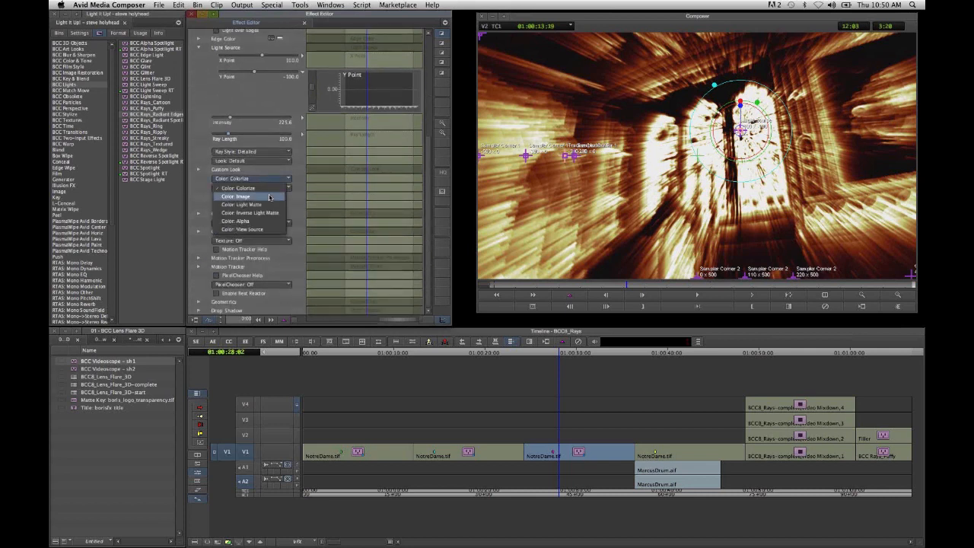
left_click(269, 197)
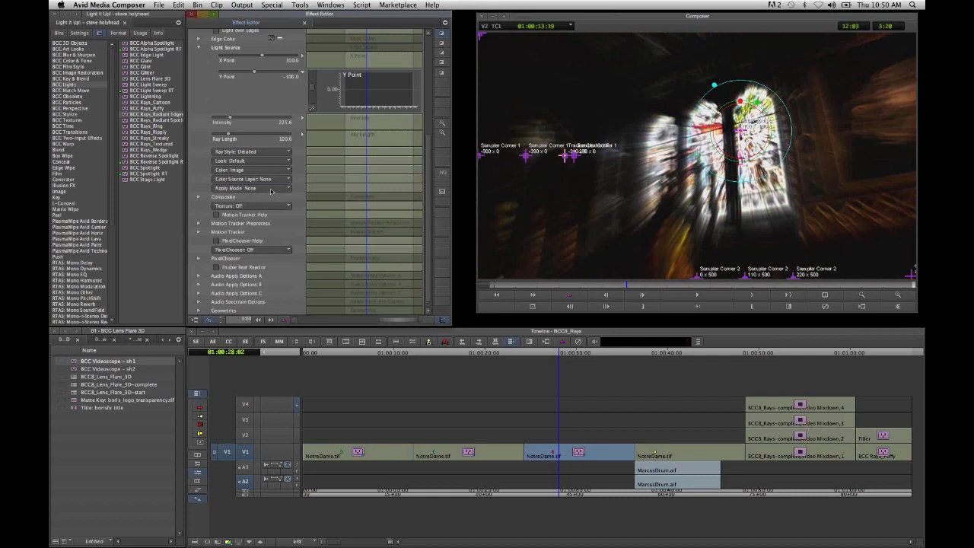
left_click(268, 188)
left_click(286, 258)
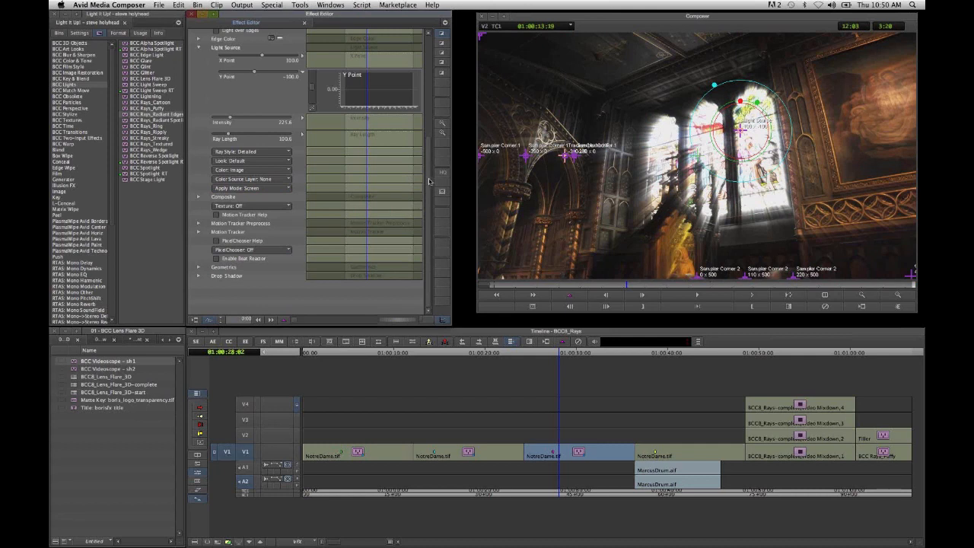
- Add start and end keyframes to the radiant edge rays' light source Y Point and set the start keyframe to -58
scroll(429, 181, "up", 5)
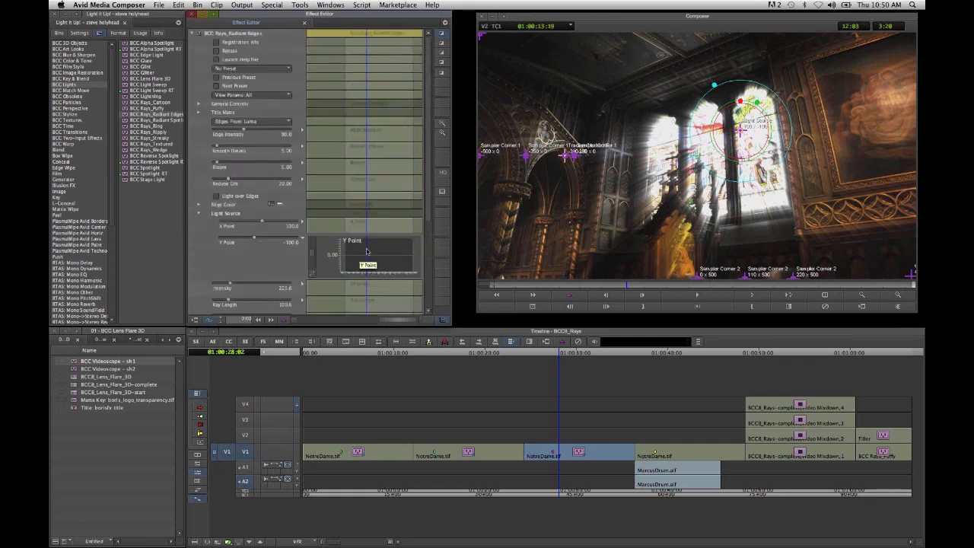
right_click(371, 247)
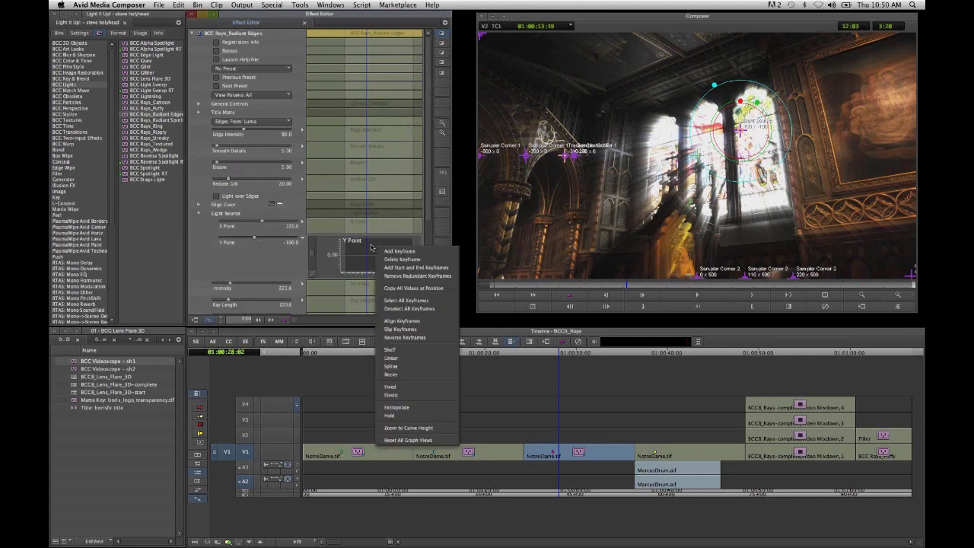
left_click(415, 267)
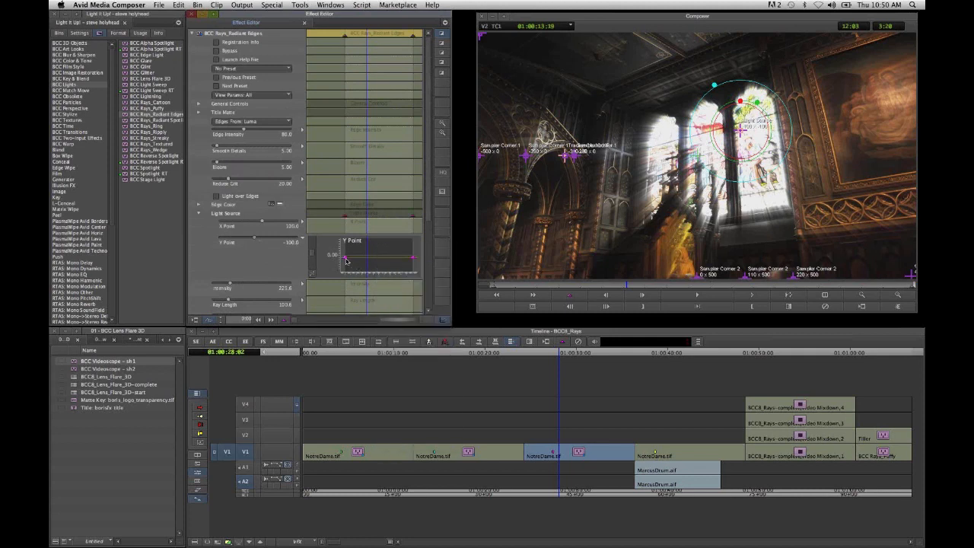
left_click(346, 262)
type("-58")
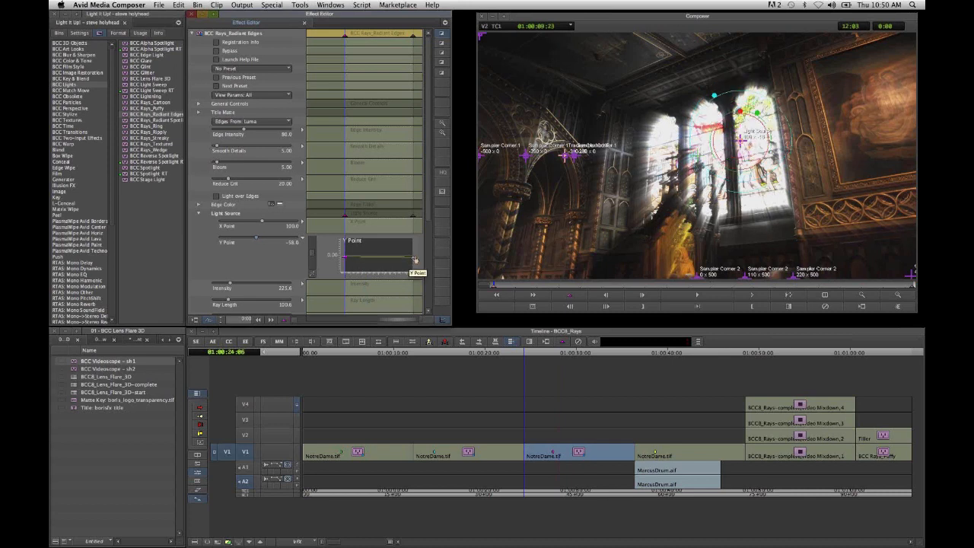
- Set the radiant edge rays' light source Y Point to -158 at the end keyframe
left_click(414, 257)
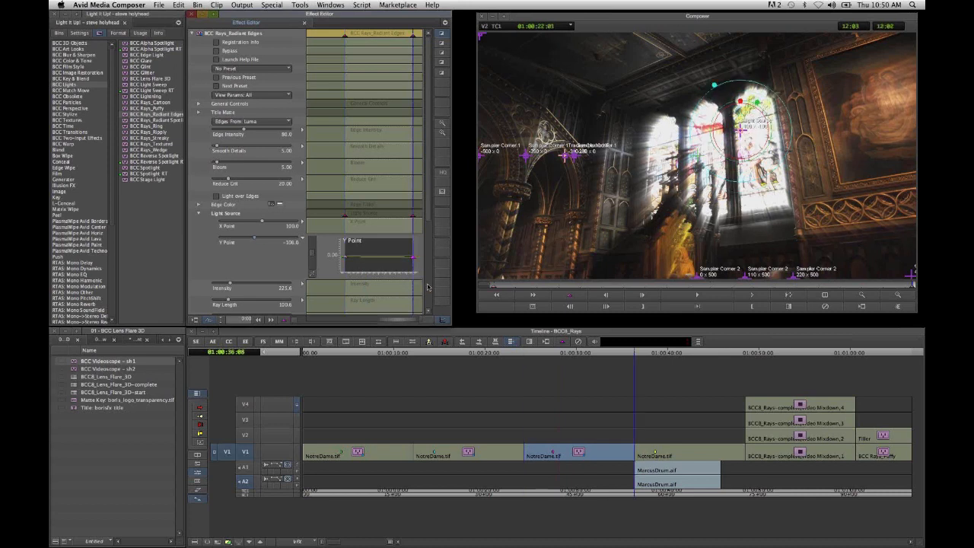
type("-158")
- Scrub through the third NotreDame clip to examine the animated radiant edge rays
left_click(524, 285)
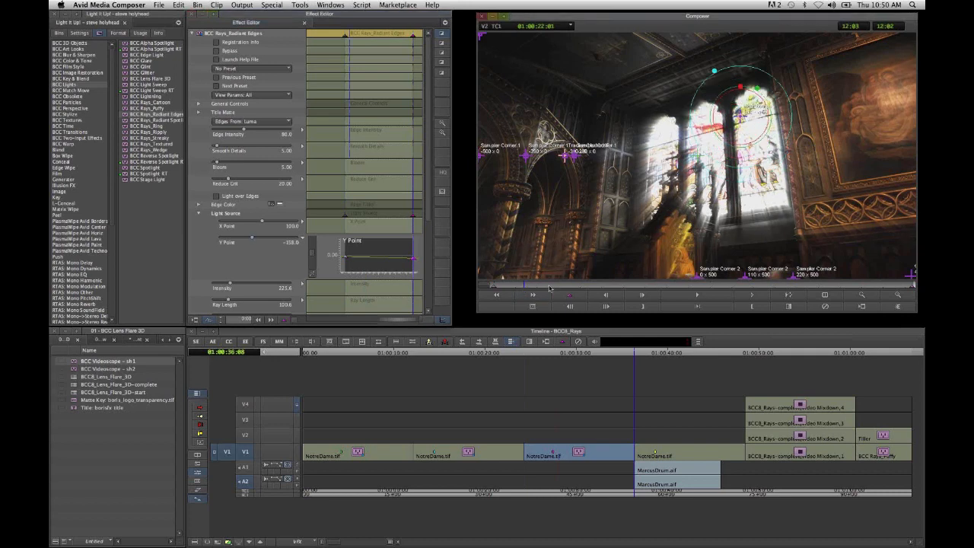
left_click(549, 288)
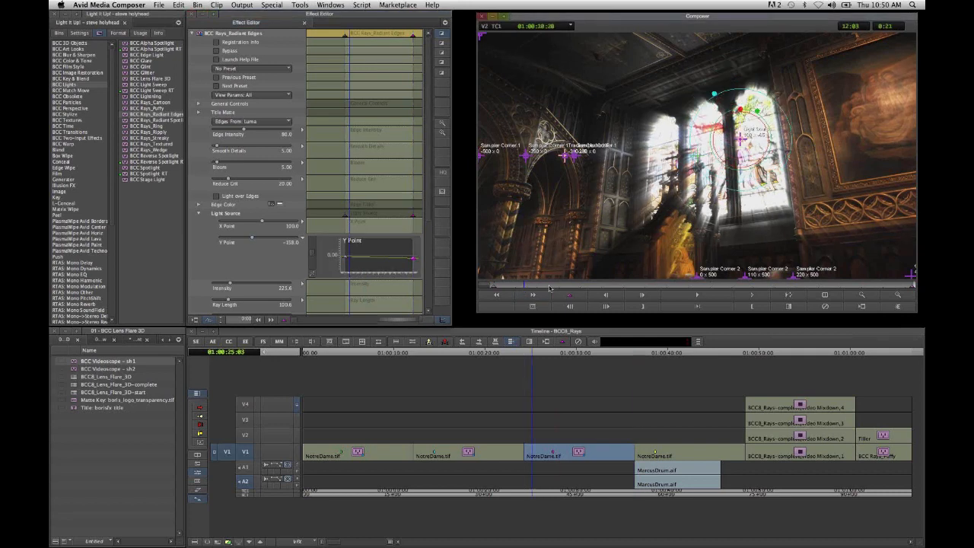
left_click(575, 286)
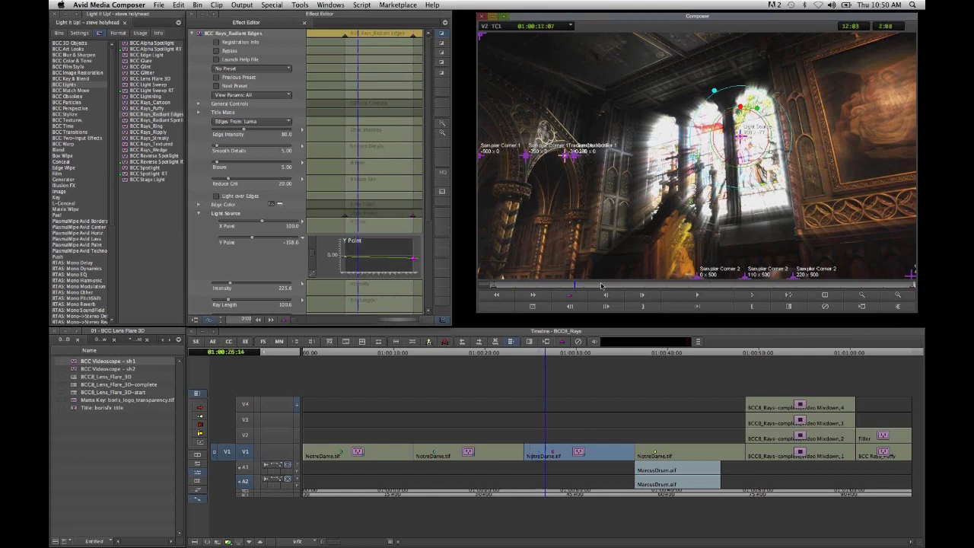
left_click(601, 286)
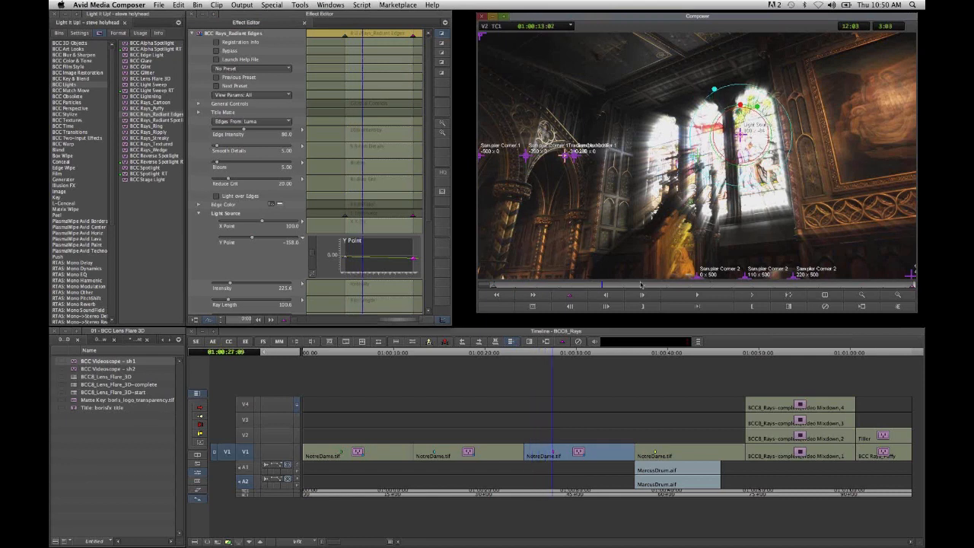
left_click(640, 285)
left_click(683, 286)
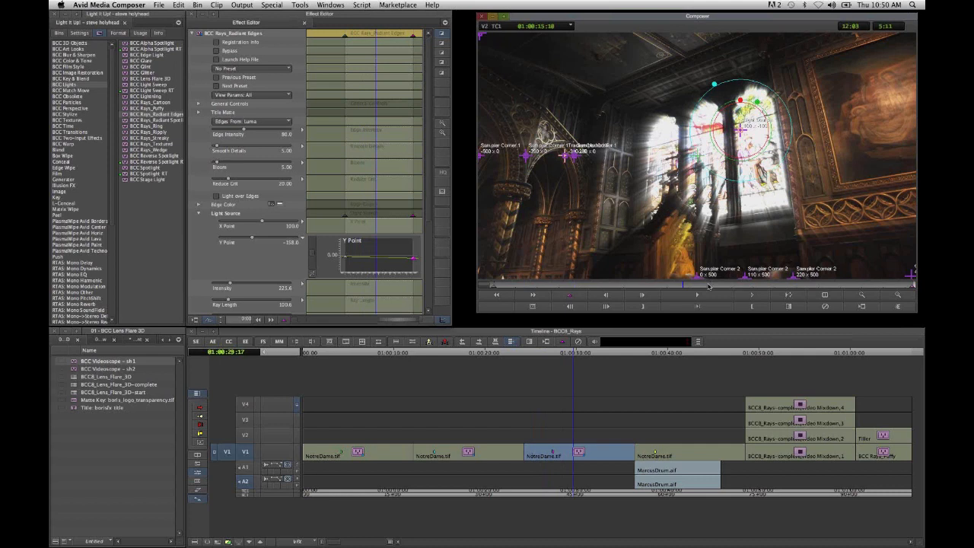
left_click(708, 286)
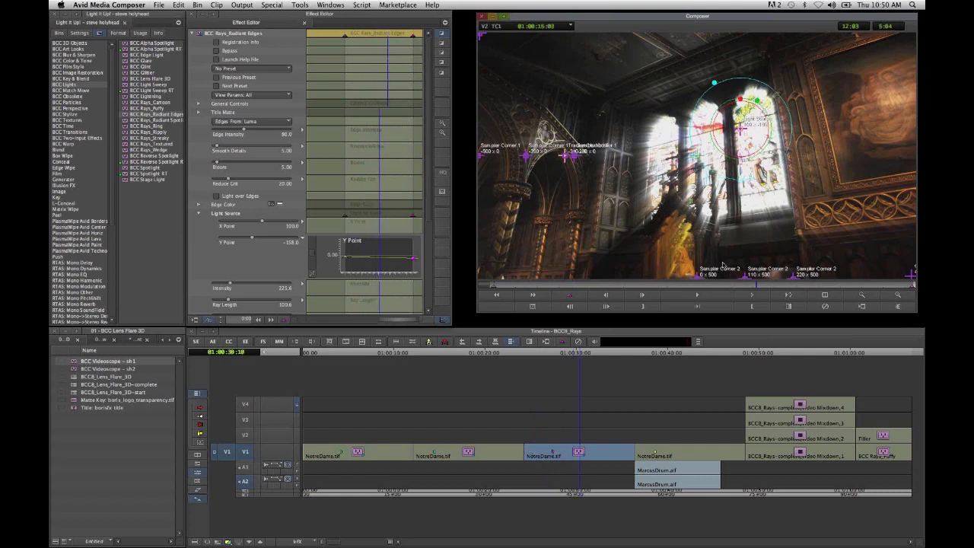
left_click(792, 286)
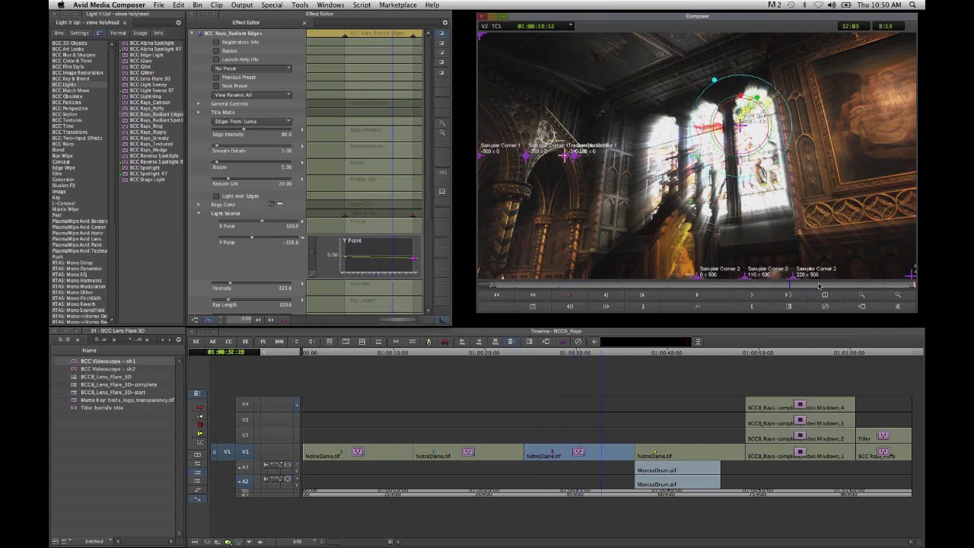
left_click(819, 286)
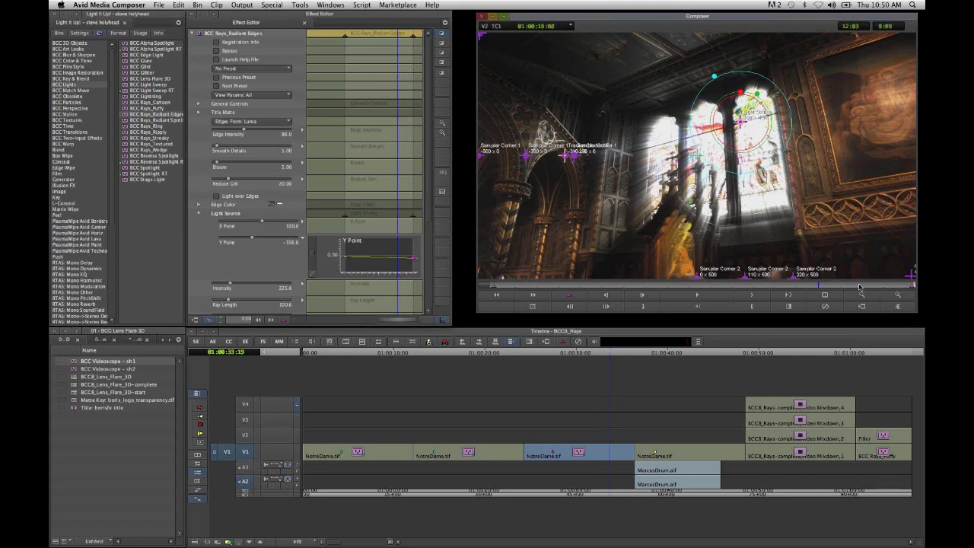
- Apply the BCC Rays_Textured effect to the fourth NotreDame clip
left_click(686, 456)
left_click(682, 493)
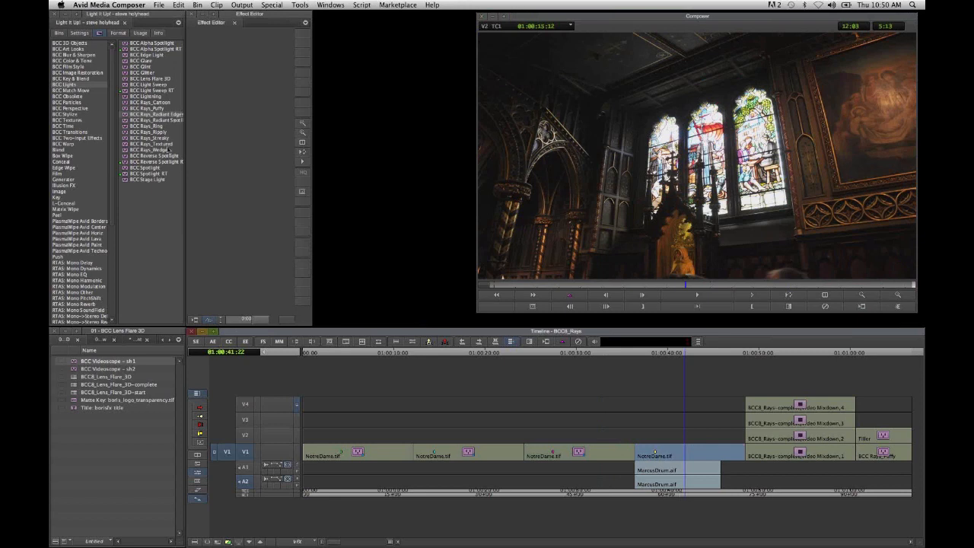
left_click_drag(166, 144, 691, 455)
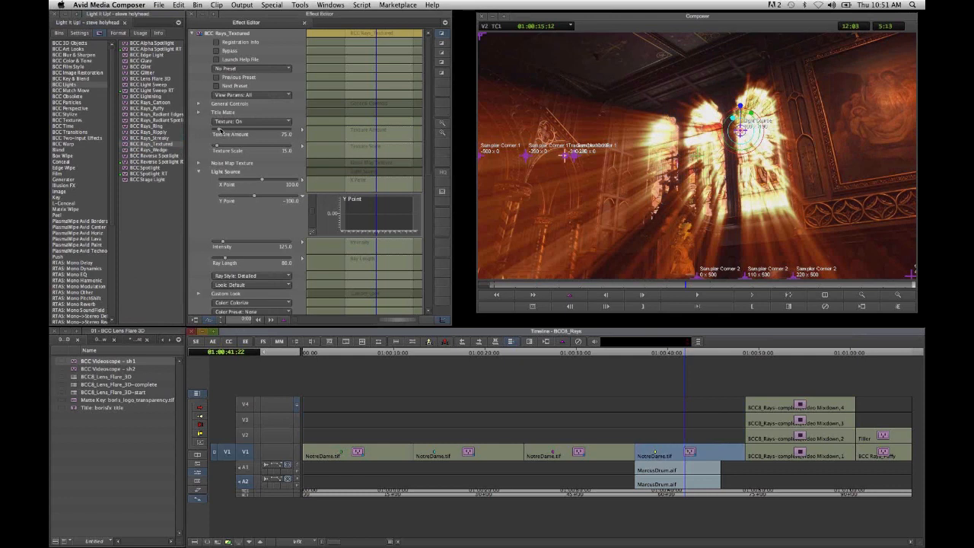
- Set the textured rays' Texture Amount to about 61, Texture Scale to about 9, Ray Length to about 64 and Ray Style to Fat
left_click(218, 133)
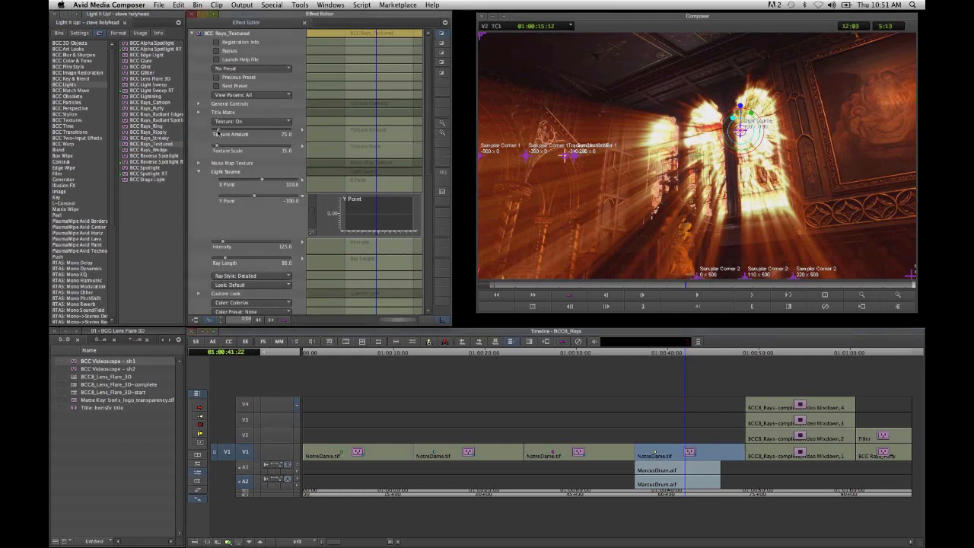
left_click_drag(218, 132, 217, 146)
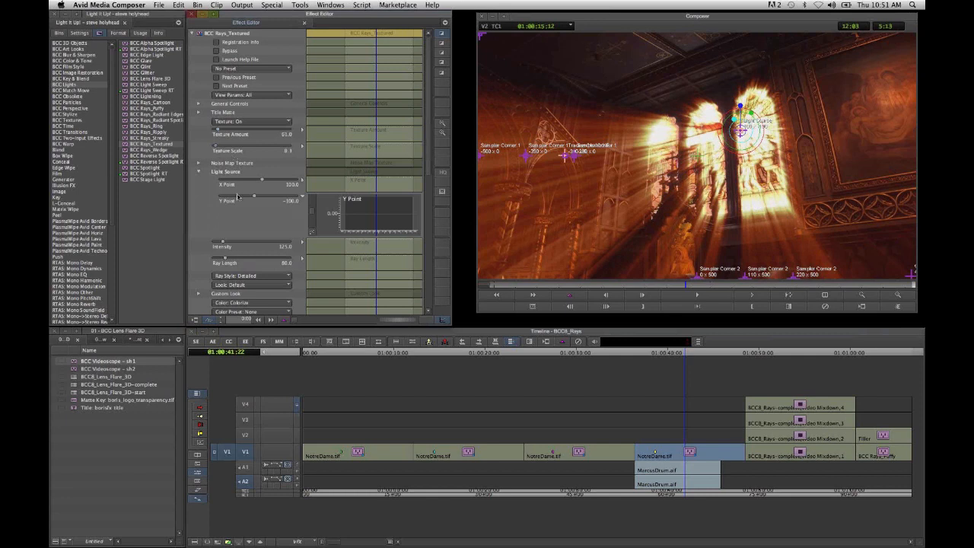
left_click(221, 261)
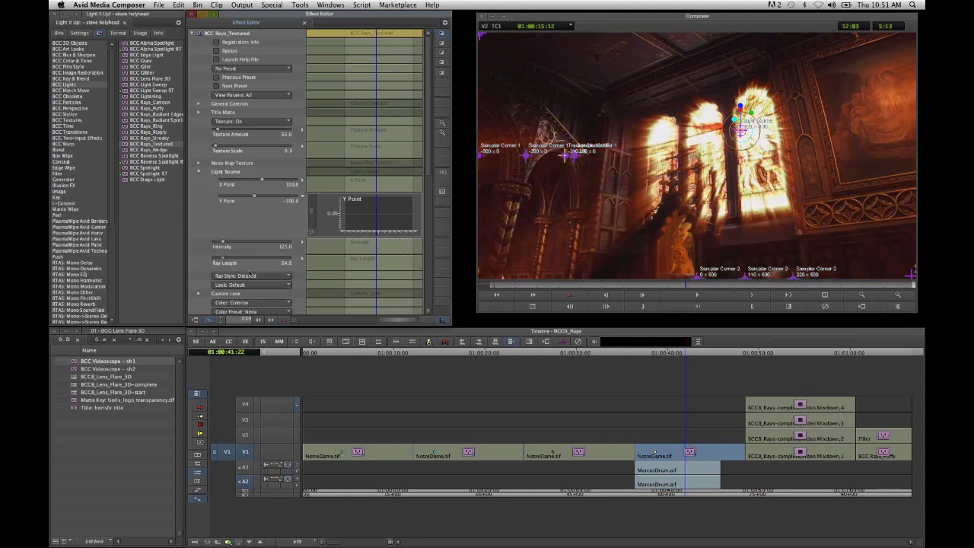
left_click(253, 276)
left_click(242, 286)
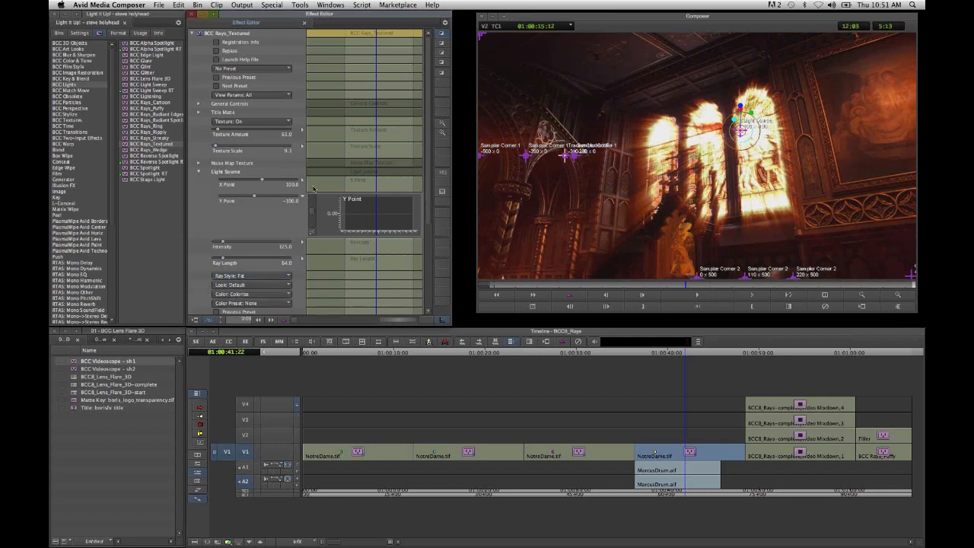
- Add start and end keyframes to the textured rays' light source Y Point, with -58 at the start and -158 at the end
right_click(365, 209)
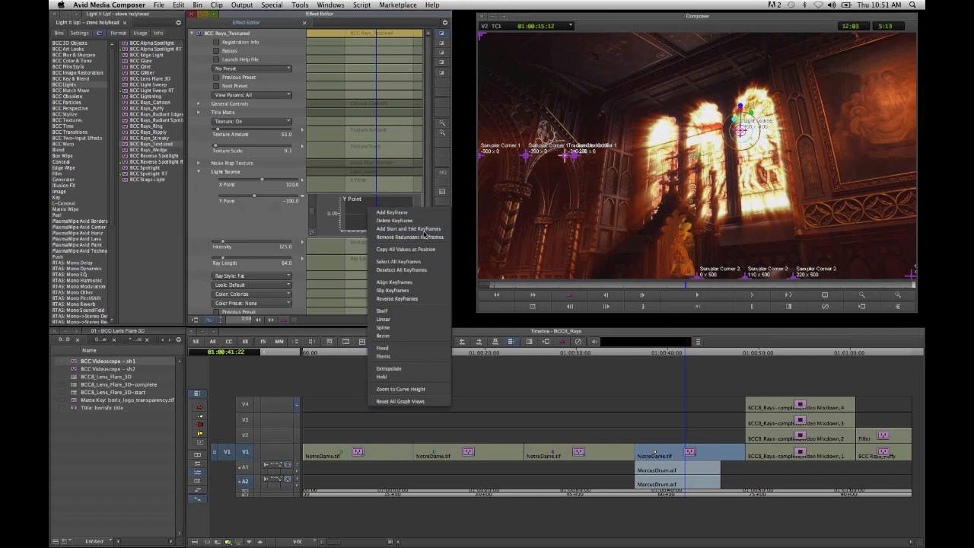
left_click(409, 228)
left_click(345, 217)
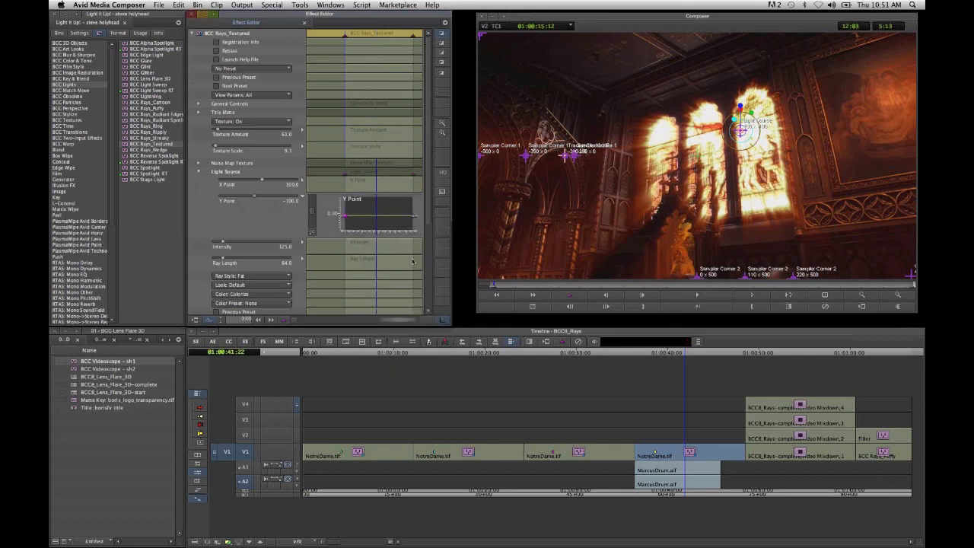
type("-50")
key("Return")
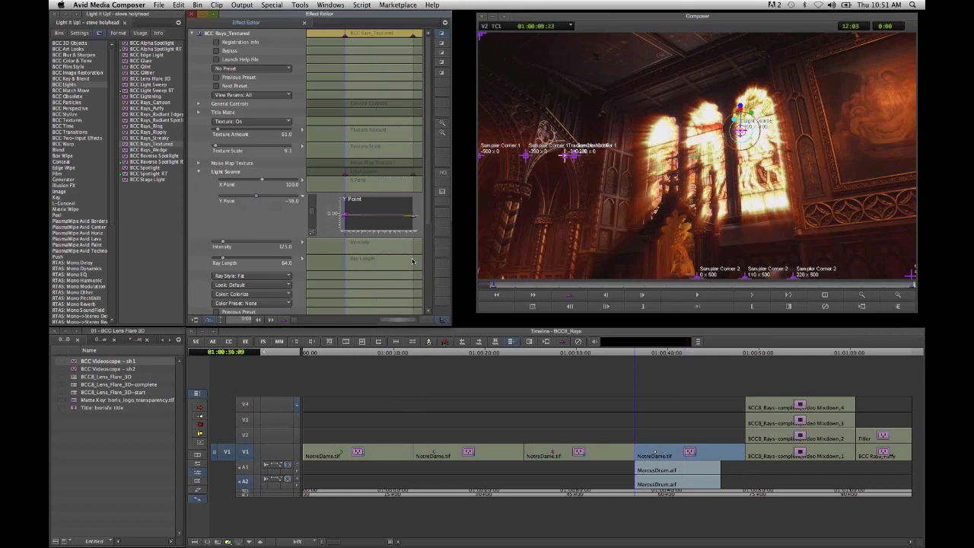
left_click(413, 261)
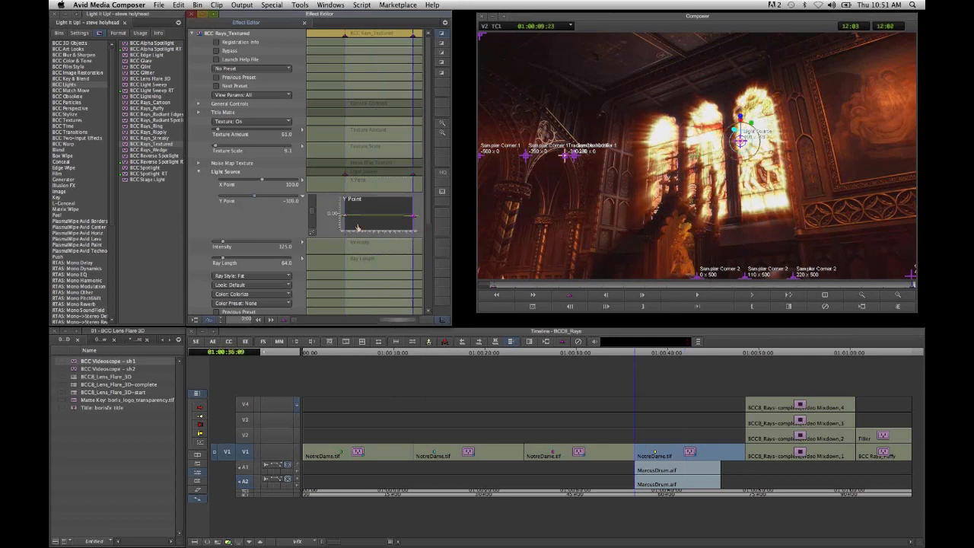
type("-150")
key("Return")
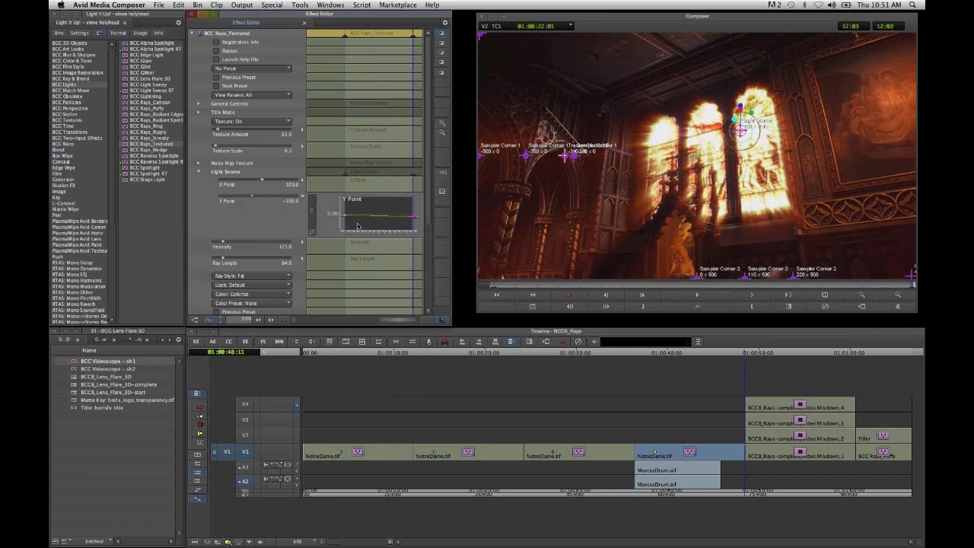
- Scrub through the fourth NotreDame clip to examine the animated textured rays
left_click(525, 286)
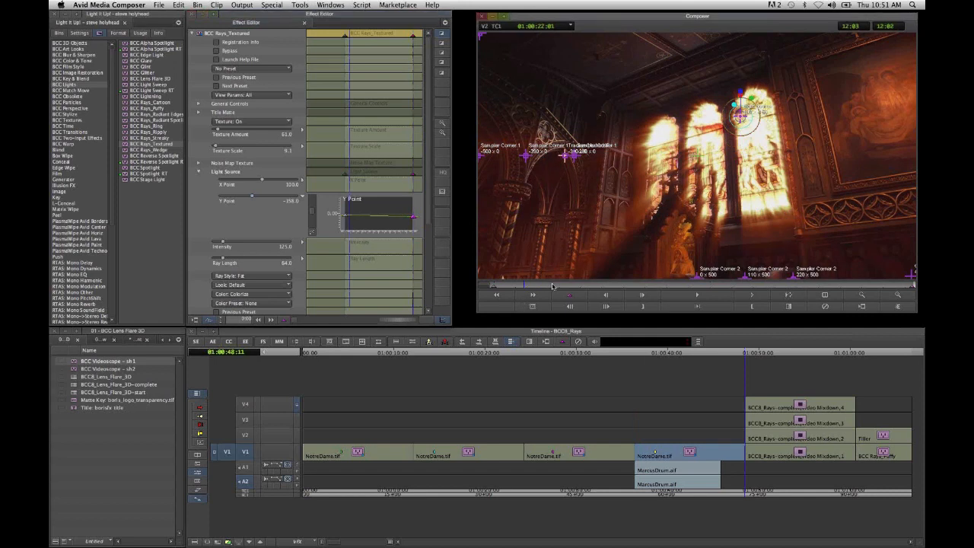
left_click(553, 286)
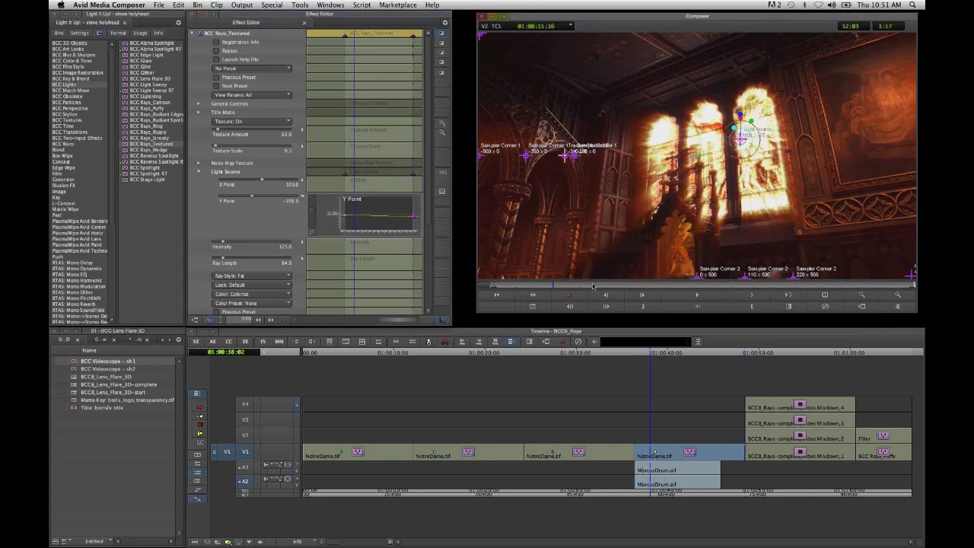
left_click(594, 287)
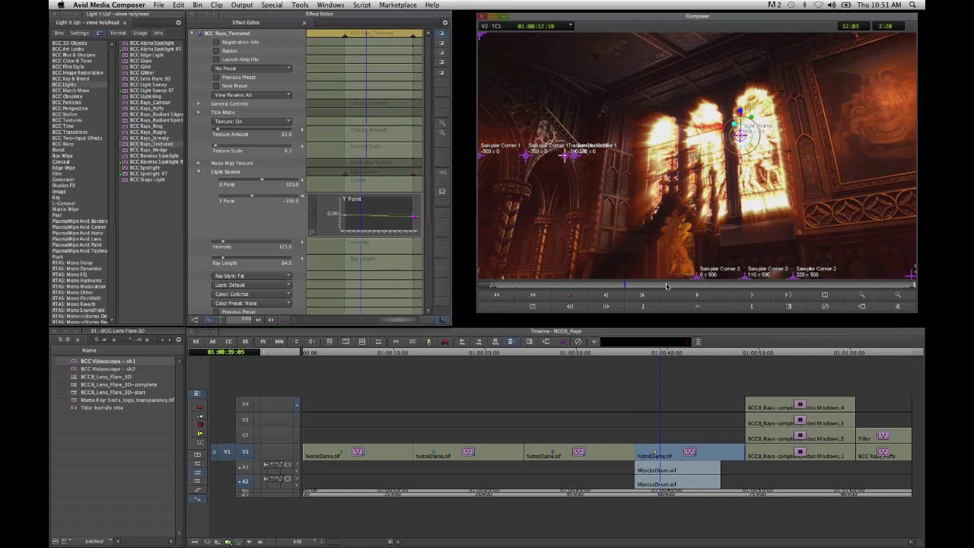
left_click(666, 285)
left_click(698, 286)
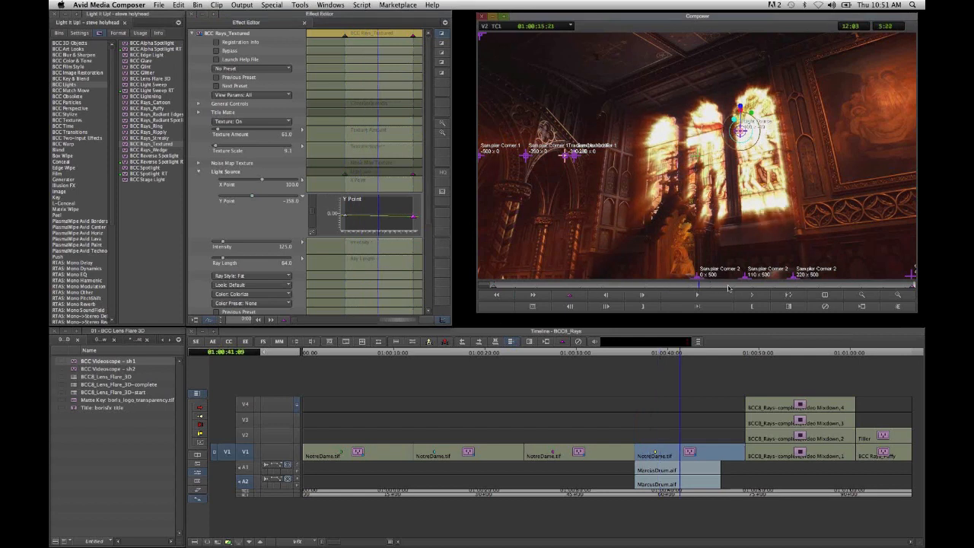
left_click(729, 286)
left_click(750, 286)
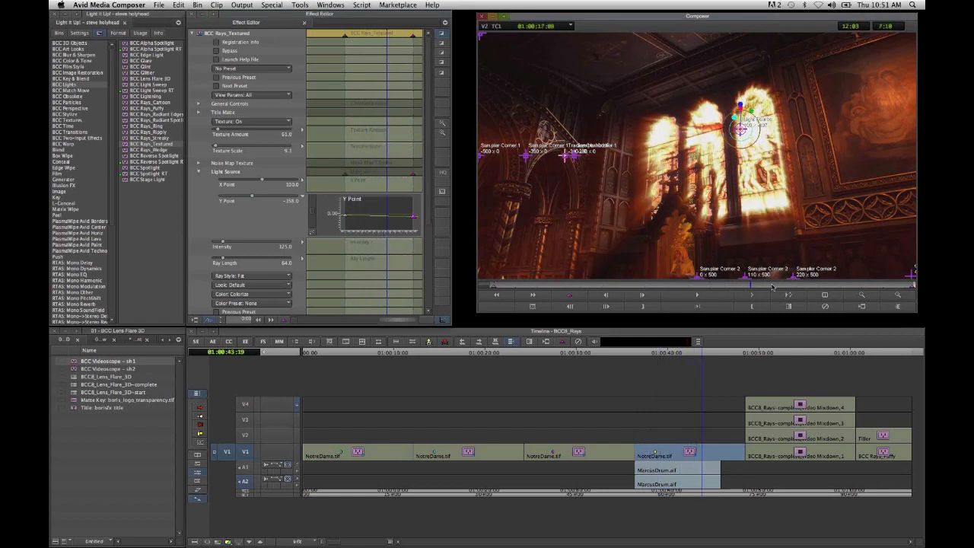
left_click(772, 286)
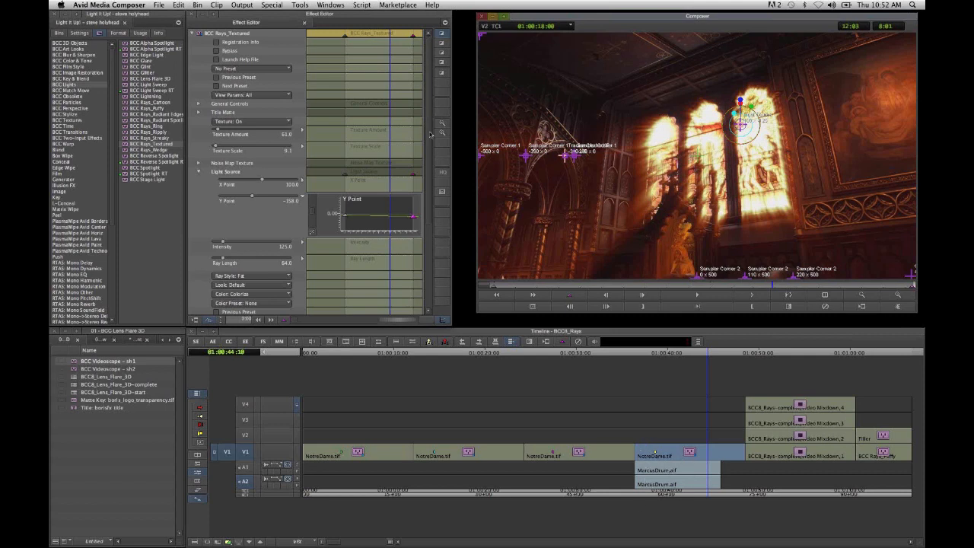
- Enable the Beat Reactor on the textured rays and load MarcusDrum.aif from Boris2012_Music as its external audio file
scroll(290, 294, "down", 5)
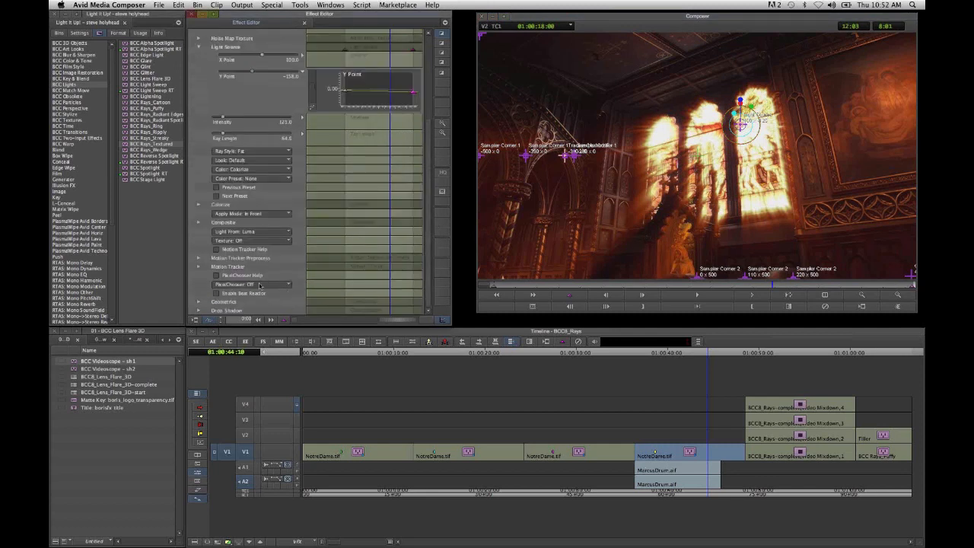
left_click(251, 296)
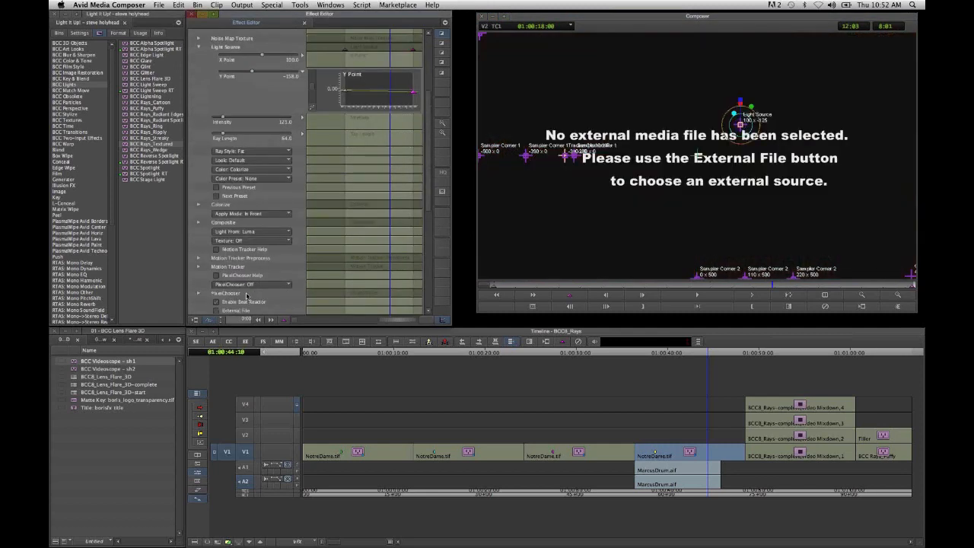
scroll(245, 296, "down", 2)
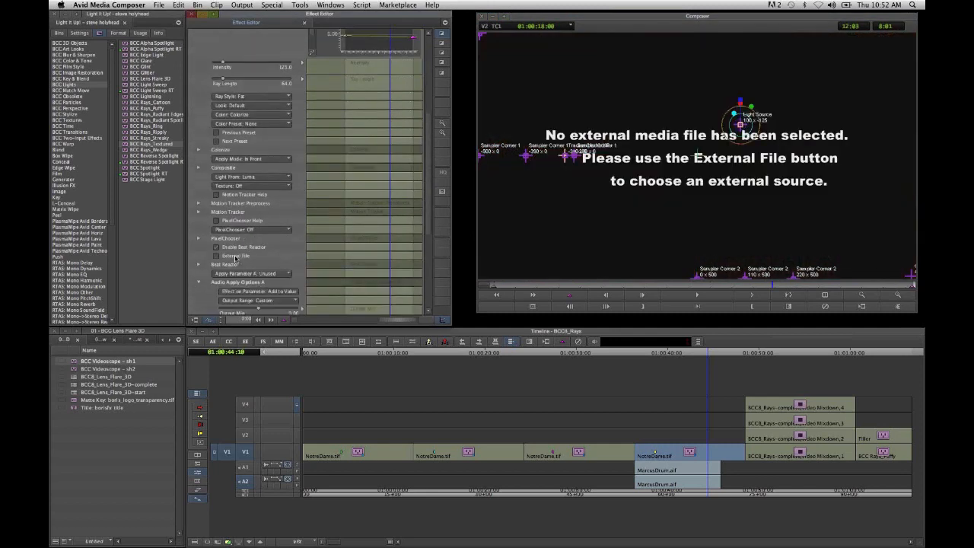
left_click(236, 257)
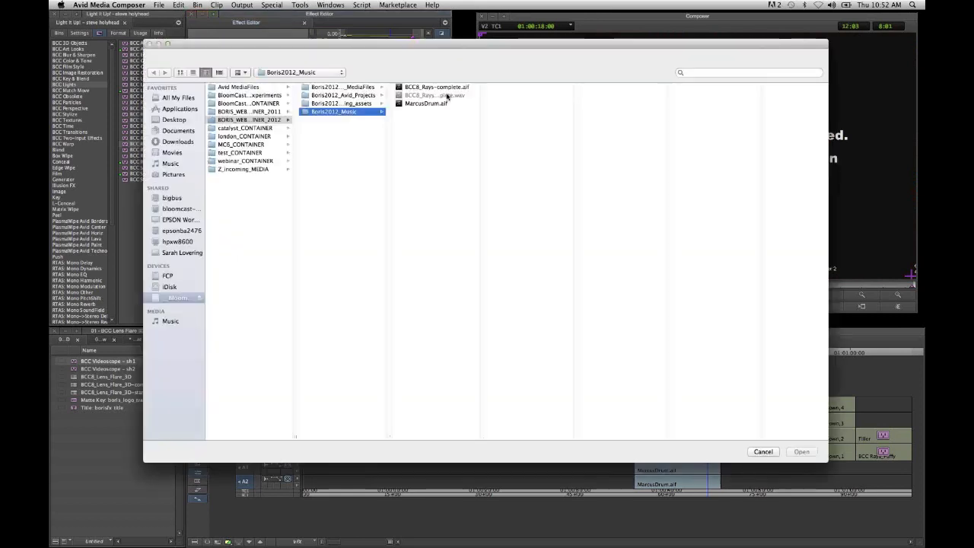
left_click(430, 100)
left_click(799, 453)
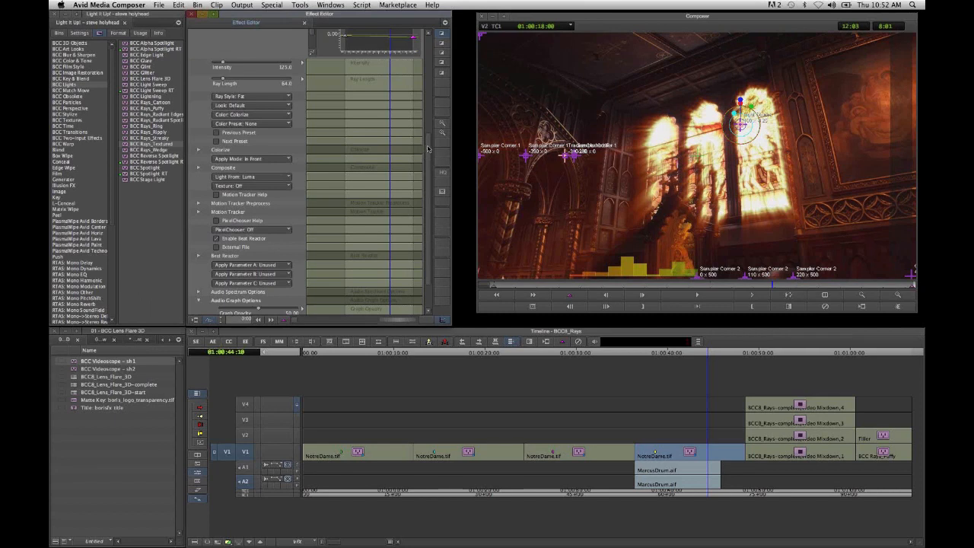
- Assign the Beat Reactor's Apply Parameter A to Ray Length
scroll(429, 156, "down", 1)
scroll(252, 224, "down", 3)
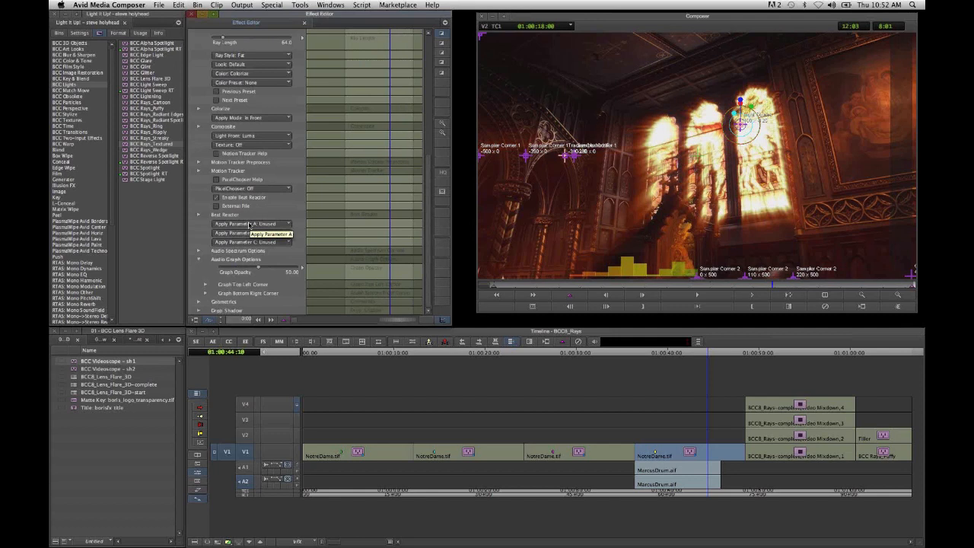
left_click(251, 223)
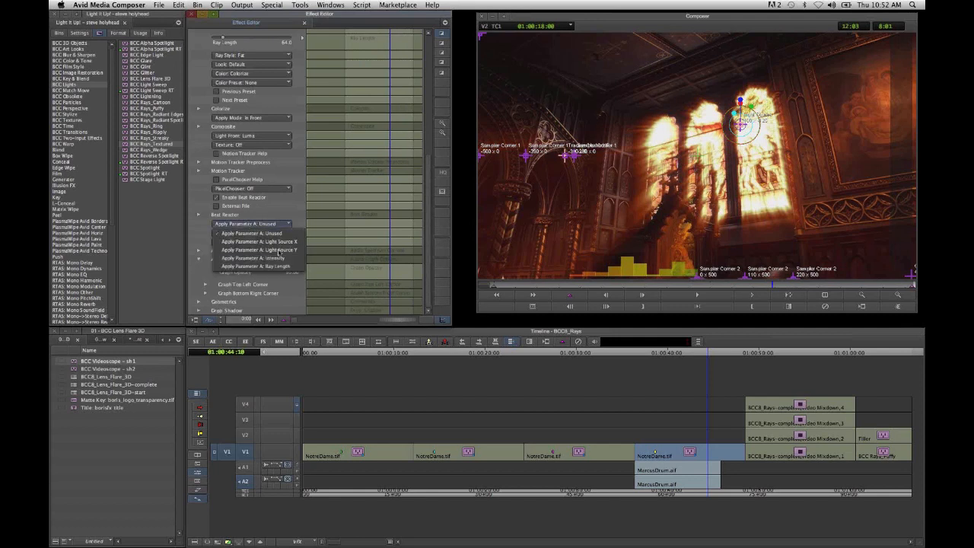
left_click(281, 267)
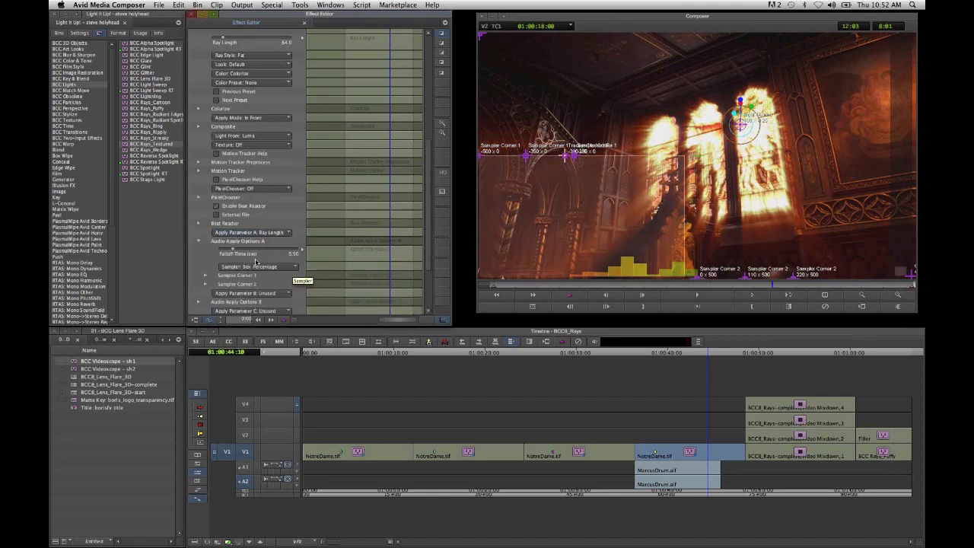
- Set Output Min to 40 and Output Max to 85 in Audio Apply Options A
scroll(244, 244, "down", 3)
left_click(198, 186)
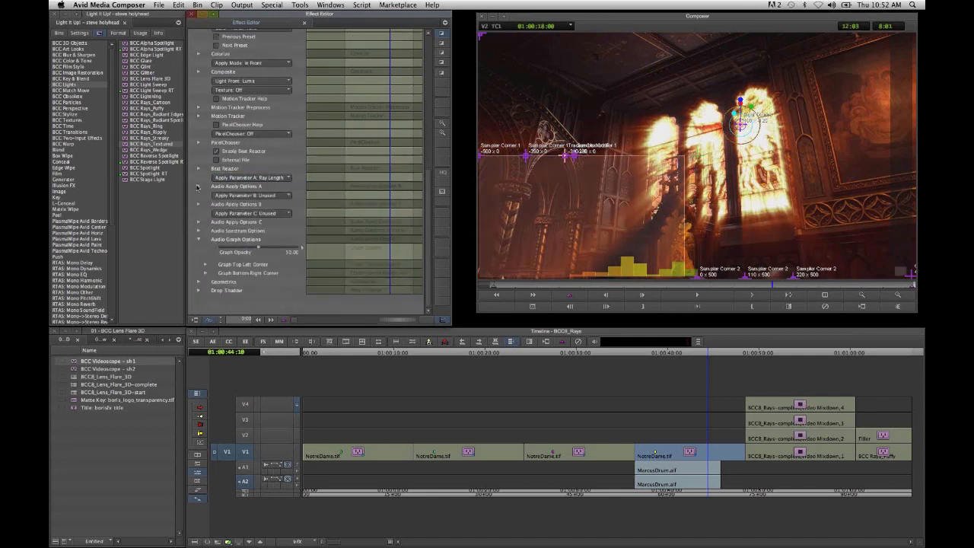
scroll(280, 260, "down", 2)
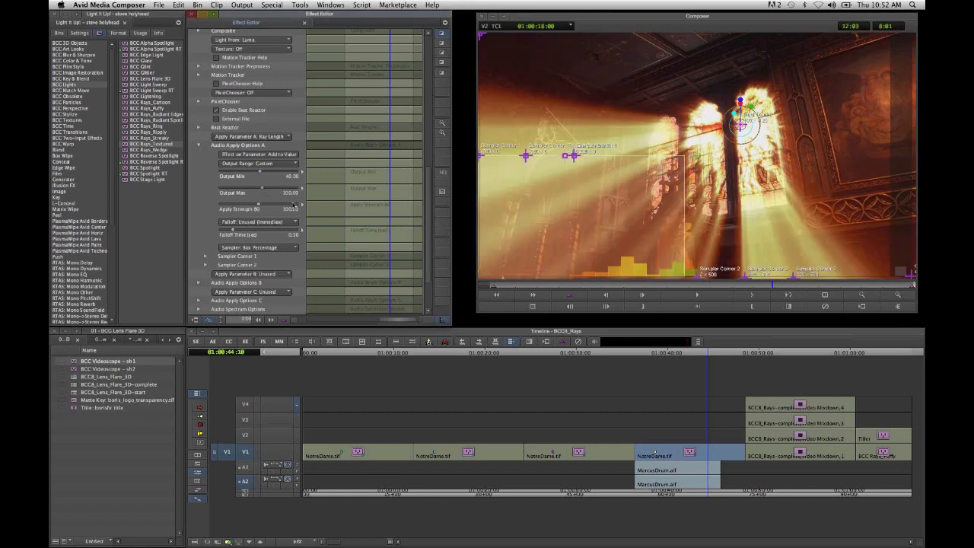
type("85")
- Go to an earlier frame of the clip and hide the audio graph by setting its Graph Opacity to 0
left_click(606, 287)
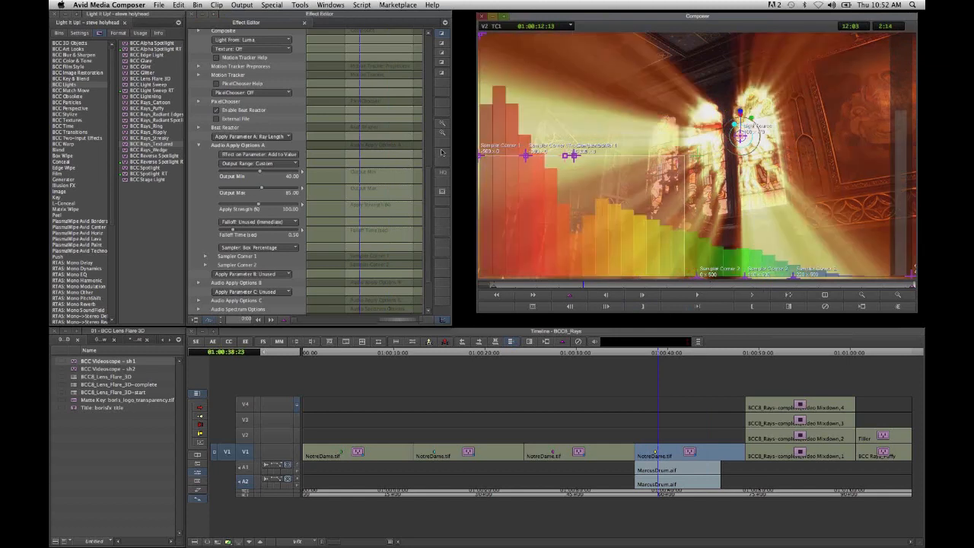
scroll(432, 214, "down", 4)
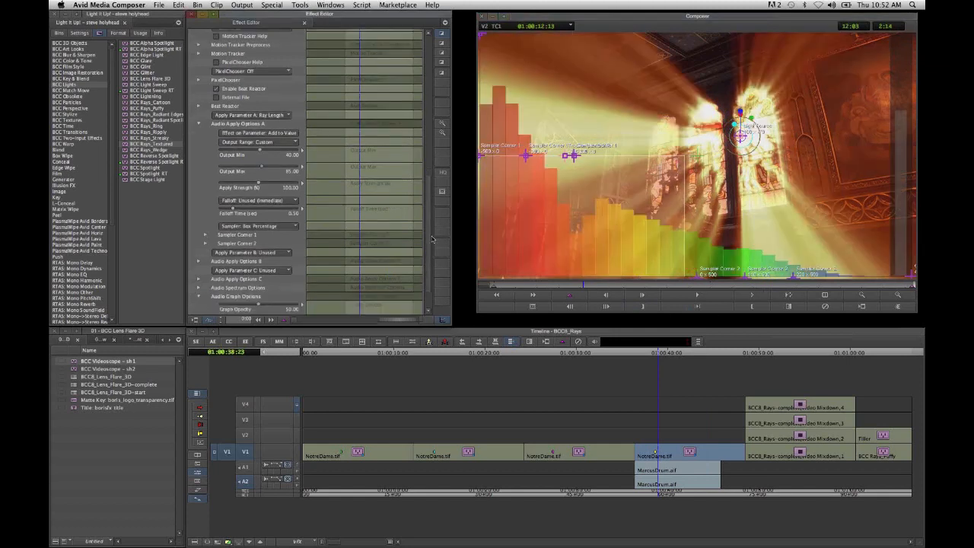
left_click_drag(228, 270, 209, 271)
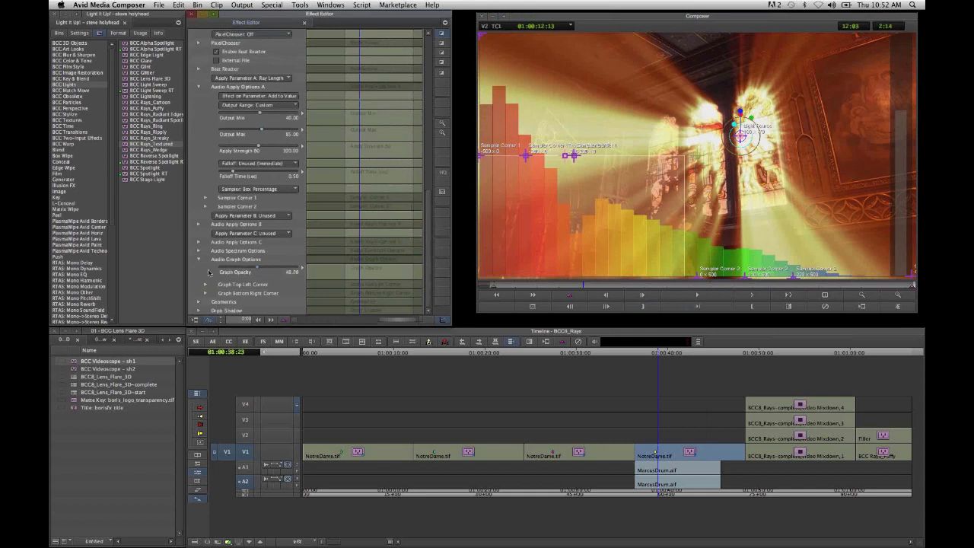
- Advance through the fourth NotreDame clip to examine how the textured rays react to the drum audio
left_click(749, 297)
left_click(749, 297)
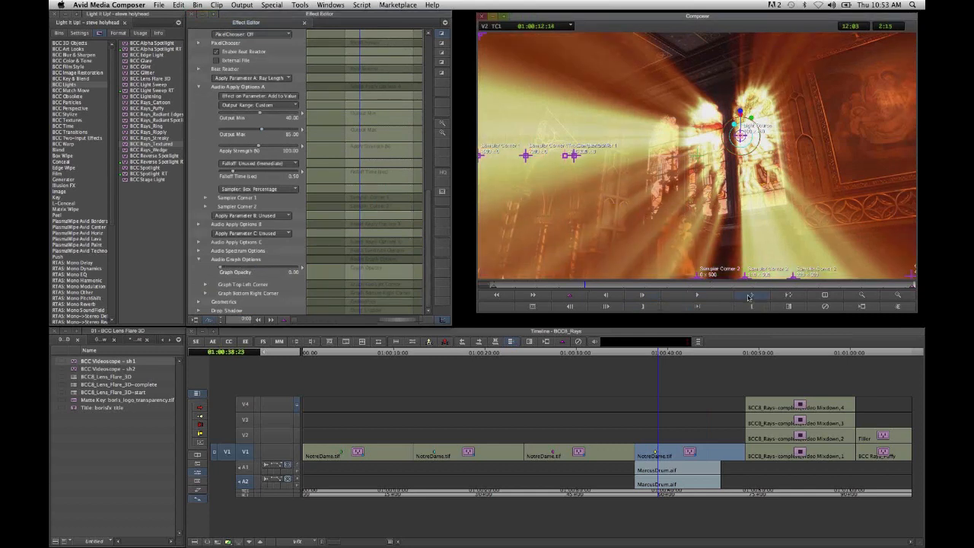
left_click(749, 297)
left_click(749, 297)
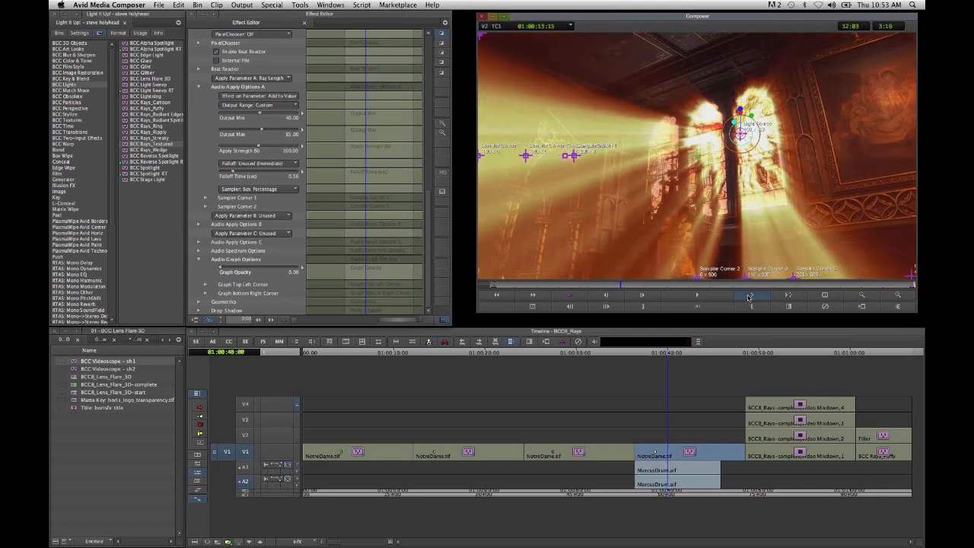
- Move the playhead to the stacked video mixdowns to compare the four ray effects, and leave effect editing
left_click(791, 354)
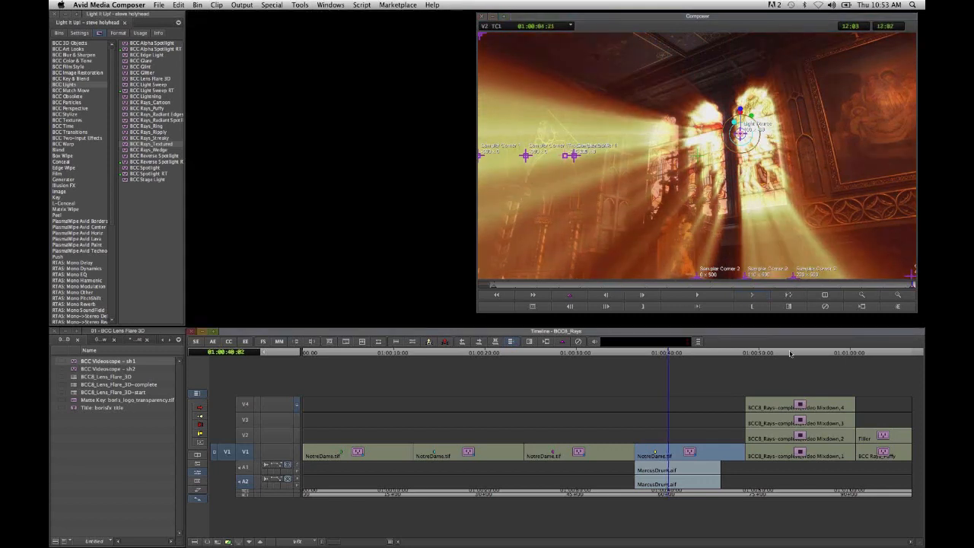
left_click(791, 354)
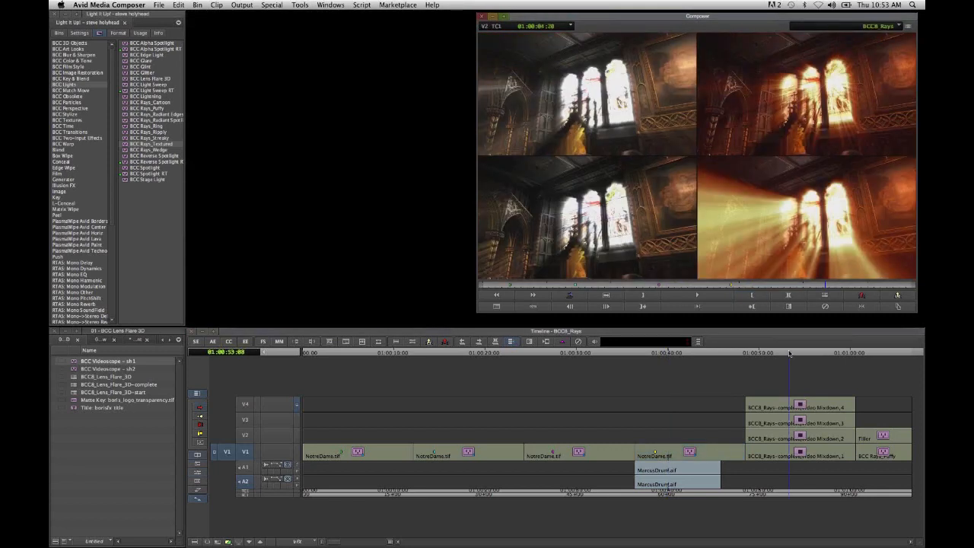
mouse_move(790, 354)
left_mouse_down()
mouse_move(767, 352)
mouse_move(789, 354)
left_mouse_up()
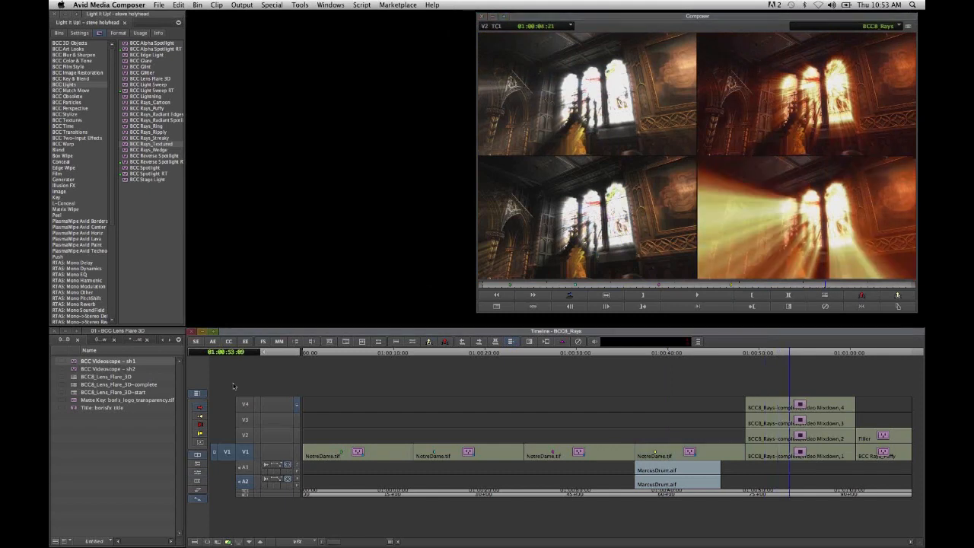
left_click(247, 344)
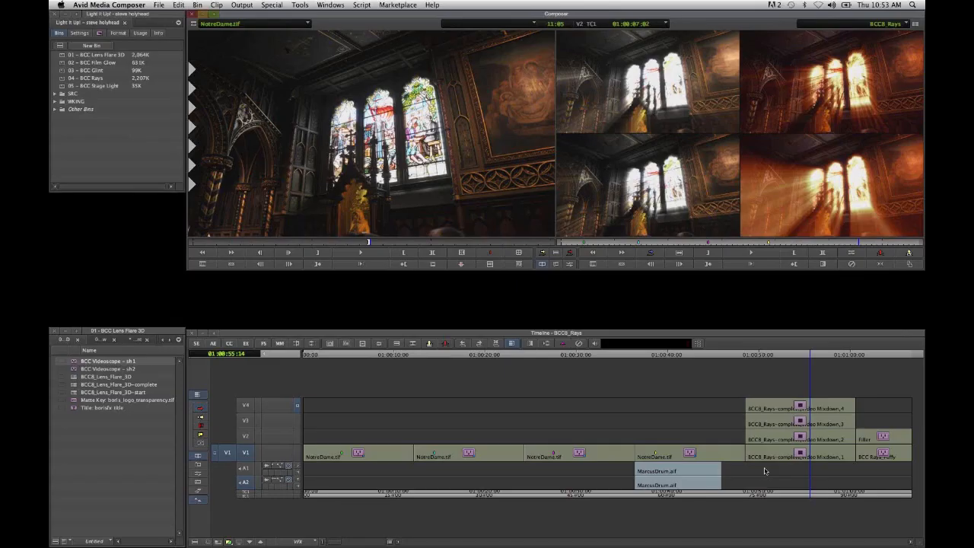
- Go to the BCC Rays_Puffy clip at the sequence's end and match-frame its V1 source clip for comparison
left_click(883, 493)
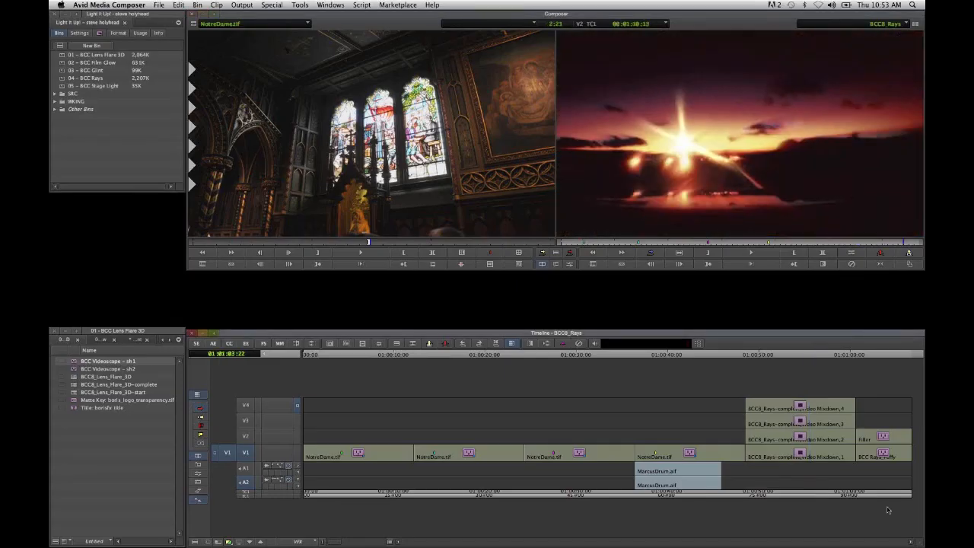
right_click(246, 454)
left_click(273, 457)
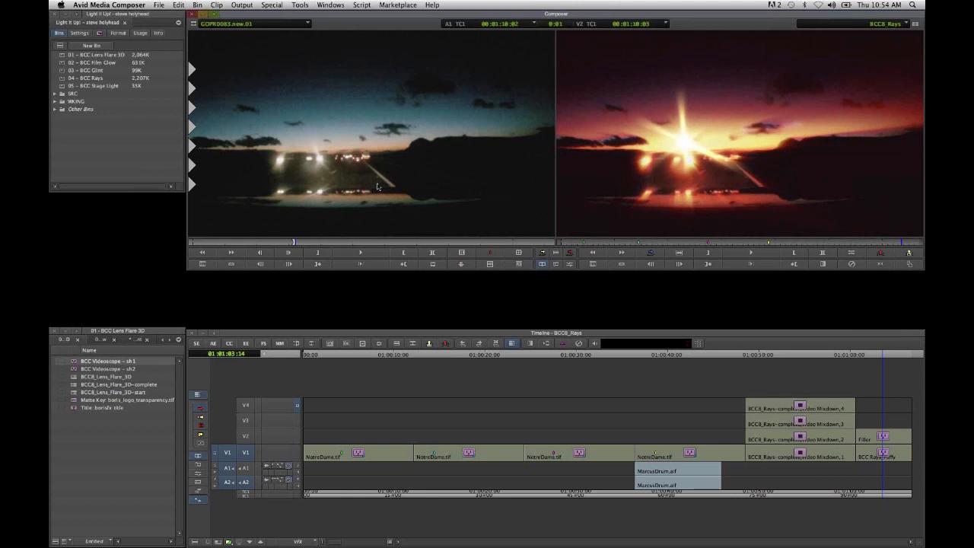
left_click(748, 142)
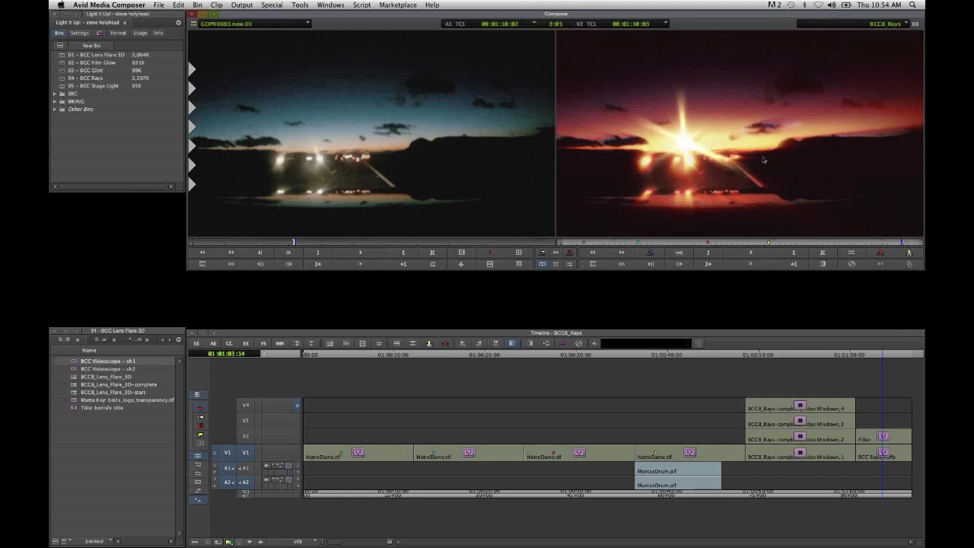
- Monitor only V1 and advance frame by frame to examine the puffy rays on the sunset driving shot
left_click(297, 455)
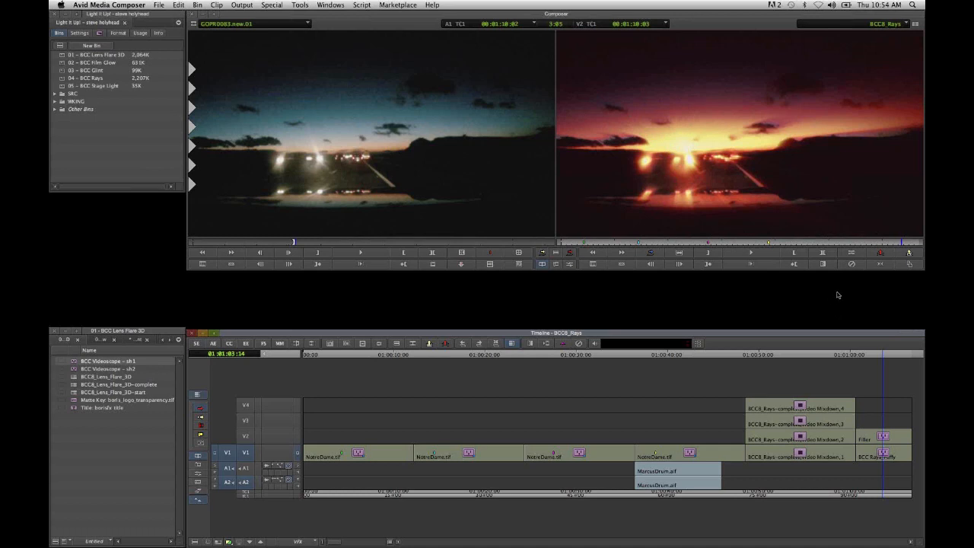
key("Right")
key("Right")
key("Right")
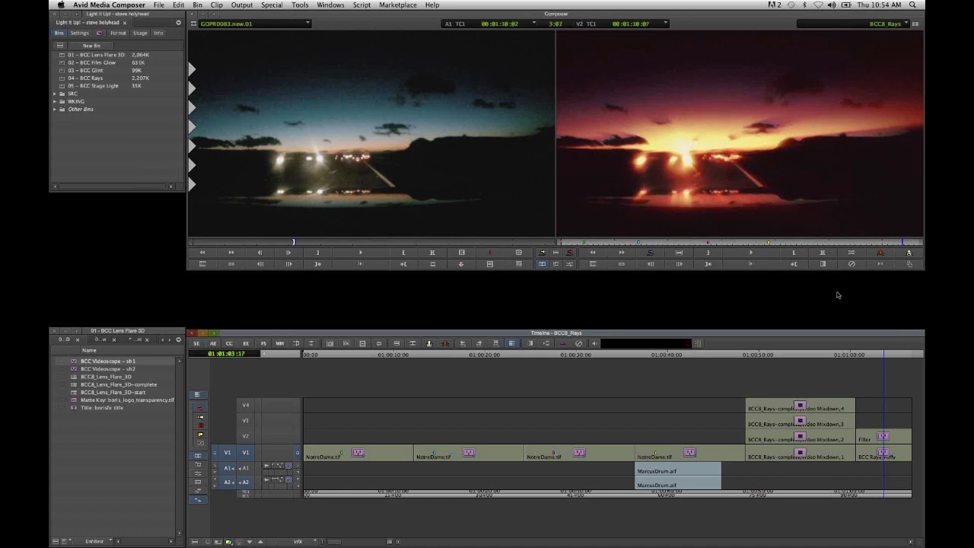
key("Right")
key("Right")
key("Right")
key("Right")
key("Right")
key("Right")
key("Right")
key("Right")
key("Right")
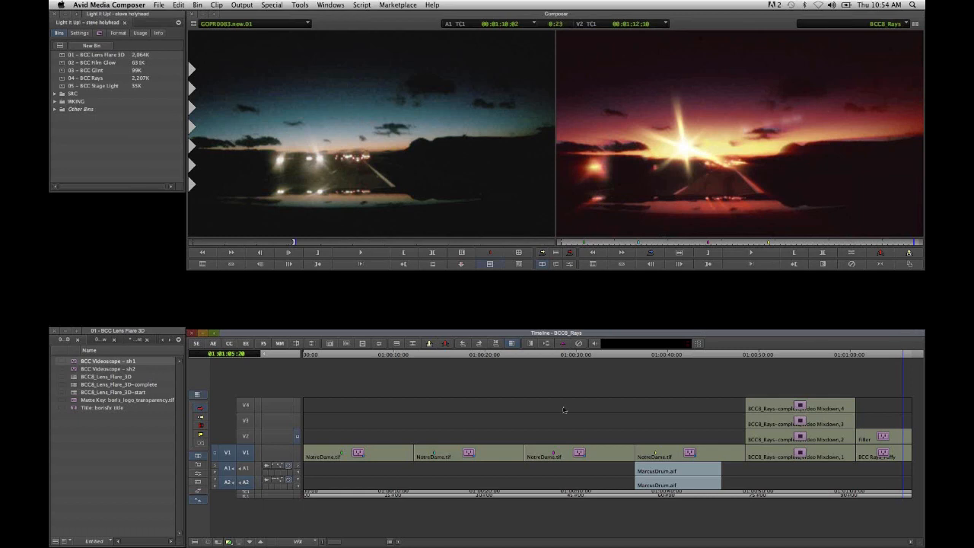
- Load the BCC8_Stage_Light-complete sequence from the 05 - BCC Stage Light bin and play and scrub through its first clip
left_click(195, 347)
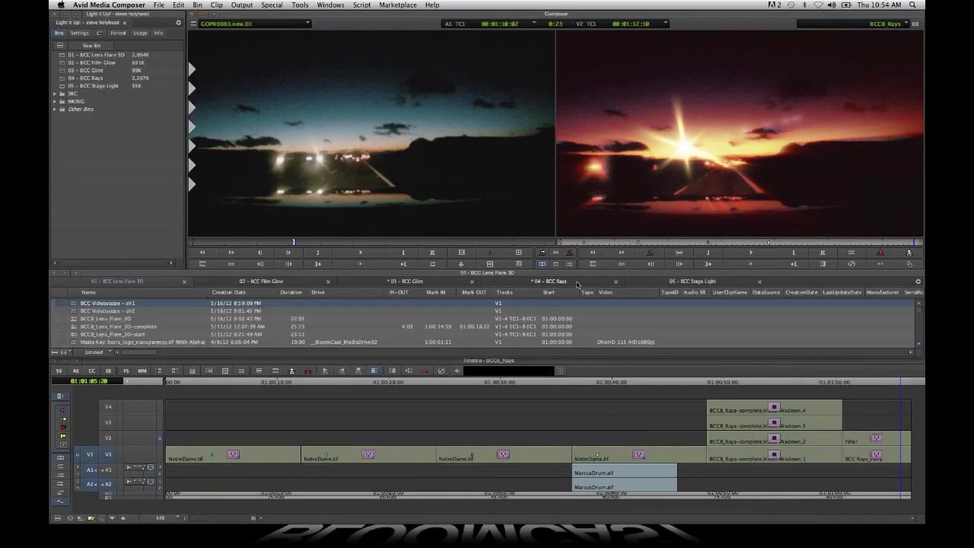
left_click(673, 282)
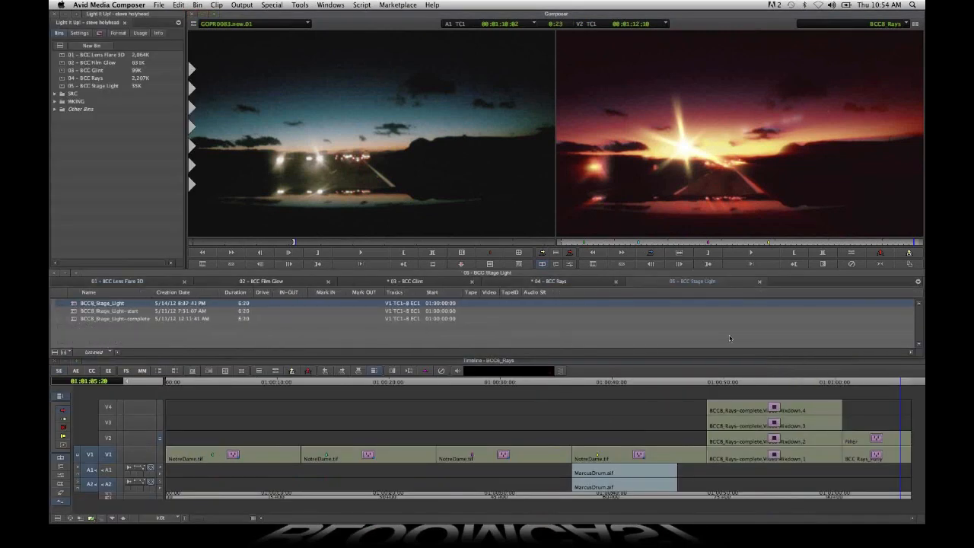
left_click(74, 323)
double_click(74, 321)
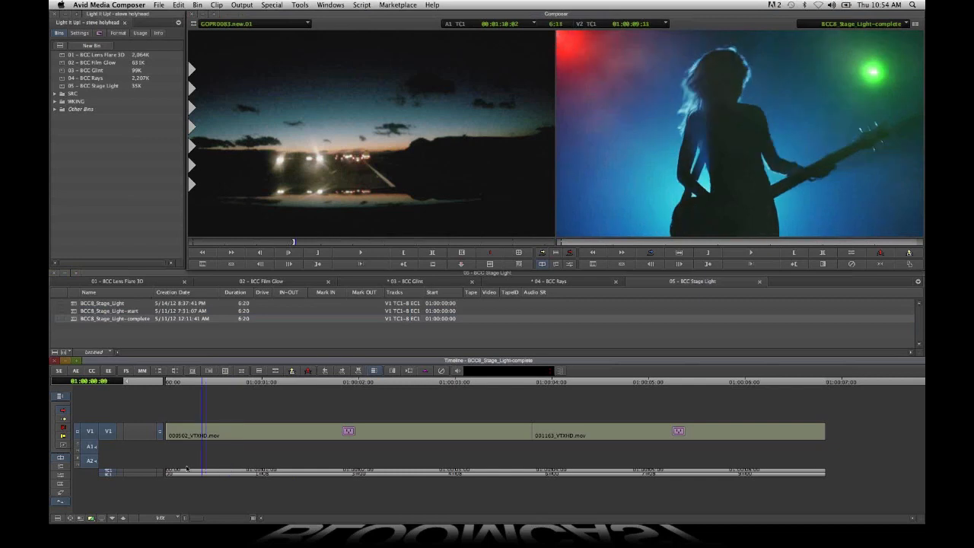
key("space")
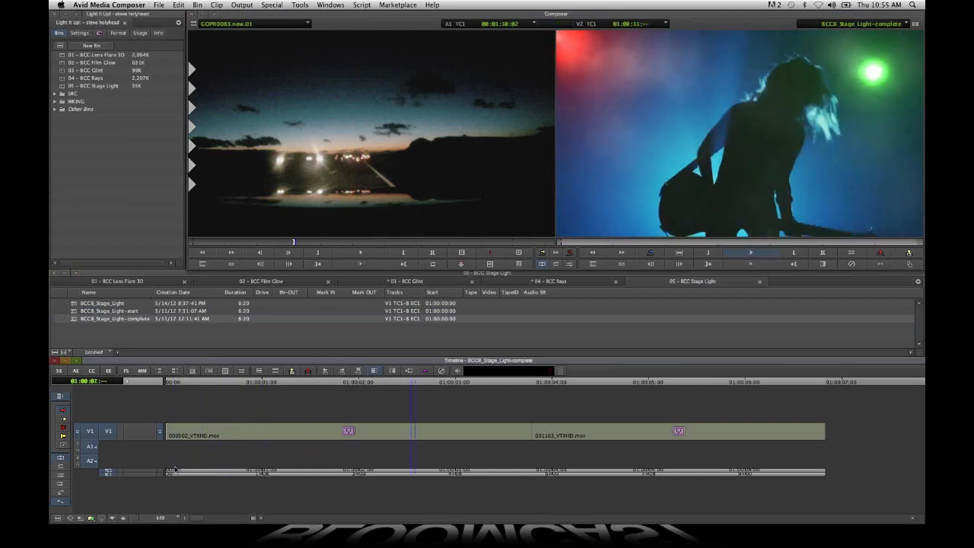
left_click_drag(484, 472, 330, 488)
- Load the BCC8_Stage_Light sequence and park the playhead at 01:00:01:00 in the first guitarist clip
left_click(73, 306)
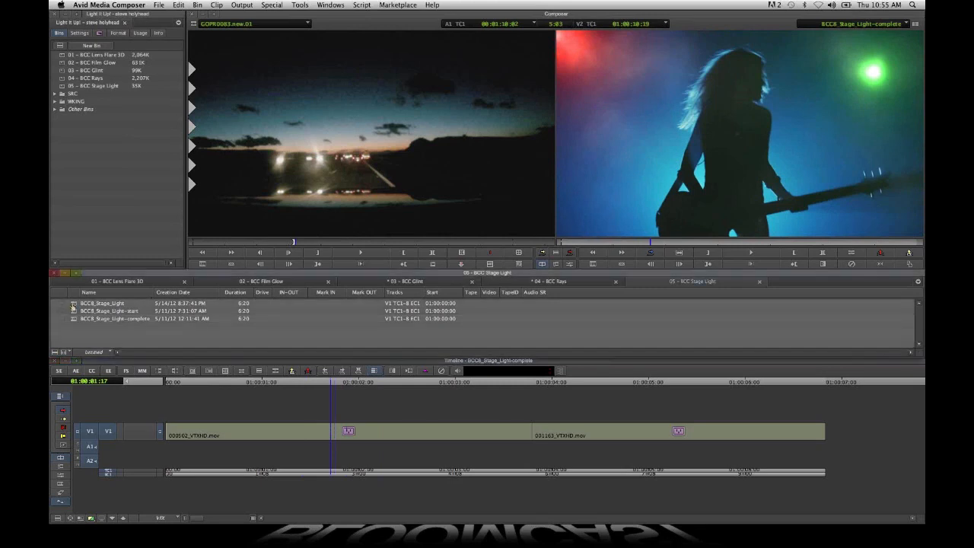
double_click(73, 304)
left_click_drag(173, 473, 262, 476)
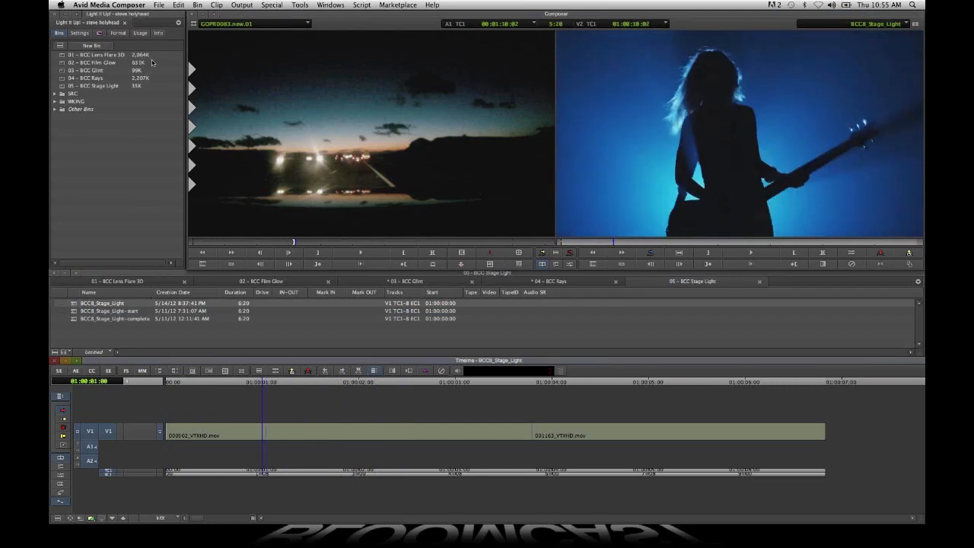
- Apply the BCC Stage Light effect to the first guitarist clip and open it for effect editing
left_click(100, 34)
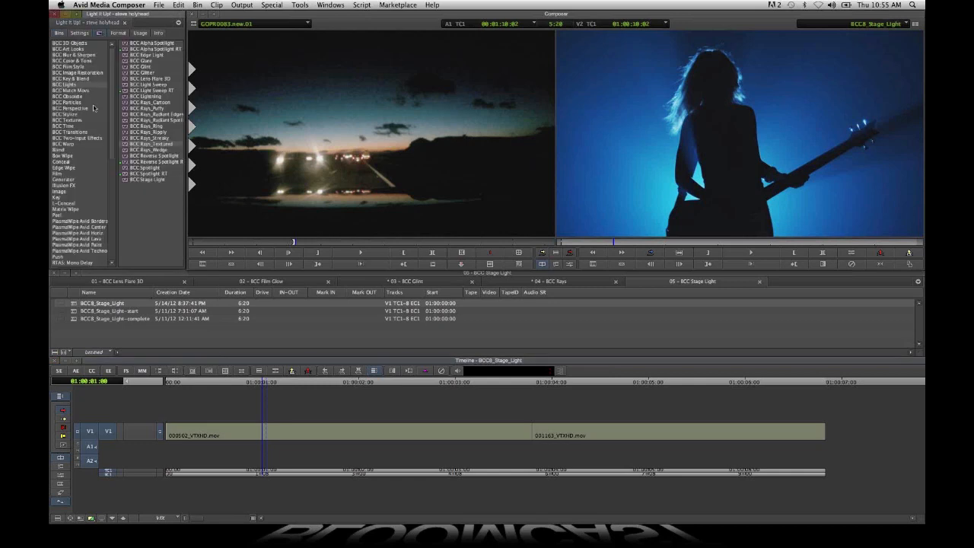
left_click(154, 180)
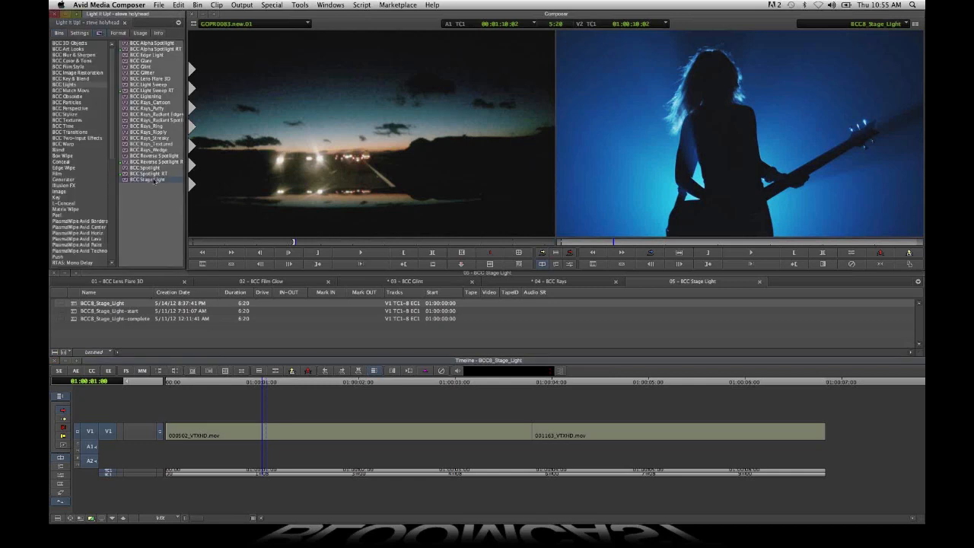
left_click_drag(155, 180, 366, 450)
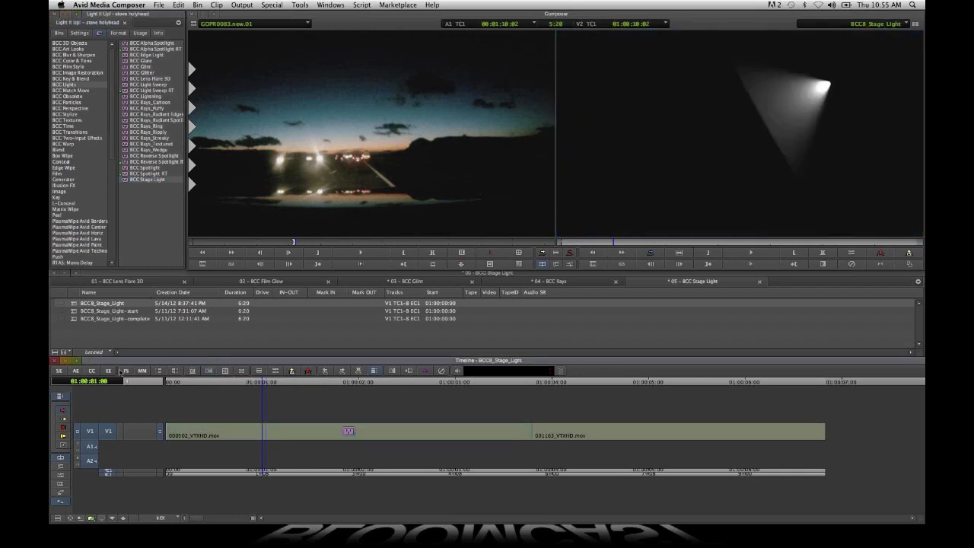
left_click(112, 372)
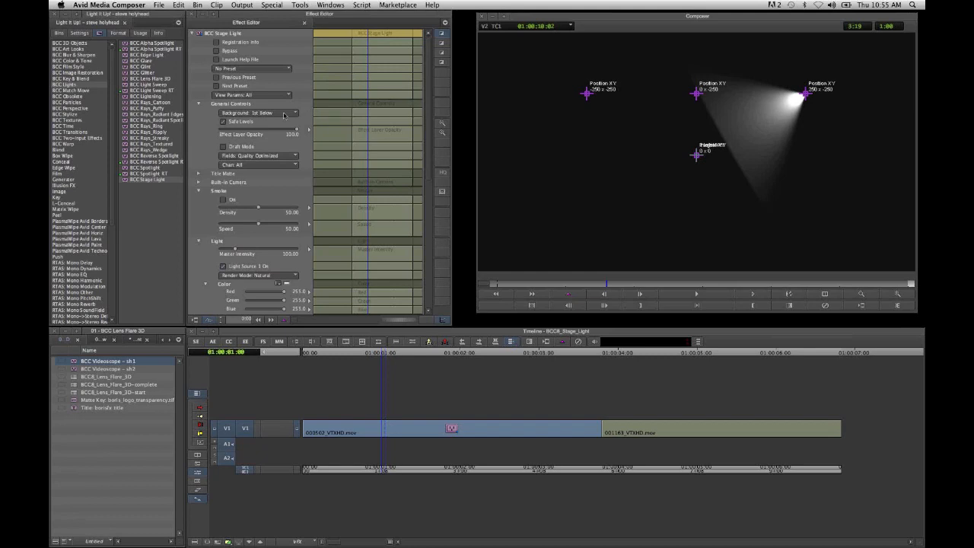
- Set the Stage Light effect's background to Filter Layer so the light composites over the guitarist clip
left_click(285, 114)
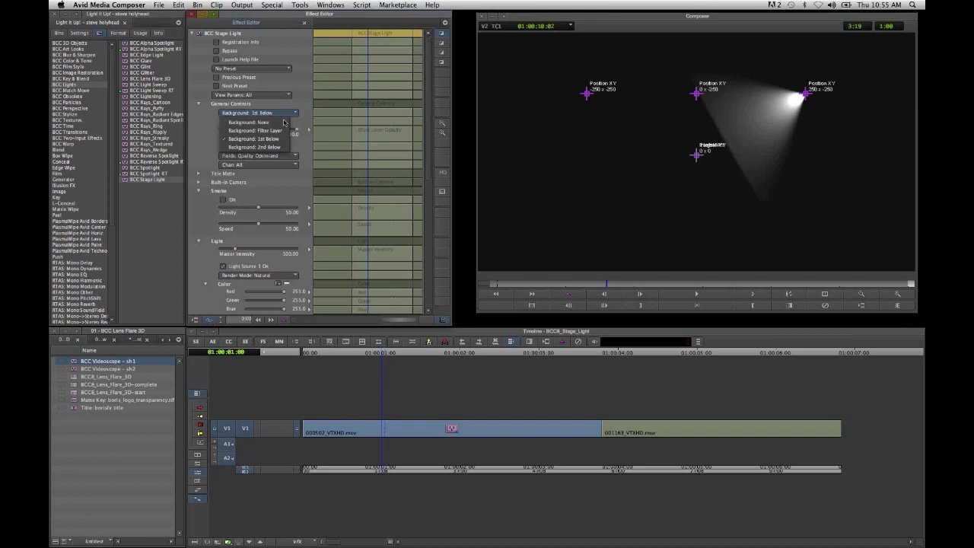
left_click(284, 131)
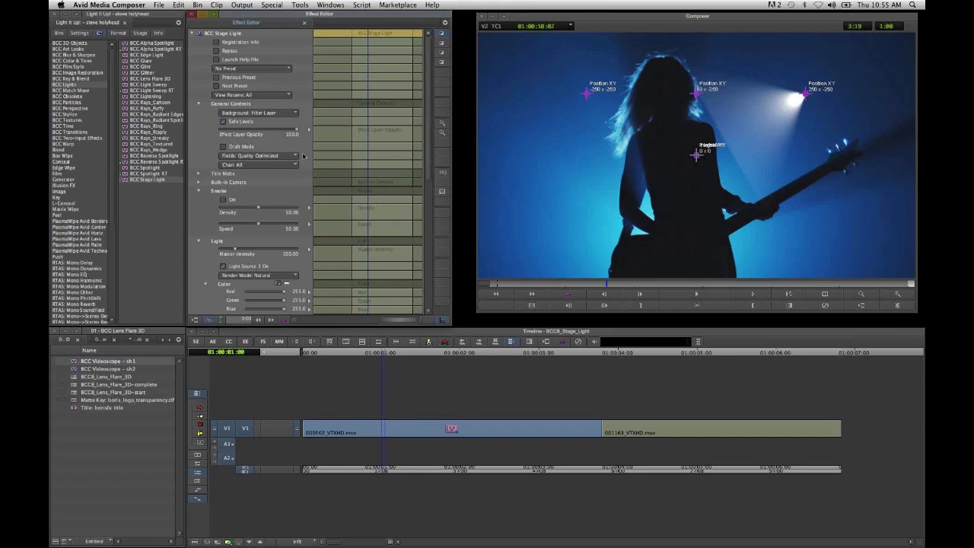
- Set Light Source 1's intensity to about 137 and move its position to the frame's upper-left corner, about -495, -490
left_click(199, 106)
left_click(199, 131)
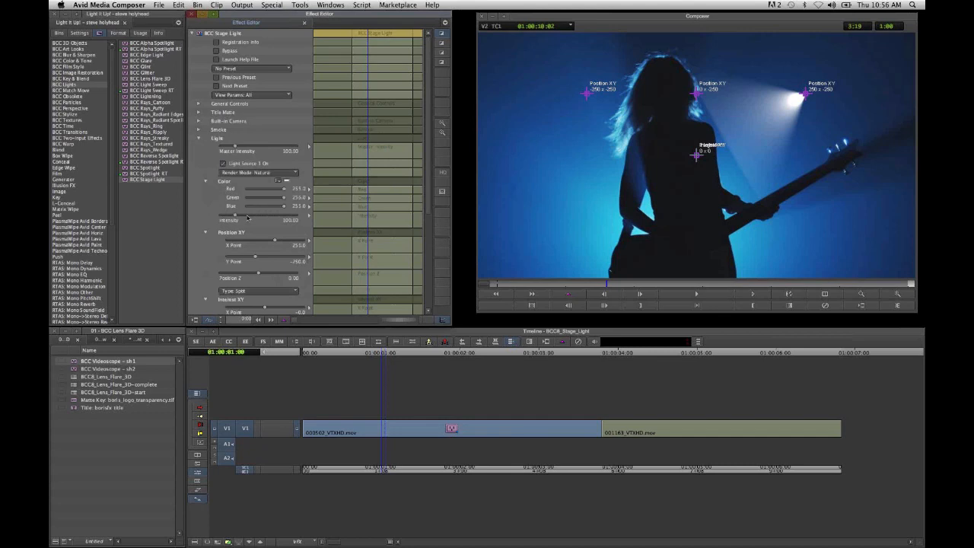
mouse_move(235, 216)
left_mouse_down()
mouse_move(252, 218)
mouse_move(242, 218)
left_mouse_up()
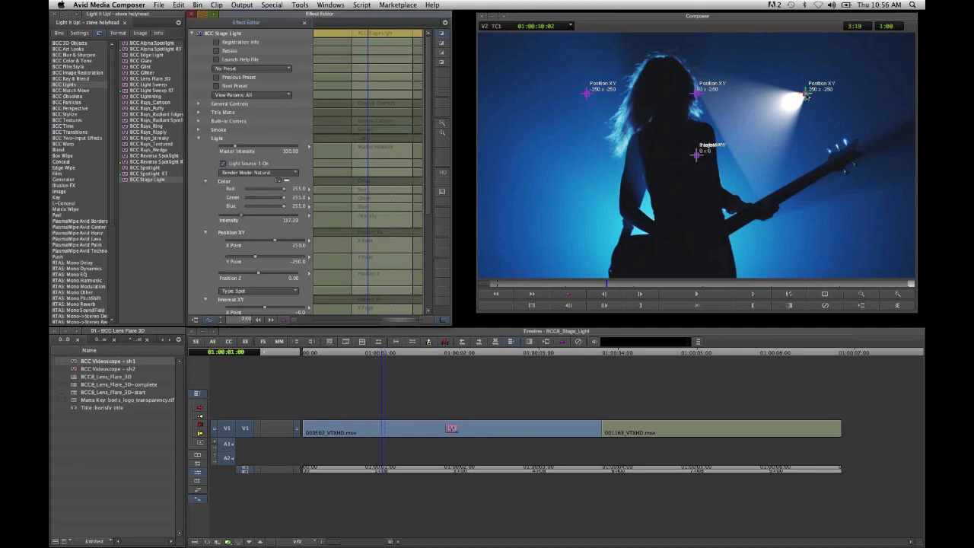
left_click_drag(805, 93, 483, 40)
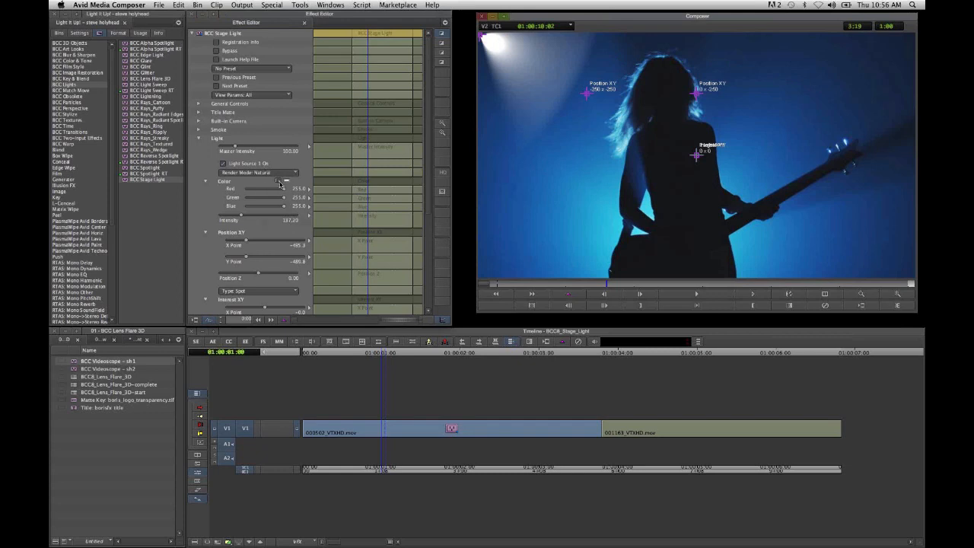
- Change Light Source 1's color to Red from the Apple palette
left_click(279, 181)
left_click(265, 315)
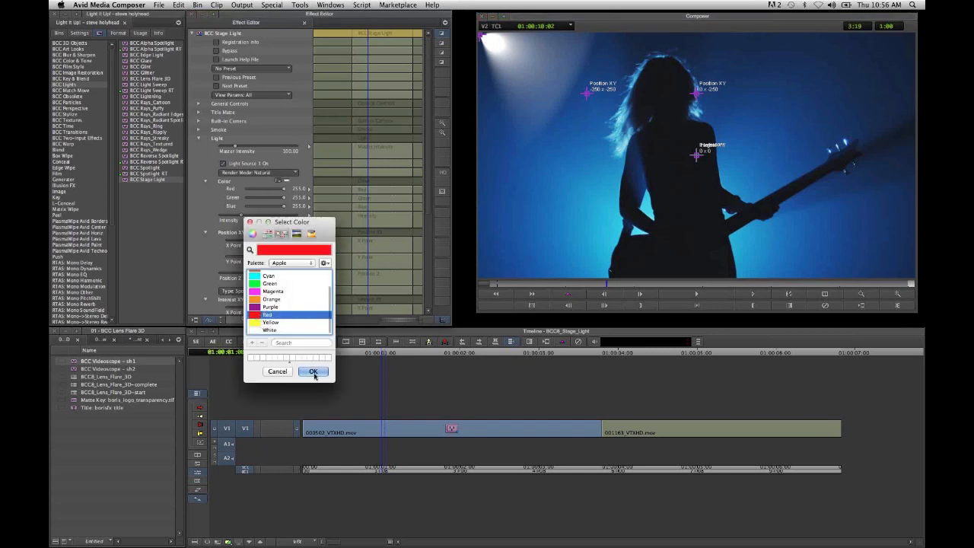
left_click(312, 371)
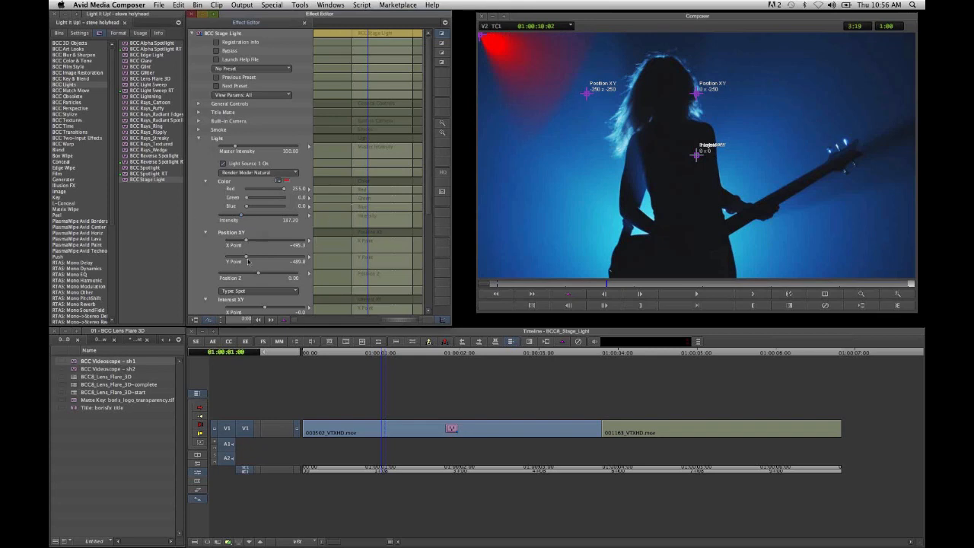
- Aim Light Source 1 at the guitar by setting Interest XY to about 73, 207 and Interest Z to 1.34
scroll(248, 262, "down", 3)
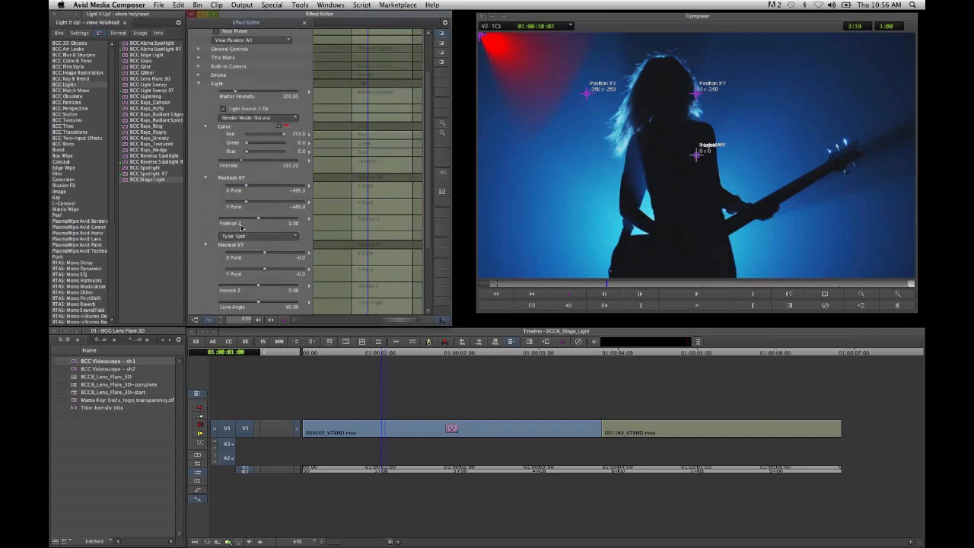
scroll(254, 257, "down", 3)
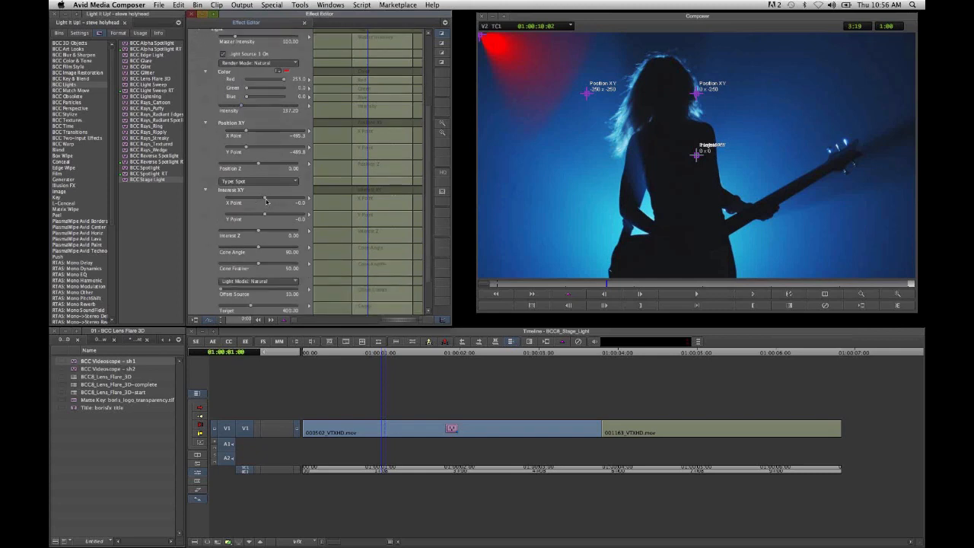
left_click_drag(261, 232, 268, 200)
scroll(268, 199, "down", 3)
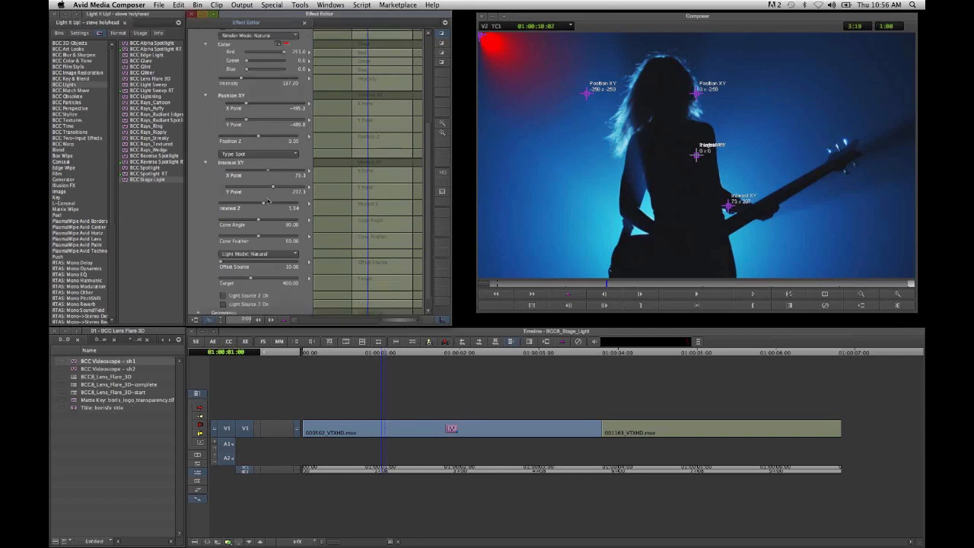
- Try the Weak and Linear render modes on Light Source 1 and set it to Strong
scroll(268, 199, "up", 5)
left_click(283, 121)
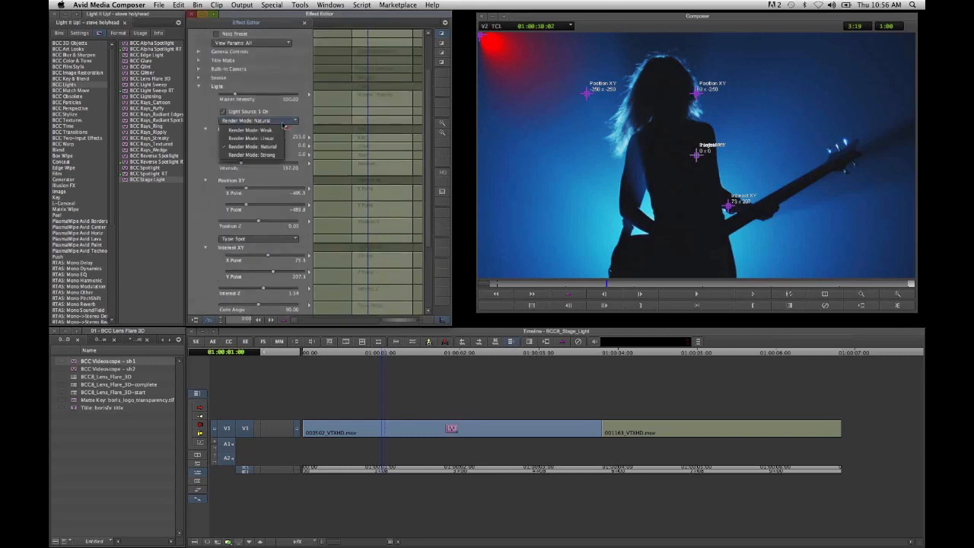
left_click(273, 130)
left_click(284, 121)
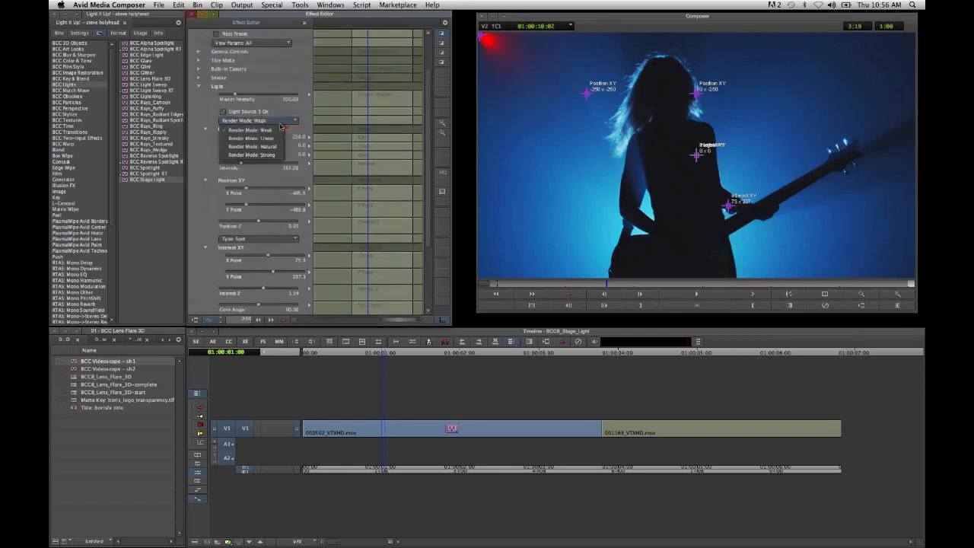
left_click(275, 139)
left_click(287, 121)
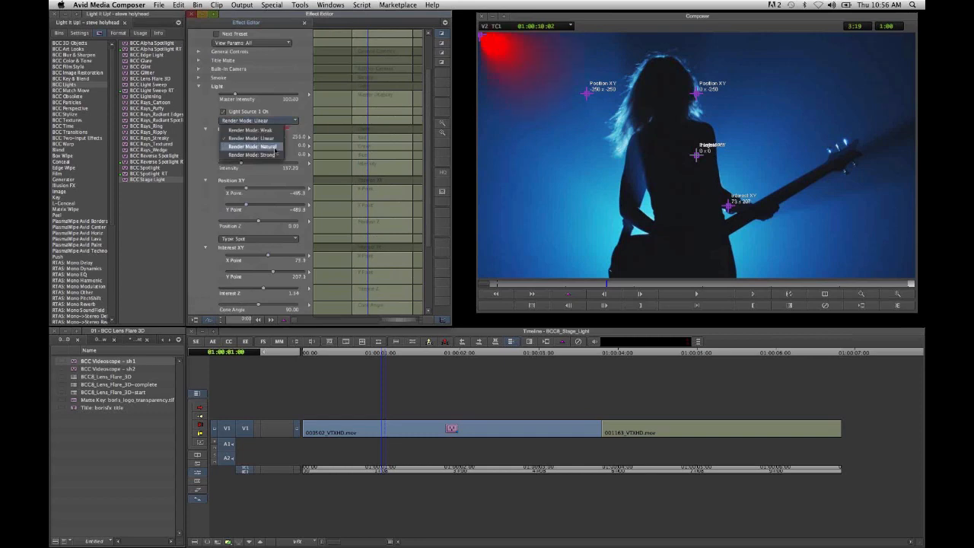
left_click(287, 124)
left_click(286, 122)
left_click(259, 156)
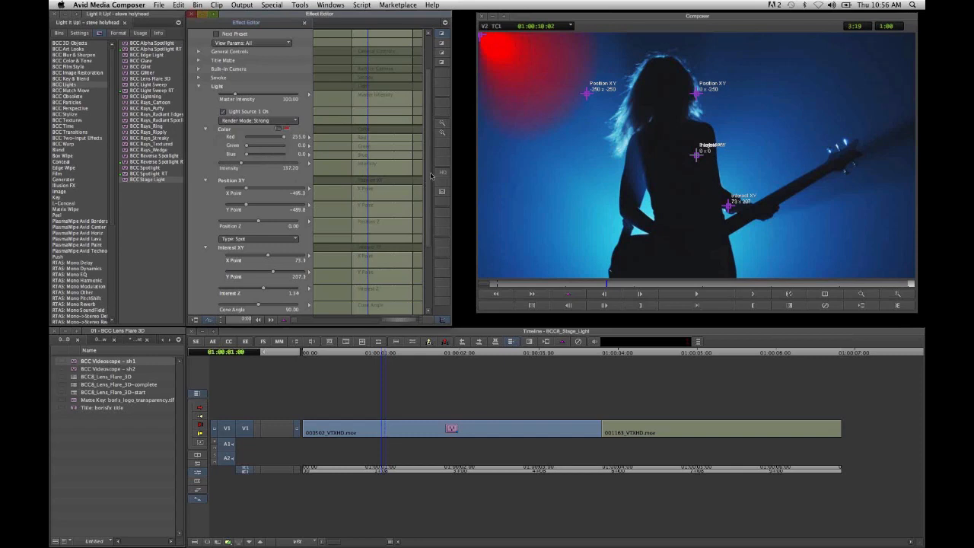
- Set Light Source 1's cone angle to about 120.7 and cone feather to about 84.8, with Position Z slightly below zero
left_click_drag(430, 175, 430, 234)
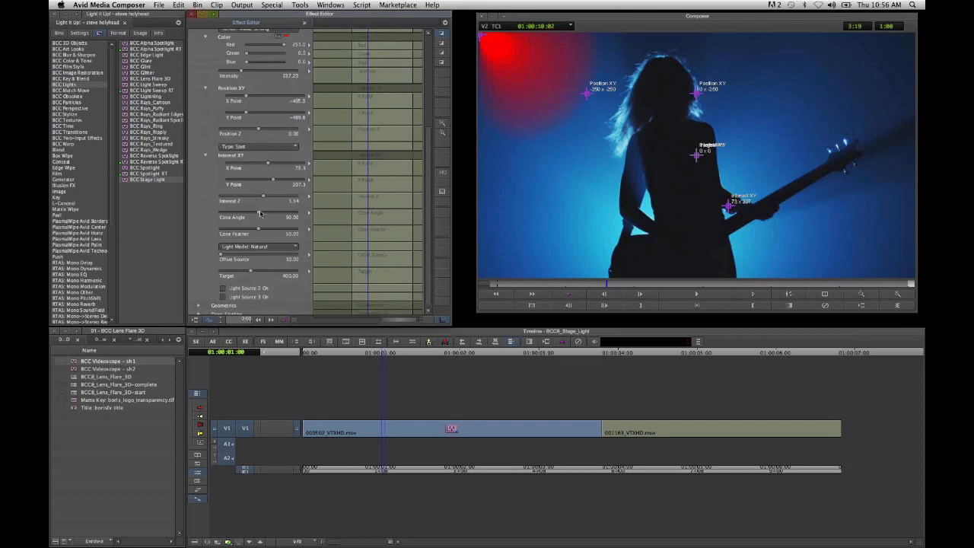
left_click_drag(261, 215, 284, 236)
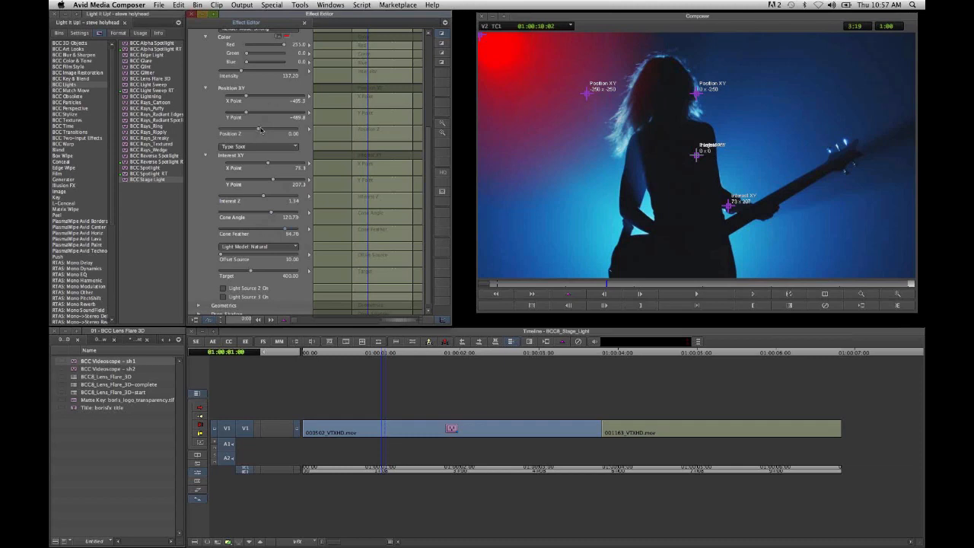
left_click_drag(260, 130, 257, 133)
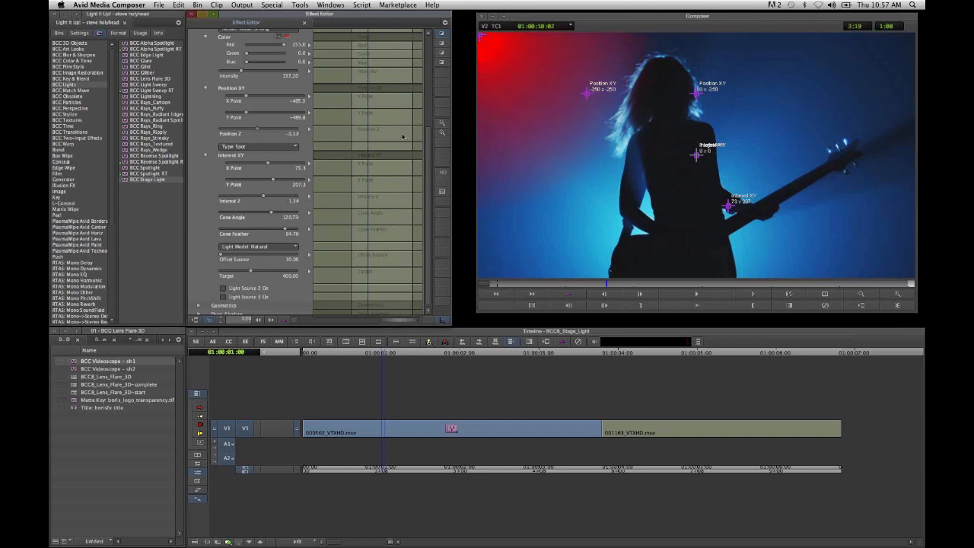
- Enable Light Source 2 and change its color to Green from the Apple palette
scroll(430, 148, "down", 2)
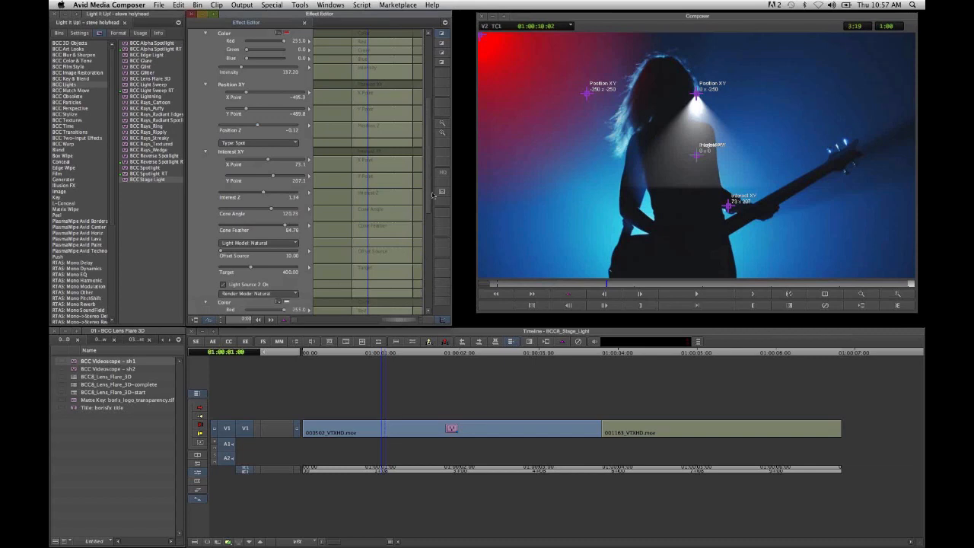
scroll(432, 196, "down", 10)
left_click(278, 135)
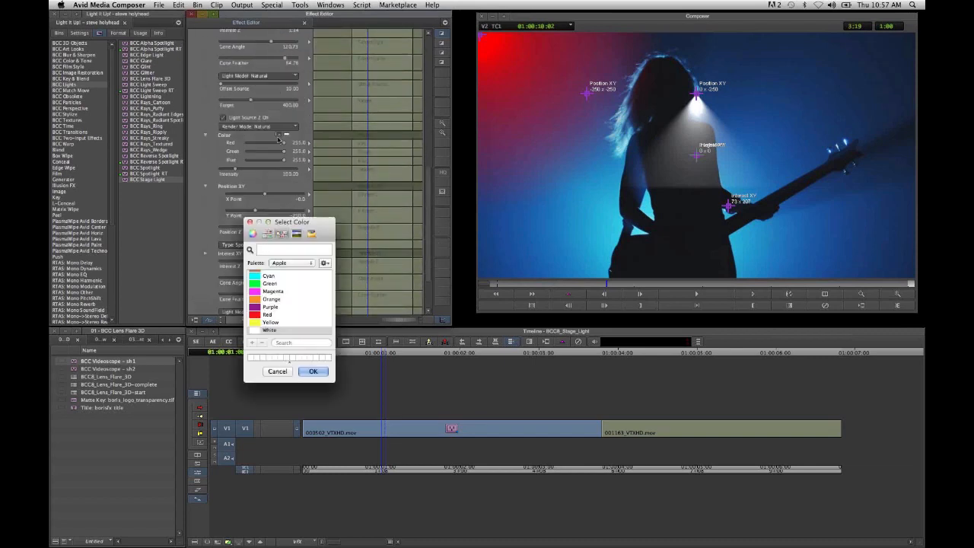
left_click(269, 283)
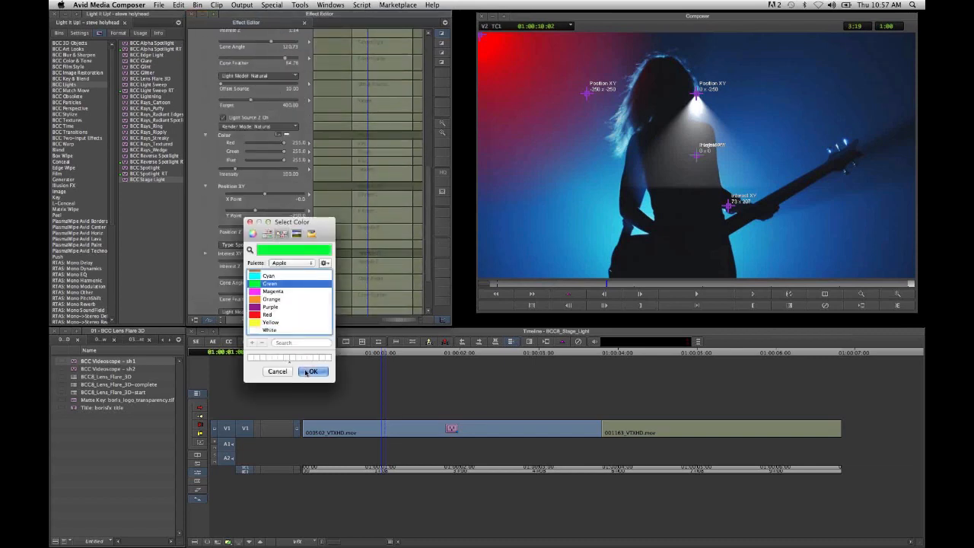
left_click(312, 372)
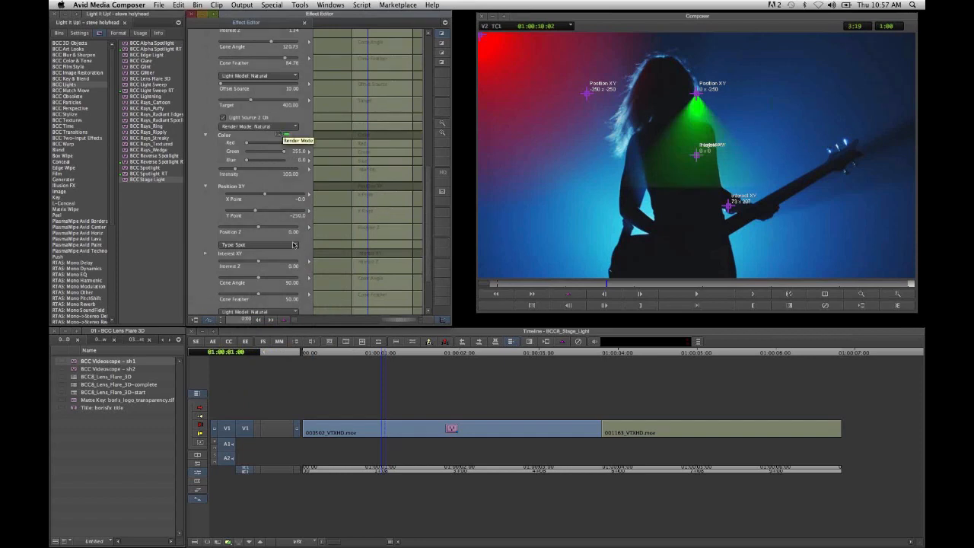
- Set Light Source 2's type to Point and move it to the frame's upper-right area, about 312, -391
left_click(282, 246)
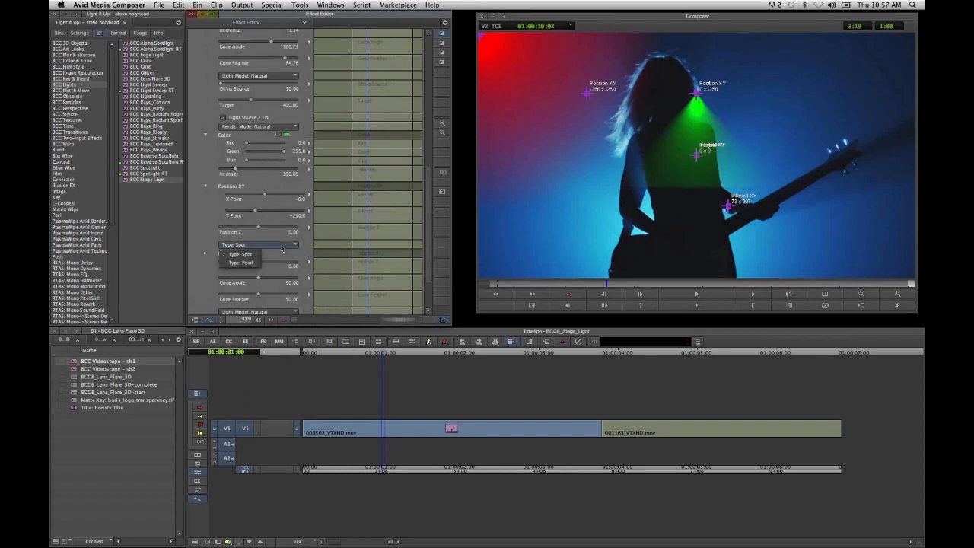
left_click(239, 266)
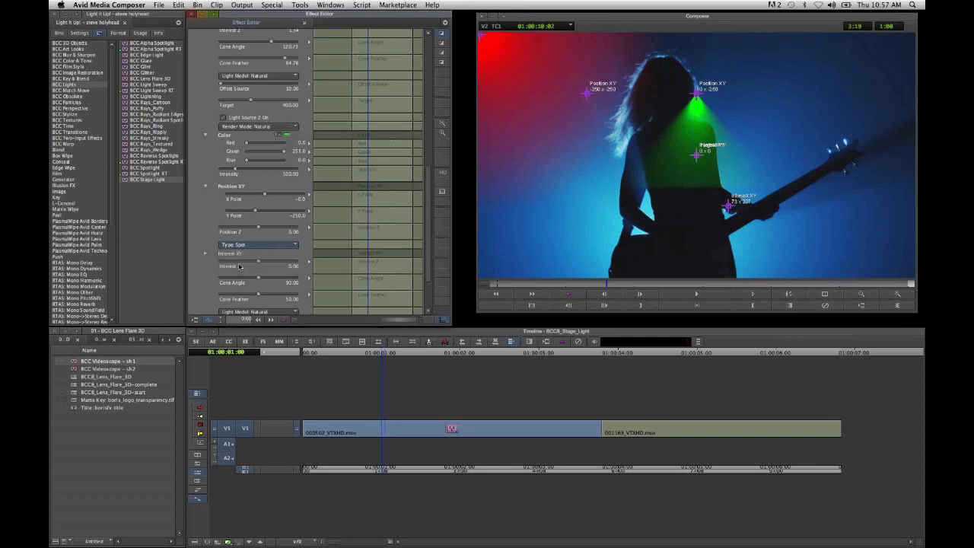
left_click(834, 55)
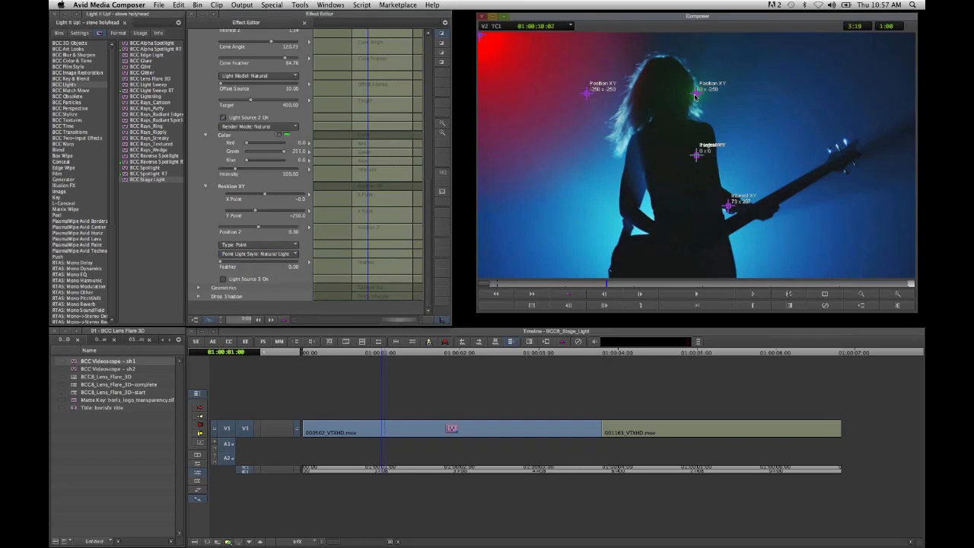
left_click_drag(695, 96, 832, 58)
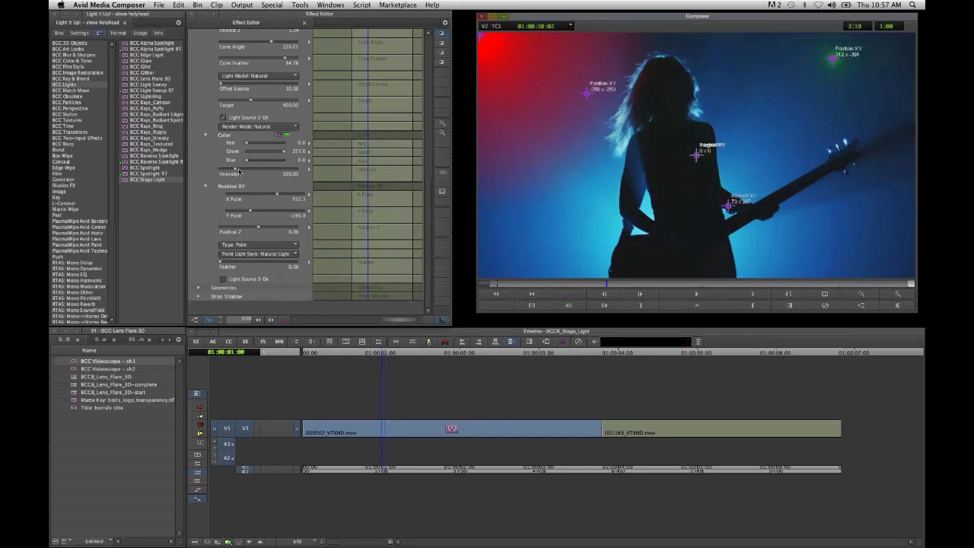
- Raise Light Source 2's intensity to about 422 and collapse the Light parameter group
left_click_drag(236, 171, 289, 188)
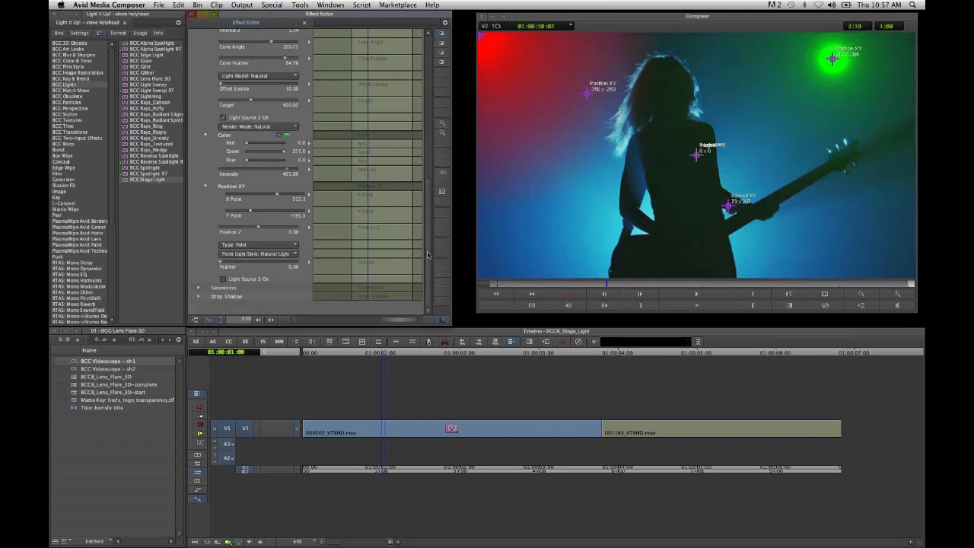
scroll(198, 140, "up", 10)
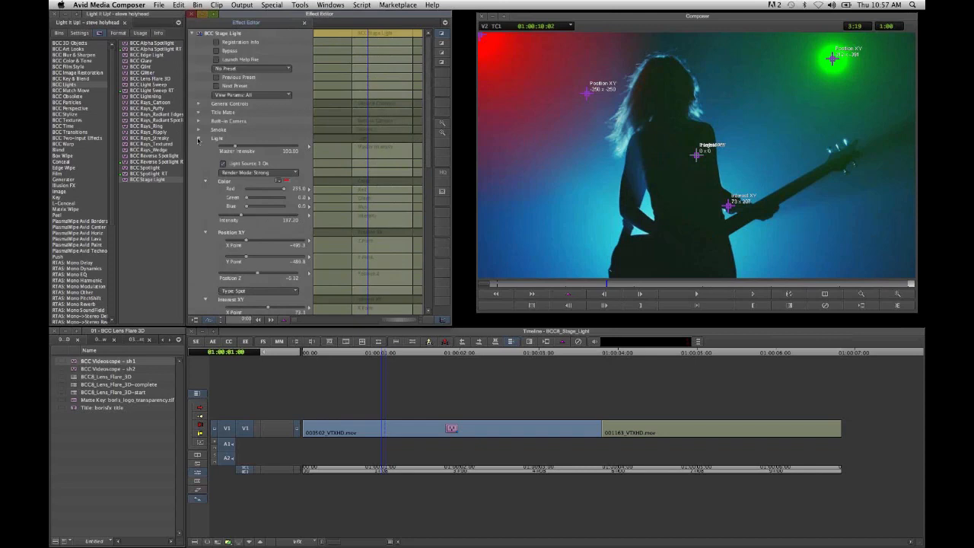
left_click(197, 139)
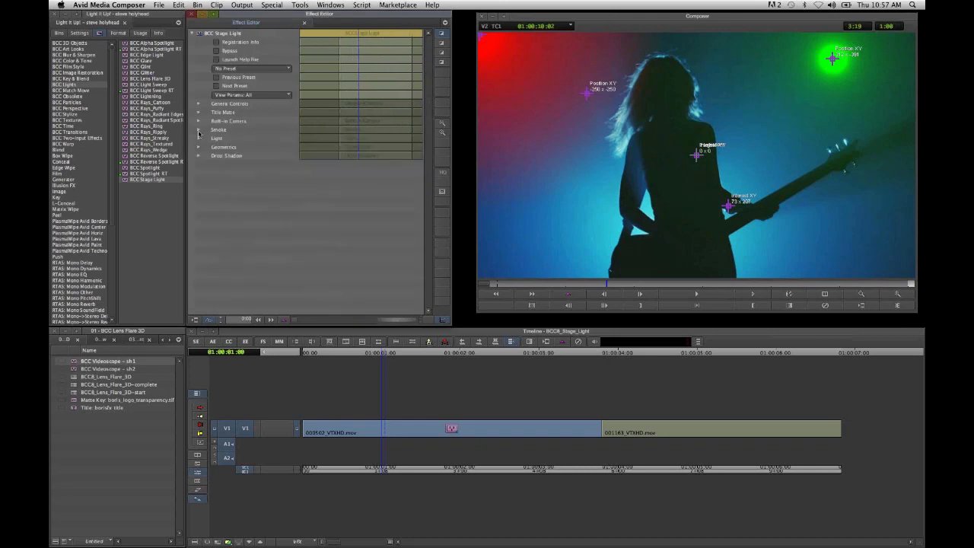
- Turn on Smoke with density 41.46 and speed 40.24, and advance to 01:00:01:09 to check the moving smoke
left_click(199, 133)
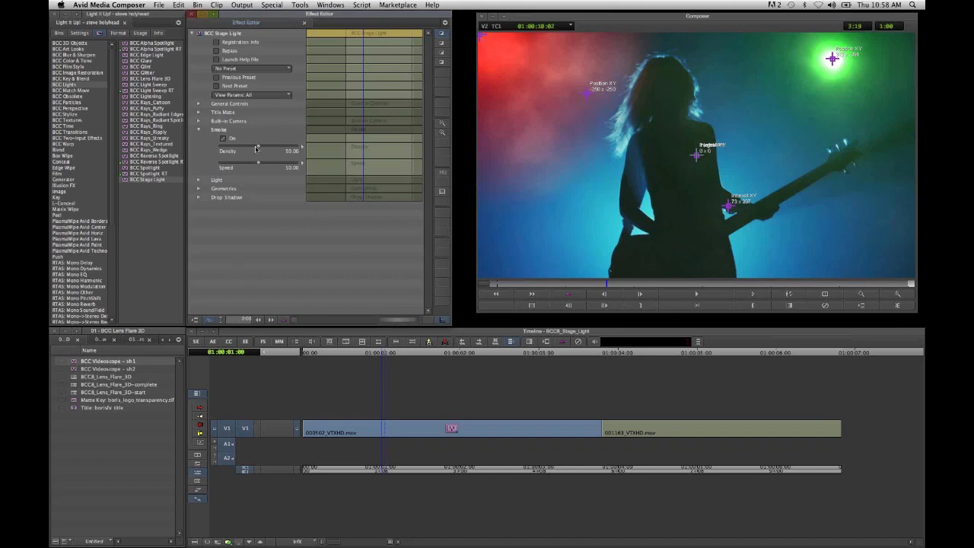
left_click_drag(267, 150, 251, 169)
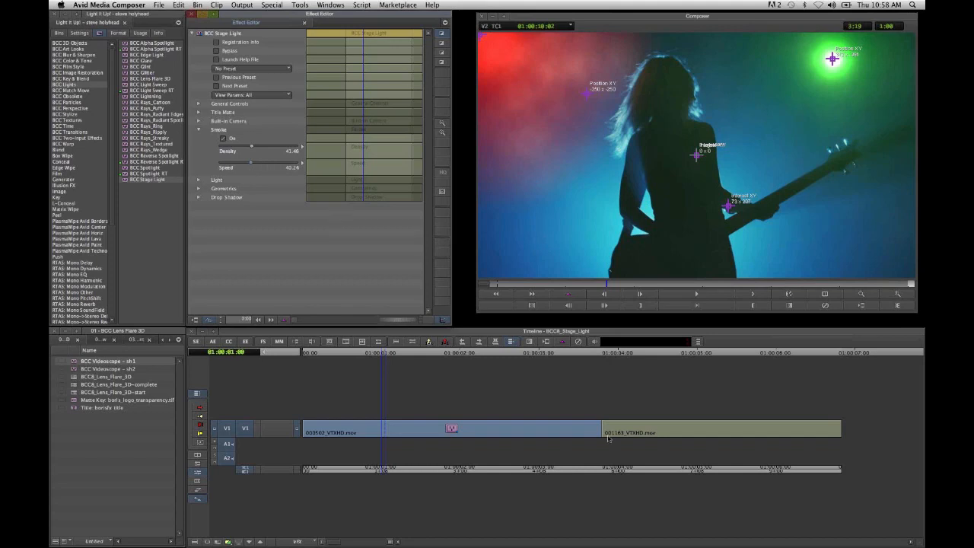
left_click(756, 295)
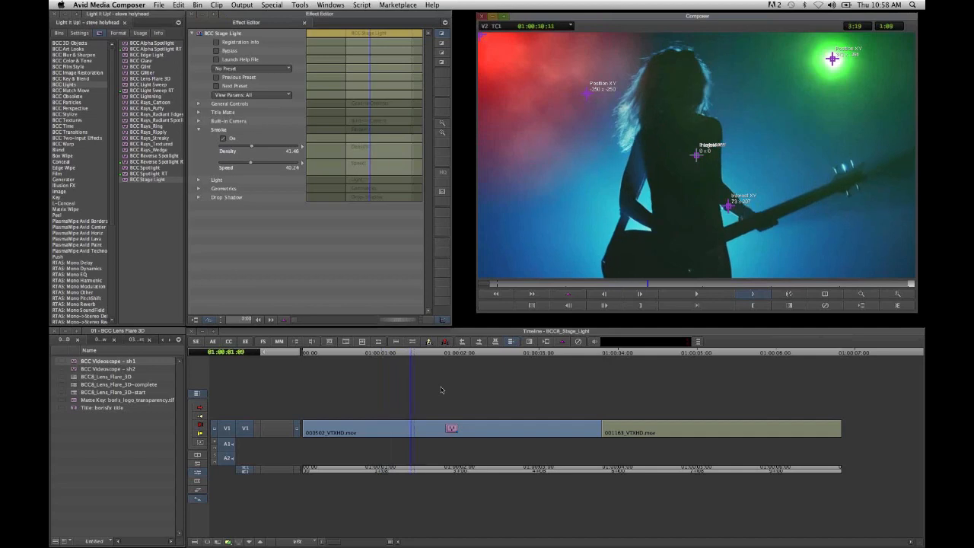
- Load the BCC8_Stage_Light-complete sequence from the 05 - BCC Stage Light bin and play its first clip from the start
double_click(74, 386)
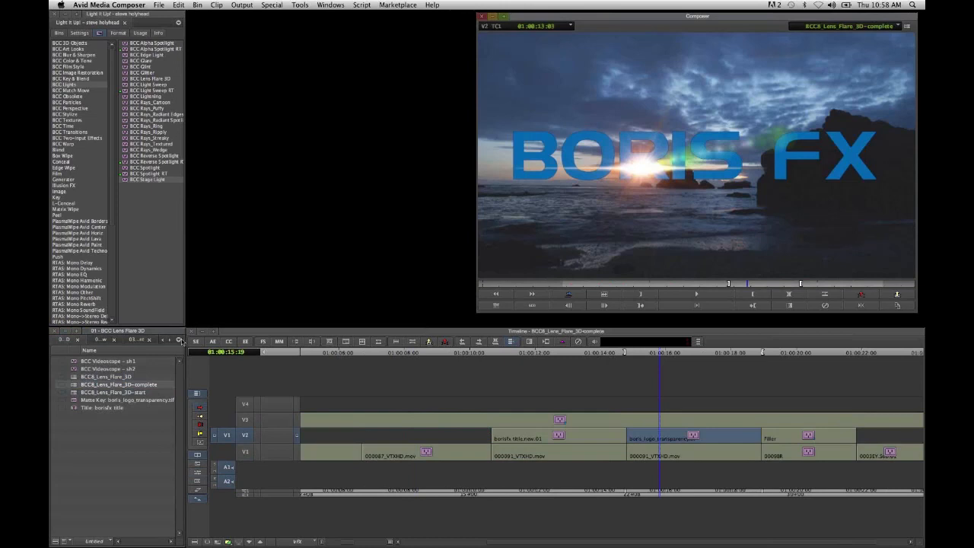
left_click(179, 340)
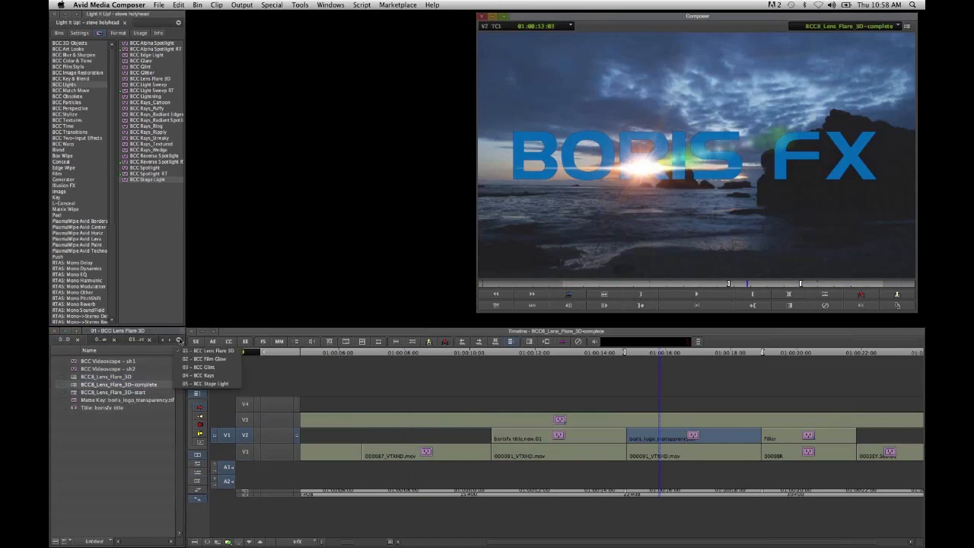
left_click(187, 387)
double_click(71, 377)
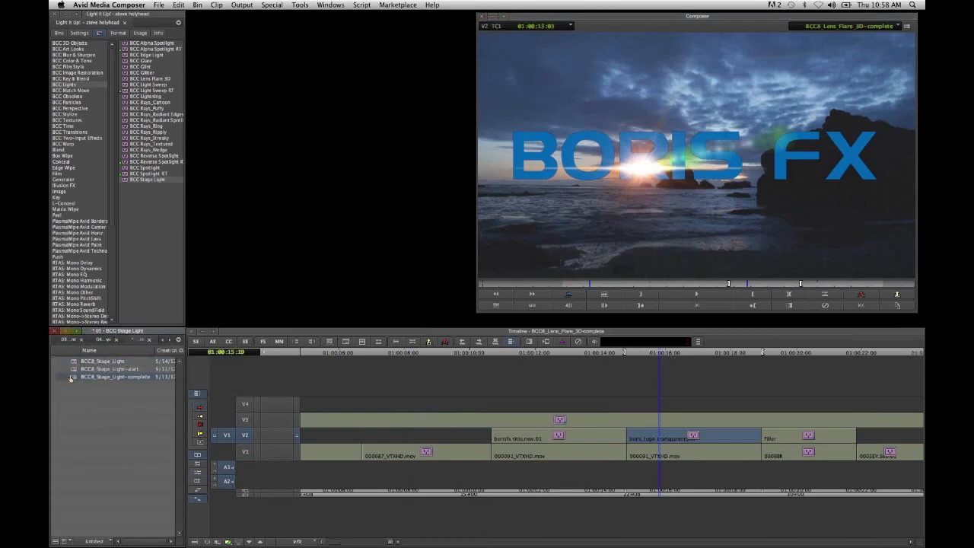
left_click_drag(376, 470, 307, 469)
key("space")
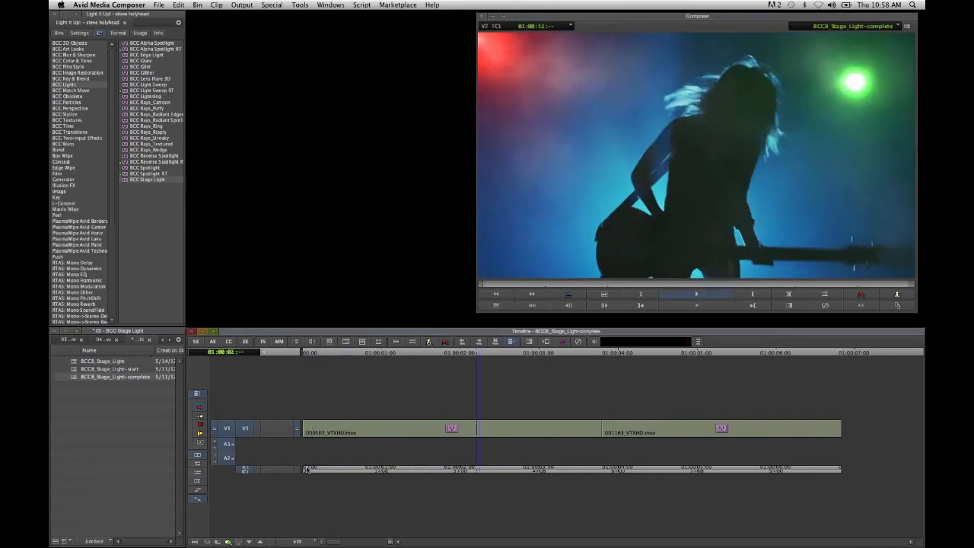
key("space")
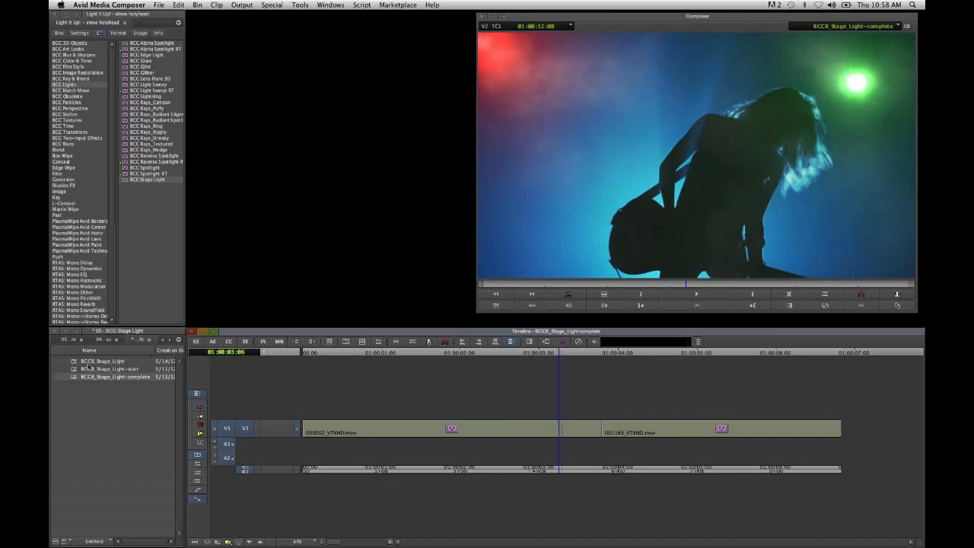
- Load the BCC8_Stage_Light sequence and play its second clip, the lake shot, from 01:00:04:00
double_click(79, 362)
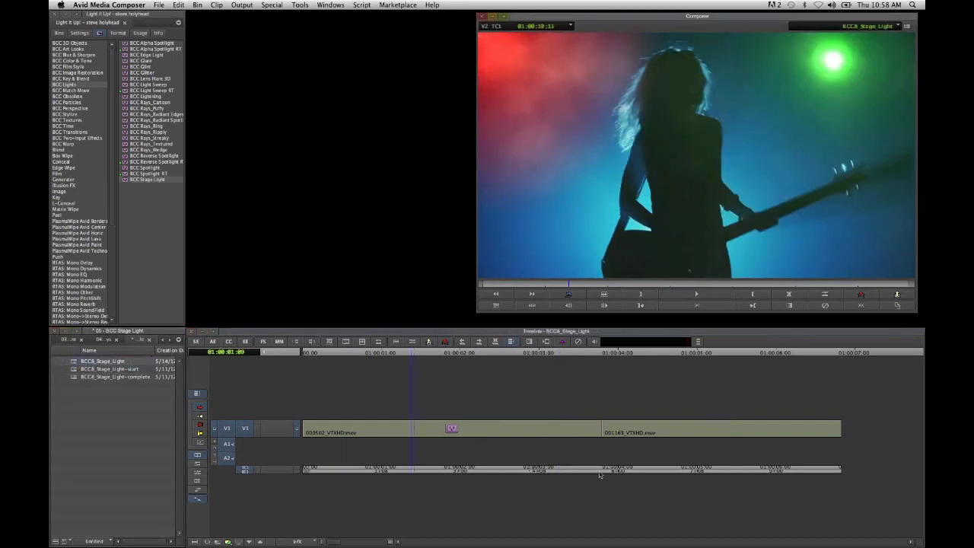
left_click_drag(599, 475, 620, 465)
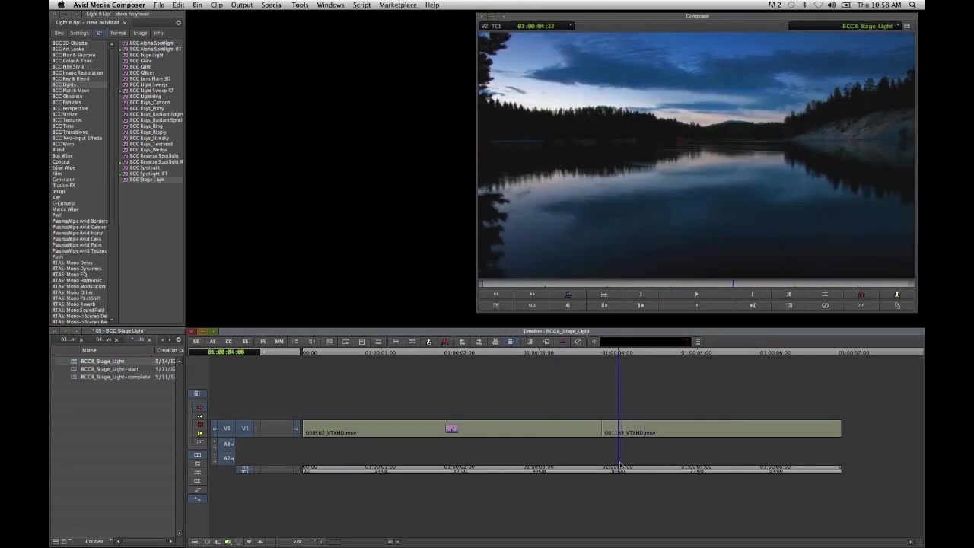
key("space")
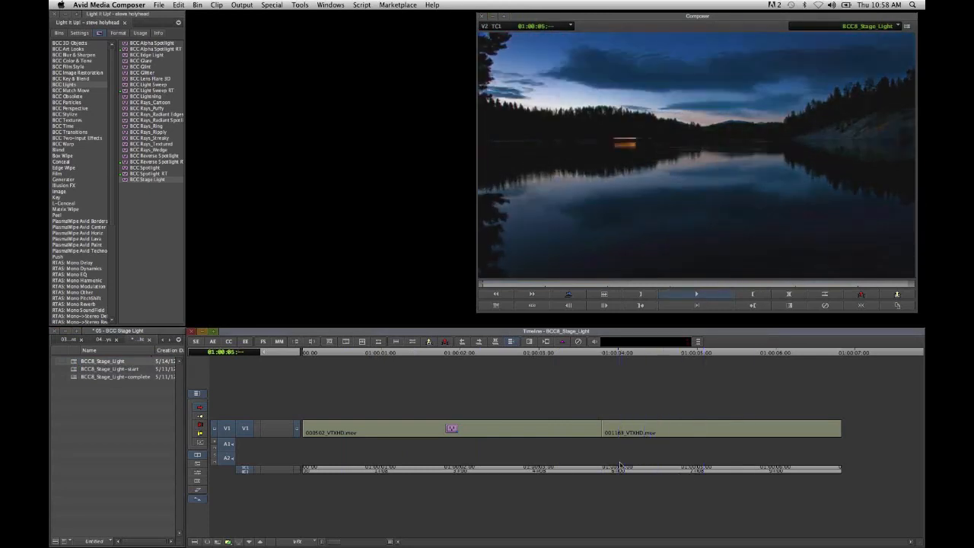
key("space")
- Apply BCC Stage Light to the lake clip at 01:00:04:09 and set the effect's background to Filter Layer
left_click_drag(749, 473, 649, 481)
left_click_drag(147, 184, 680, 428)
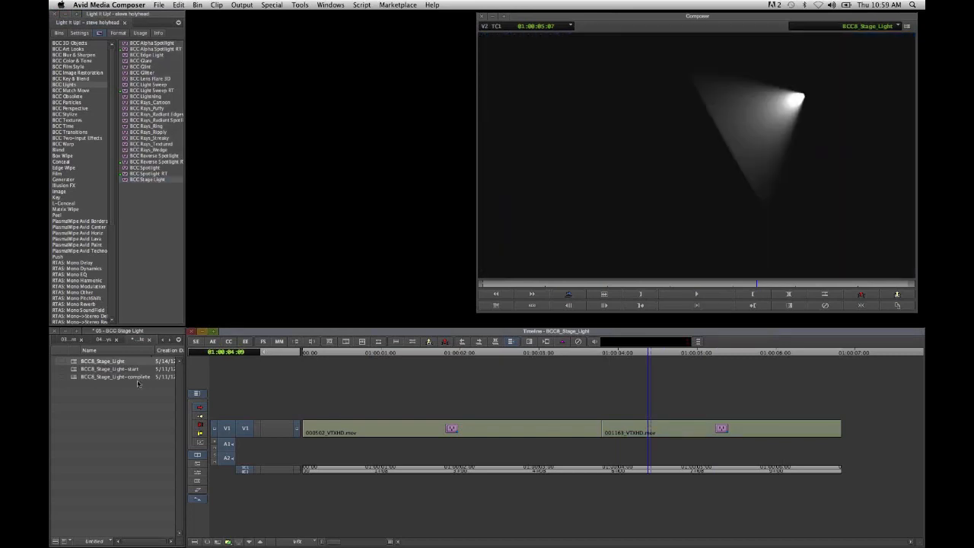
left_click(245, 343)
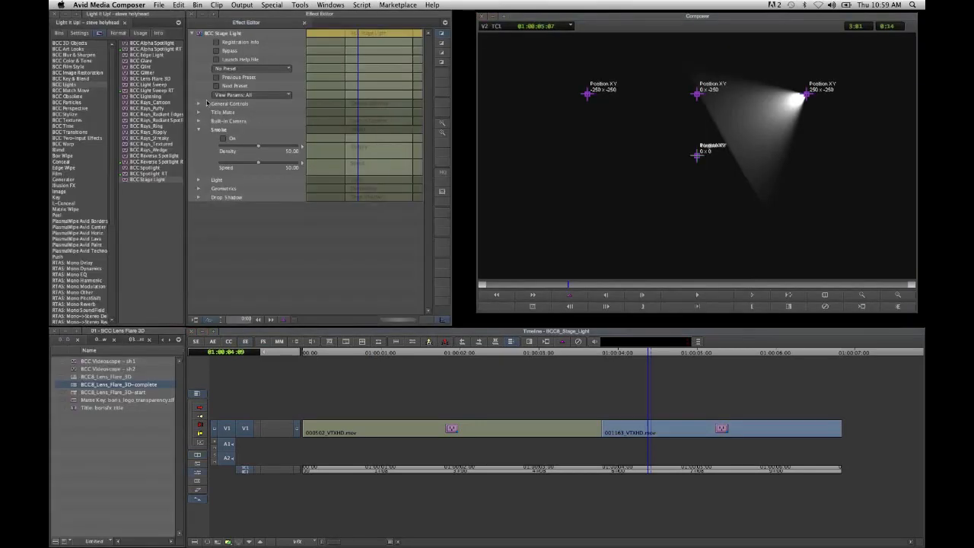
left_click(199, 105)
left_click(290, 118)
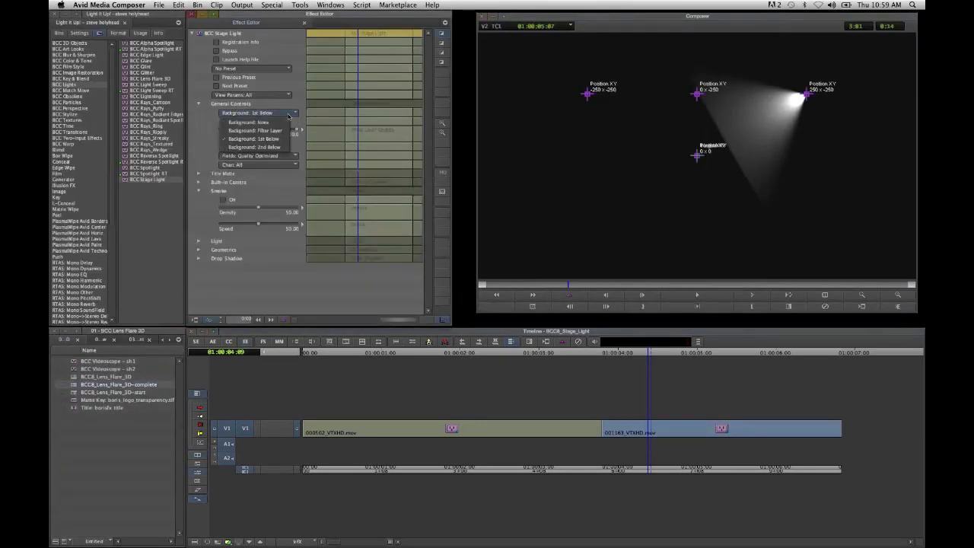
left_click(283, 133)
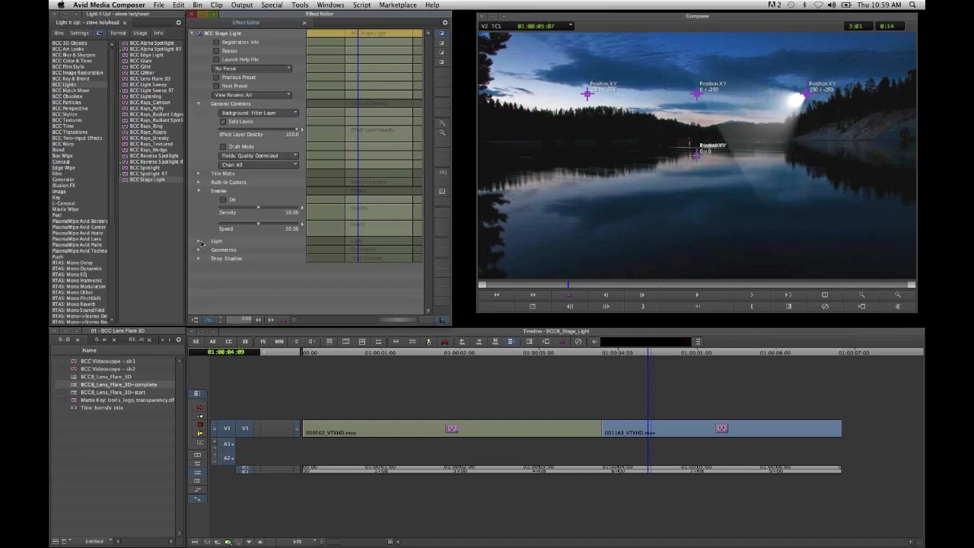
- Lower Light Source 1's intensity to about 64 in the lake clip's Stage Light effect
left_click(199, 241)
scroll(242, 248, "down", 1)
scroll(241, 248, "down", 5)
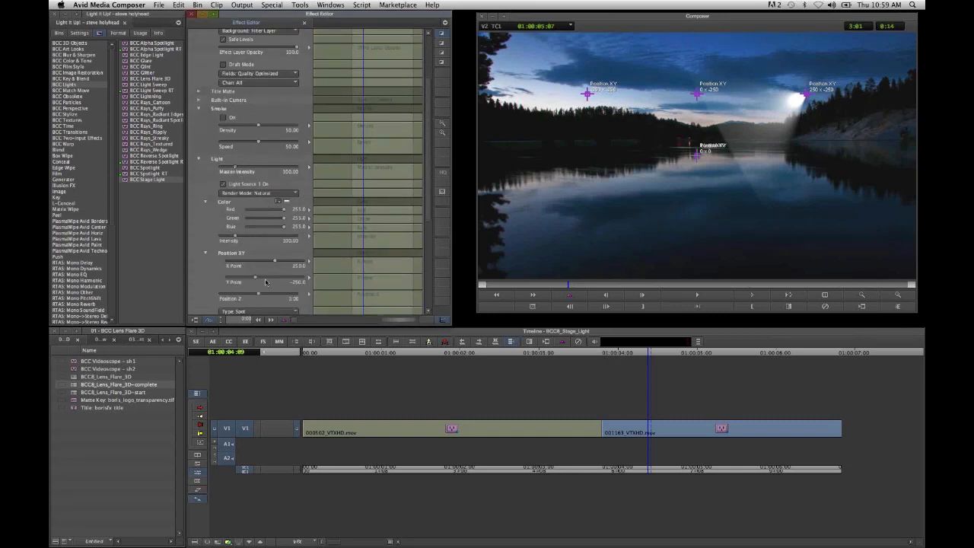
scroll(266, 283, "down", 3)
left_click_drag(239, 197, 235, 197)
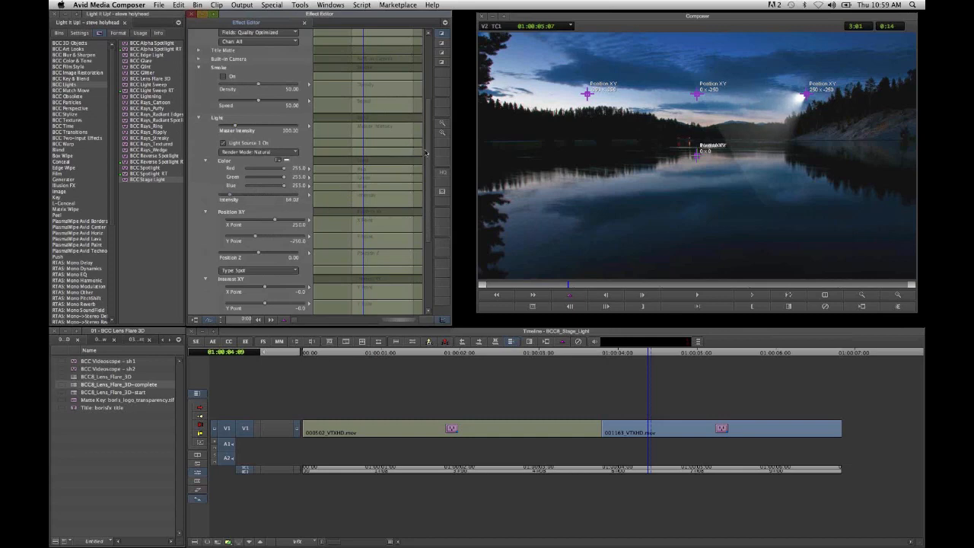
- Place Light Source 1 as a moon above the treeline with X Point 207 and Position Z 0.50
left_click_drag(428, 162, 432, 219)
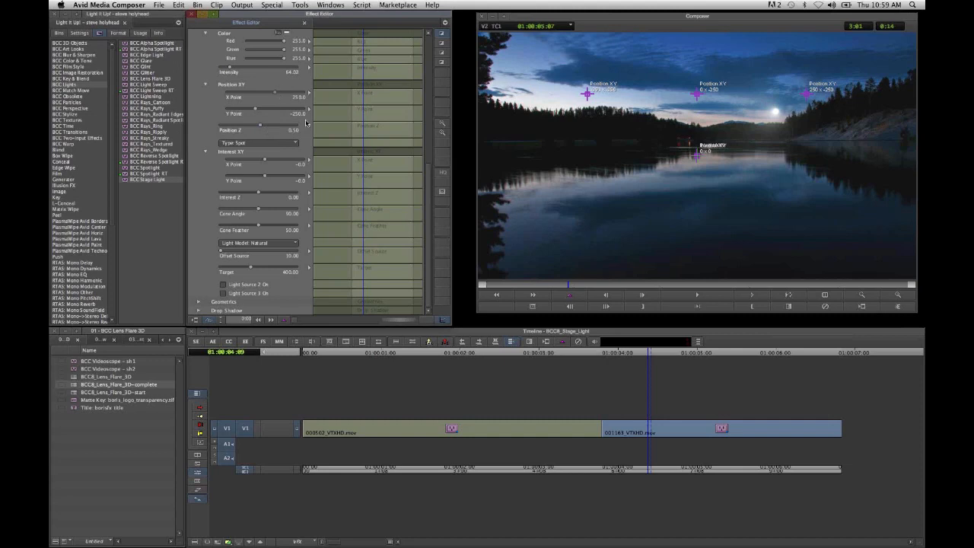
type("3")
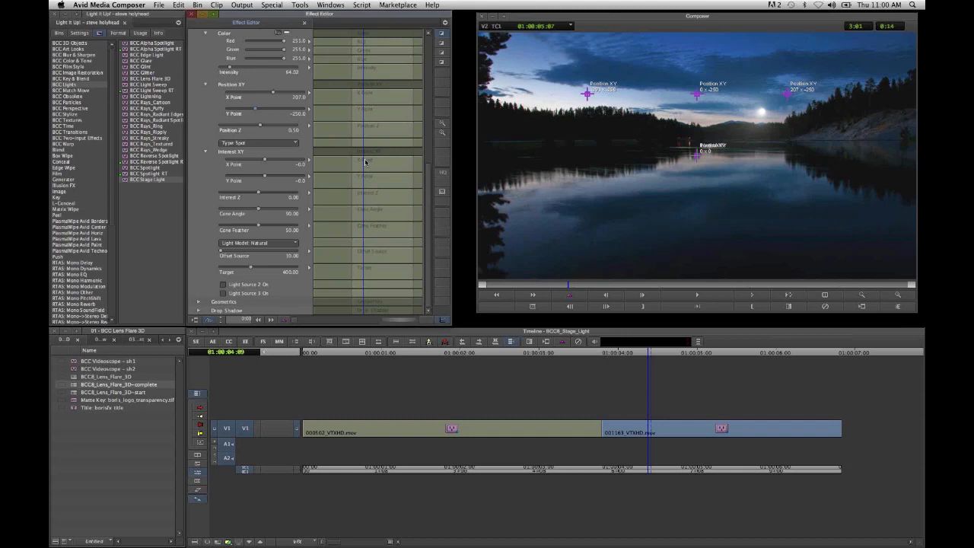
type("-2")
- Turn on Light Source 2 as the moon's reflection, with intensity about 49, Position XY 203, 22 and Position Z 0.50
left_click(226, 285)
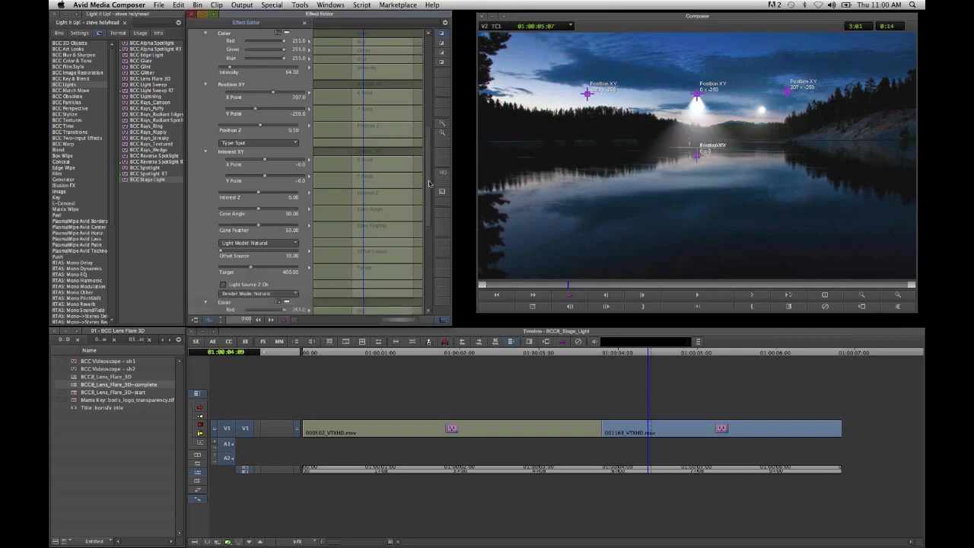
scroll(362, 152, "down", 8)
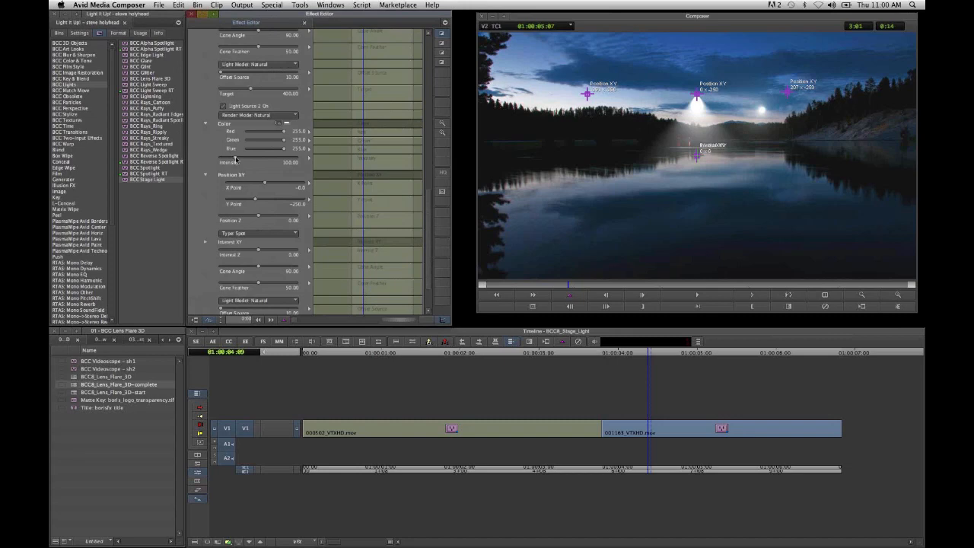
left_click_drag(229, 159, 227, 158)
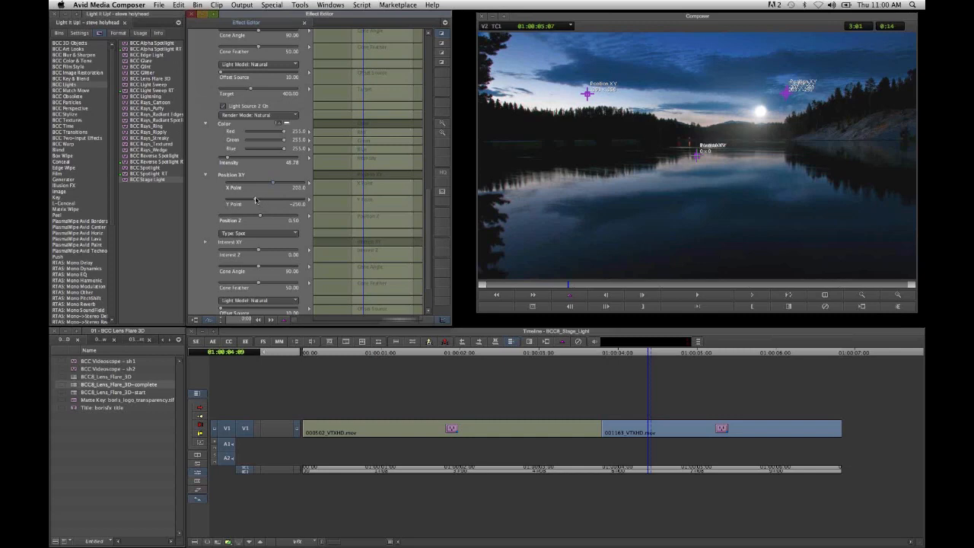
type("20")
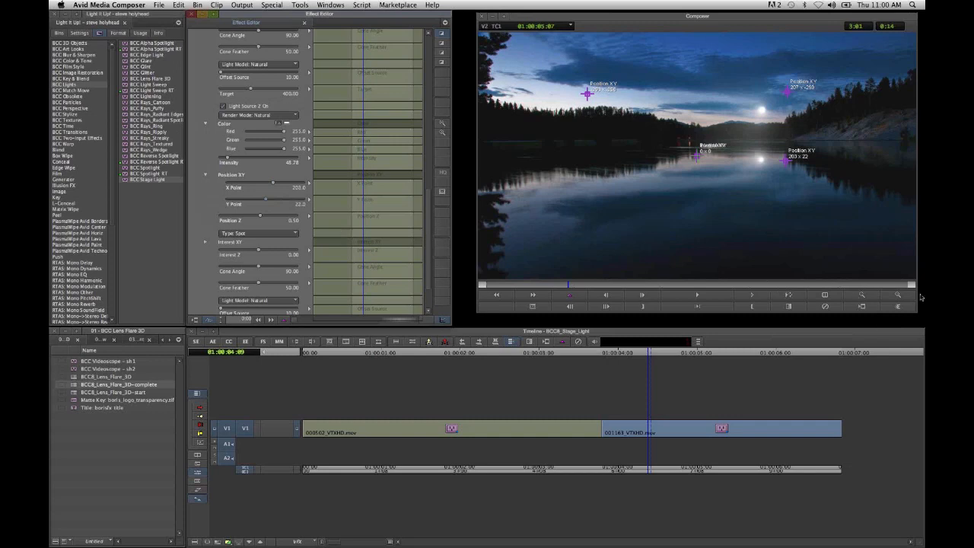
- Inspect the moon and its reflection enlarged, restore the full frame, and return to the source/record editing layout
left_click(901, 296)
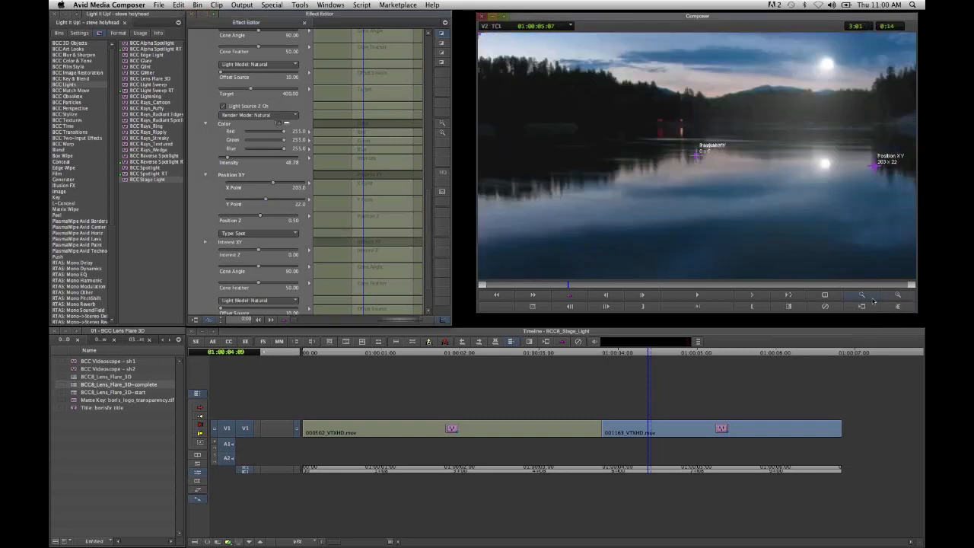
left_click(872, 299)
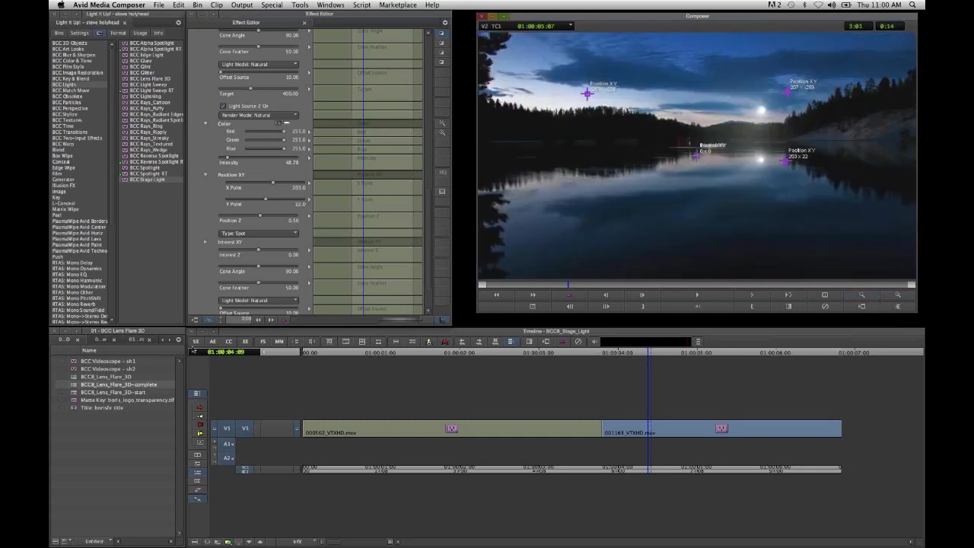
left_click(599, 412)
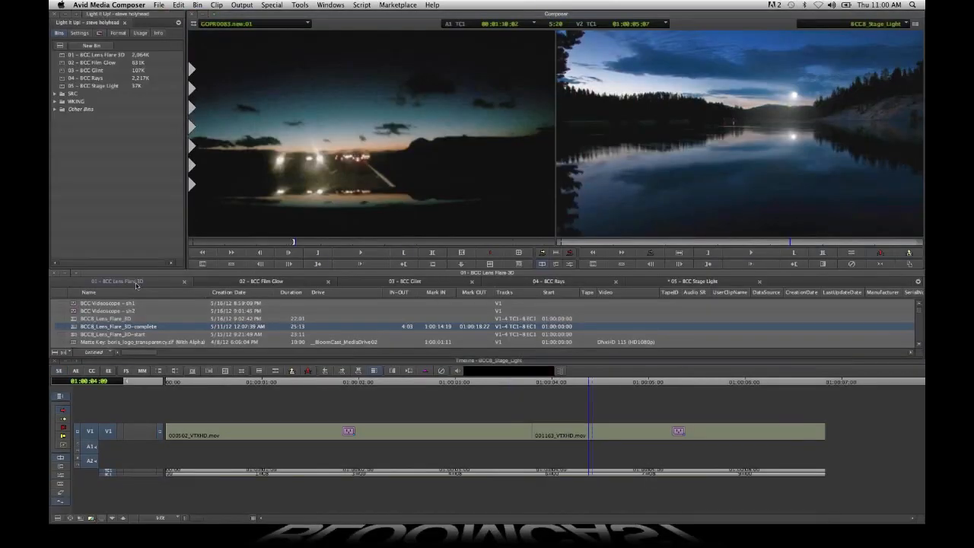
- Review the contents of the BCC Film Glow, BCC Glint, BCC Rays and BCC Stage Light bins in turn
left_click(291, 283)
left_click(434, 283)
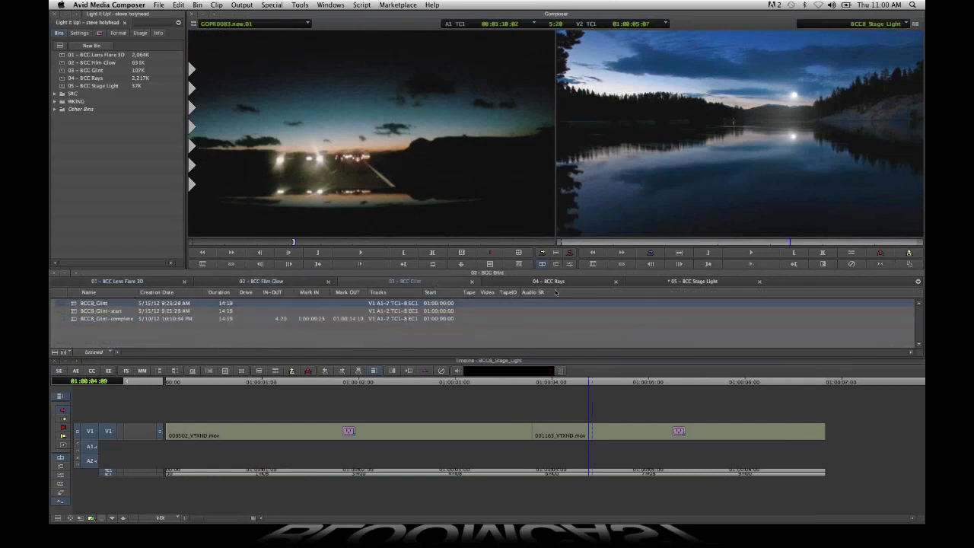
left_click(575, 282)
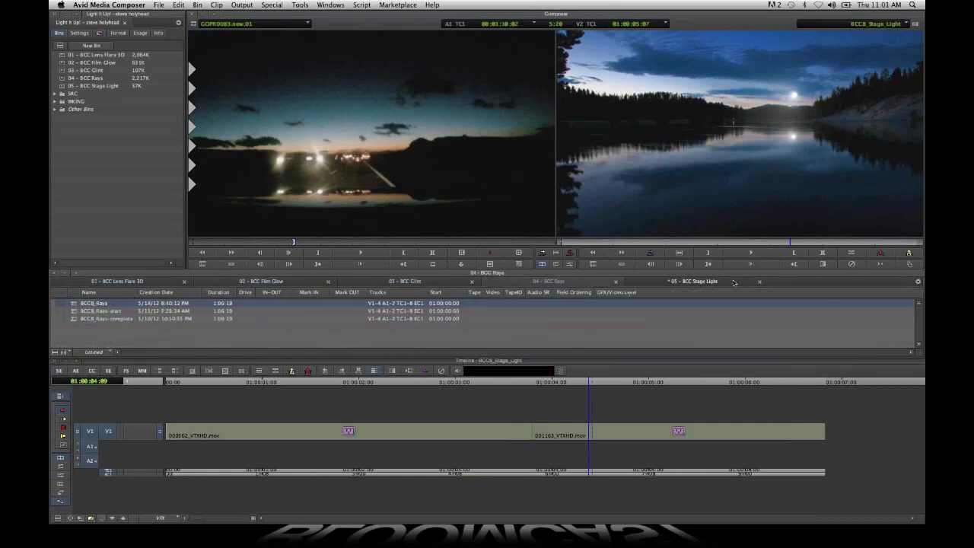
left_click(749, 286)
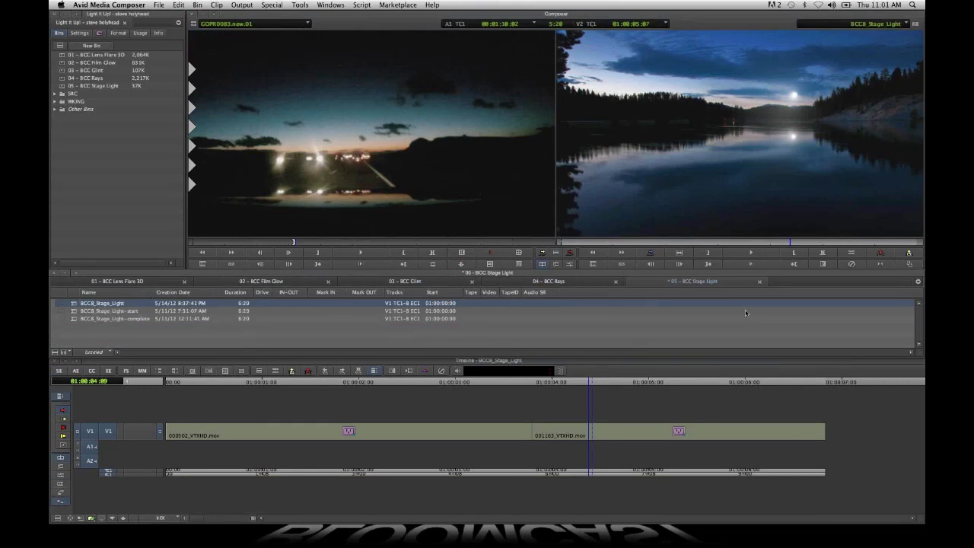